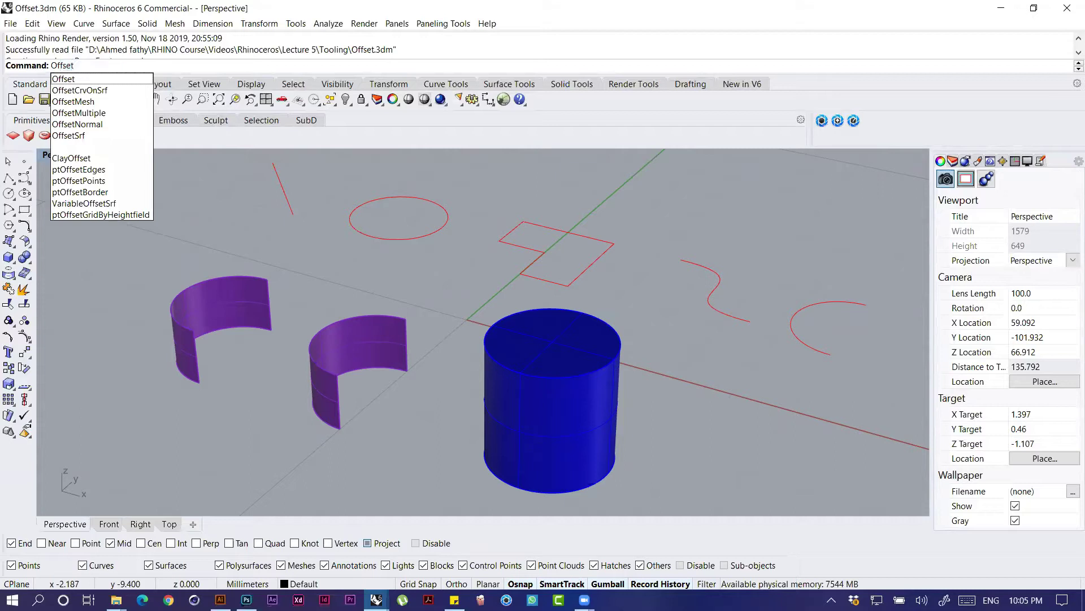
# Step: Offset the circle outward by about 3.45 mm through a picked point, with InCPlane set to Yes
pyautogui.press('Return')
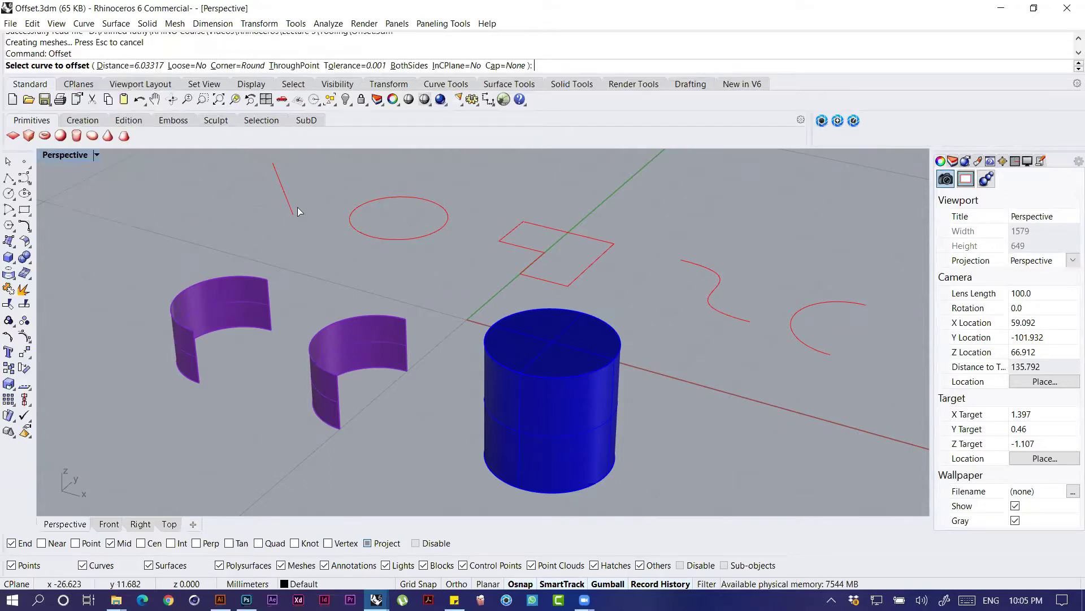
pyautogui.click(362, 233)
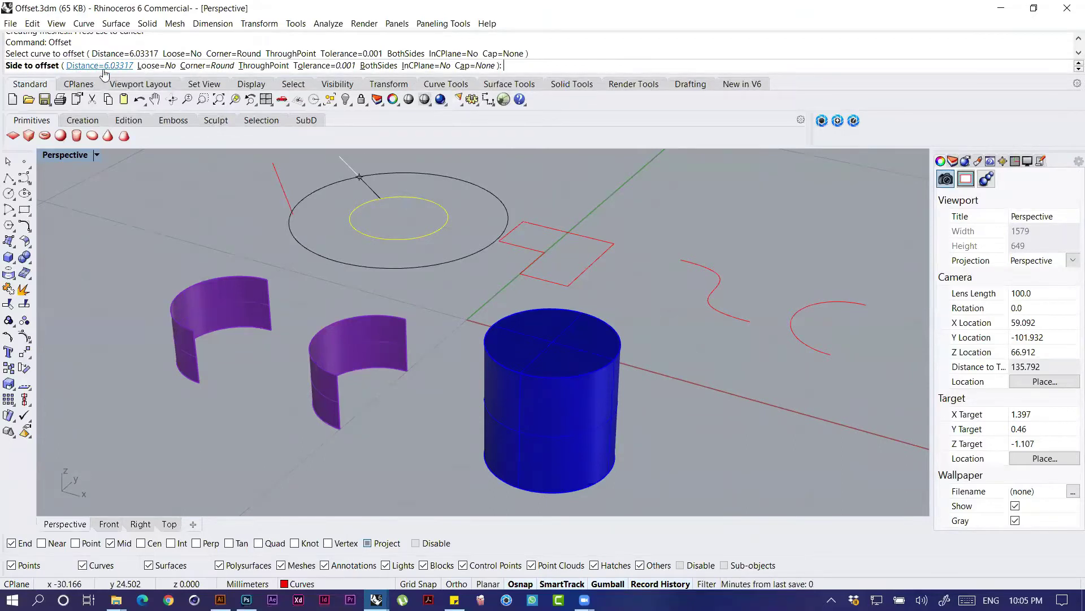
pyautogui.click(262, 66)
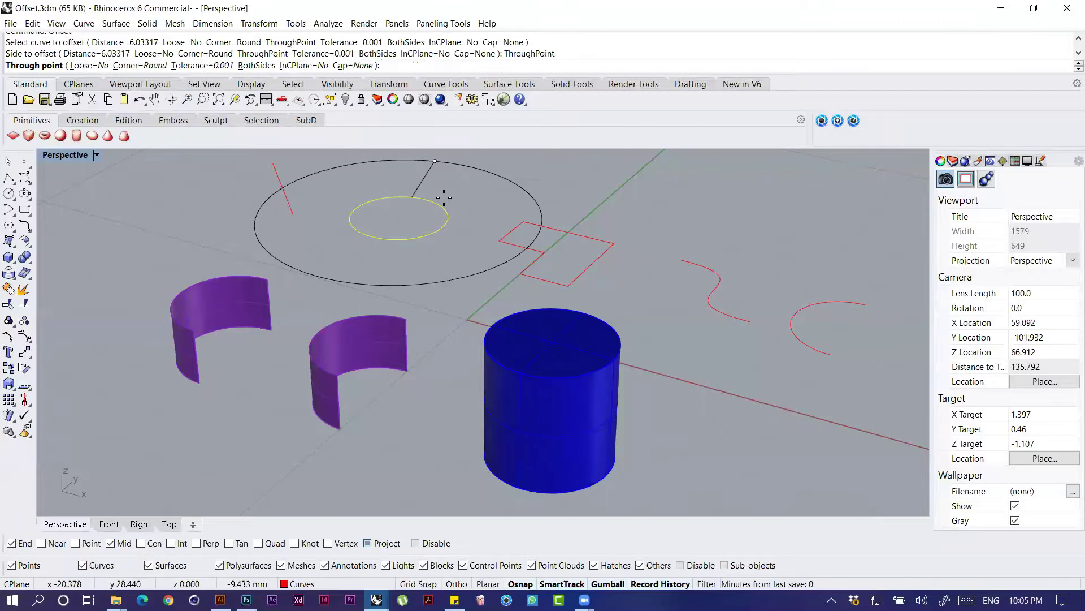
pyautogui.keyDown('shift'); pyautogui.moveTo(529, 262); pyautogui.dragTo(520, 333, button='right'); pyautogui.keyUp('shift')
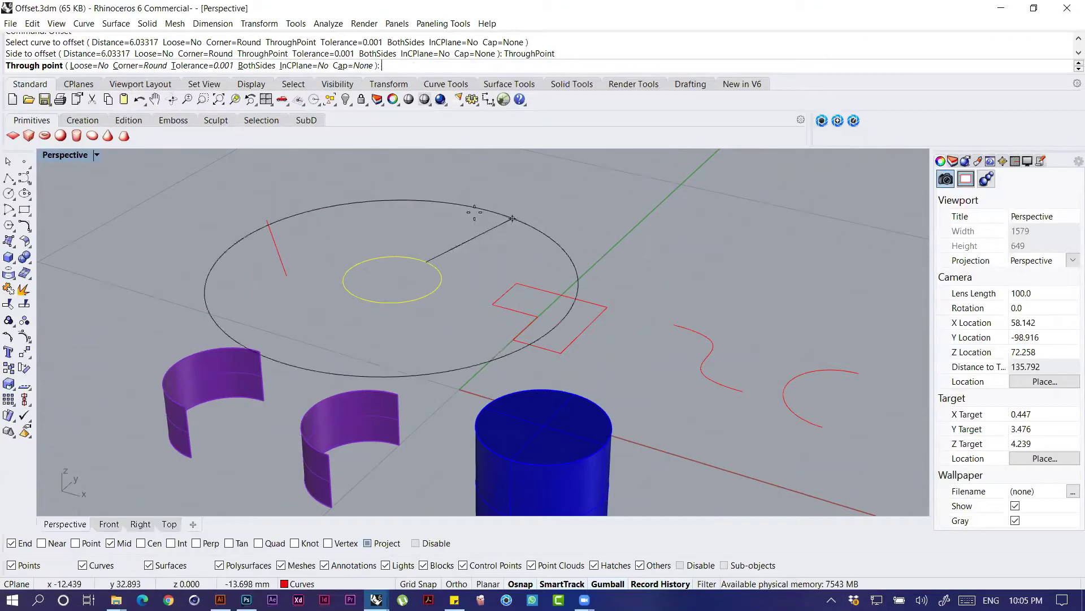
pyautogui.click(308, 66)
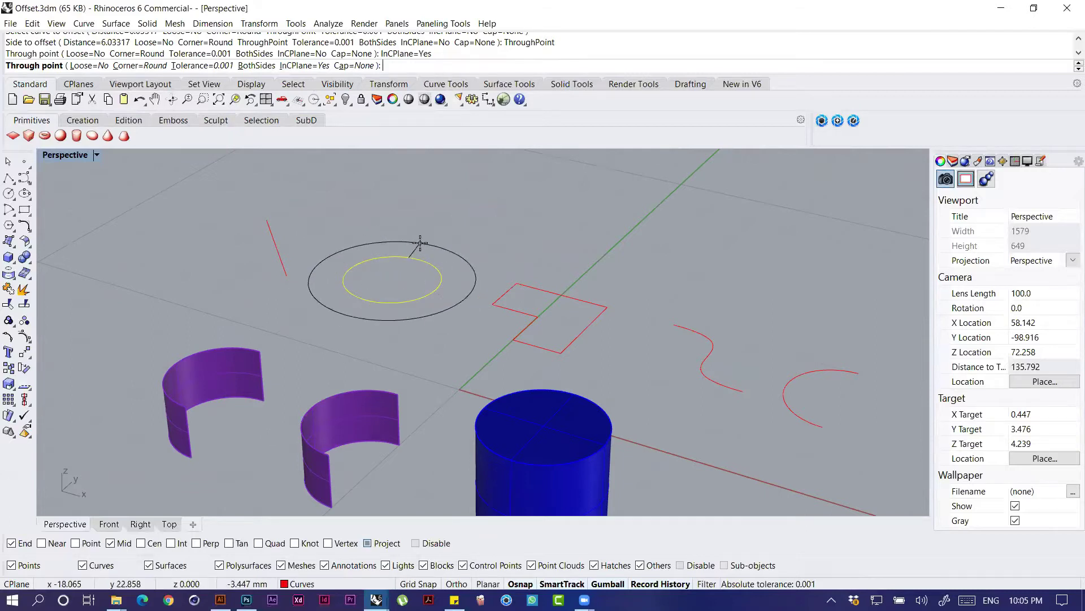
pyautogui.click(419, 243)
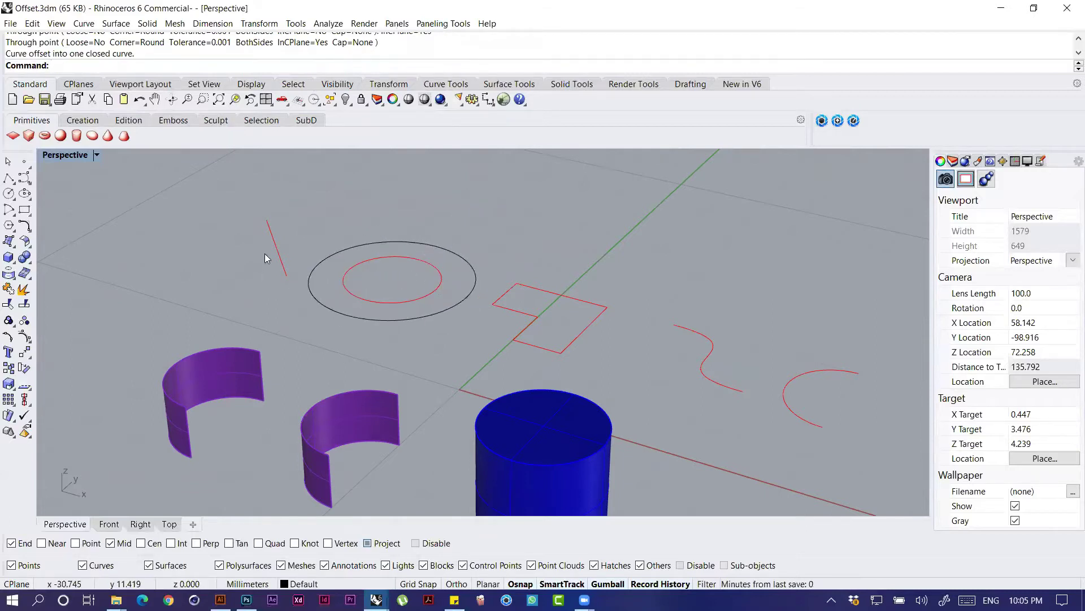
# Step: Try to offset the straight line to both sides with round caps, using the through-point option
pyautogui.click(281, 260)
pyautogui.press('Return')
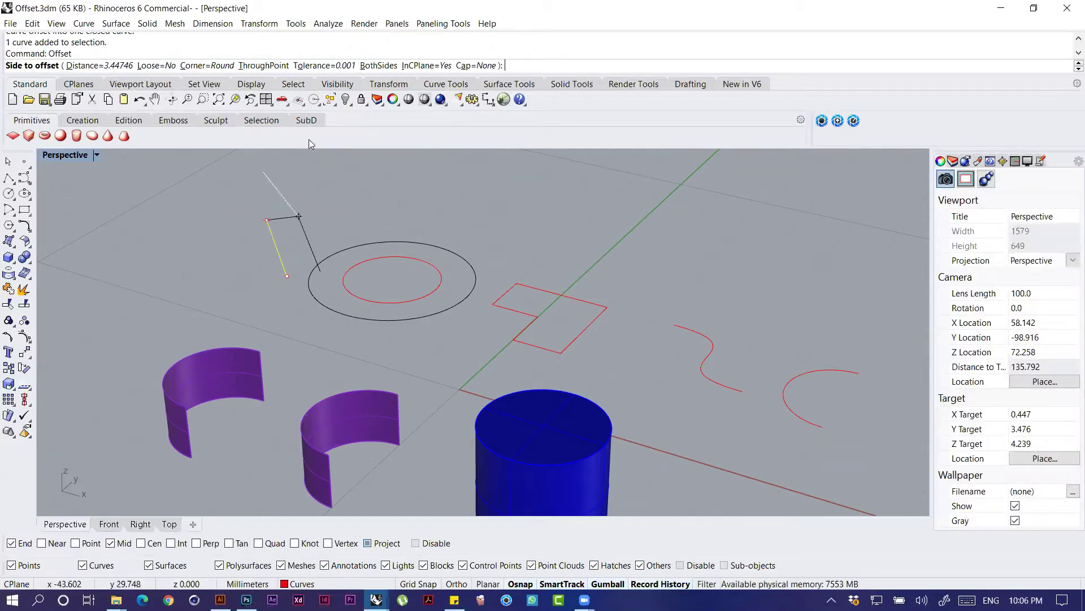
pyautogui.click(379, 66)
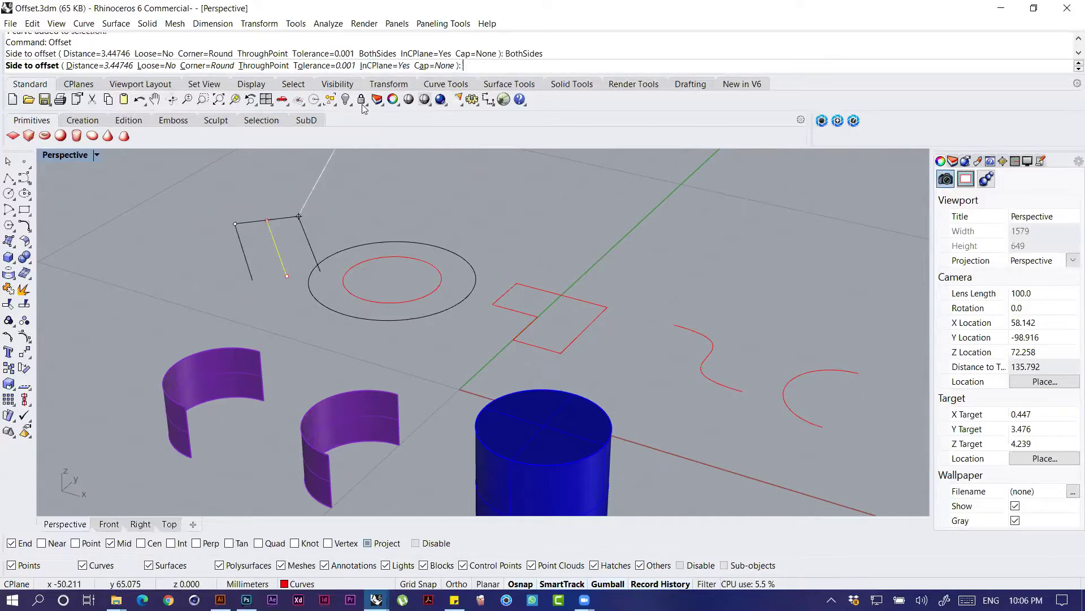
pyautogui.click(434, 66)
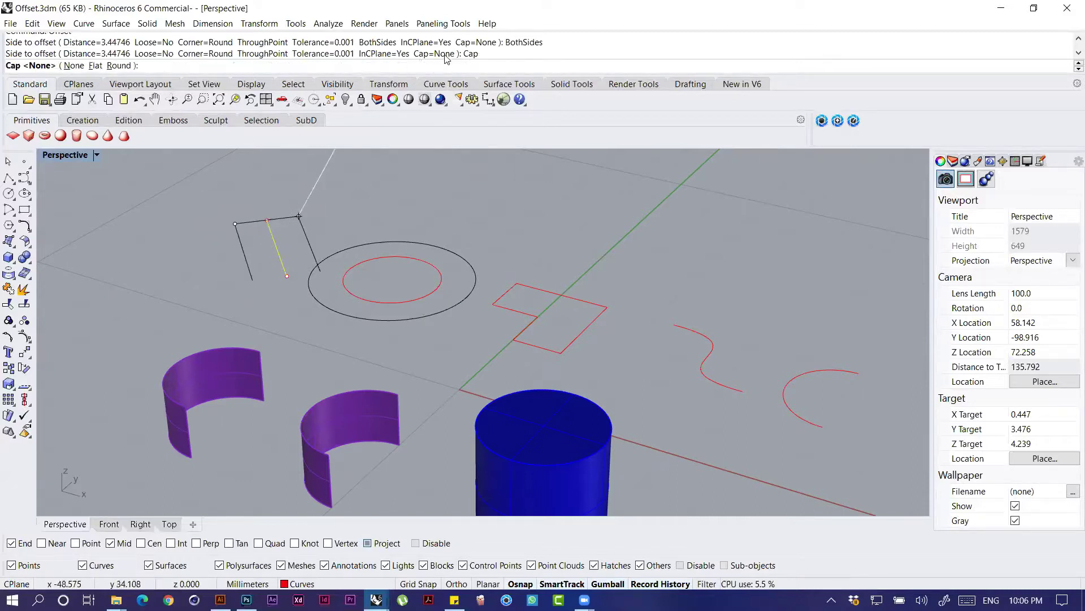
pyautogui.click(119, 66)
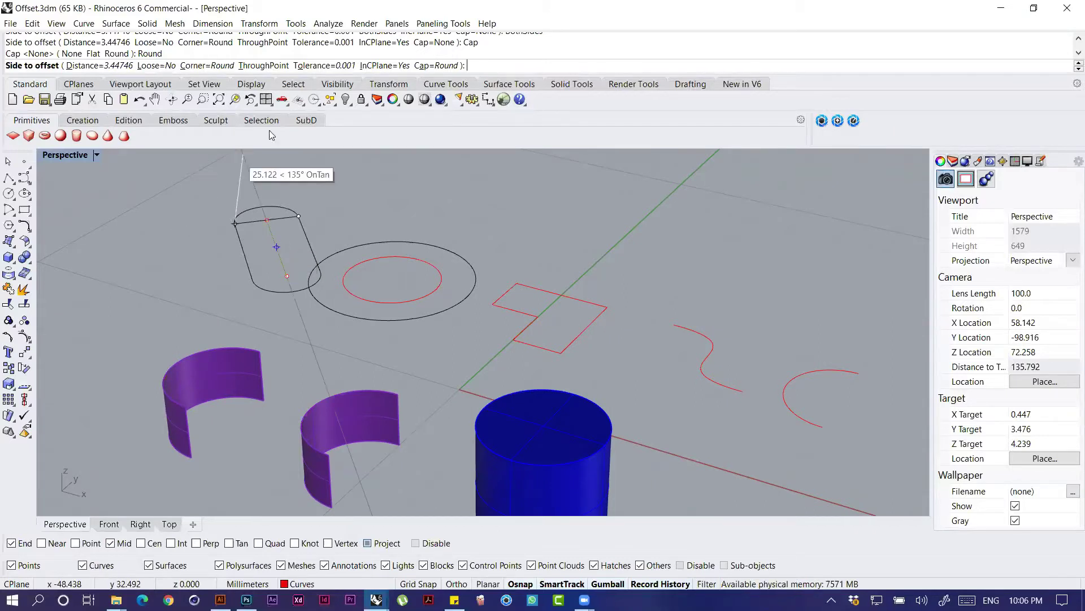
pyautogui.click(277, 66)
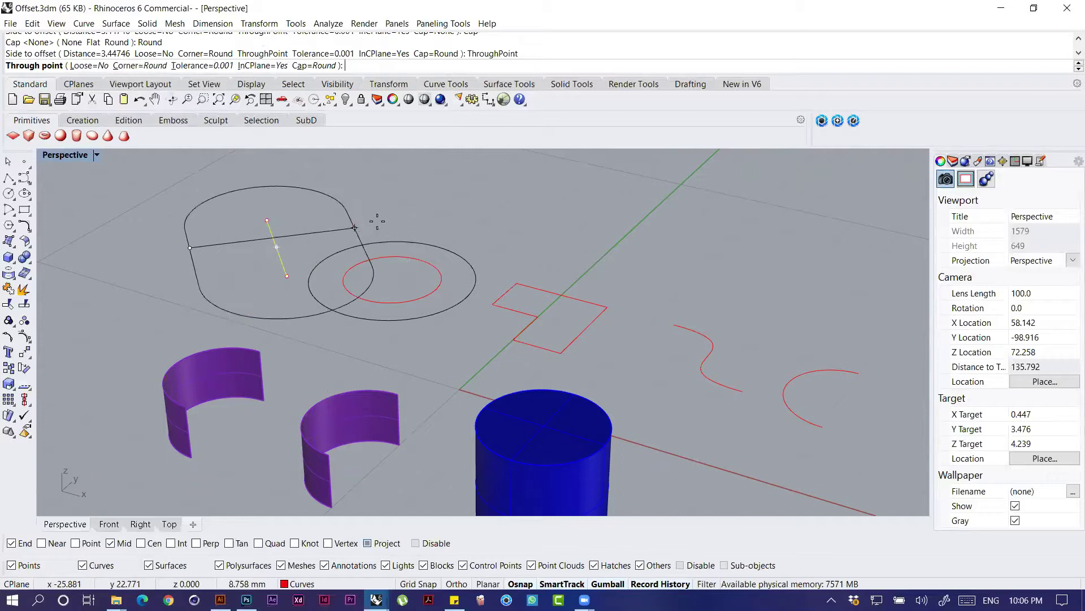
pyautogui.scroll(5, 299, 243)
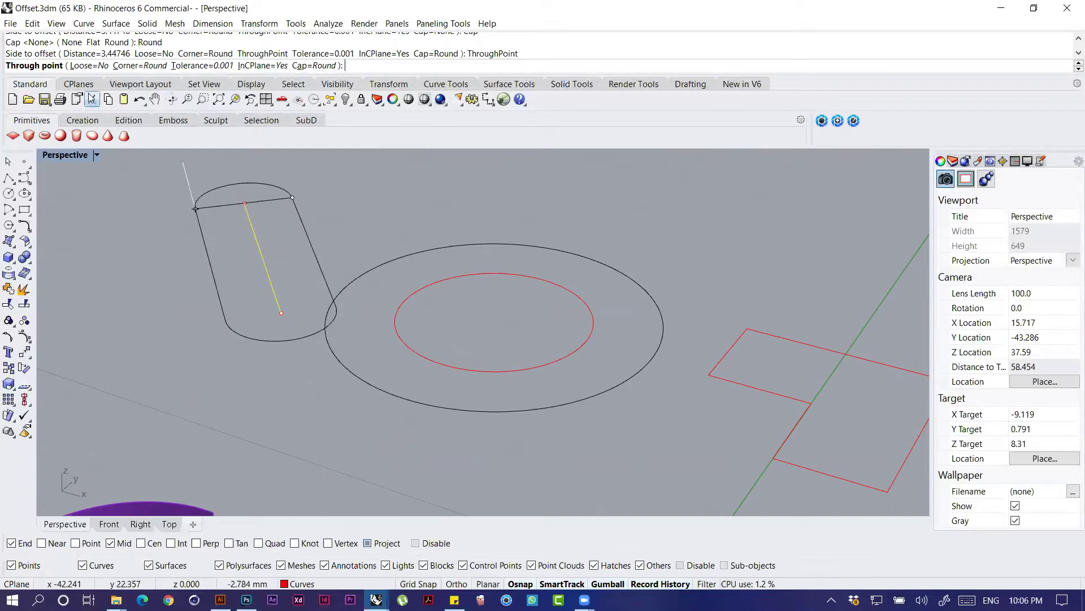
pyautogui.press('Escape')
# Step: Try to offset the straight line to one side with round caps, using the distance expression 100/2
pyautogui.press('Return')
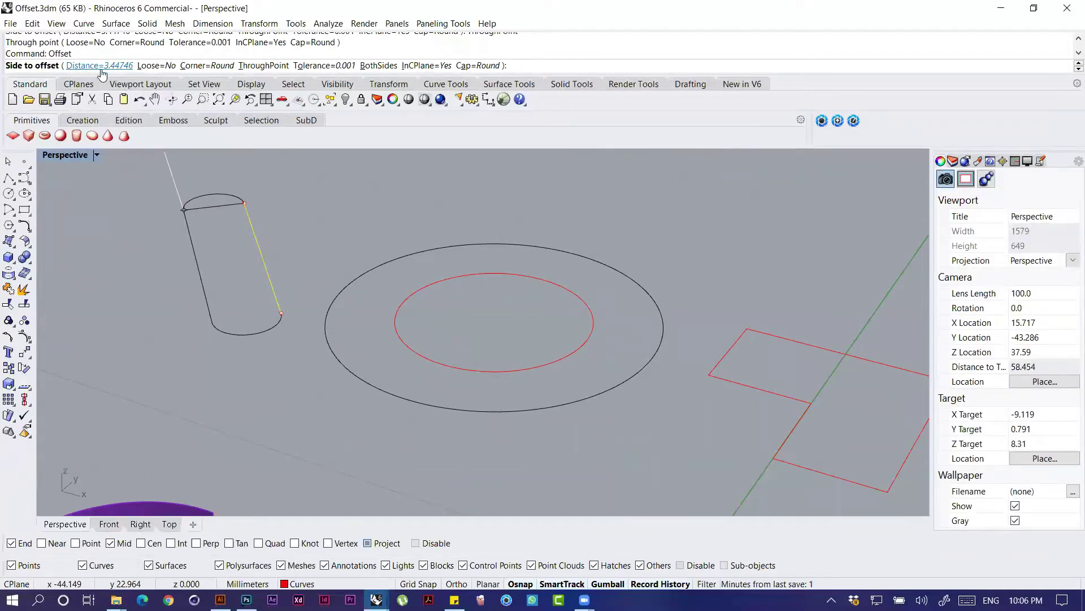
pyautogui.click(100, 66)
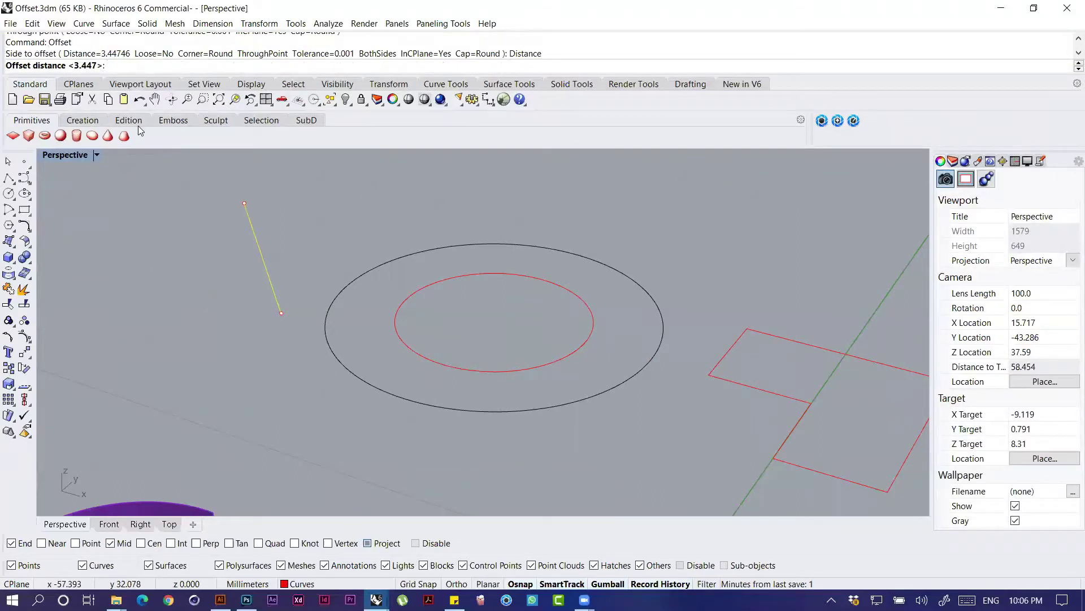
pyautogui.write('3')
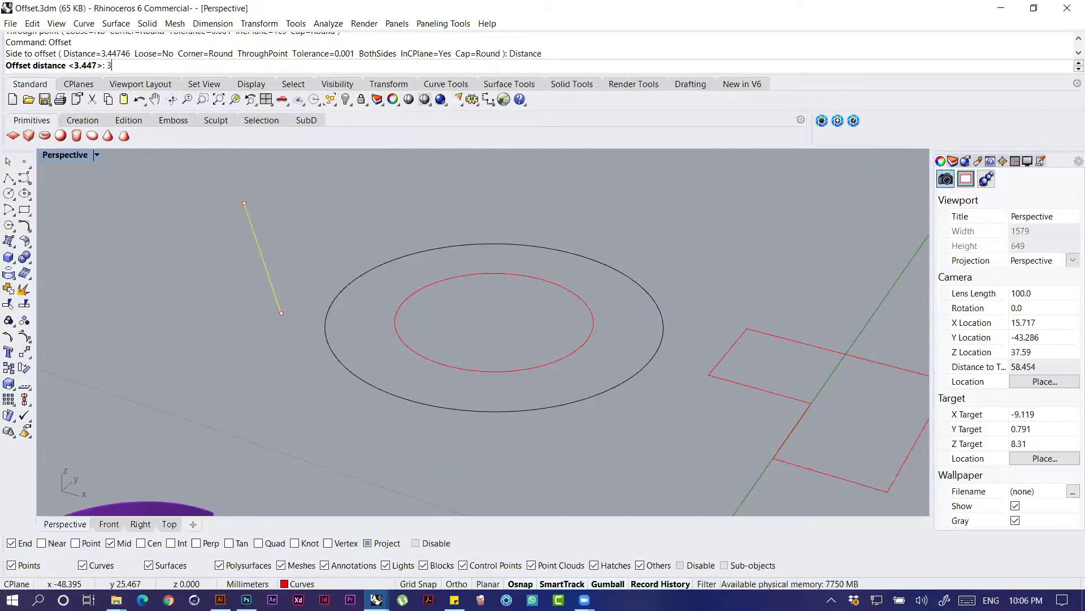
pyautogui.write('0+2')
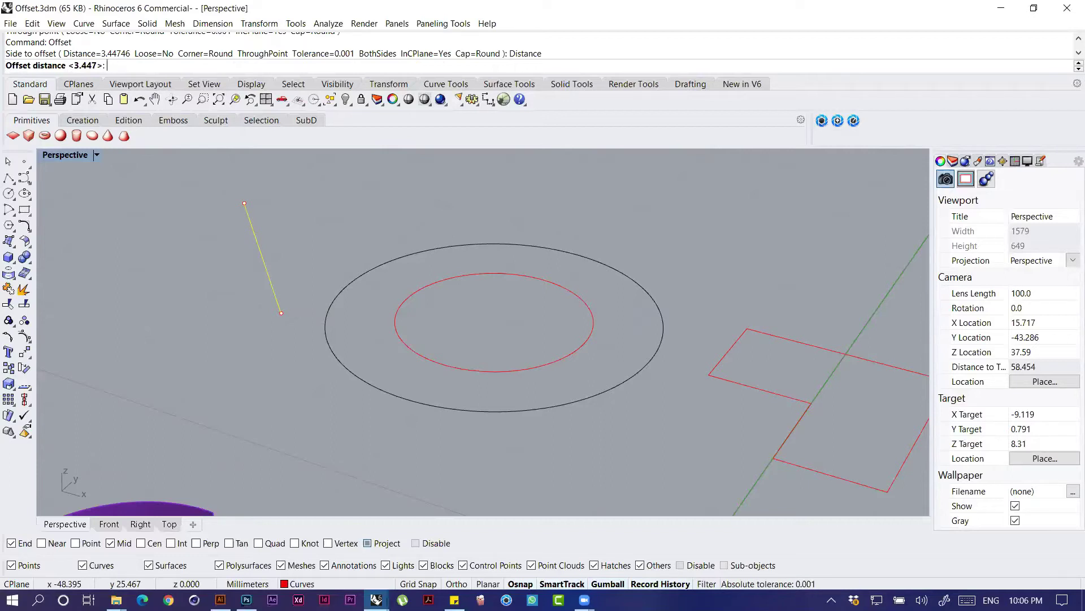
pyautogui.write('00/2')
pyautogui.press('Return')
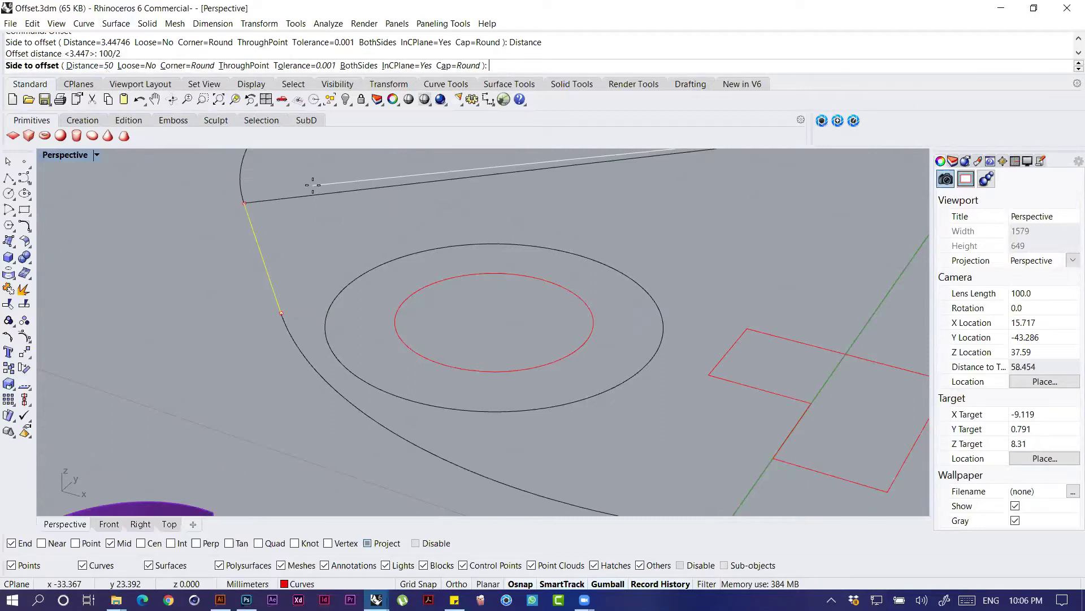
pyautogui.click(313, 185)
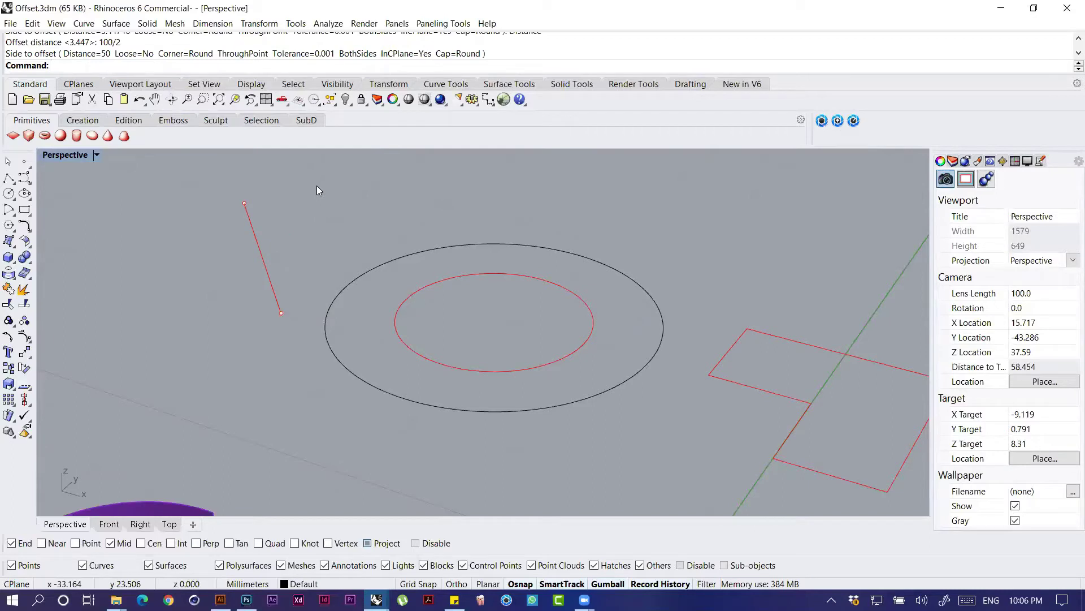
# Step: Begin a through-point offset of the closed L-shaped curve in the Top view with Corner set to Sharp
pyautogui.scroll(-10, 496, 266)
pyautogui.keyDown('shift'); pyautogui.moveTo(597, 292); pyautogui.dragTo(483, 281, button='right'); pyautogui.keyUp('shift')
pyautogui.scroll(5, 484, 280)
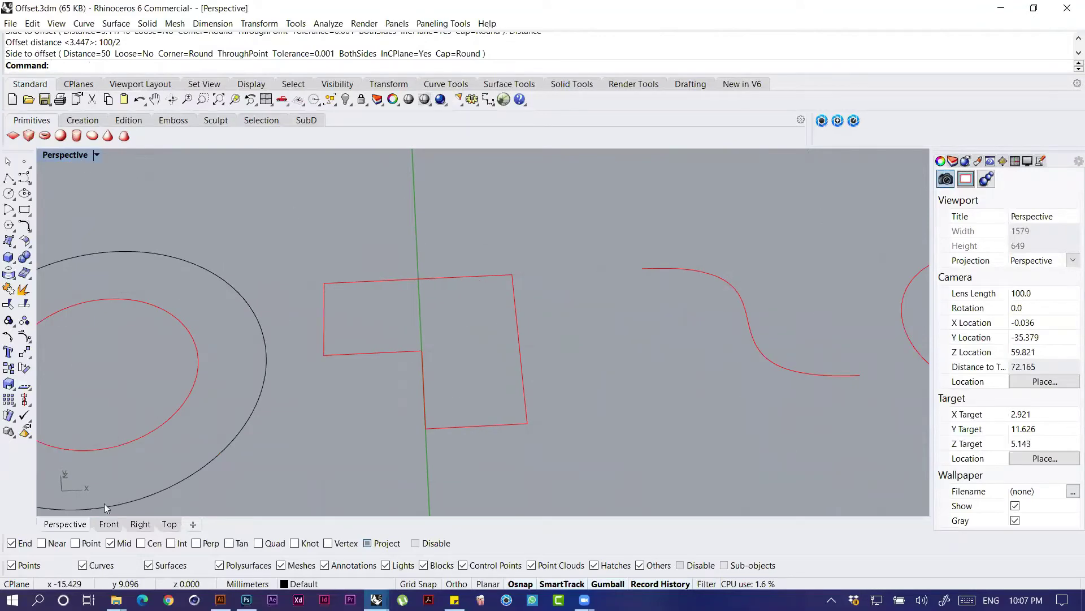
pyautogui.click(169, 524)
pyautogui.moveTo(331, 345); pyautogui.dragTo(443, 334, button='right')
pyautogui.scroll(8, 568, 282)
pyautogui.moveTo(471, 291); pyautogui.dragTo(442, 294, button='right')
pyautogui.moveTo(491, 261); pyautogui.dragTo(454, 305, button='right')
pyautogui.write('offset')
pyautogui.press('Return')
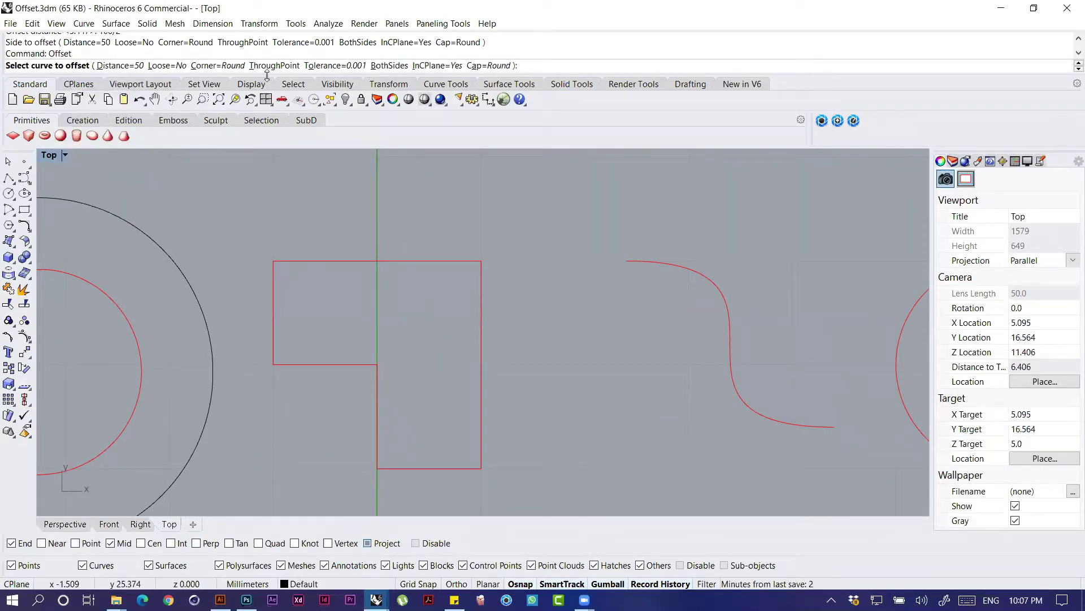
pyautogui.click(224, 68)
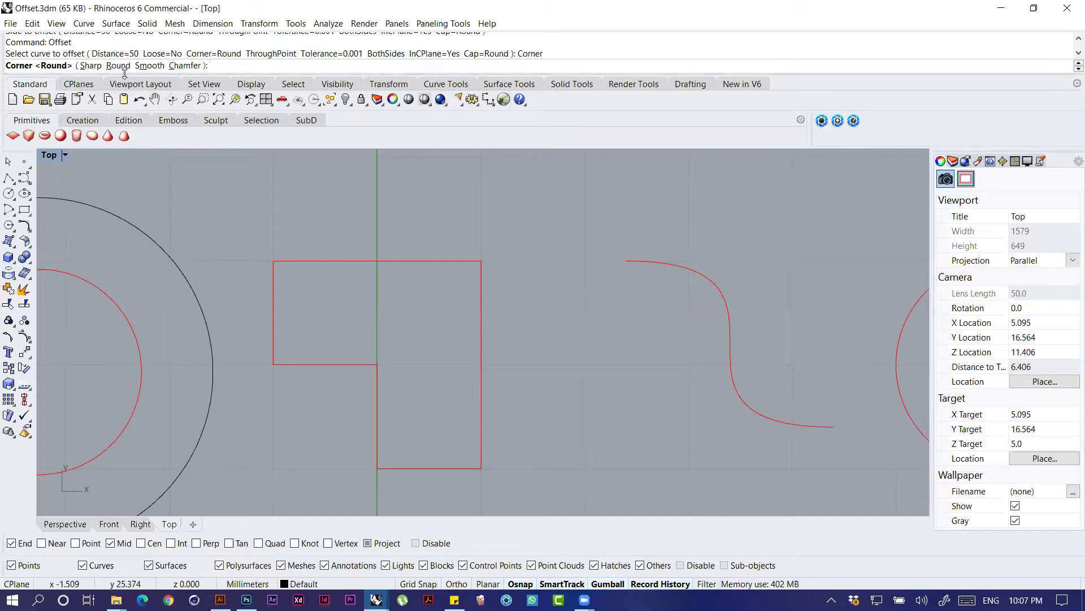
pyautogui.click(90, 66)
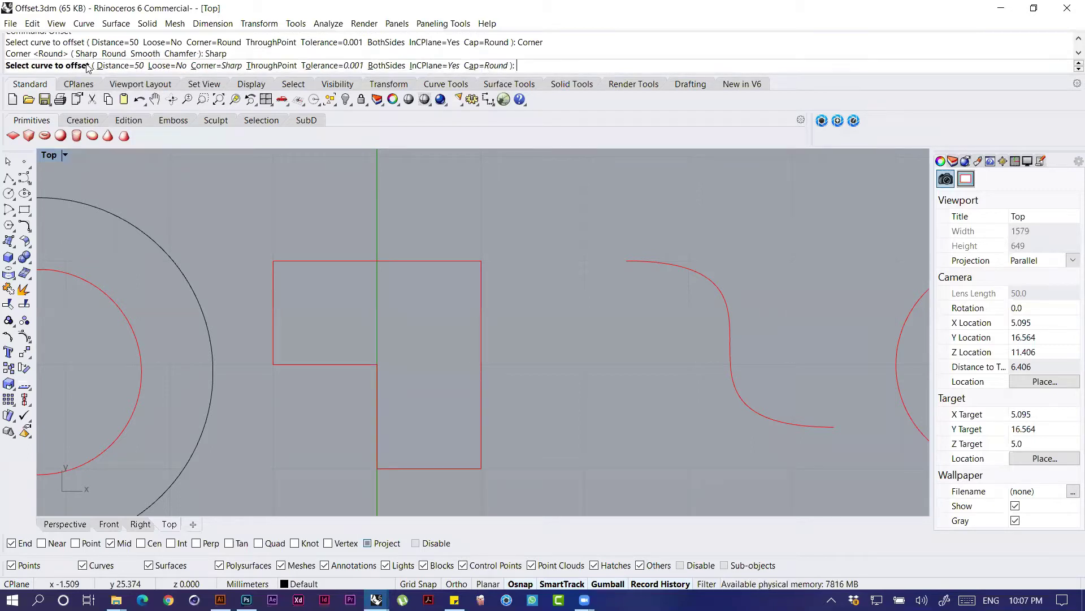
pyautogui.click(481, 266)
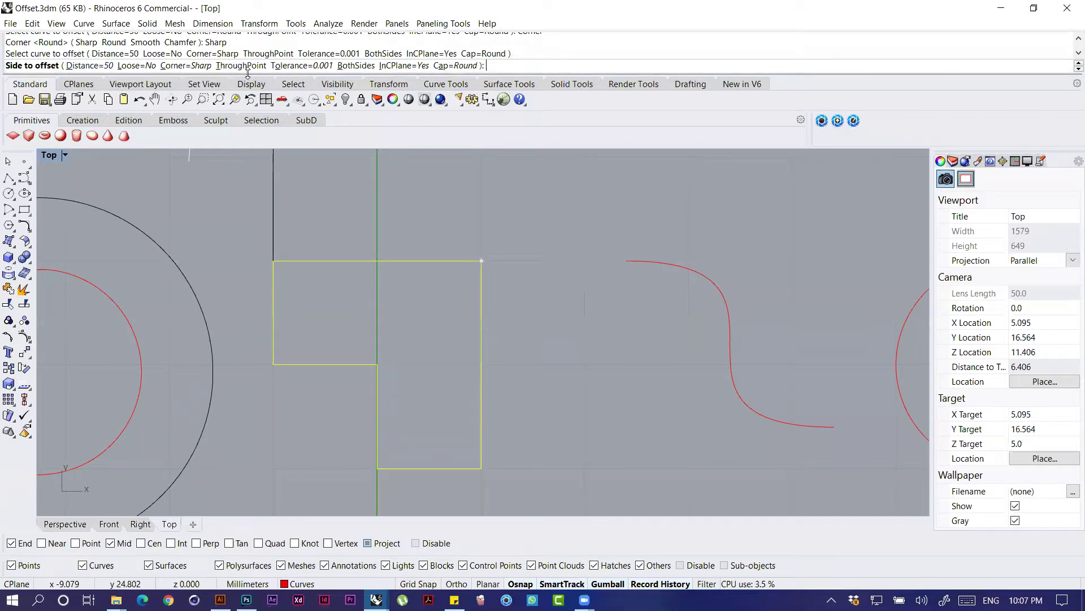
pyautogui.click(249, 66)
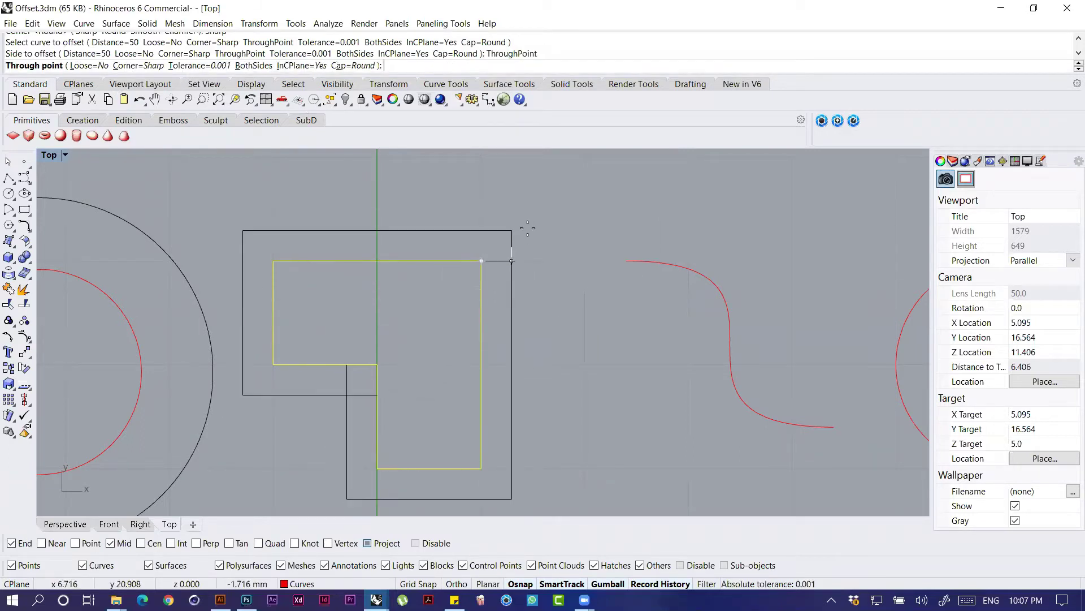
# Step: Preview the L-shaped curve's offset with Round corners and with Smooth corners
pyautogui.click(134, 66)
pyautogui.click(115, 66)
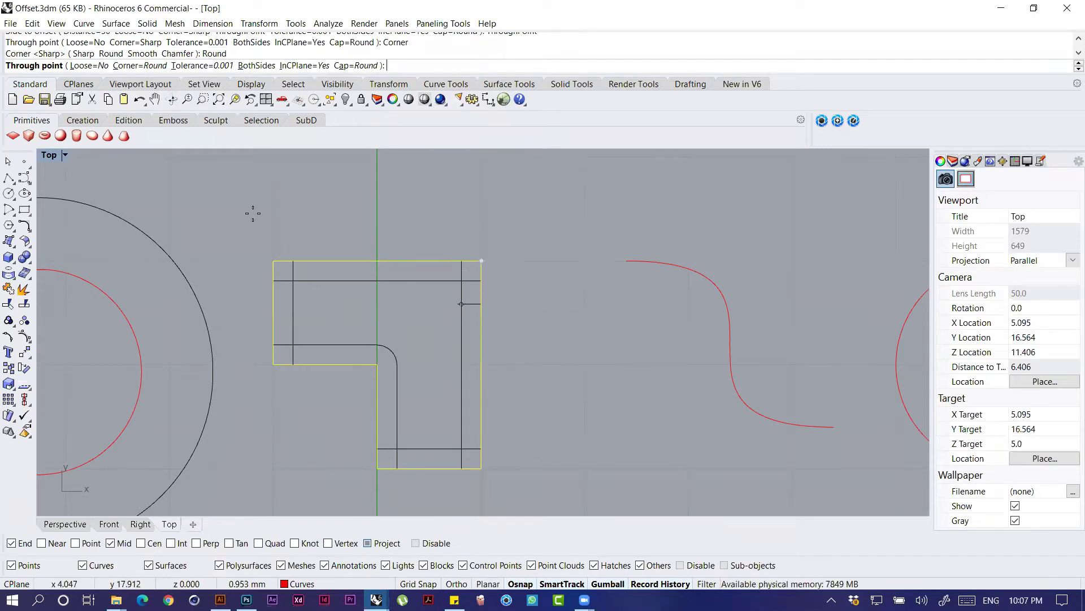
pyautogui.click(151, 66)
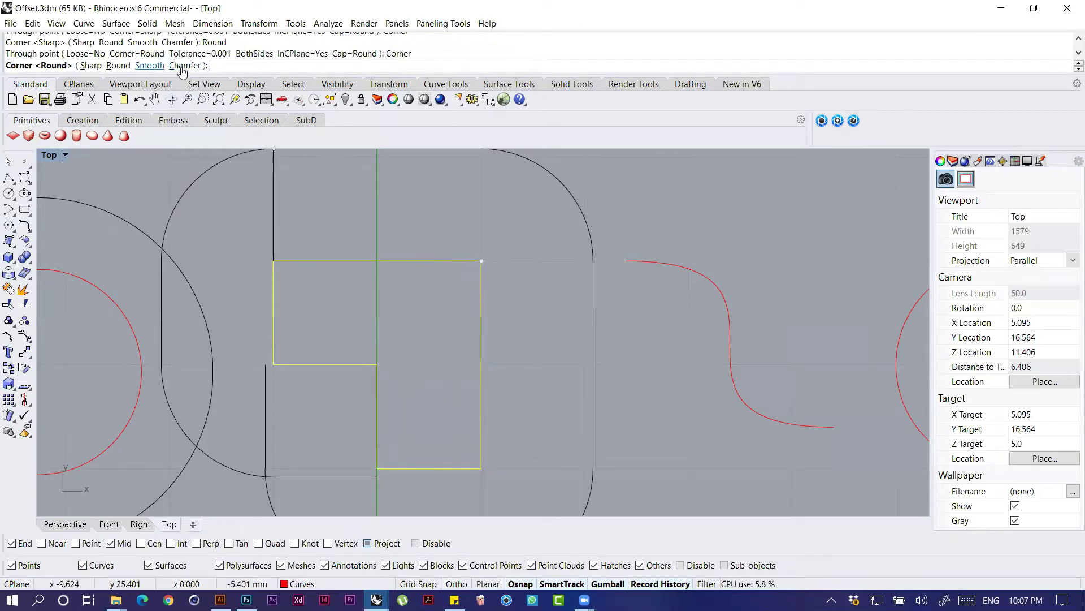
pyautogui.click(150, 66)
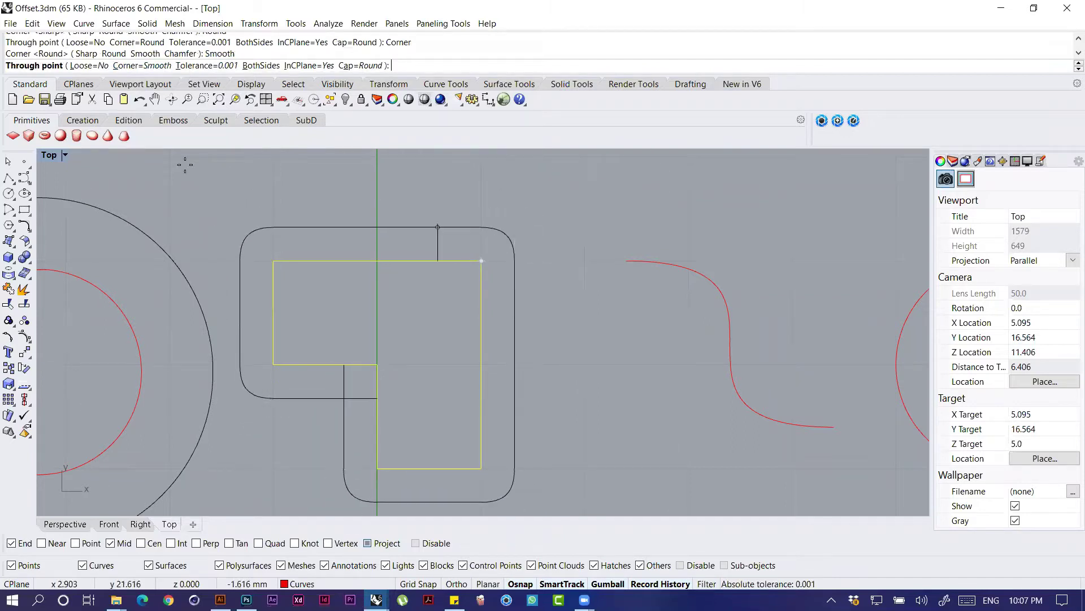
# Step: Set the corner style to Chamfer and offset the L-shaped curve outward through a picked point
pyautogui.click(154, 66)
pyautogui.click(189, 65)
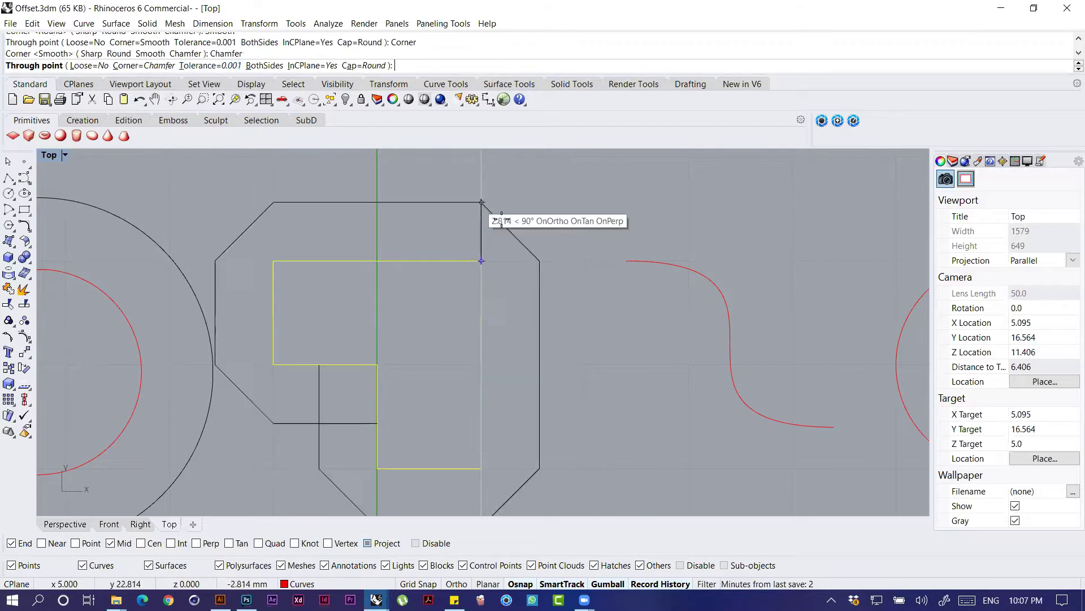
pyautogui.click(507, 238)
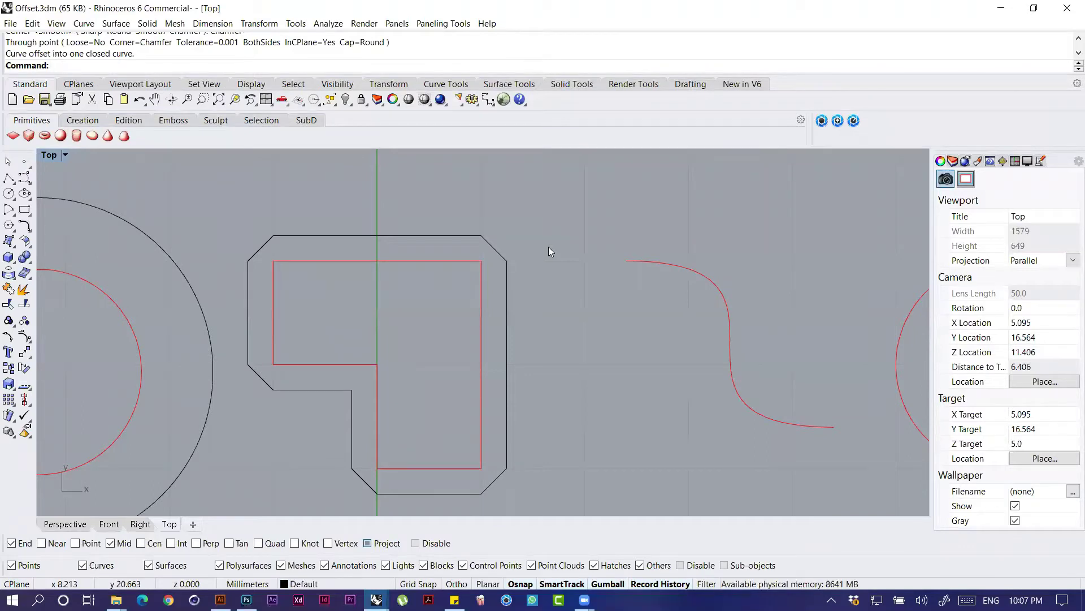
# Step: Raise the original inner L-shaped curve slightly along the Z axis in the Perspective view
pyautogui.click(480, 304)
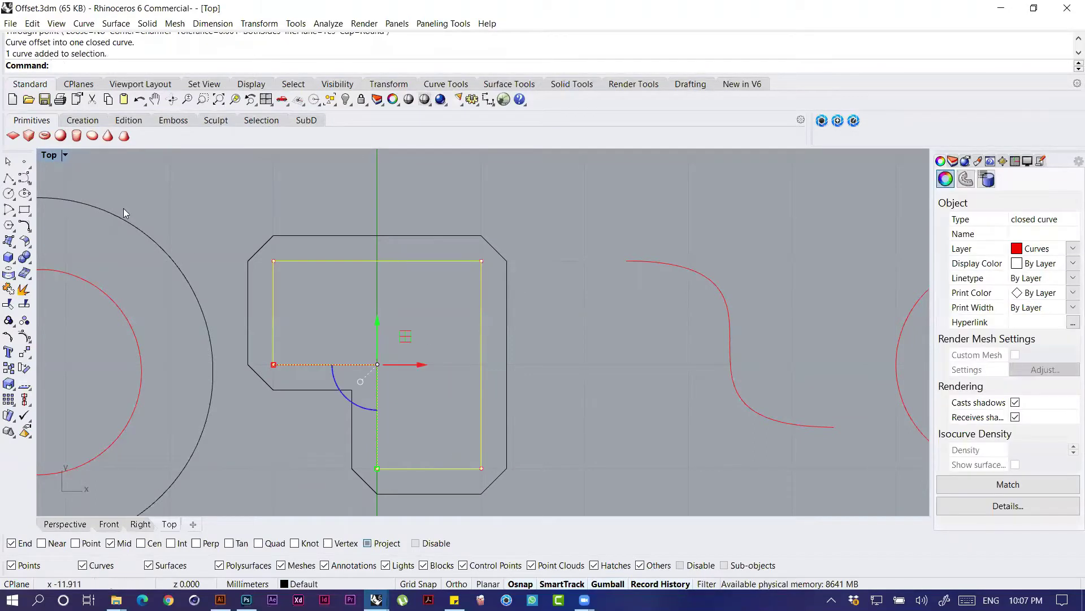
pyautogui.doubleClick(45, 158)
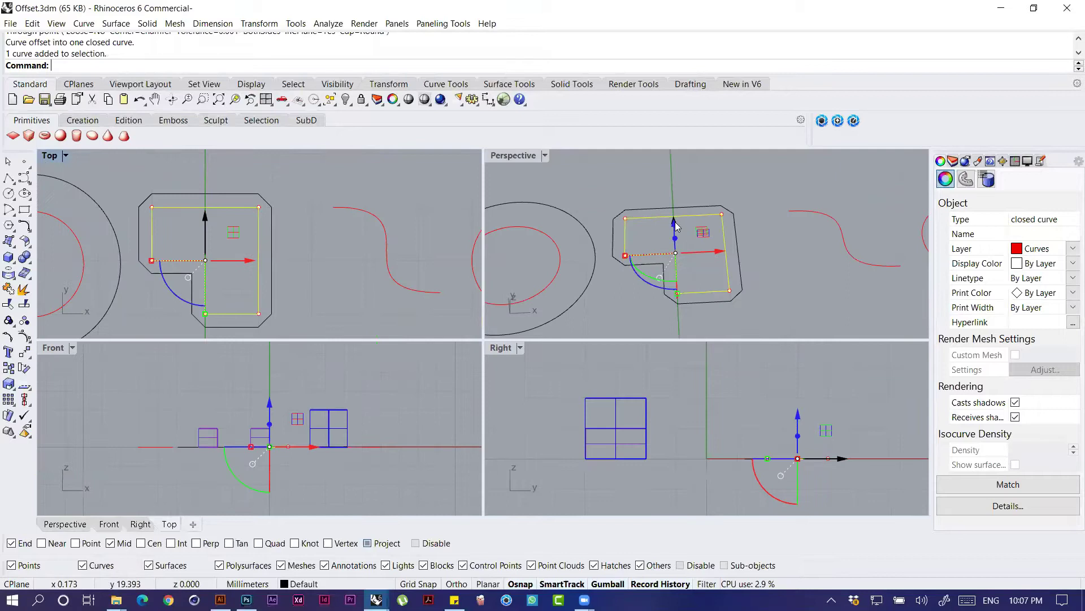
pyautogui.moveTo(763, 232); pyautogui.dragTo(688, 210, button='right')
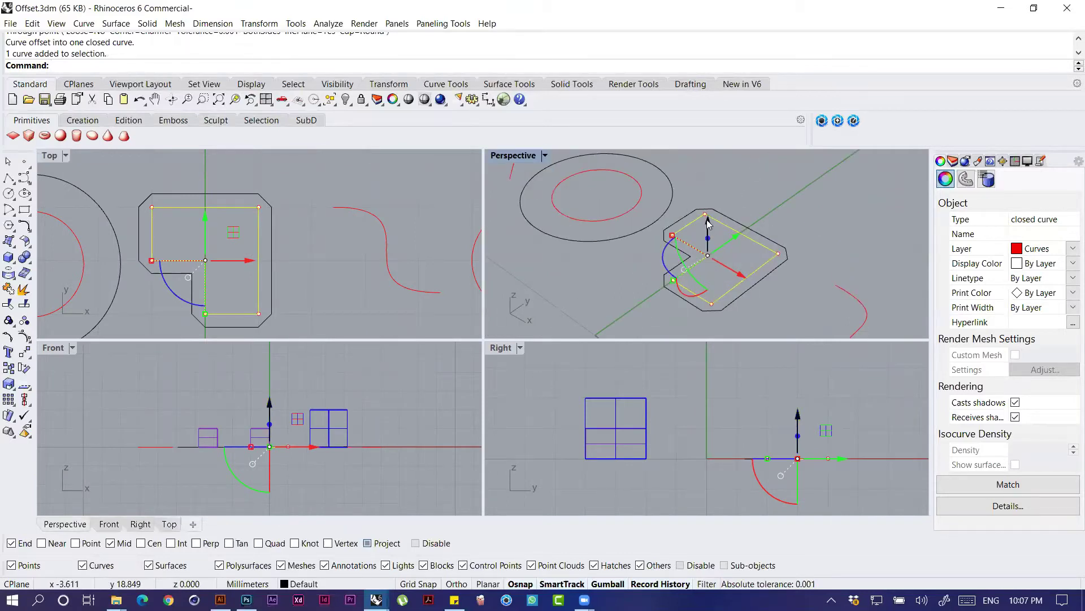
pyautogui.moveTo(708, 223); pyautogui.dragTo(707, 214)
pyautogui.click(832, 218)
# Step: Loft a surface between the inner L-shaped curve and its chamfered offset with Normal style and Do not simplify
pyautogui.write('Lo')
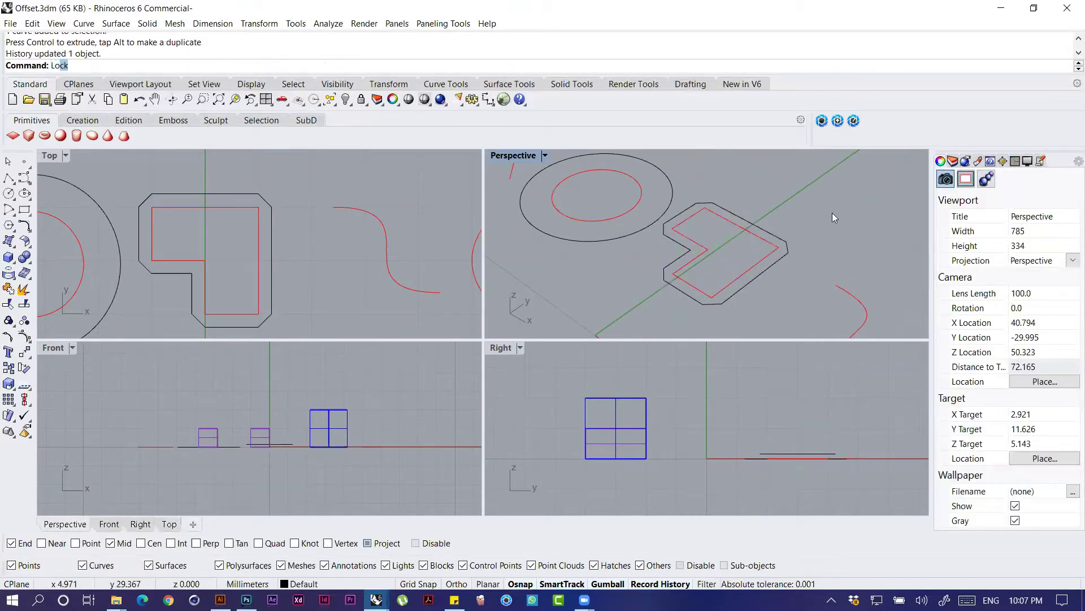
pyautogui.write('ft')
pyautogui.press('Return')
pyautogui.click(778, 249)
pyautogui.click(787, 258)
pyautogui.press('Return')
pyautogui.press('Return')
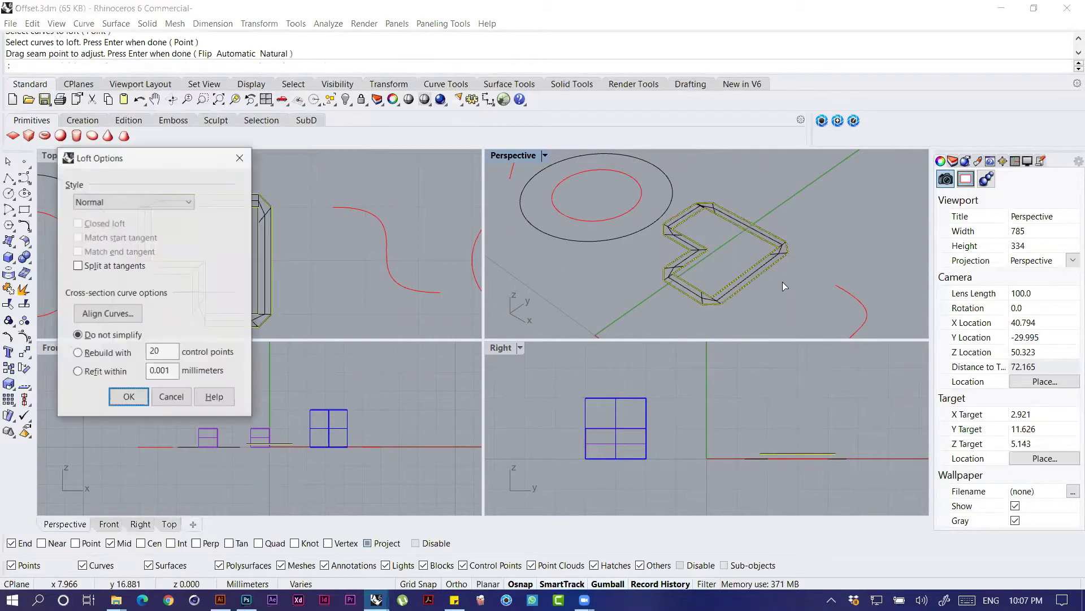
pyautogui.click(129, 396)
# Step: Raise the inner L-shaped curve above the lofted surface along the Z axis
pyautogui.moveTo(735, 261)
pyautogui.mouseDown(button='right')
pyautogui.moveTo(769, 259)
pyautogui.moveTo(696, 286)
pyautogui.moveTo(755, 210)
pyautogui.moveTo(746, 194)
pyautogui.moveTo(705, 228)
pyautogui.moveTo(707, 246)
pyautogui.mouseUp(button='right')
pyautogui.scroll(10, 695, 282)
pyautogui.click(710, 315)
pyautogui.click(747, 346)
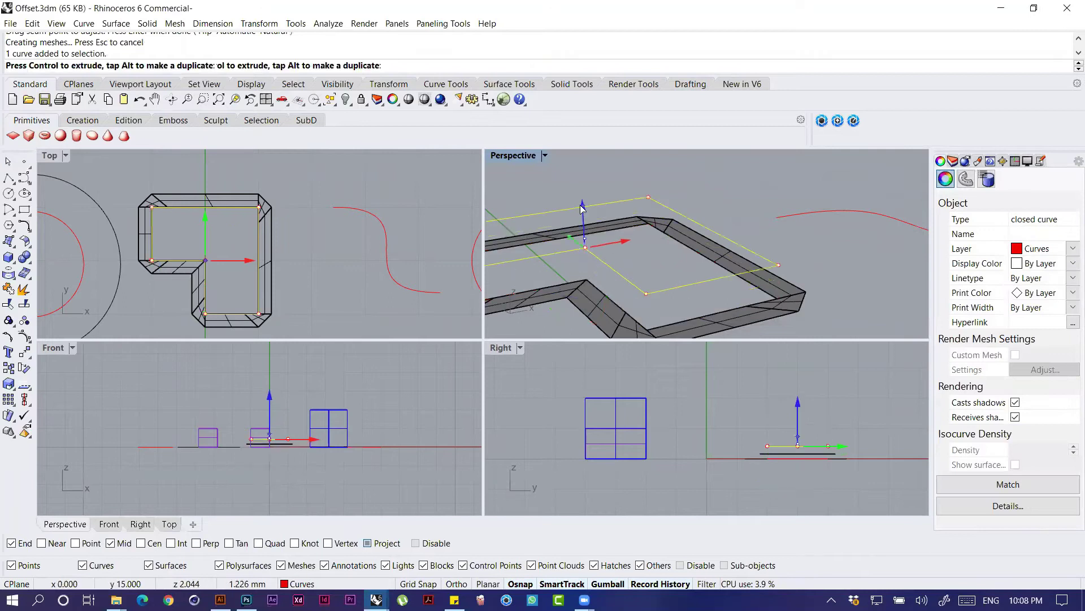
pyautogui.moveTo(582, 208); pyautogui.dragTo(582, 209)
# Step: Undo the loft and both raises of the inner L-shaped curve, and maximize the Perspective view
pyautogui.hotkey('ctrl', 'z')
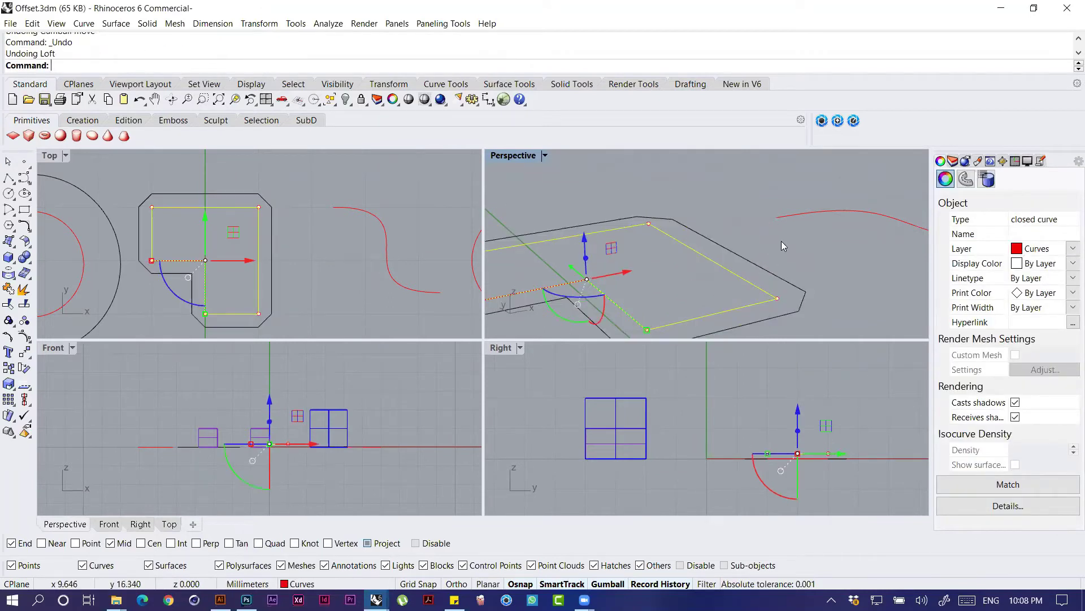
pyautogui.hotkey('ctrl', 'z')
pyautogui.hotkey('ctrl', 'z')
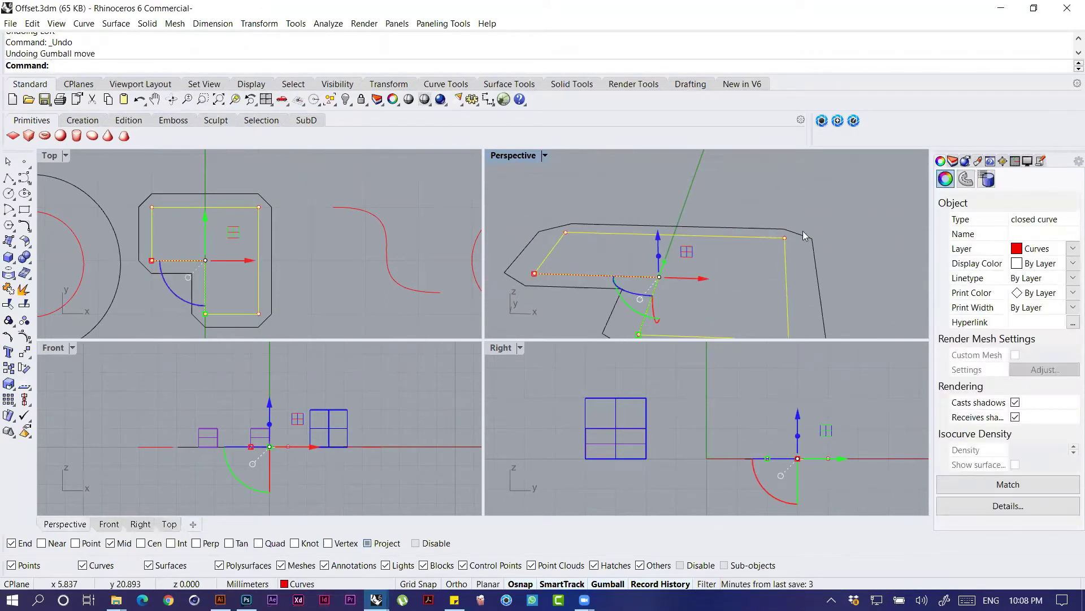
pyautogui.click(733, 263)
pyautogui.keyDown('shift'); pyautogui.moveTo(733, 263); pyautogui.dragTo(674, 216, button='right'); pyautogui.keyUp('shift')
pyautogui.doubleClick(505, 160)
pyautogui.keyDown('shift'); pyautogui.moveTo(412, 290); pyautogui.dragTo(480, 285, button='right'); pyautogui.keyUp('shift')
pyautogui.moveTo(450, 305); pyautogui.dragTo(620, 308, button='right')
pyautogui.scroll(-4, 478, 309)
pyautogui.keyDown('shift'); pyautogui.moveTo(361, 331); pyautogui.dragTo(594, 291, button='right'); pyautogui.keyUp('shift')
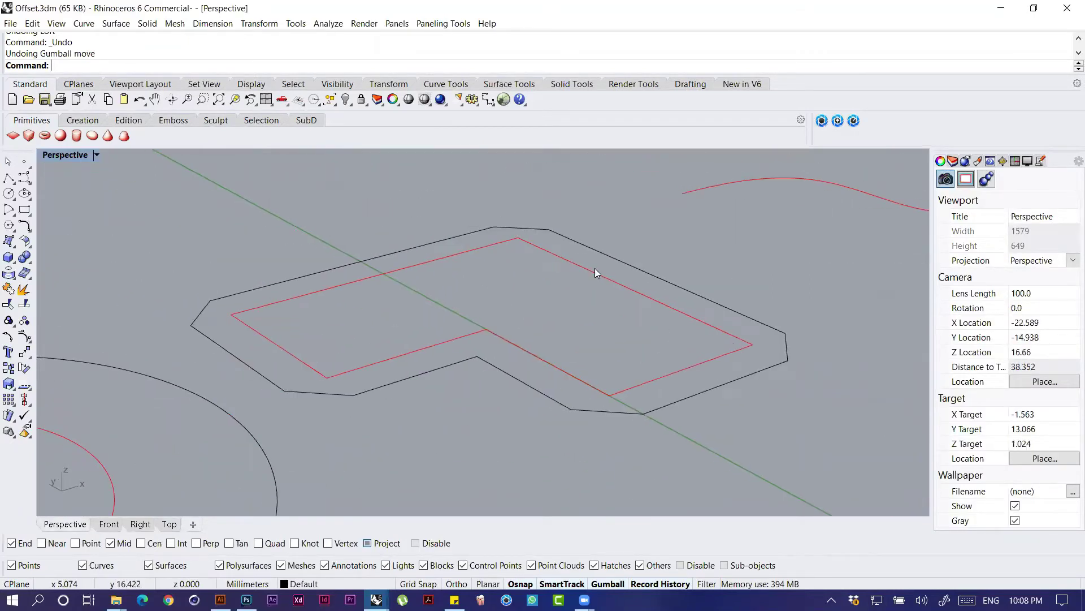
# Step: Raise the inner L-shaped curve along the Z axis with history updating active, and undo the move
pyautogui.click(588, 275)
pyautogui.moveTo(484, 287); pyautogui.dragTo(486, 257)
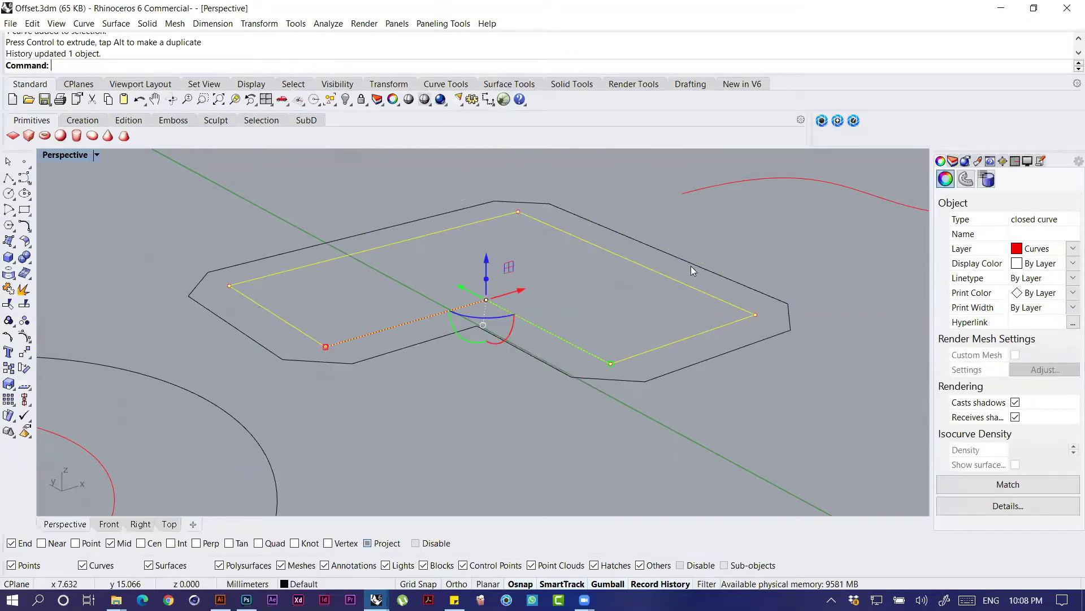
pyautogui.hotkey('ctrl', 'z')
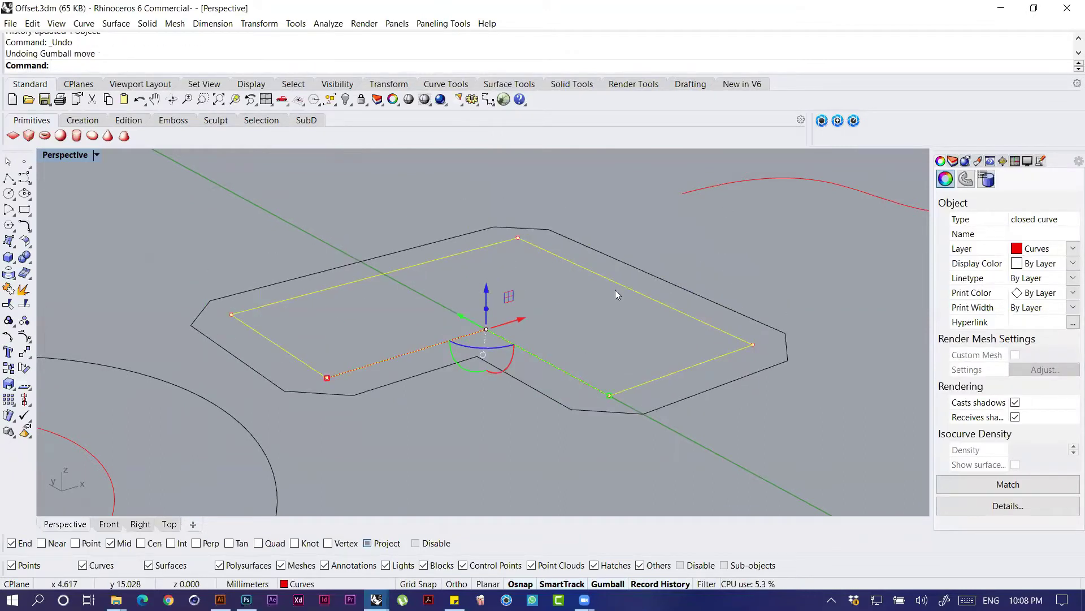
# Step: Raise the inner L-shaped curve along Z with the history option Update Children off, and turn that option back on
pyautogui.rightClick(646, 584)
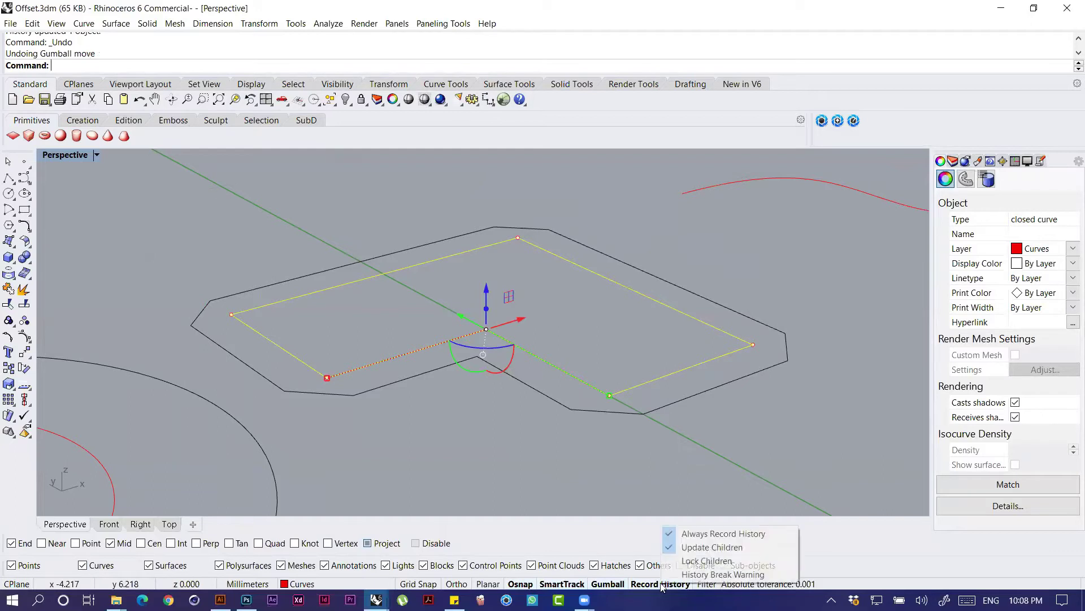
pyautogui.click(718, 549)
pyautogui.moveTo(487, 290); pyautogui.dragTo(488, 252)
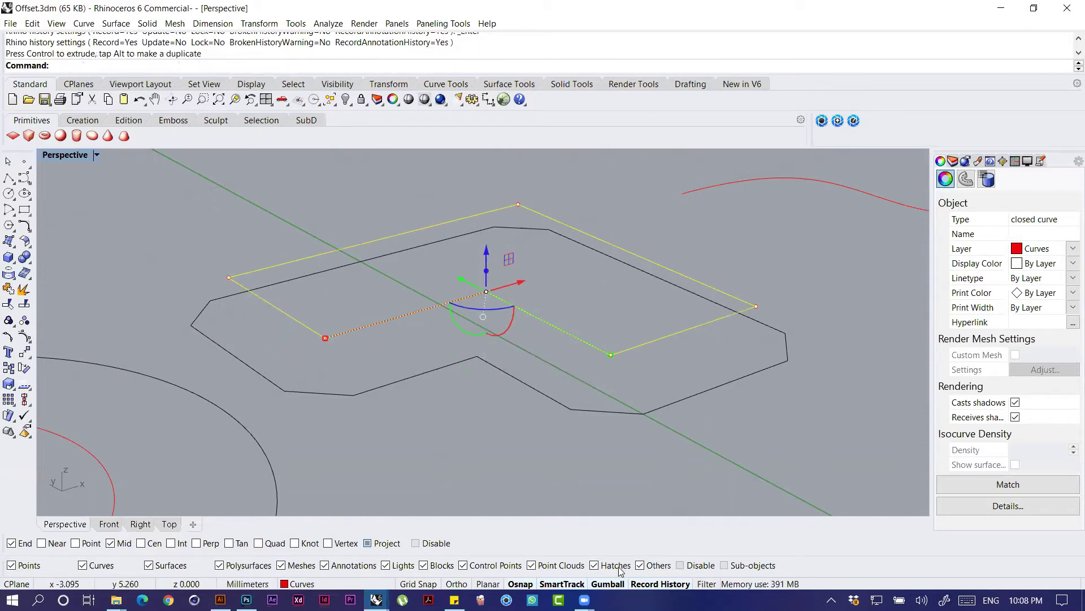
pyautogui.click(660, 583)
pyautogui.click(718, 549)
# Step: Loft the raised L-shaped curve to its chamfered offset with Normal style and Do not simplify
pyautogui.click(745, 264)
pyautogui.moveTo(745, 264); pyautogui.dragTo(747, 269, button='right')
pyautogui.write('Loft')
pyautogui.press('Return')
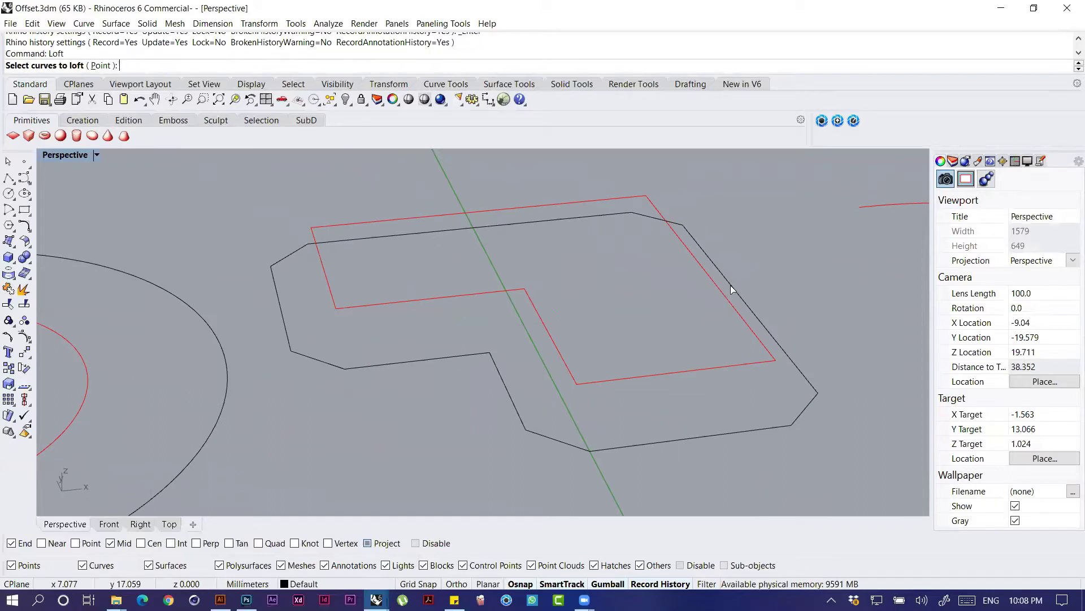
pyautogui.click(715, 364)
pyautogui.click(796, 424)
pyautogui.press('Return')
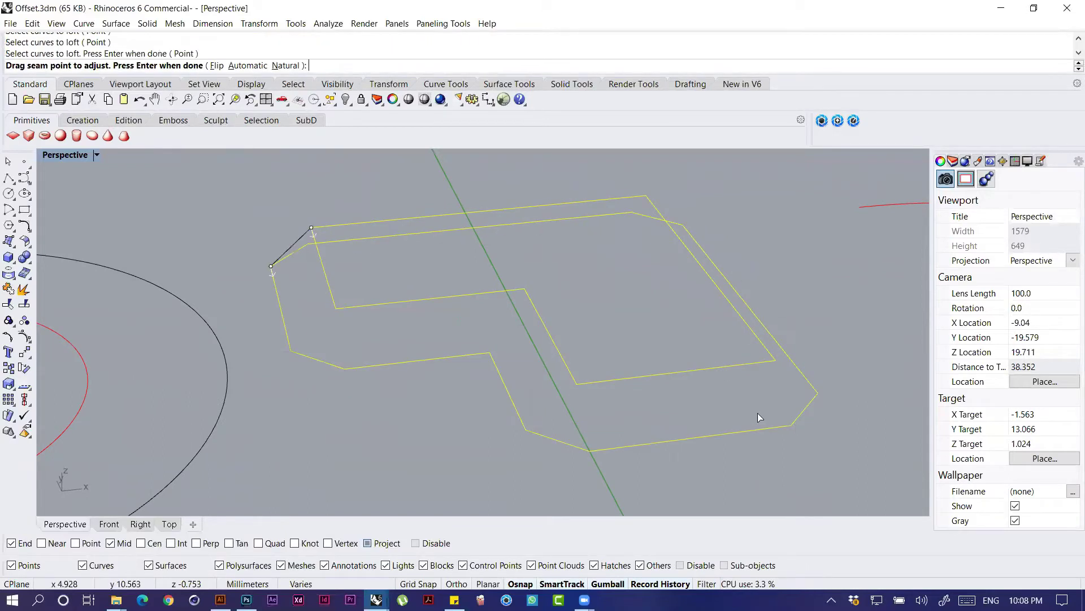
pyautogui.press('Return')
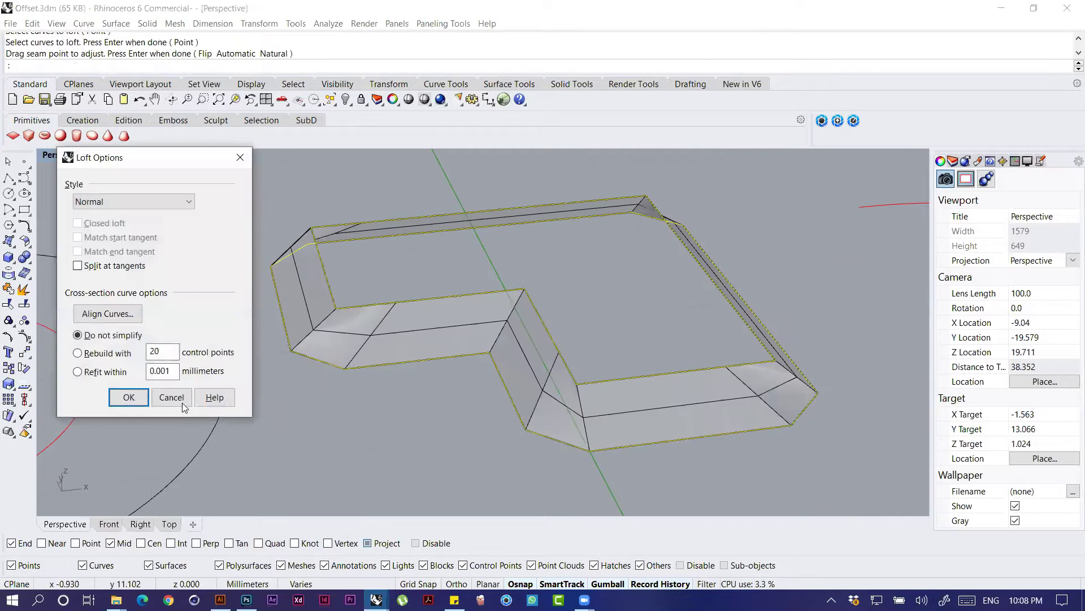
pyautogui.press('Return')
# Step: Examine the sloped L-shaped loft surface from above and from an angle
pyautogui.moveTo(604, 310); pyautogui.dragTo(666, 368, button='right')
pyautogui.scroll(-8, 529, 311)
pyautogui.scroll(6, 713, 254)
pyautogui.scroll(-6, 670, 294)
pyautogui.moveTo(702, 327)
pyautogui.mouseDown(button='right')
pyautogui.moveTo(584, 262)
pyautogui.moveTo(709, 327)
pyautogui.mouseUp(button='right')
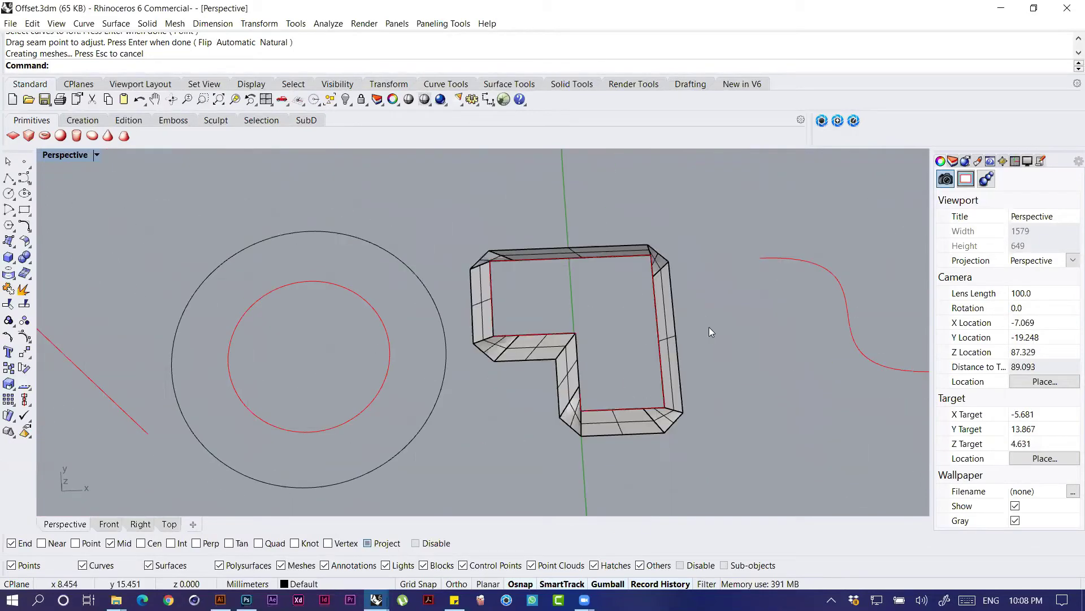
pyautogui.moveTo(716, 365); pyautogui.dragTo(571, 354, button='right')
pyautogui.scroll(3, 574, 373)
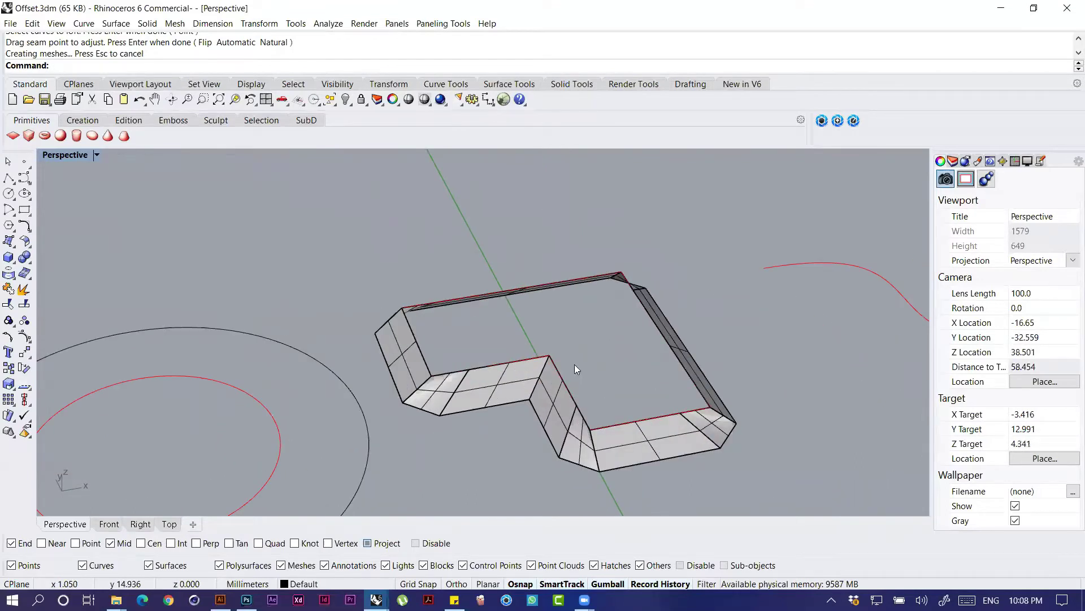
# Step: Undo the loft, the raise of the L-shaped curve and its chamfered offset
pyautogui.hotkey('ctrl', 'z')
pyautogui.hotkey('ctrl', 'z')
pyautogui.hotkey('ctrl', 'z')
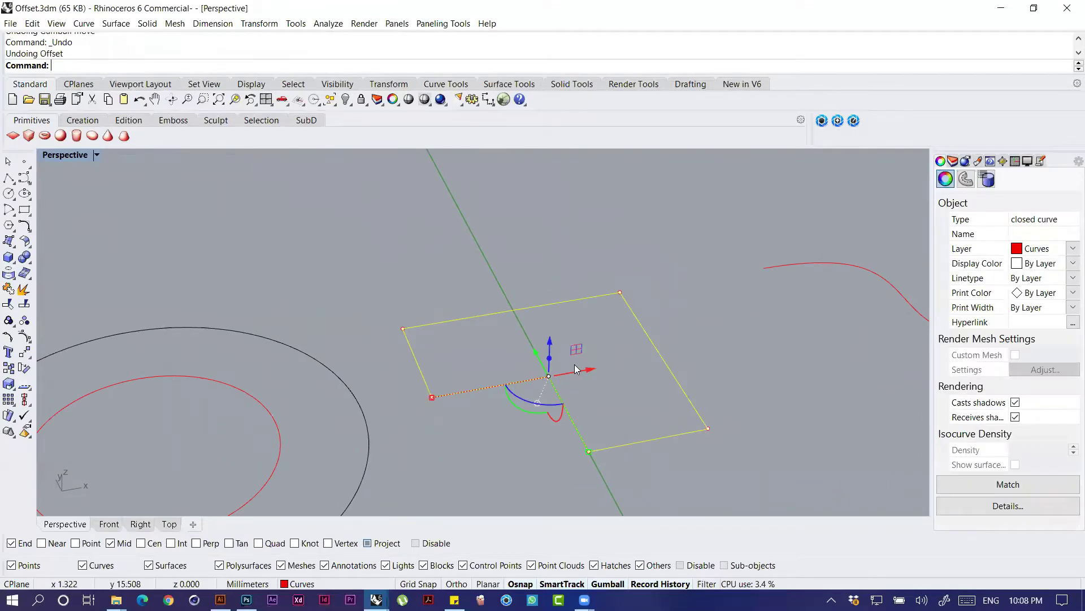
# Step: Offset the L-shaped curve outward by 1.22534 with Chamfer corners
pyautogui.click(714, 328)
pyautogui.write('ffset')
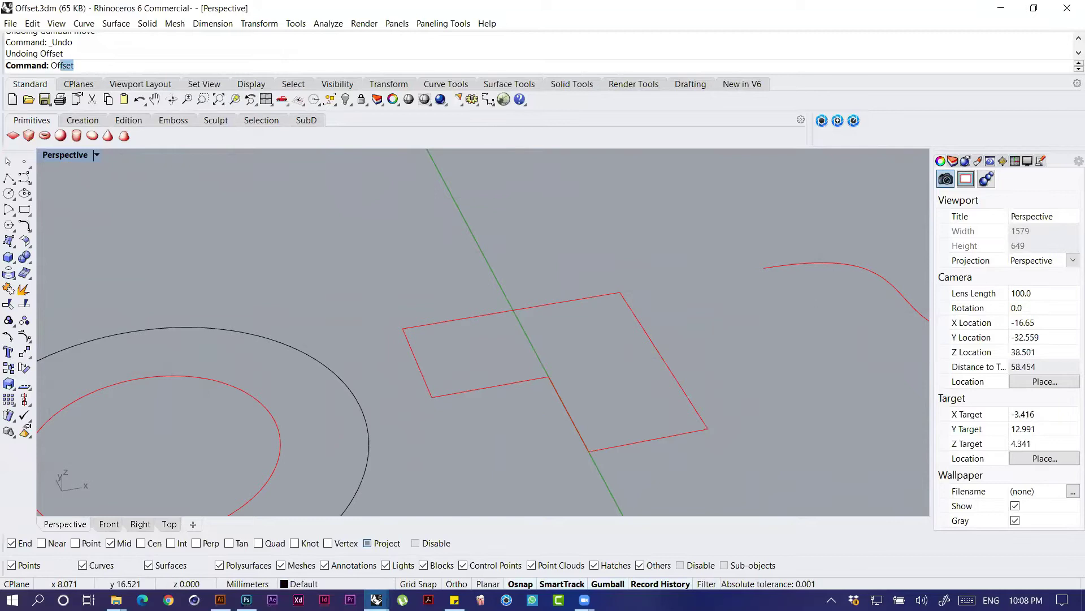
pyautogui.press('Return')
pyautogui.click(642, 329)
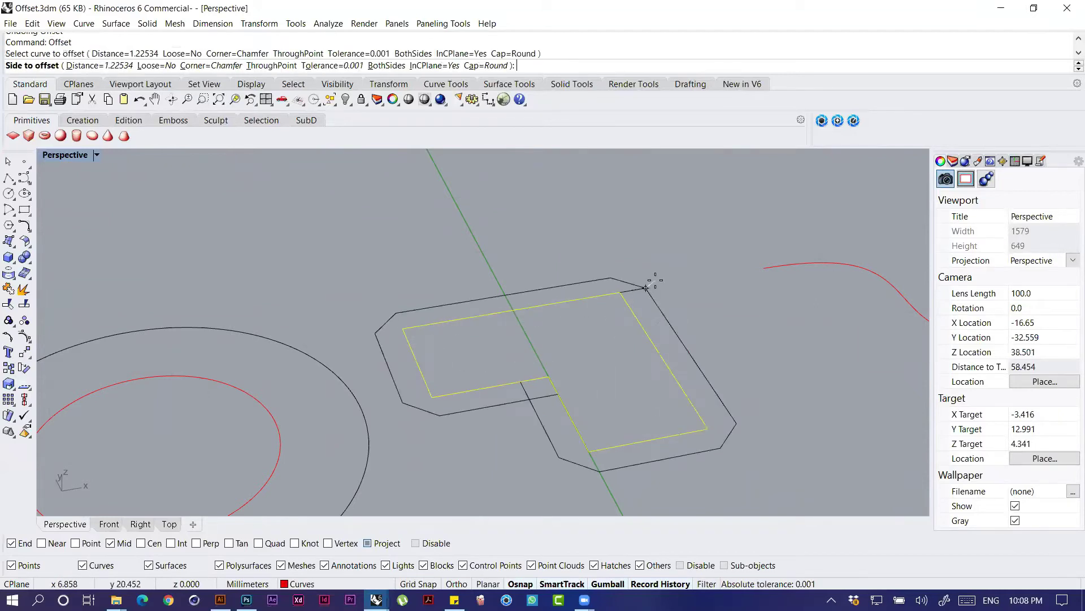
pyautogui.click(650, 272)
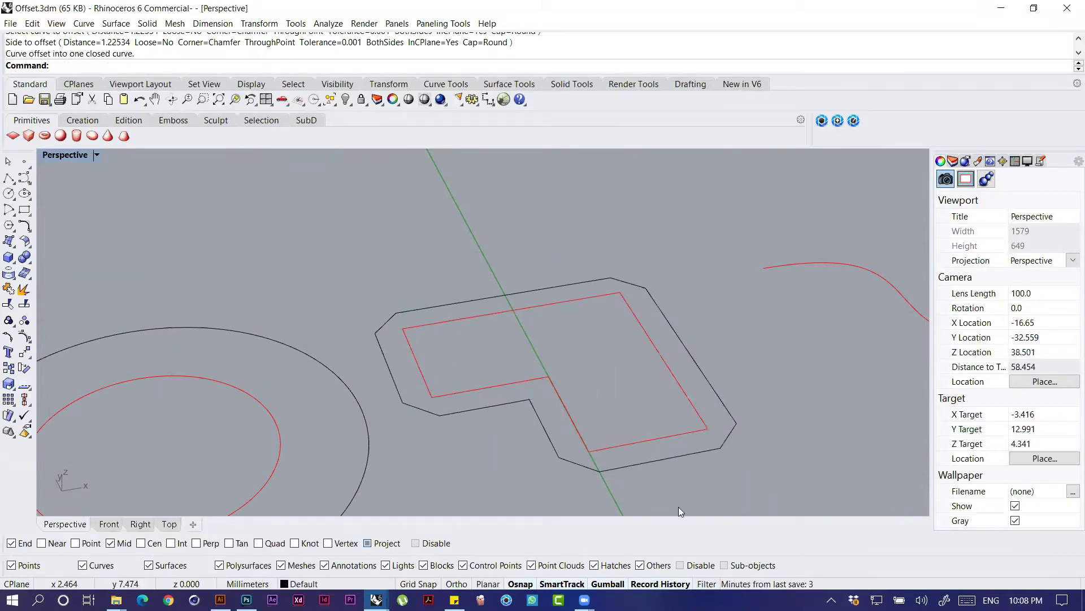
# Step: Raise the inner L-shaped curve along Z with Update Children enabled, and undo the move
pyautogui.rightClick(676, 583)
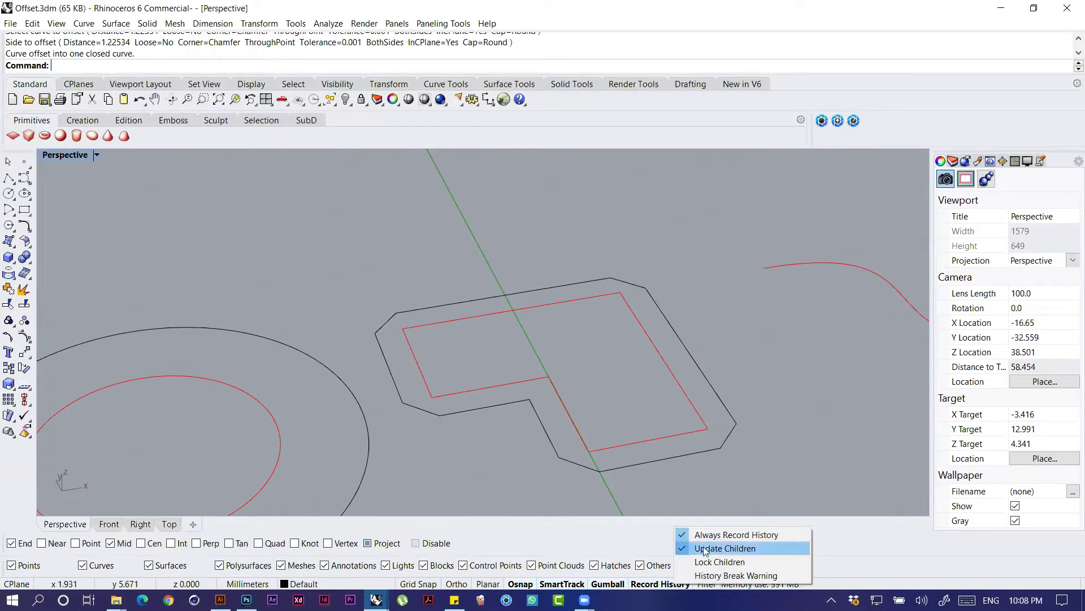
pyautogui.click(627, 314)
pyautogui.moveTo(552, 346); pyautogui.dragTo(550, 287)
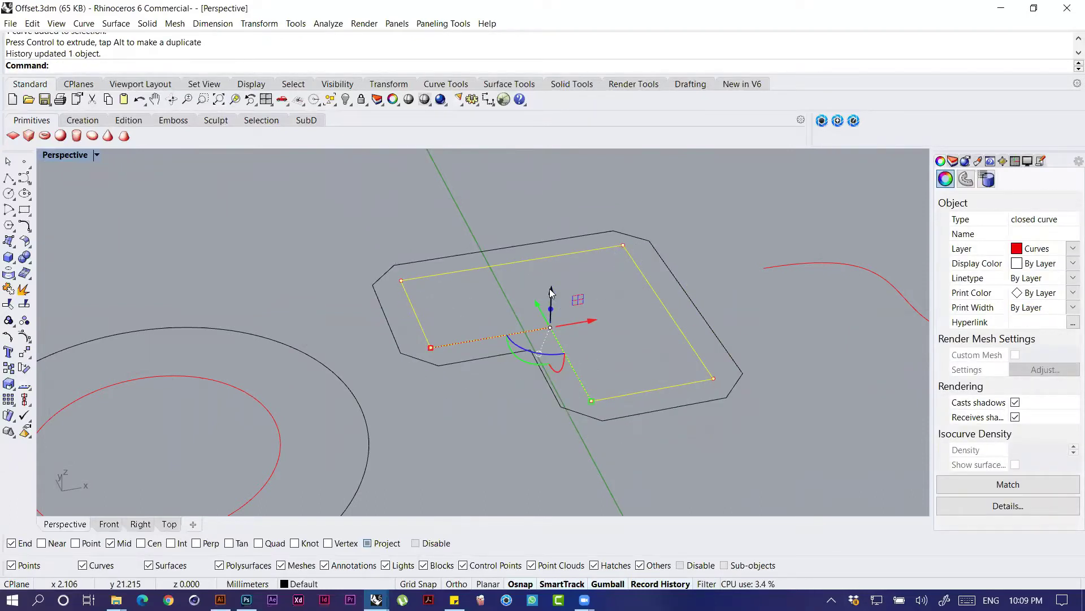
pyautogui.moveTo(650, 375)
pyautogui.mouseDown(button='right')
pyautogui.moveTo(681, 431)
pyautogui.moveTo(668, 331)
pyautogui.moveTo(651, 363)
pyautogui.mouseUp(button='right')
pyautogui.hotkey('ctrl', 'z')
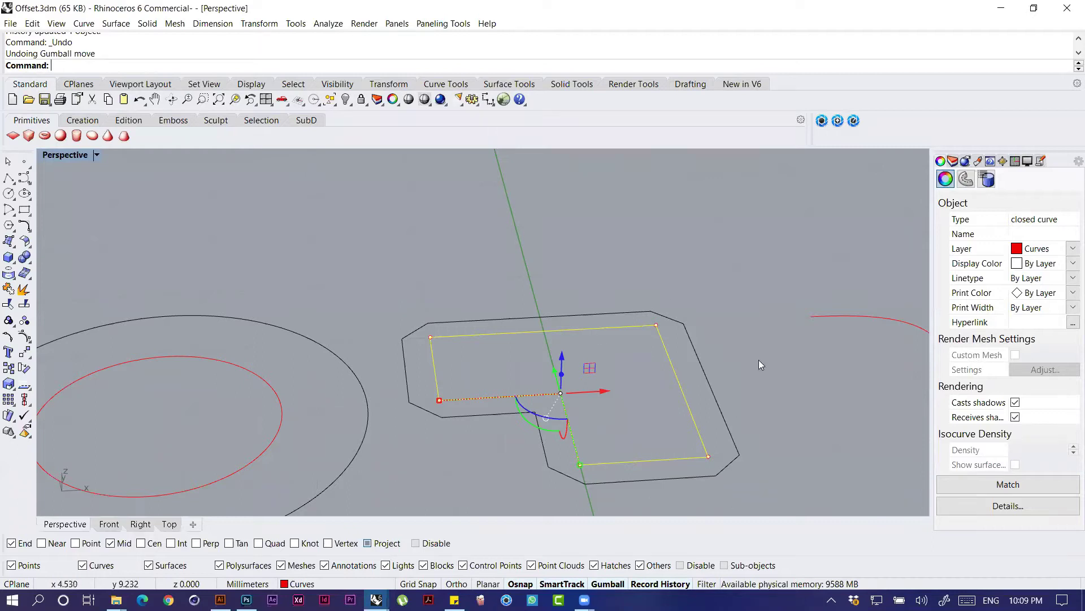
# Step: Turn off Update Children in the history settings and raise only the inner L-shaped curve along the Z axis
pyautogui.rightClick(666, 585)
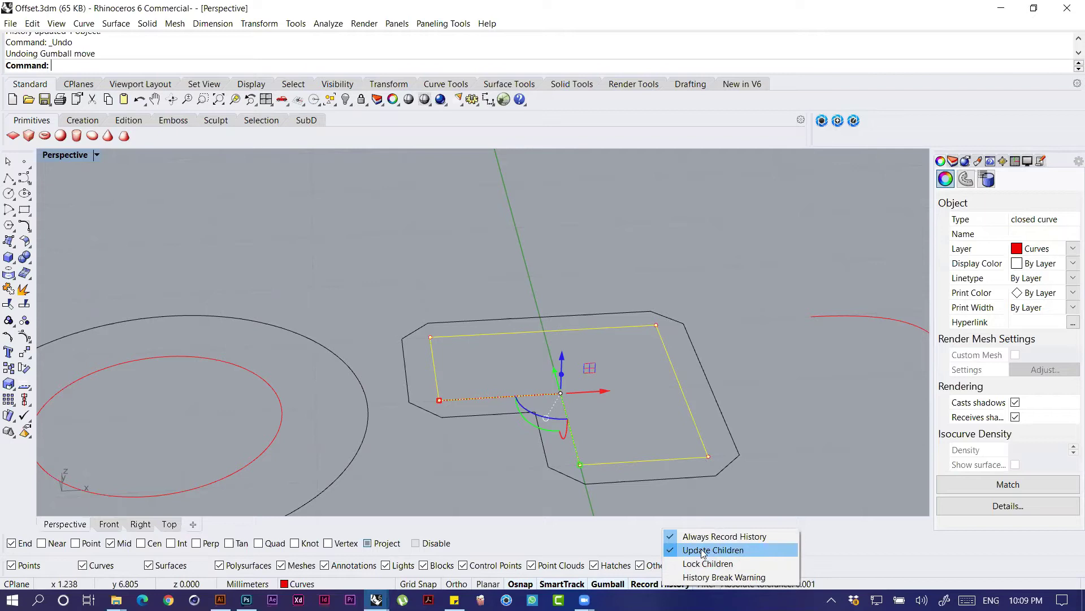
pyautogui.click(706, 555)
pyautogui.moveTo(567, 350); pyautogui.dragTo(569, 271)
# Step: Deselect the raised curve and turn Update Children back on in the history settings
pyautogui.click(674, 283)
pyautogui.moveTo(419, 288); pyautogui.dragTo(583, 283, button='right')
pyautogui.rightClick(662, 590)
pyautogui.rightClick(650, 579)
pyautogui.click(680, 542)
# Step: Review the OffsetSrf options and direction arrows on the curved purple surface farther from the blue cylinder
pyautogui.moveTo(571, 373); pyautogui.dragTo(713, 314, button='right')
pyautogui.scroll(-8, 713, 314)
pyautogui.keyDown('shift'); pyautogui.moveTo(790, 379); pyautogui.dragTo(560, 314, button='right'); pyautogui.keyUp('shift')
pyautogui.scroll(-4, 625, 311)
pyautogui.moveTo(642, 329); pyautogui.dragTo(470, 355, button='right')
pyautogui.moveTo(570, 309)
pyautogui.mouseDown(button='right')
pyautogui.moveTo(445, 349)
pyautogui.moveTo(559, 307)
pyautogui.mouseUp(button='right')
pyautogui.moveTo(446, 349)
pyautogui.mouseDown(button='right')
pyautogui.moveTo(396, 334)
pyautogui.moveTo(451, 350)
pyautogui.mouseUp(button='right')
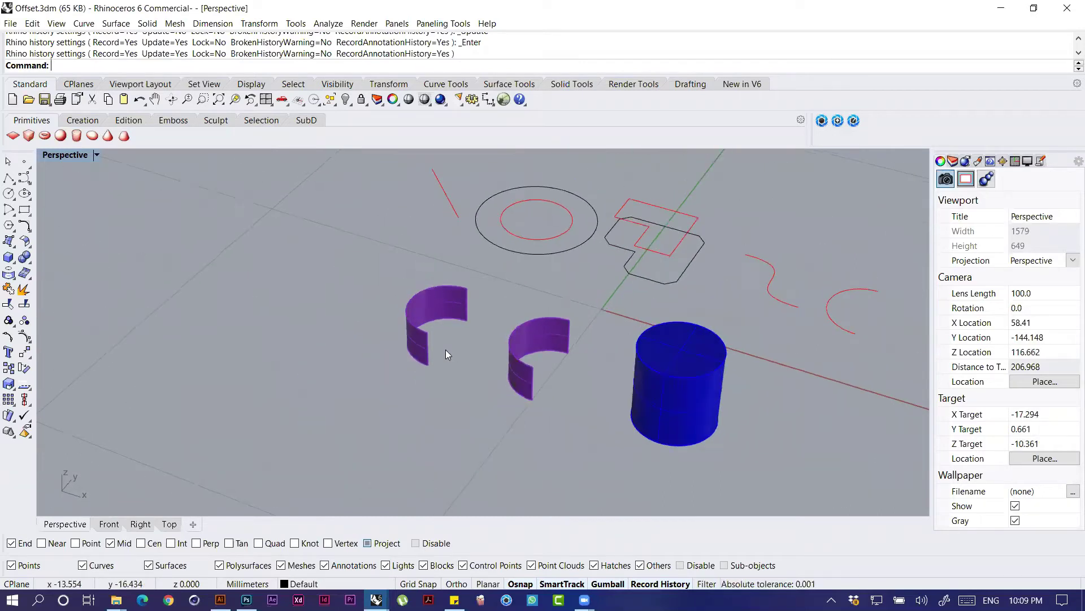
pyautogui.write('OffsetSrf')
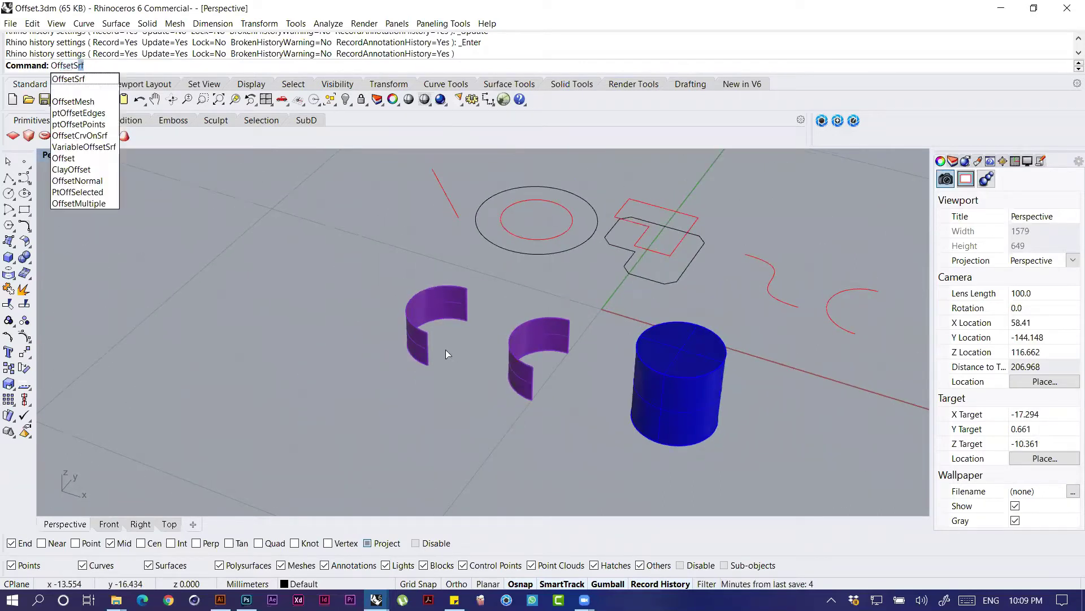
pyautogui.press('Return')
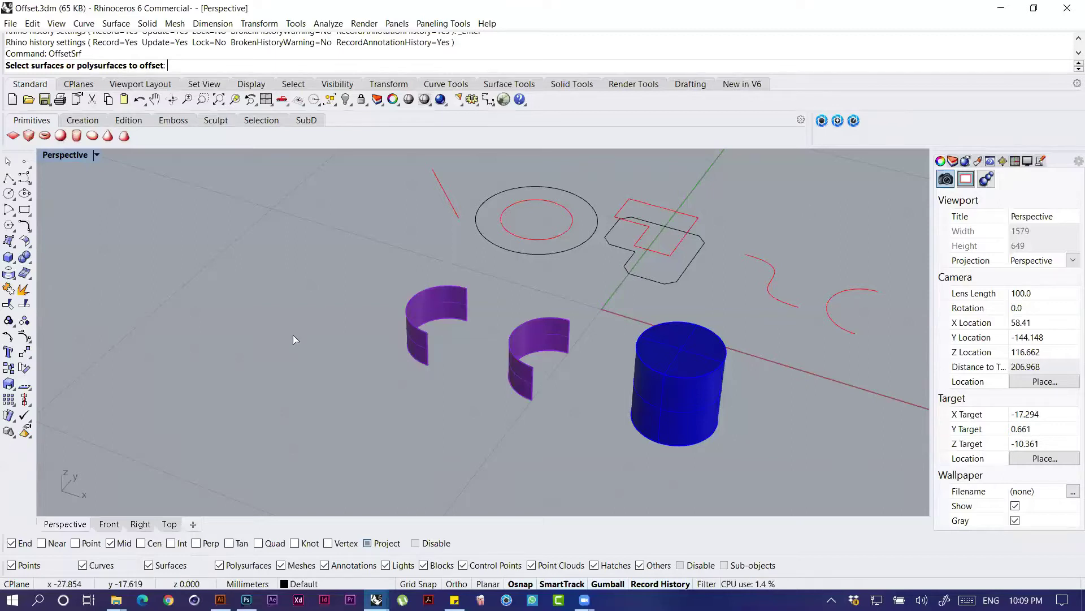
pyautogui.moveTo(381, 348); pyautogui.dragTo(342, 343, button='right')
pyautogui.scroll(2, 398, 312)
pyautogui.scroll(3, 398, 310)
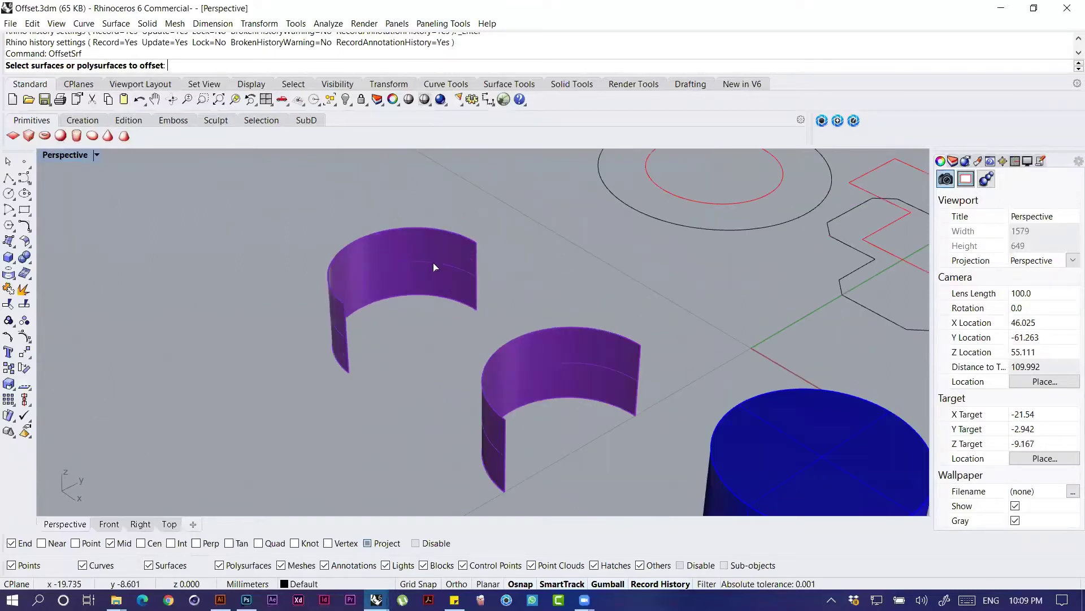
pyautogui.click(433, 262)
pyautogui.press('Return')
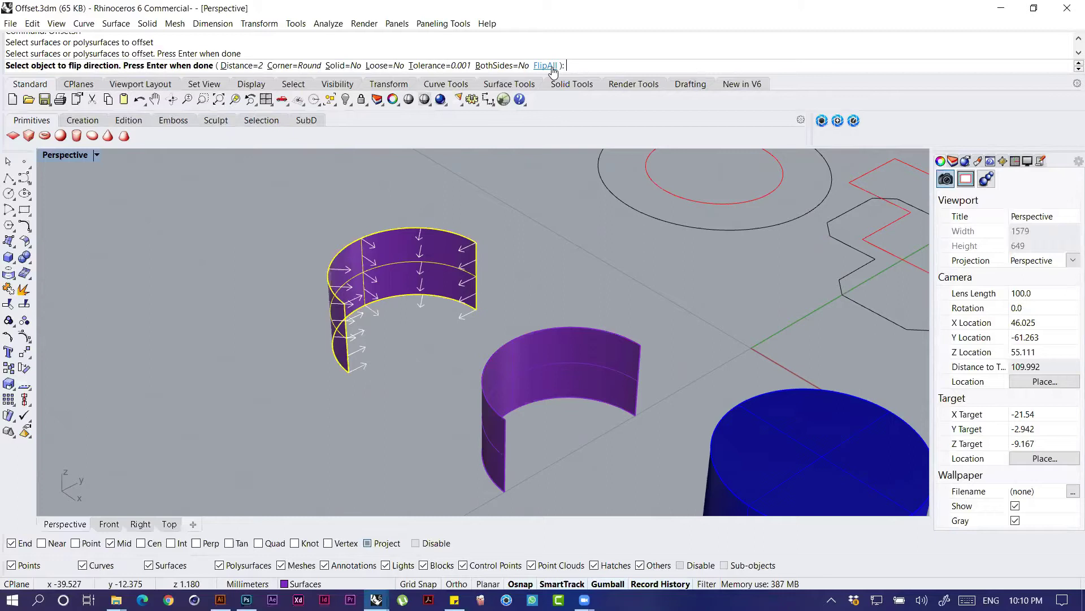
pyautogui.press('Return')
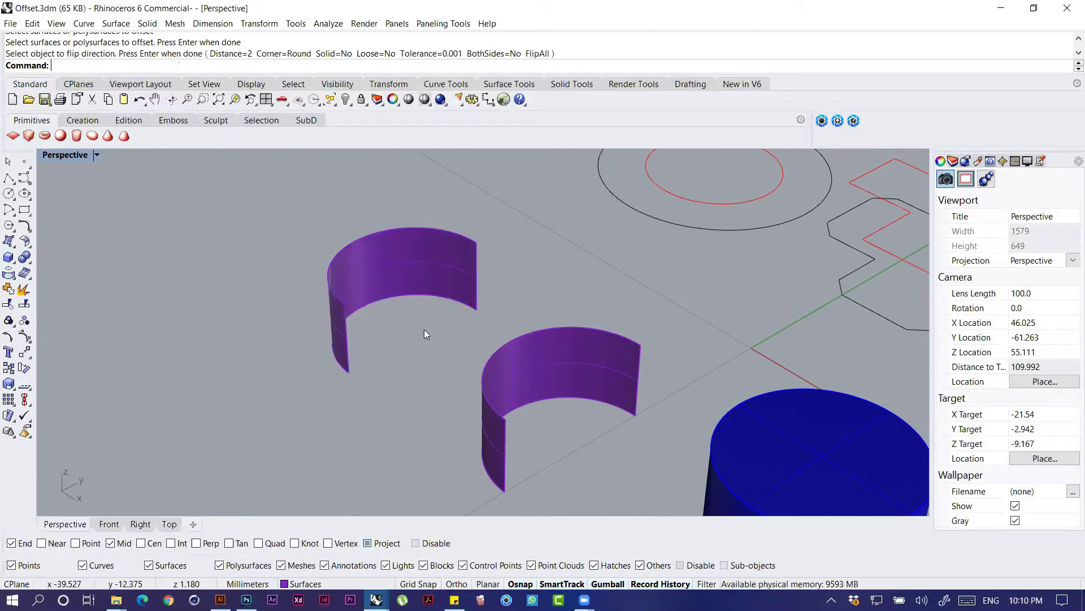
# Step: Inspect the same curved surface's normal and UV directions with the Dir command
pyautogui.click(394, 347)
pyautogui.write('Dir')
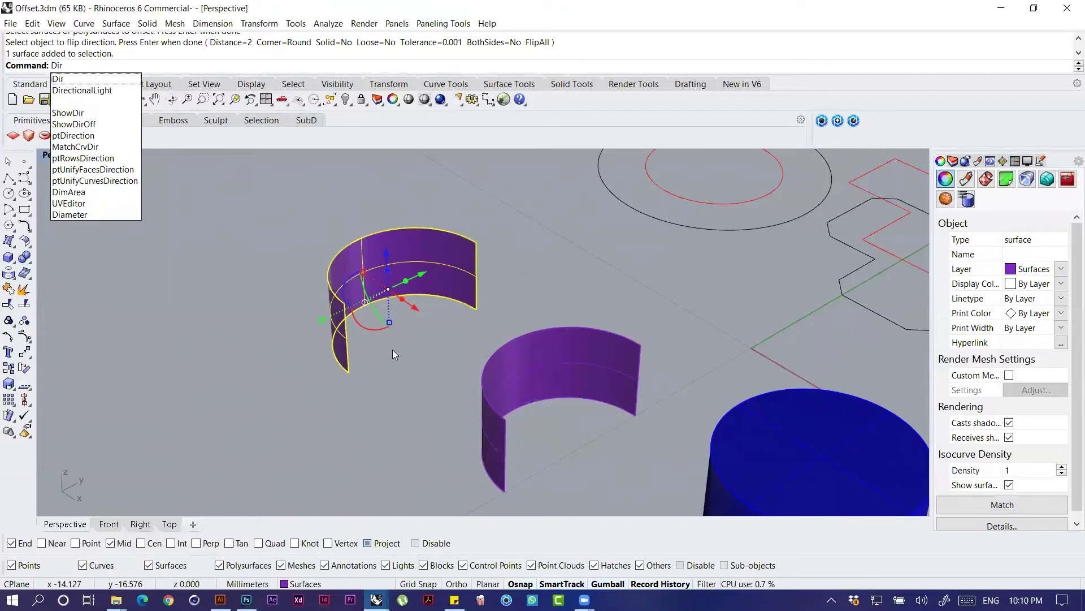
pyautogui.press('Return')
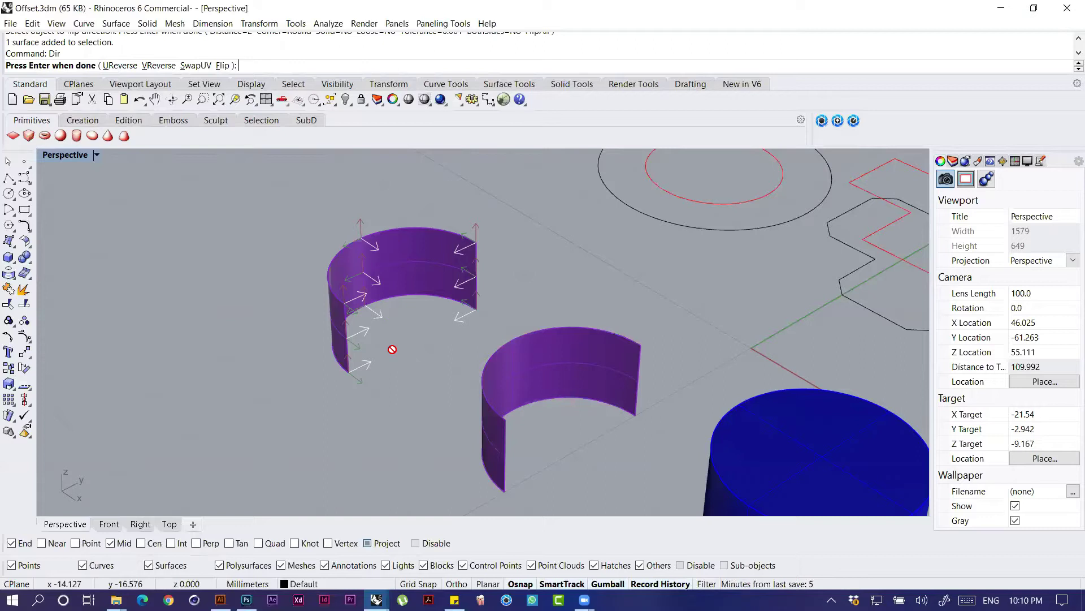
pyautogui.press('Return')
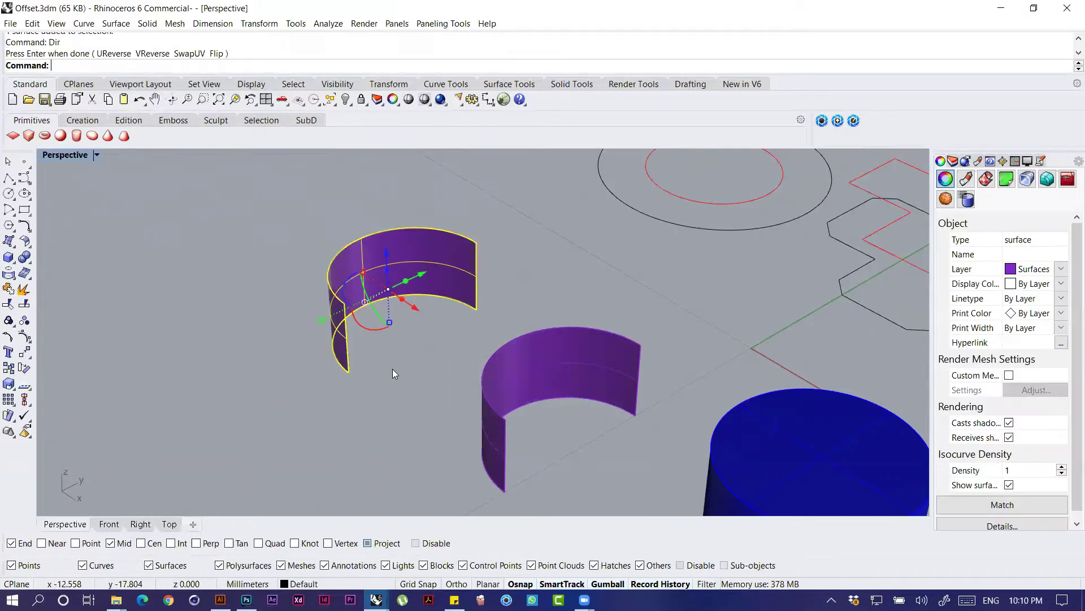
# Step: Offset the curved surface outward by 2 with OffsetSrf, flipping all directions and keeping Solid=No
pyautogui.write('OffsetSrf')
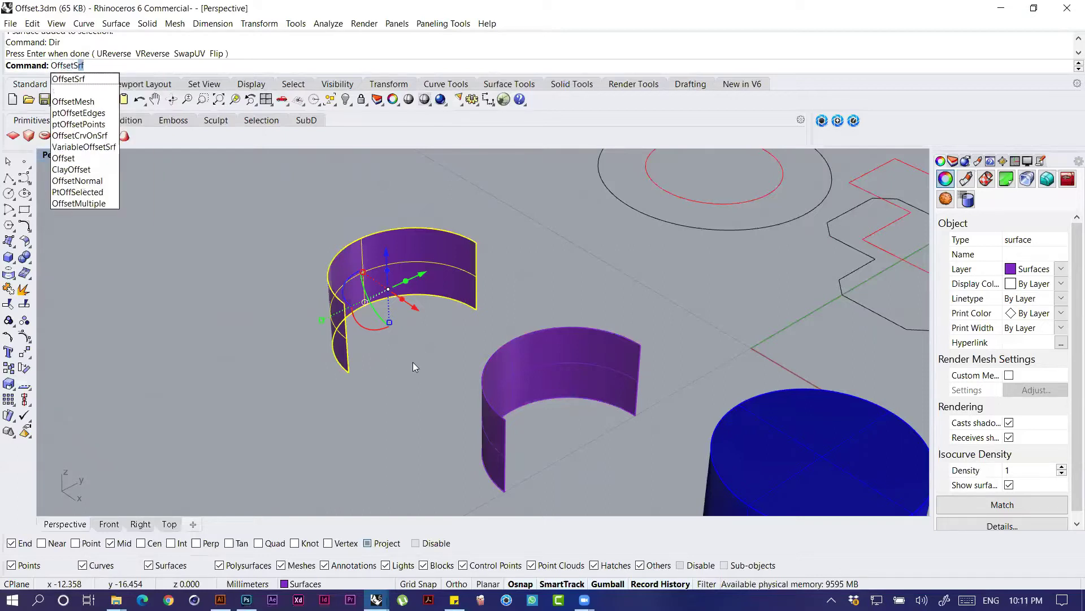
pyautogui.press('Return')
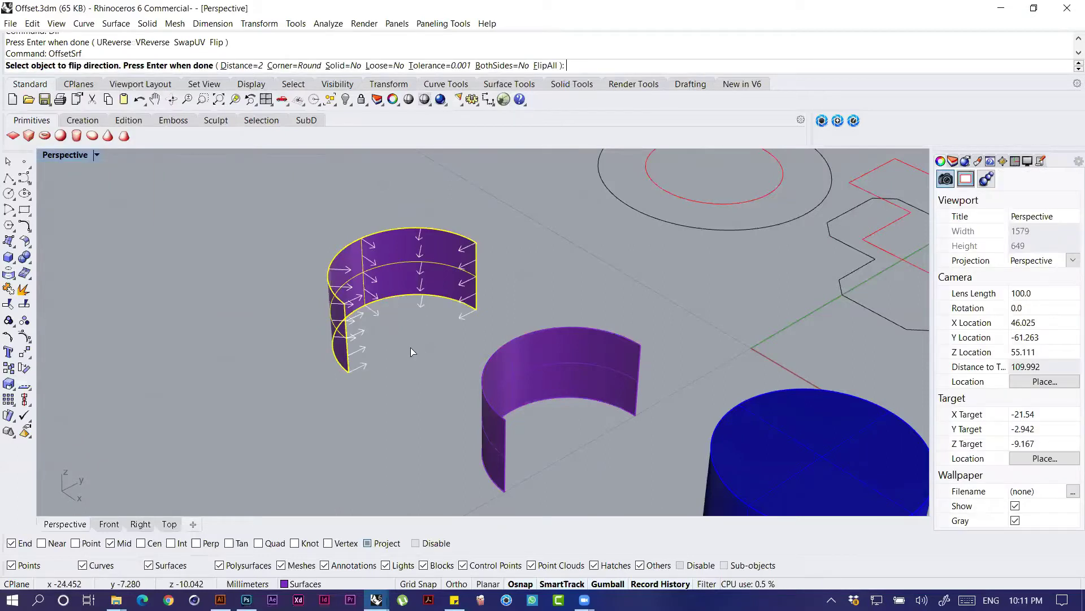
pyautogui.click(537, 67)
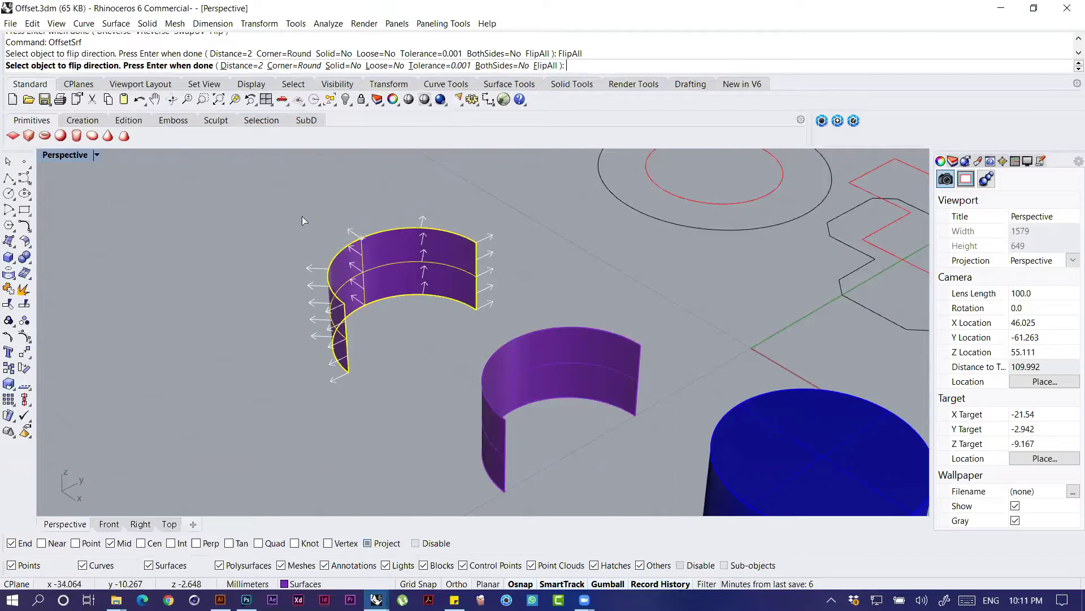
pyautogui.press('Return')
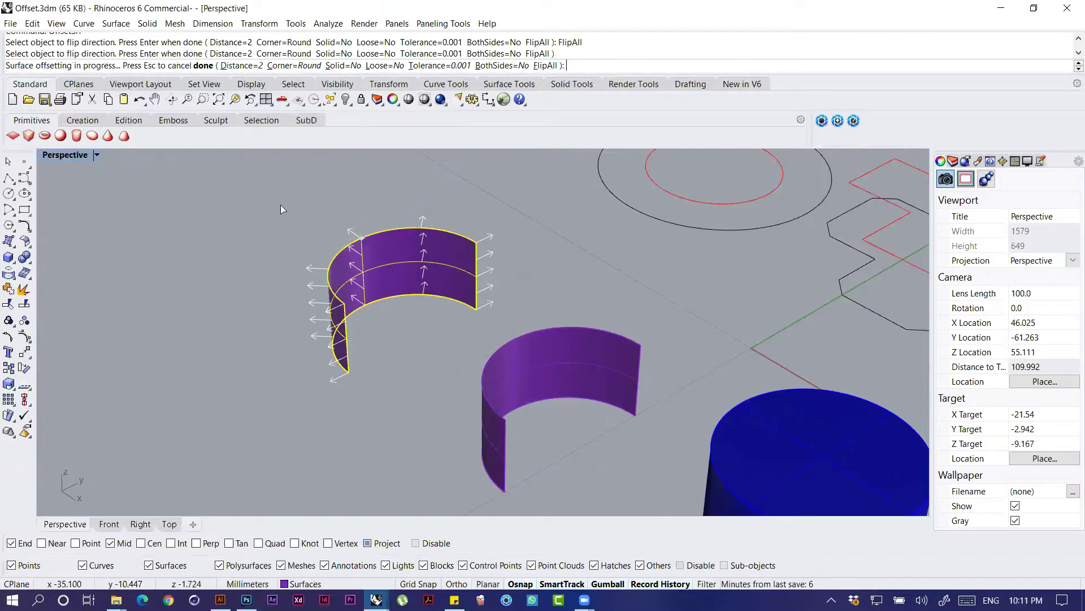
pyautogui.moveTo(262, 223); pyautogui.dragTo(286, 226, button='right')
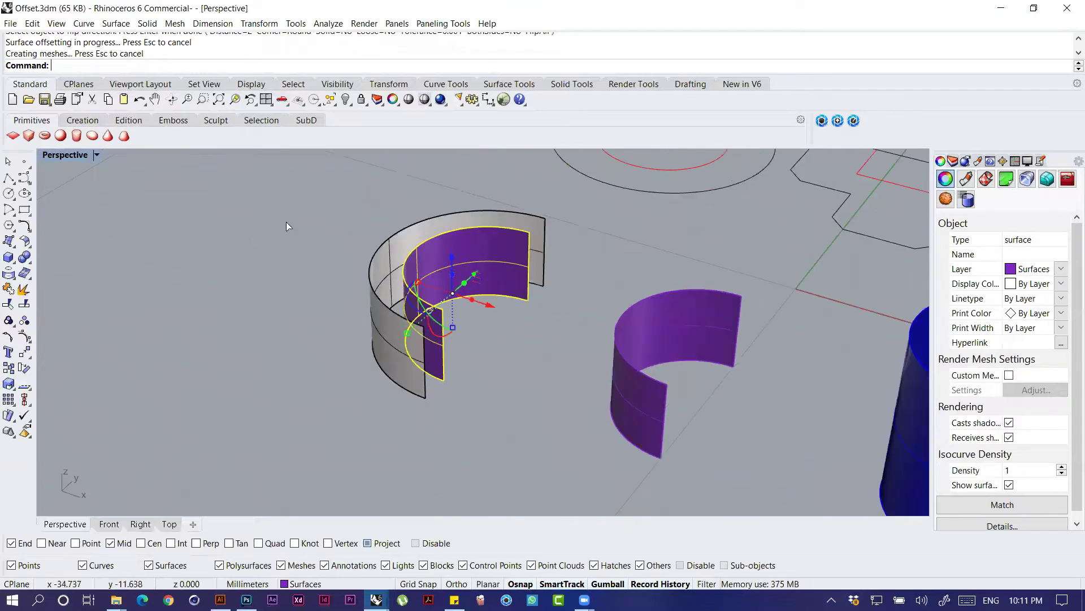
# Step: Undo the open surface offset and offset the same curved surface by 2 with OffsetSrf set to Solid=Yes
pyautogui.hotkey('ctrl', 'z')
pyautogui.press('Return')
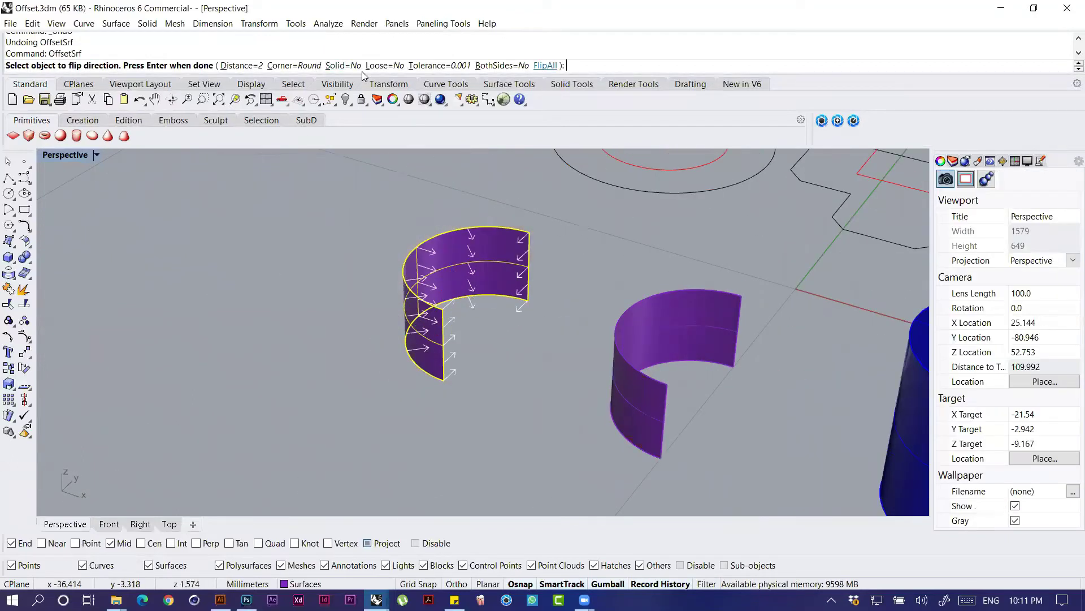
pyautogui.click(346, 66)
pyautogui.press('Return')
pyautogui.moveTo(433, 254); pyautogui.dragTo(362, 305, button='right')
pyautogui.click(511, 267)
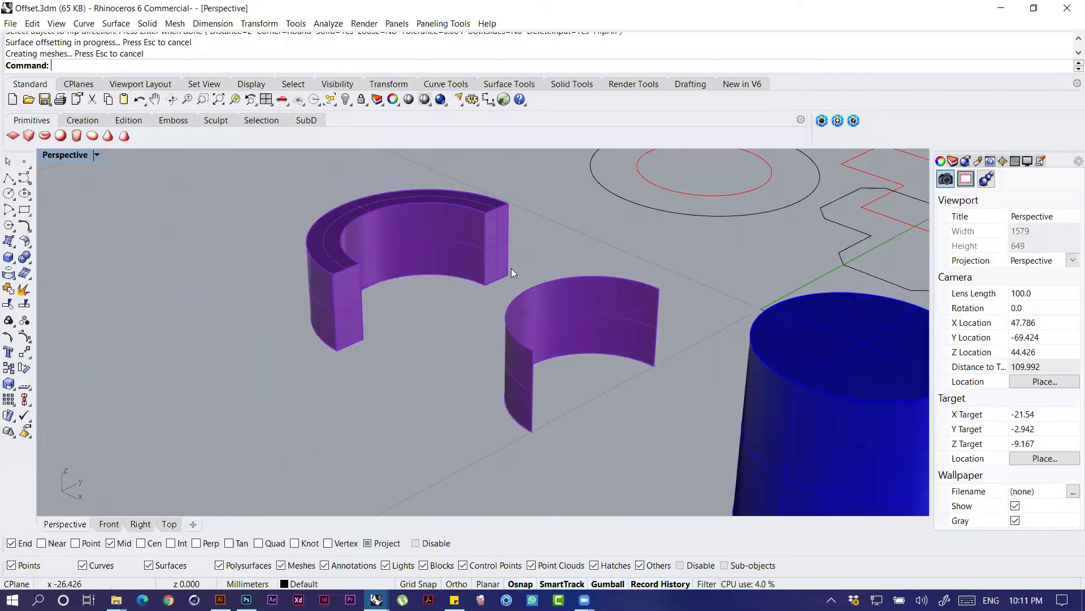
pyautogui.moveTo(448, 317); pyautogui.dragTo(498, 362, button='right')
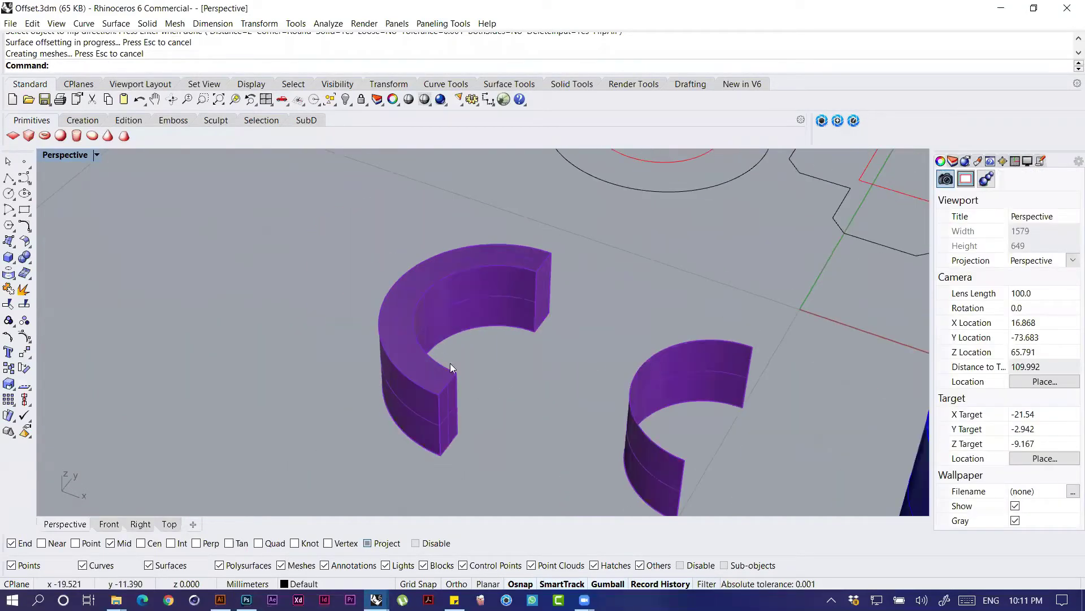
pyautogui.scroll(-2, 442, 364)
# Step: Undo the solid offset and start a VariableOffsetSrf on the same curved surface, flipped outward
pyautogui.hotkey('ctrl', 'z')
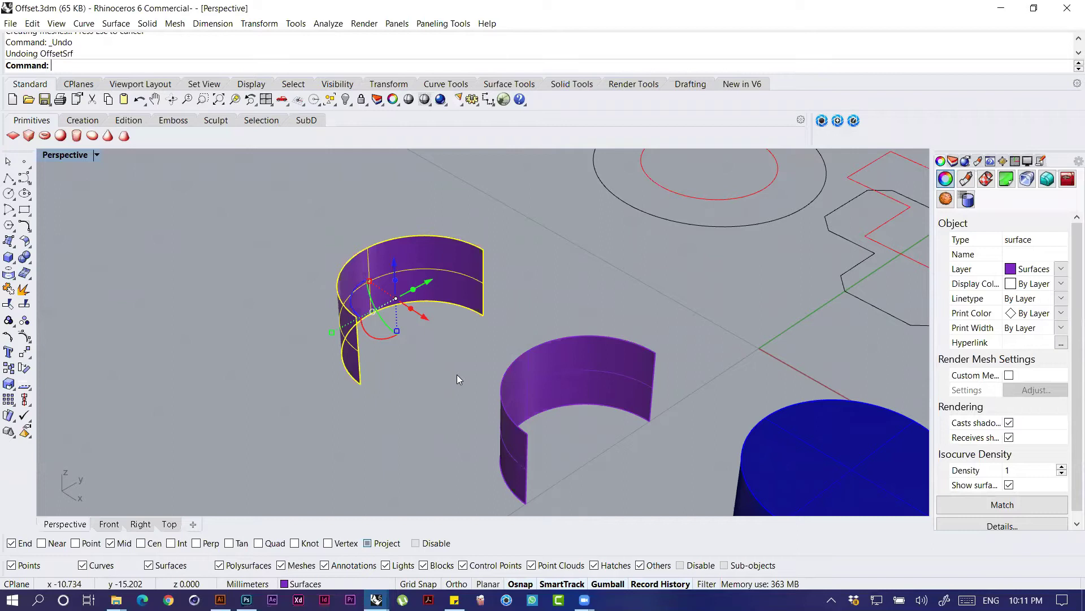
pyautogui.write('VariableBlendSrf')
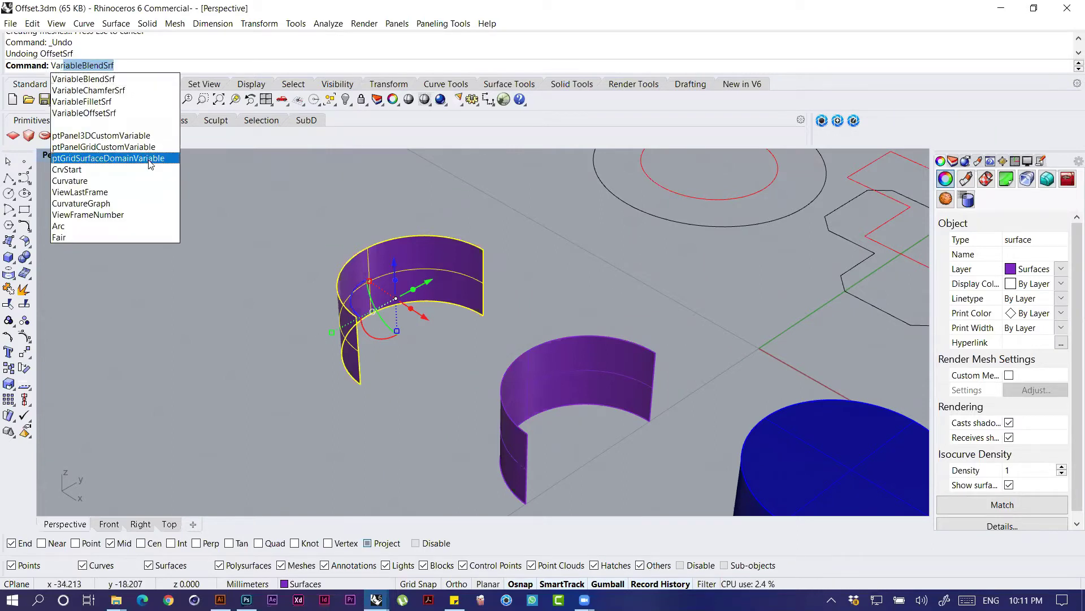
pyautogui.click(102, 113)
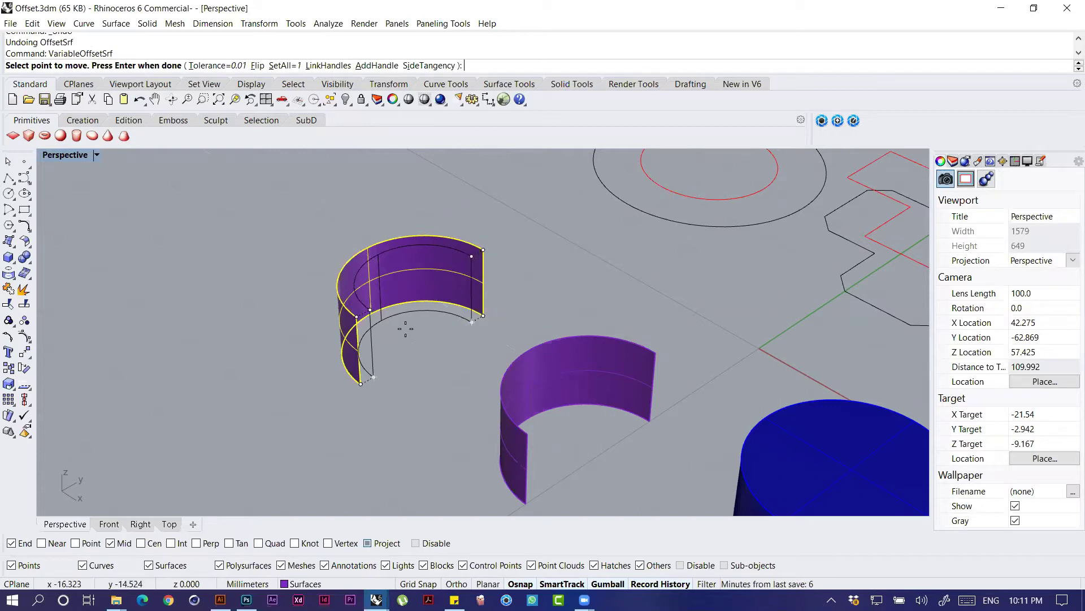
pyautogui.scroll(4, 408, 308)
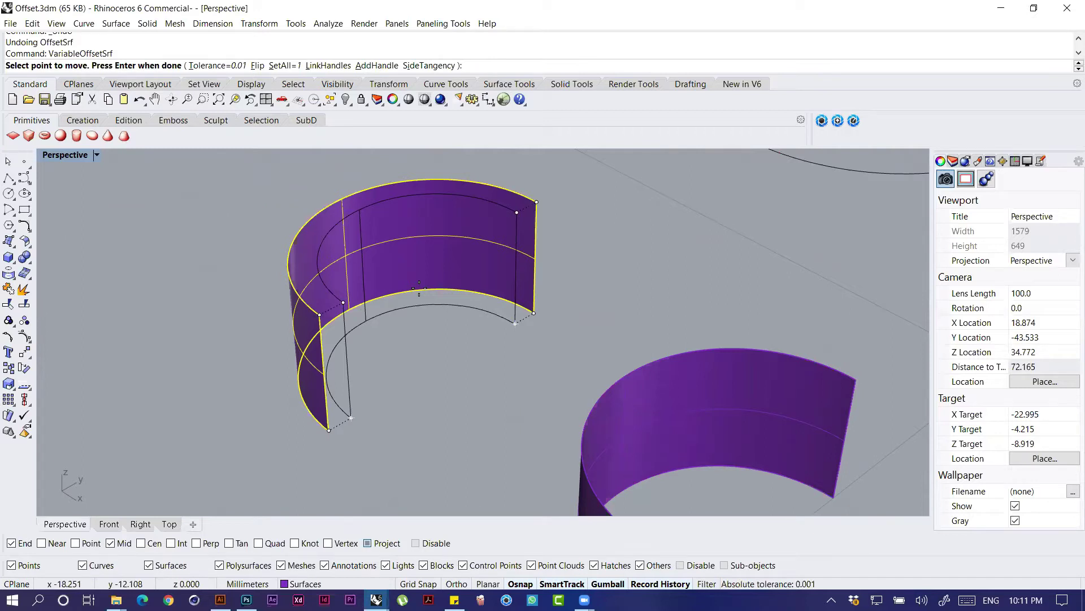
pyautogui.click(257, 65)
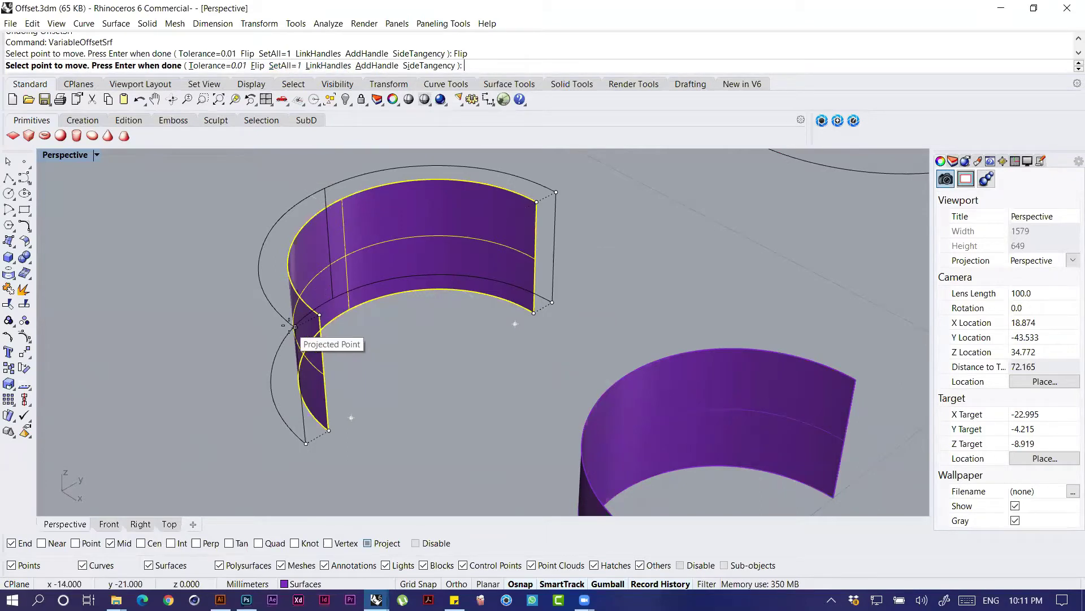
# Step: Adjust the handles freehand: upper front corner onto the surface, upper far corner out to about 4 mm, lower far corner closer to the surface
pyautogui.click(319, 316)
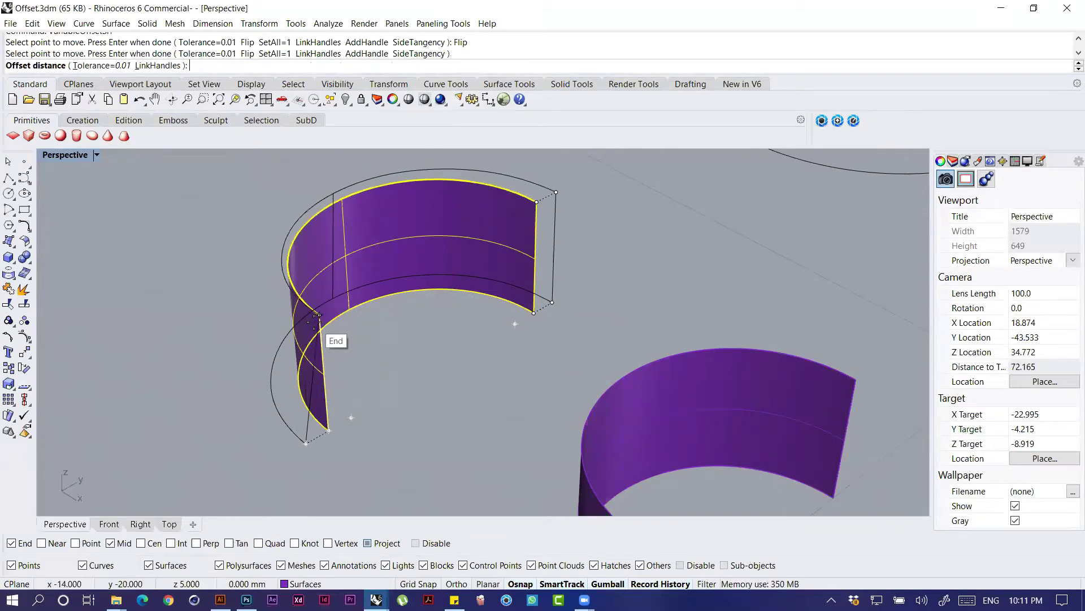
pyautogui.click(319, 317)
pyautogui.click(553, 193)
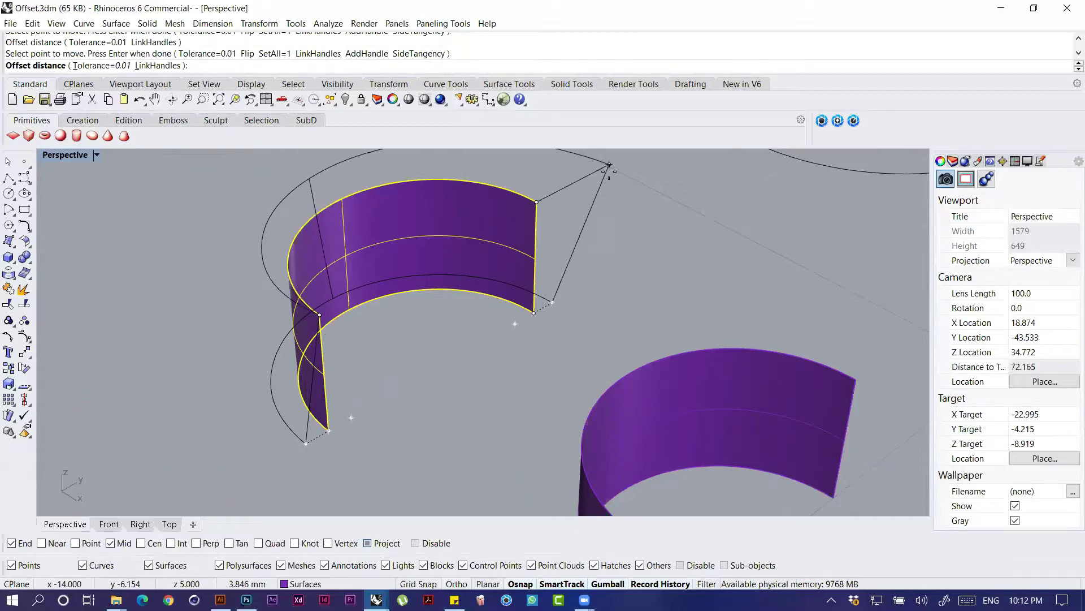
pyautogui.click(611, 162)
pyautogui.click(533, 312)
pyautogui.click(533, 312)
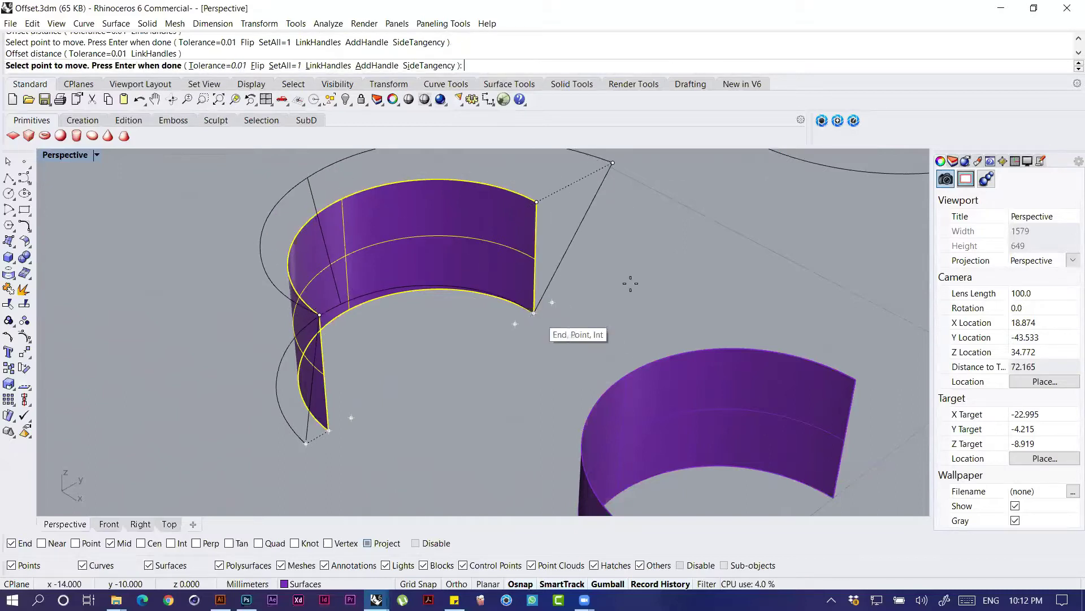
pyautogui.click(535, 314)
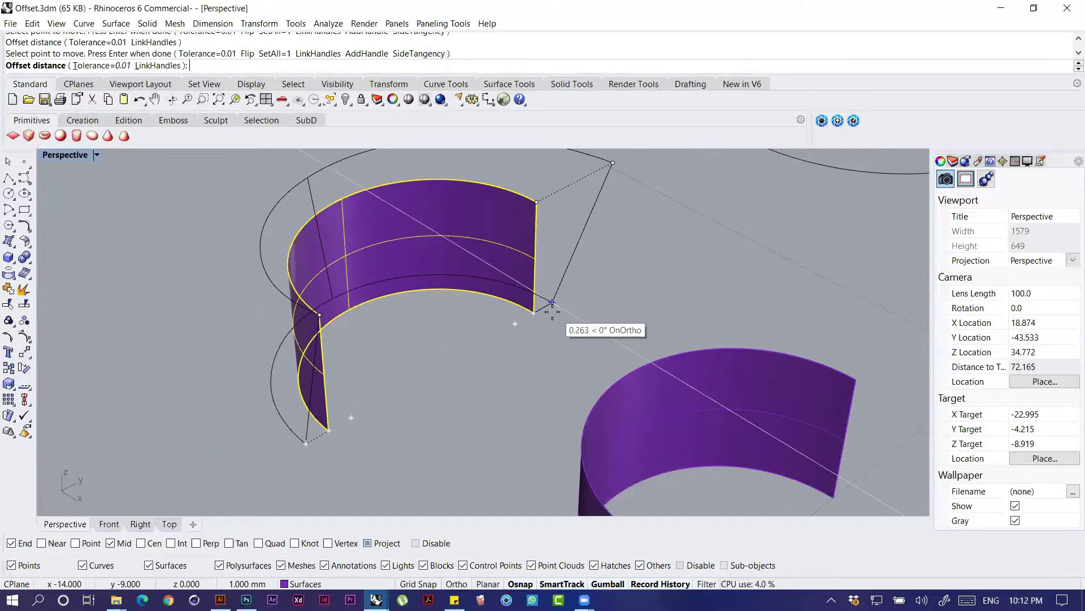
pyautogui.click(544, 327)
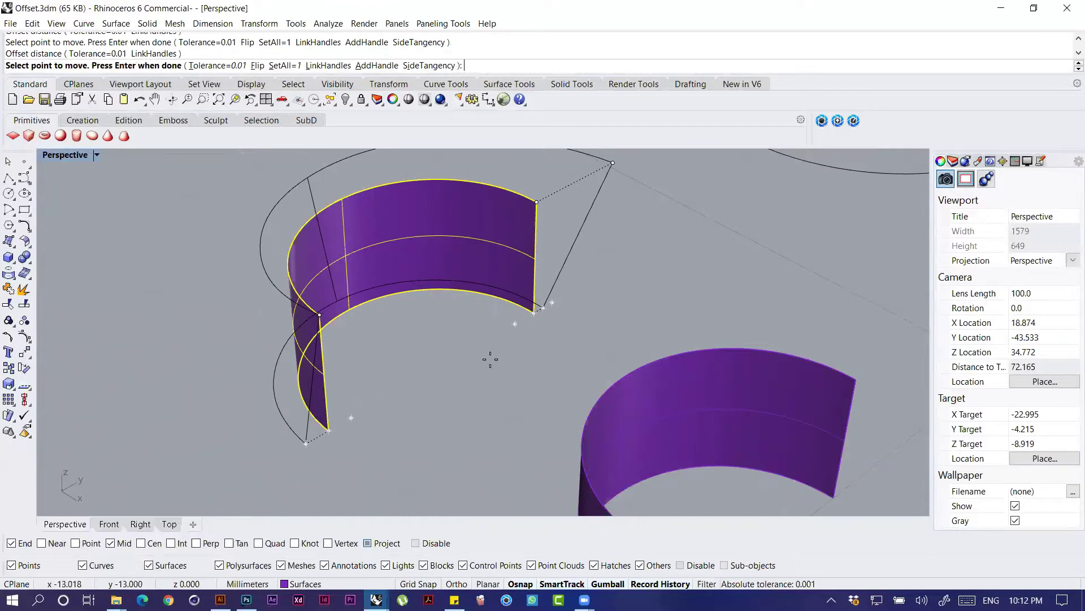
# Step: Set the variable offset distance to 1 at the lower front corner and 3 at the upper far corner
pyautogui.click(306, 443)
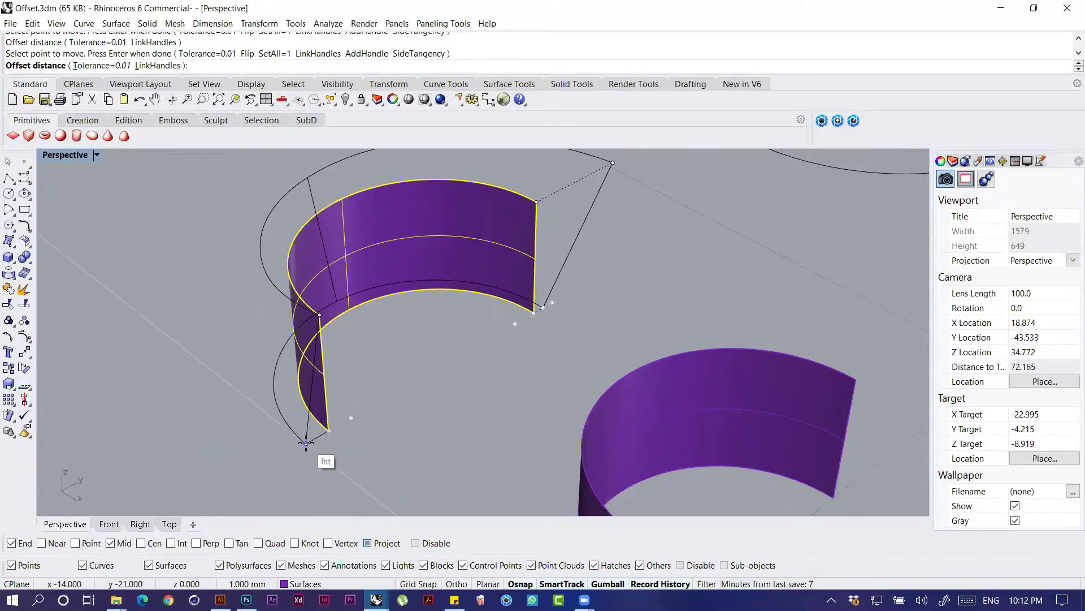
pyautogui.write('1')
pyautogui.press('Return')
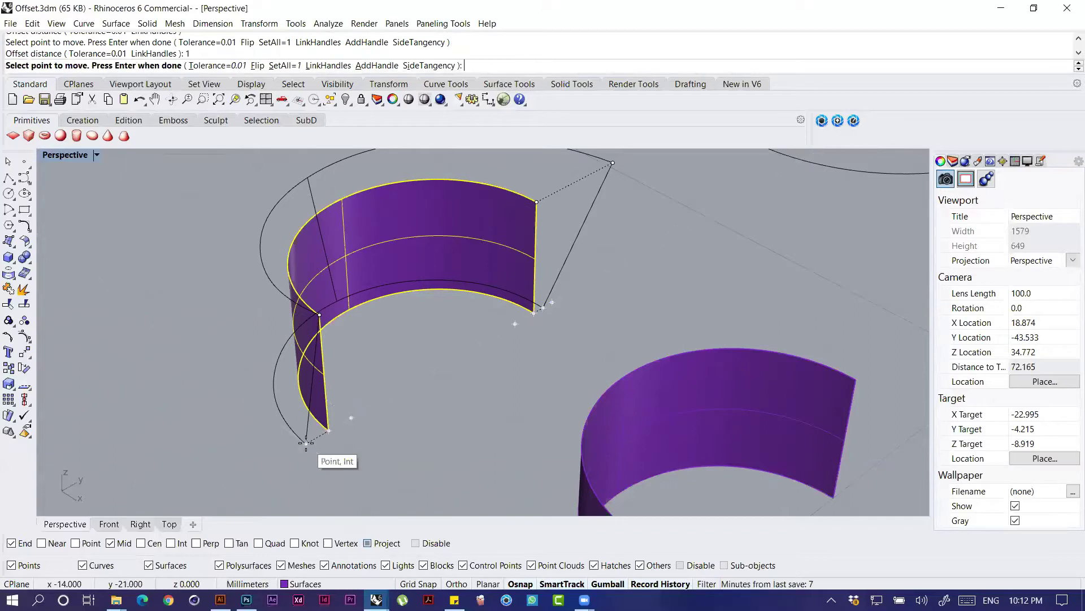
pyautogui.click(613, 163)
pyautogui.write('3')
pyautogui.press('Return')
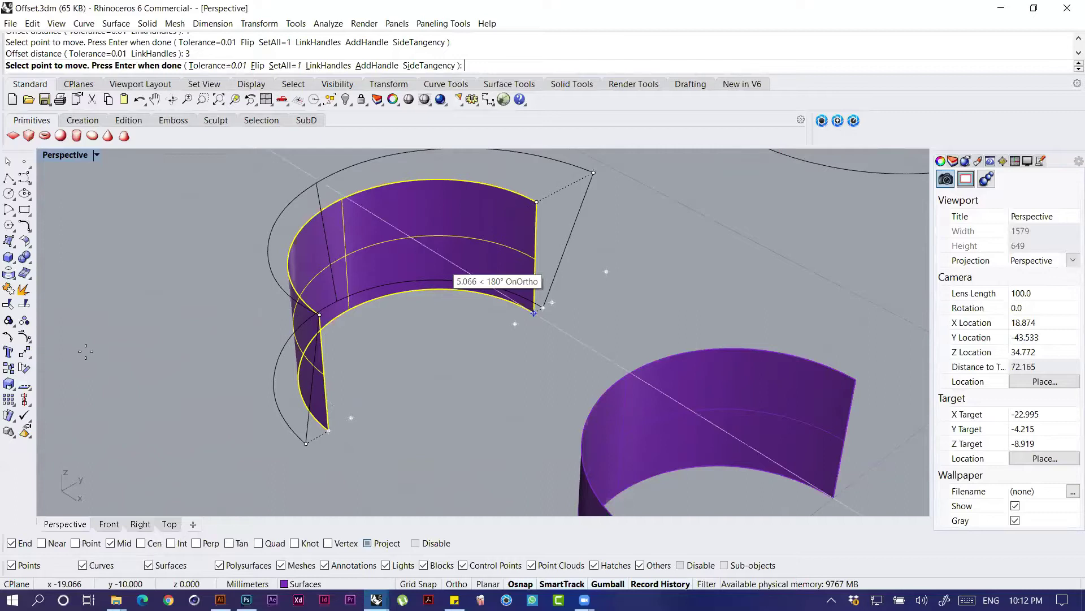
# Step: Set the upper front corner's offset distance to 0.5 and finish the variable offset surface
pyautogui.click(319, 314)
pyautogui.write('0.5')
pyautogui.press('Return')
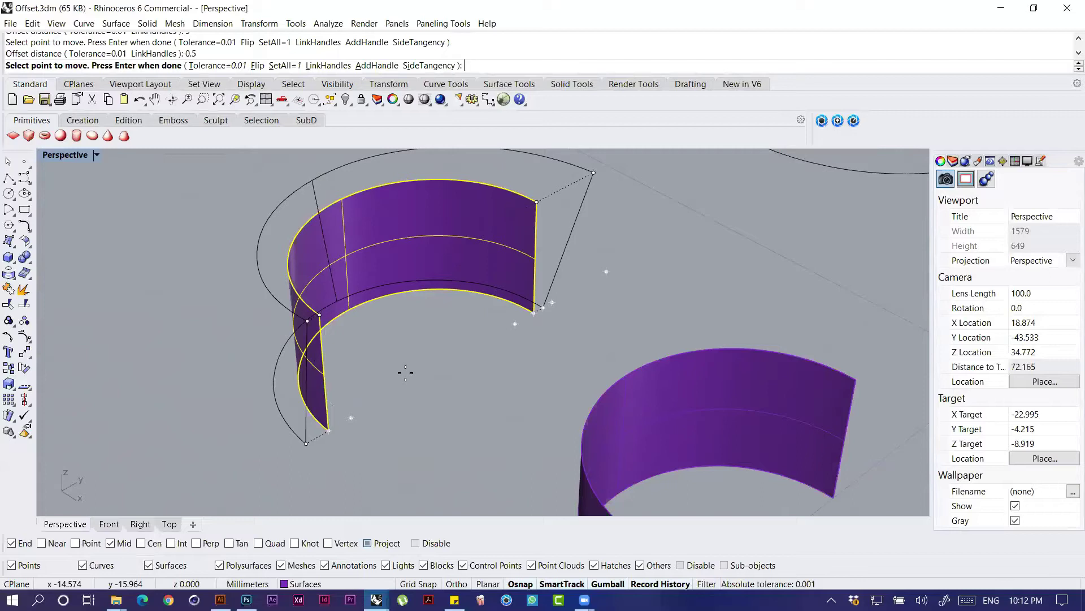
pyautogui.press('Return')
pyautogui.click(453, 385)
pyautogui.moveTo(453, 384); pyautogui.dragTo(100, 374, button='right')
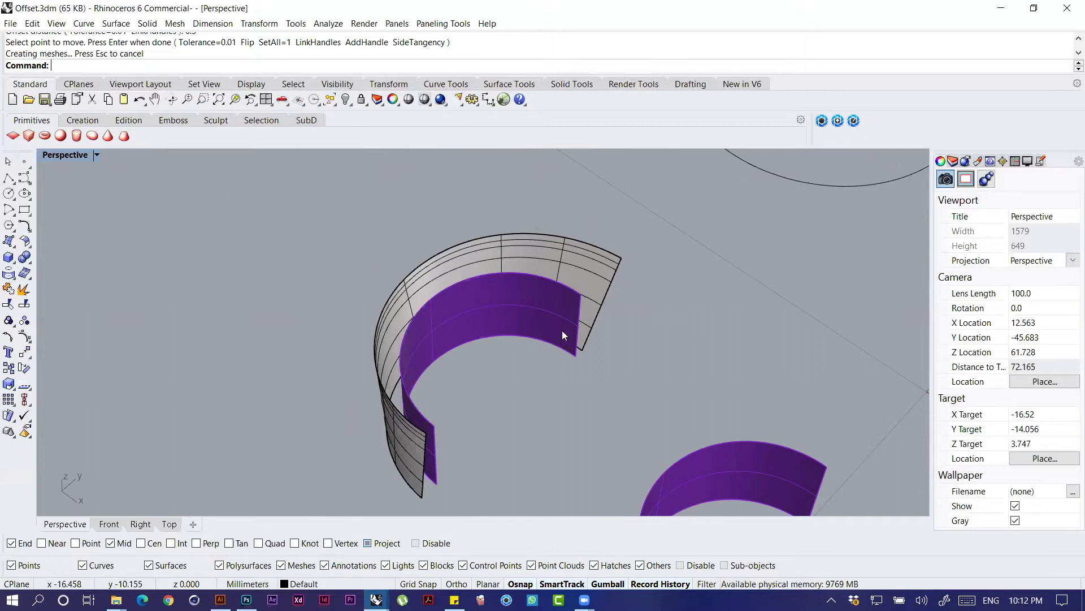
pyautogui.keyDown('shift'); pyautogui.moveTo(528, 363); pyautogui.dragTo(504, 329, button='right'); pyautogui.keyUp('shift')
# Step: Undo the variable offset and restart VariableOffsetSrf on the same curved surface, flipping it outward
pyautogui.hotkey('ctrl', 'z')
pyautogui.press('Return')
pyautogui.click(391, 304)
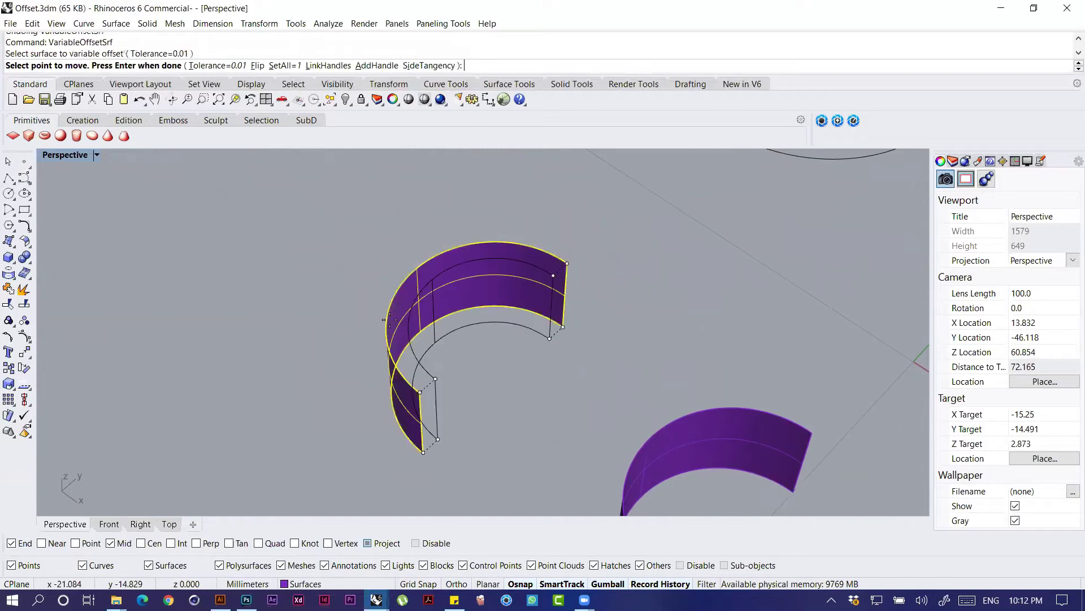
pyautogui.write('f')
pyautogui.press('Return')
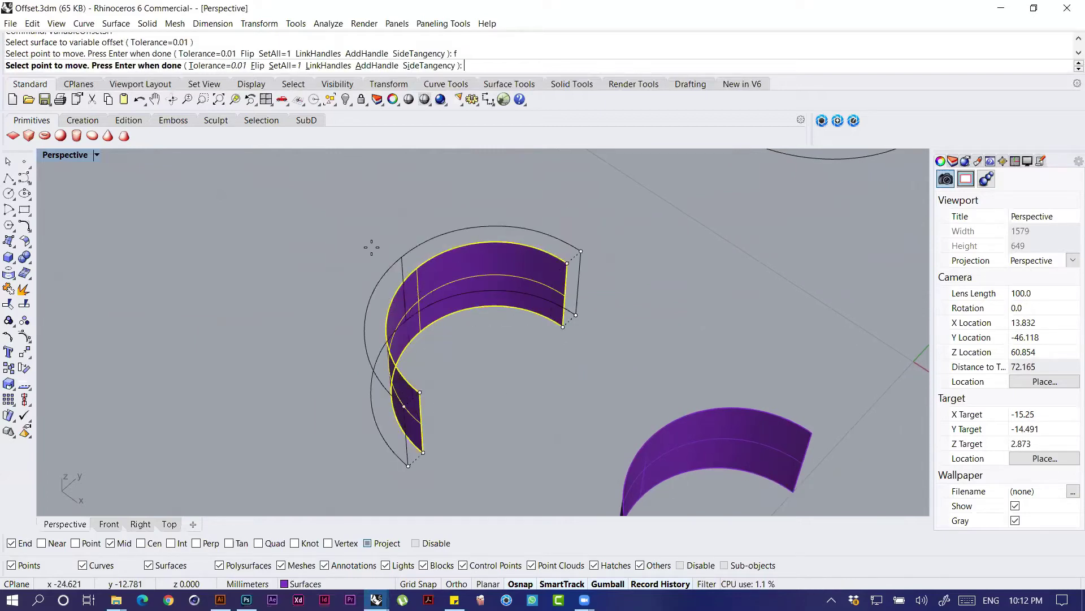
# Step: Place both front-end handles on the surface, pull both far-end handles outward with the lower one farther, and finish the variable offset
pyautogui.click(420, 392)
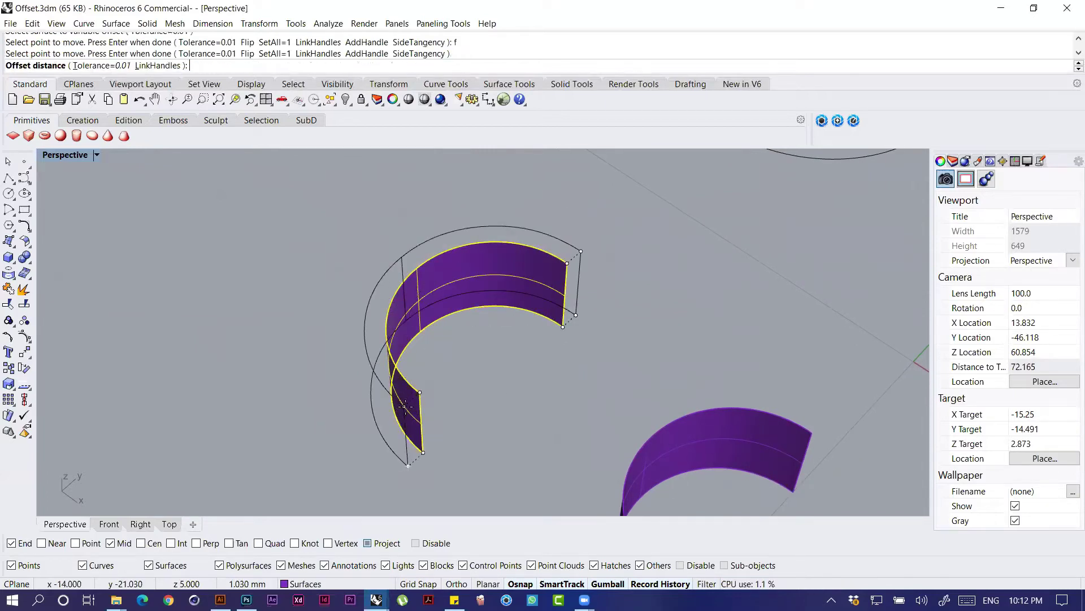
pyautogui.click(423, 451)
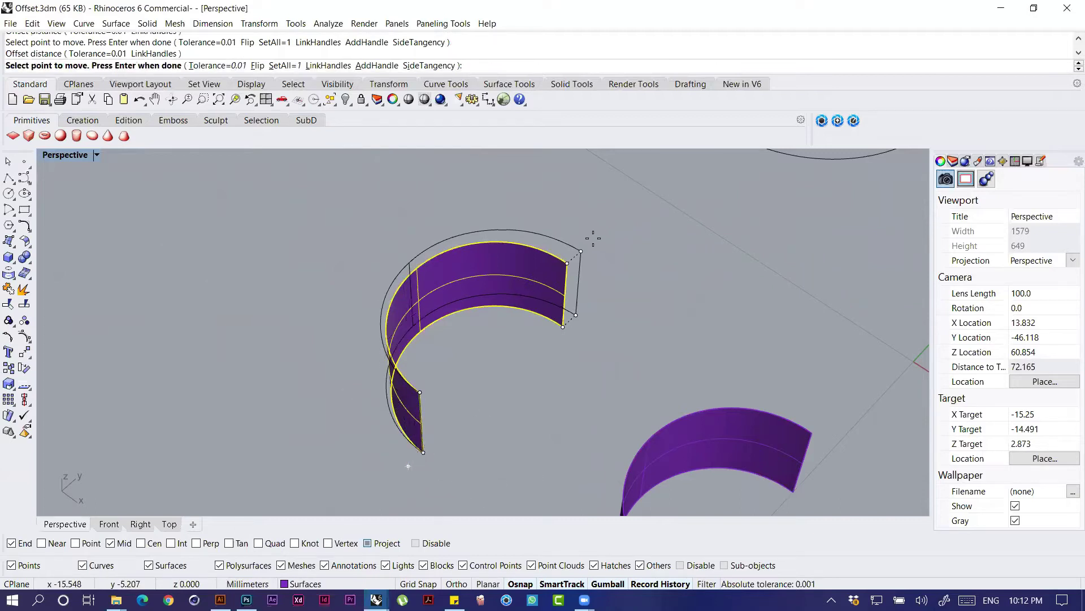
pyautogui.click(580, 251)
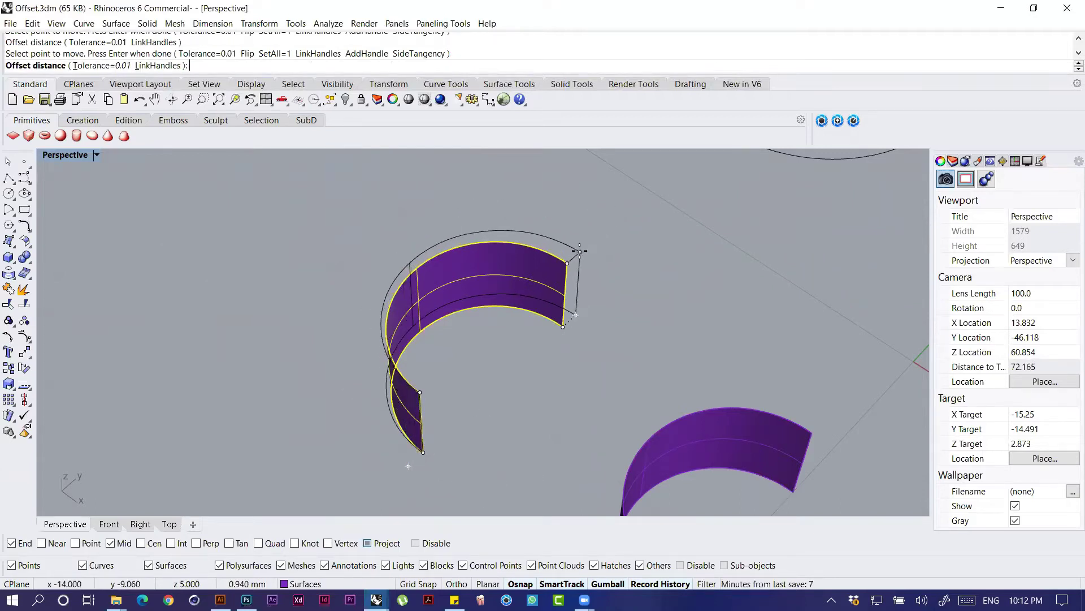
pyautogui.click(619, 277)
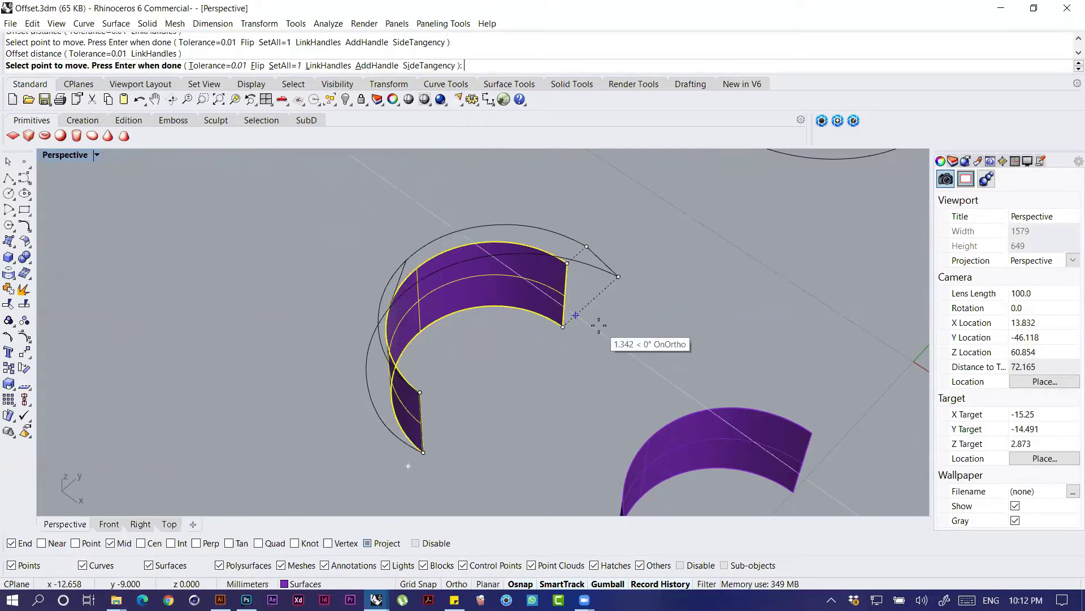
pyautogui.press('Return')
pyautogui.moveTo(562, 363); pyautogui.dragTo(508, 338, button='right')
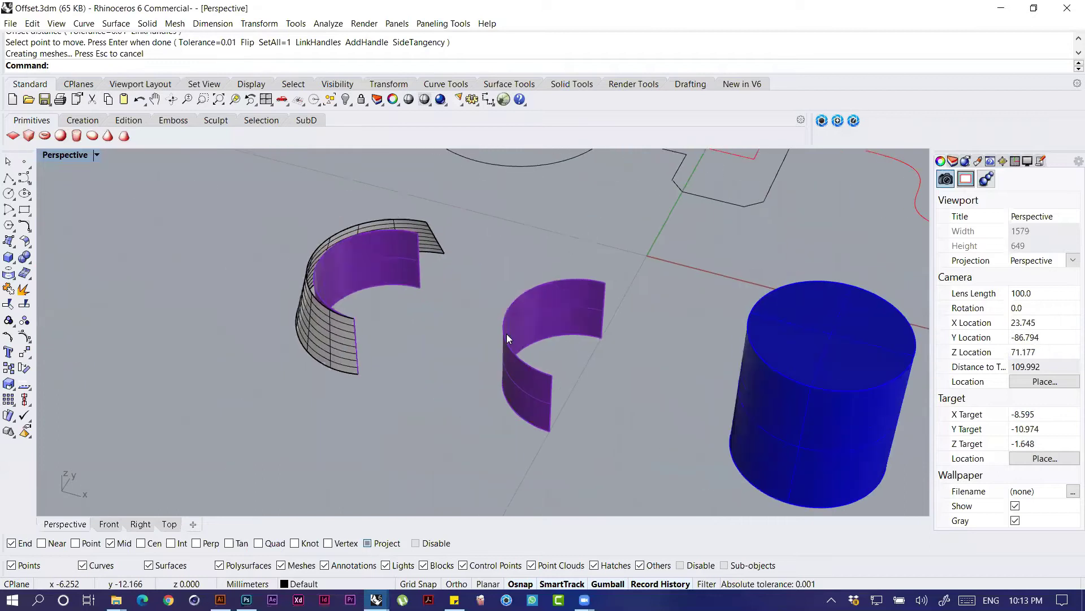
# Step: Look up the variable surface offset among the command suggestions and the surface tools without running it
pyautogui.write('VariableOffsetSrf')
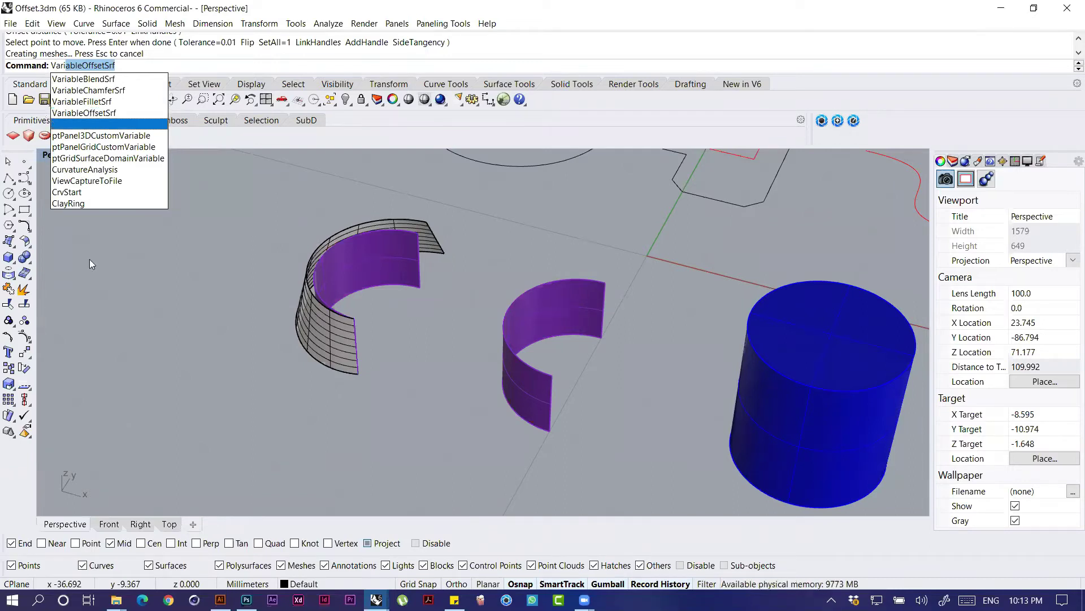
pyautogui.press('Escape')
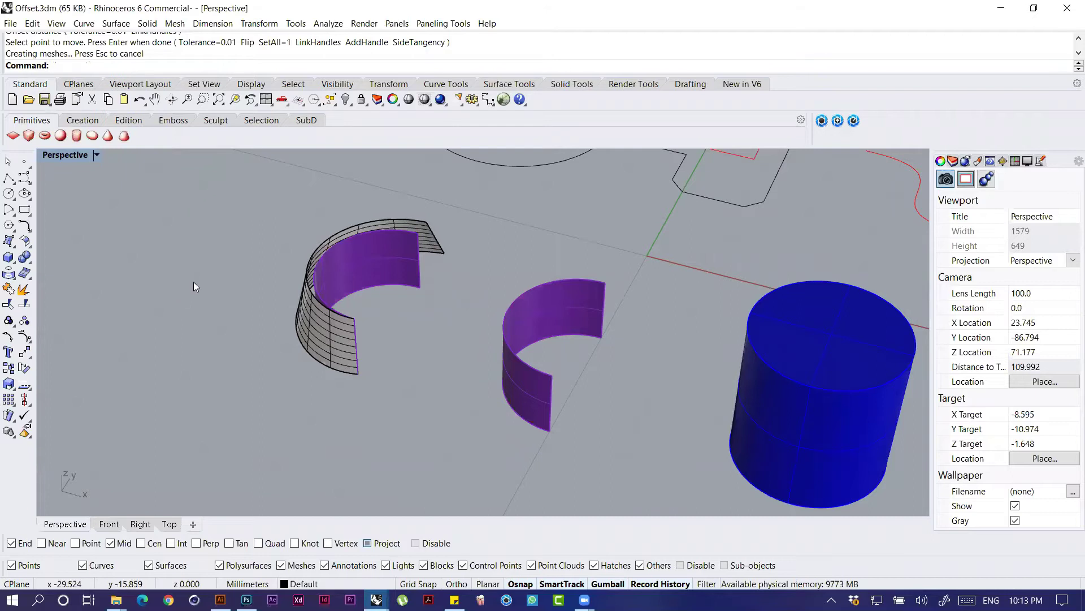
pyautogui.click(510, 84)
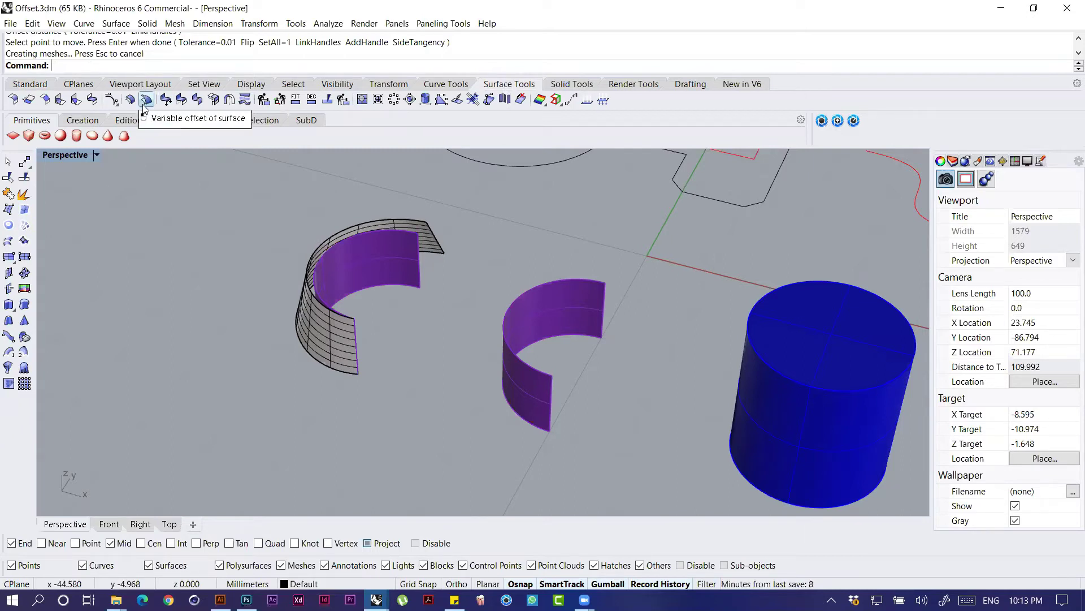
pyautogui.click(23, 85)
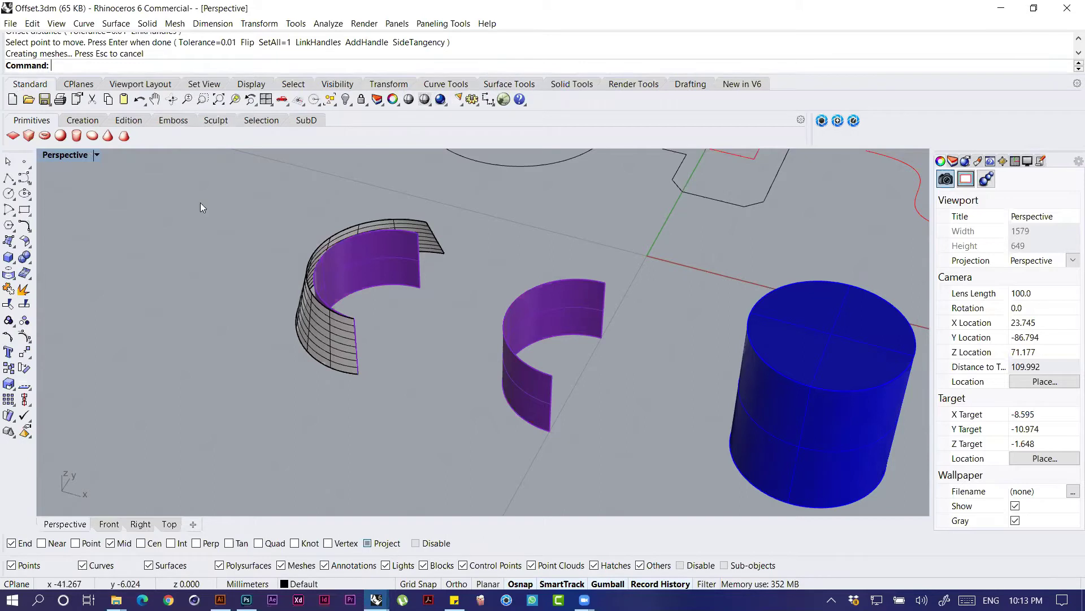
# Step: Select the blue cylinder
pyautogui.keyDown('shift'); pyautogui.moveTo(574, 354); pyautogui.dragTo(294, 315, button='right'); pyautogui.keyUp('shift')
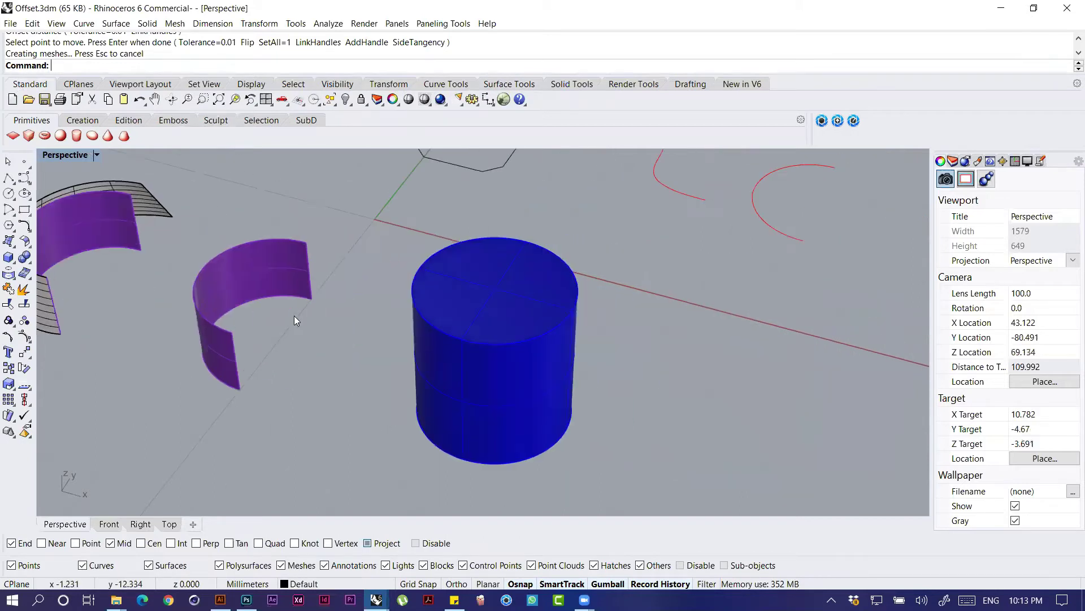
pyautogui.click(543, 303)
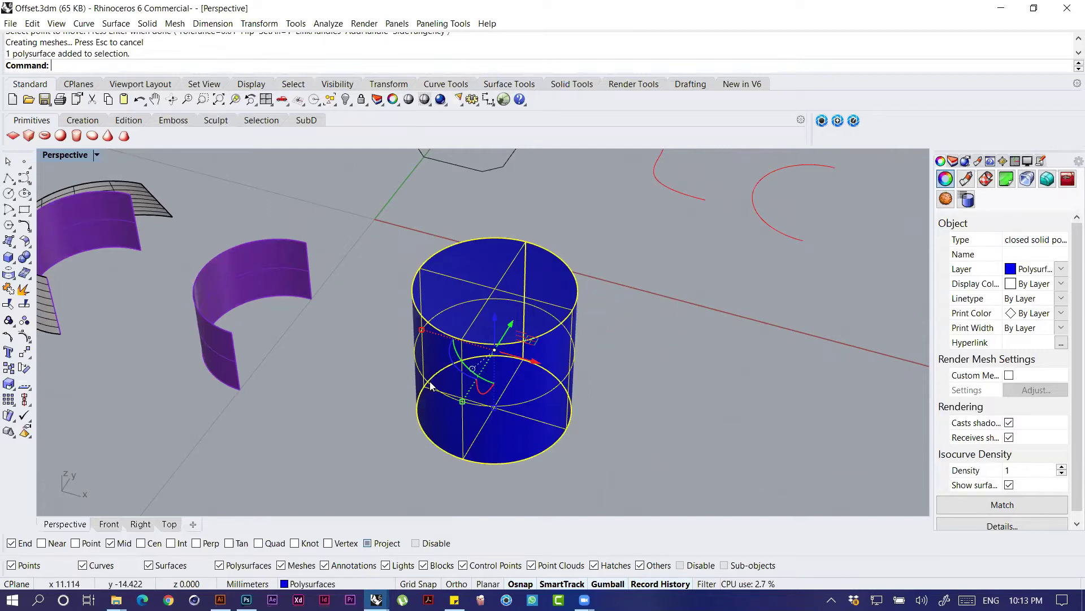
pyautogui.write('Thick')
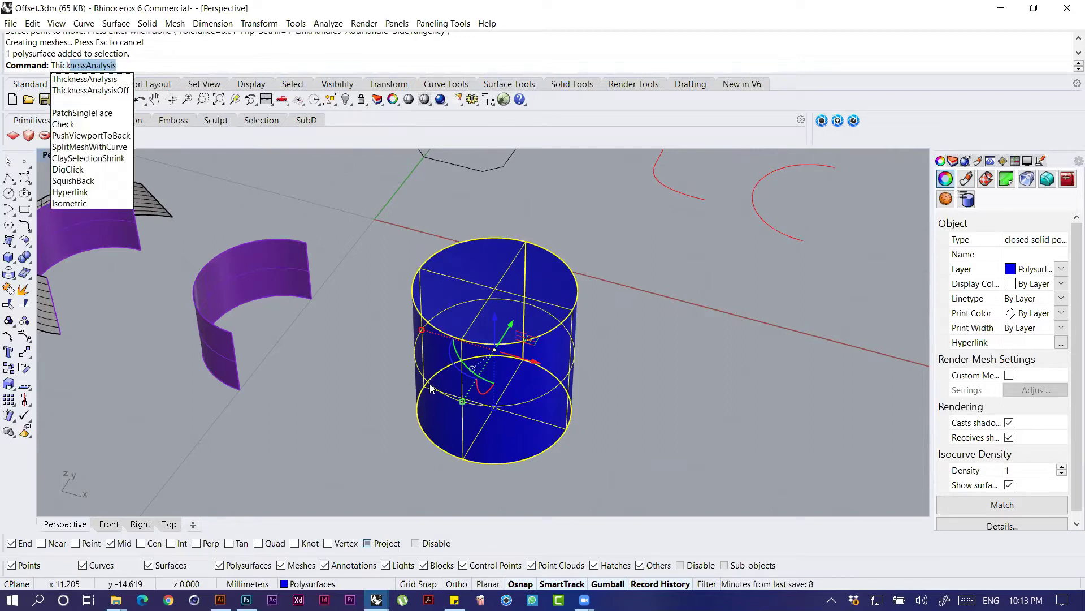
pyautogui.press('BackSpace')
pyautogui.press('BackSpace')
pyautogui.press('BackSpace')
pyautogui.press('BackSpace')
pyautogui.press('BackSpace')
pyautogui.press('BackSpace')
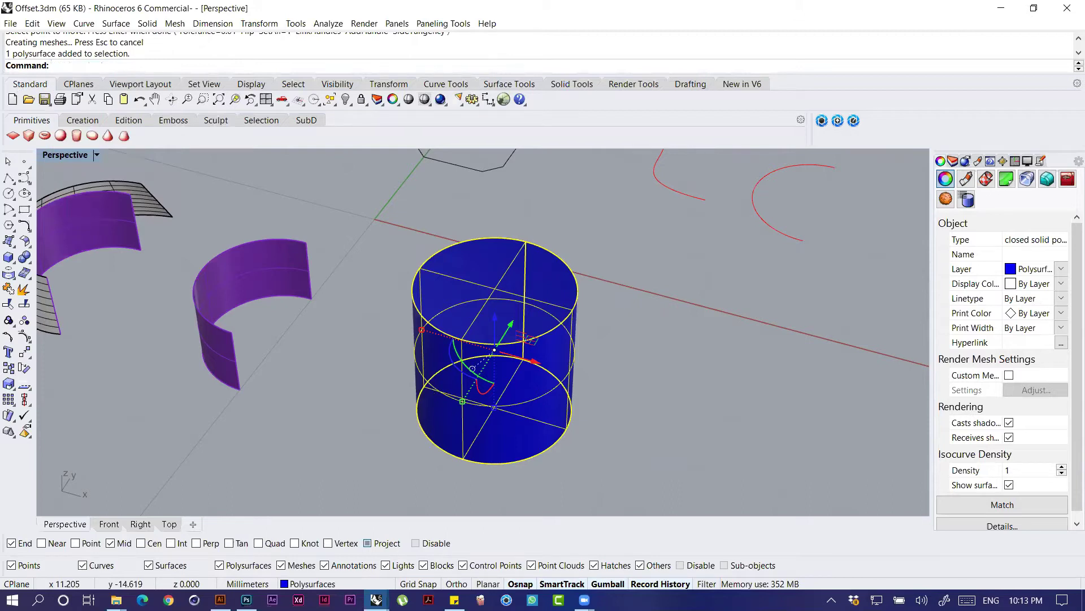
# Step: Offset the blue cylinder outward by 2 with OffsetSrf, keeping Corner=Round and Solid=Yes
pyautogui.write('OffsetSrf')
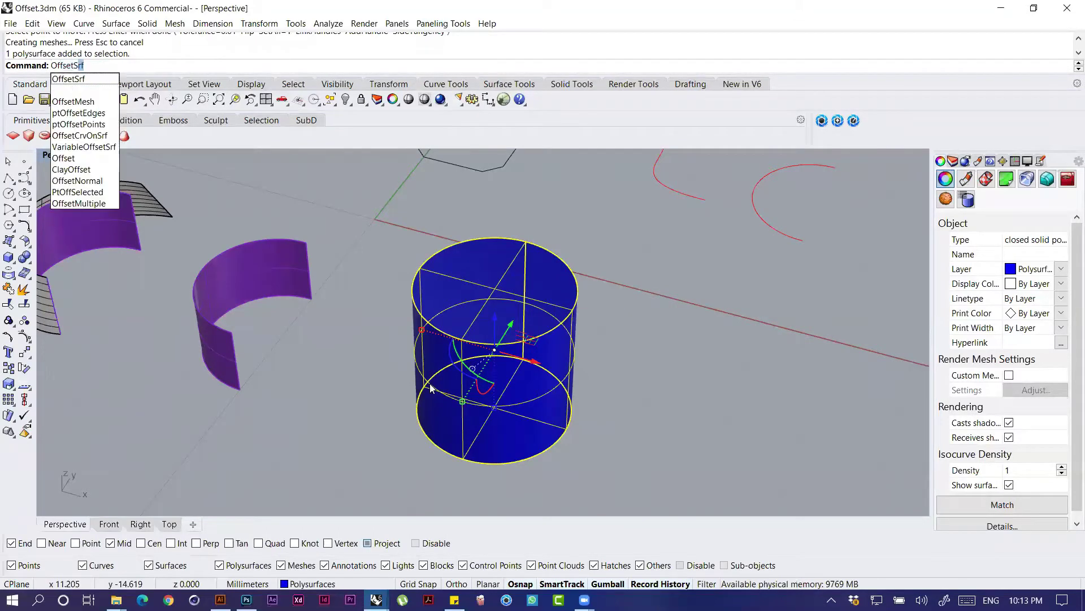
pyautogui.press('Return')
pyautogui.moveTo(688, 376); pyautogui.dragTo(521, 239, button='right')
pyautogui.press('Return')
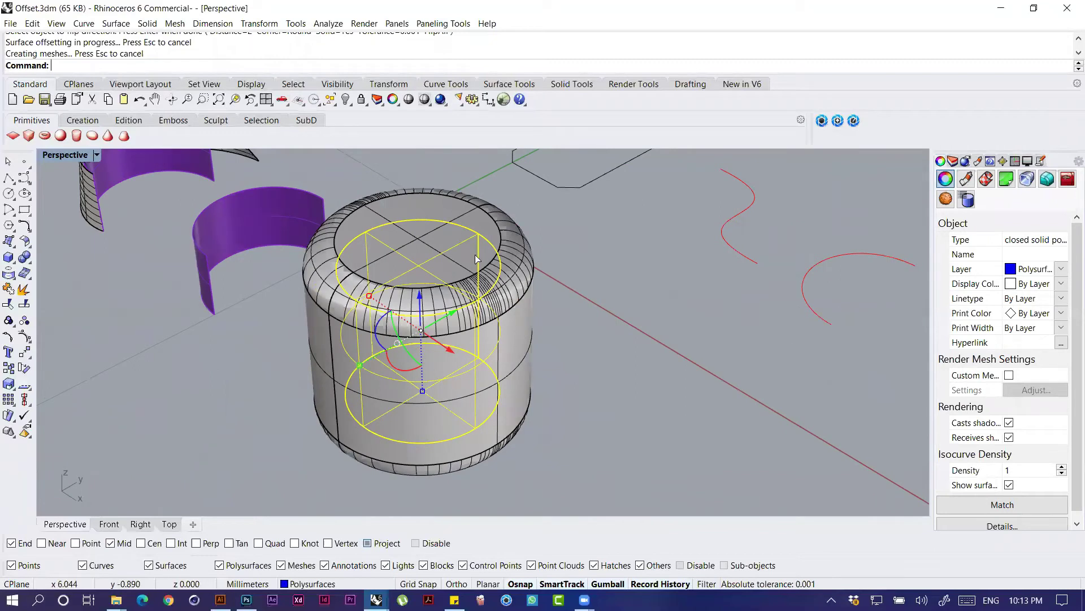
# Step: Undo the rounded-corner offset of the cylinder
pyautogui.rightClick(595, 321)
pyautogui.press('Escape')
pyautogui.hotkey('ctrl', 'z')
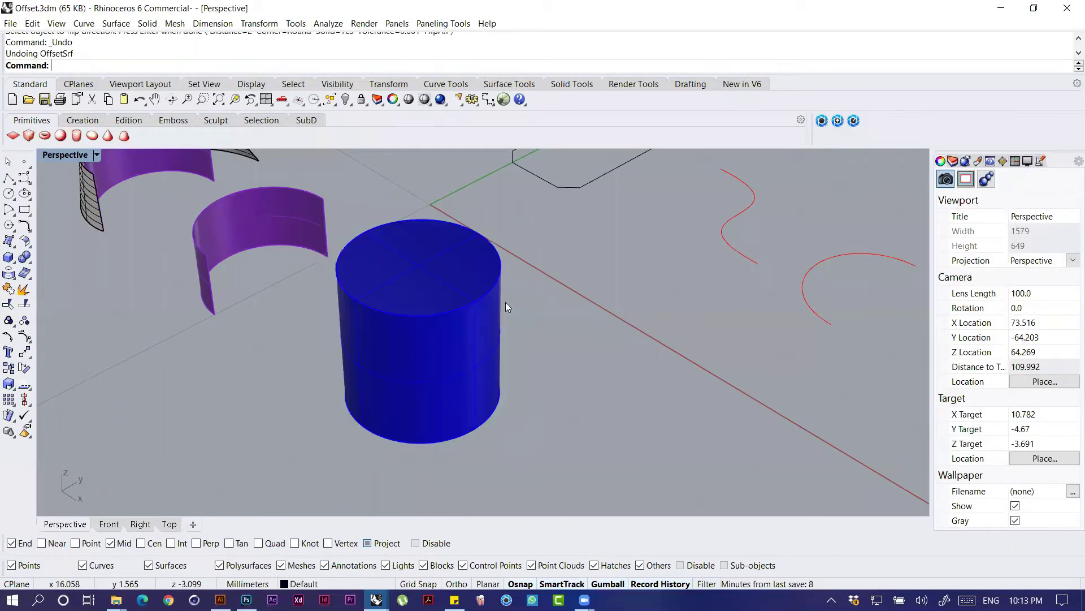
# Step: Try offsetting the blue cylinder outward by 2 with OffsetSrf set to Corner=Sharp and Solid=Yes, and undo it
pyautogui.click(429, 282)
pyautogui.rightClick(358, 227)
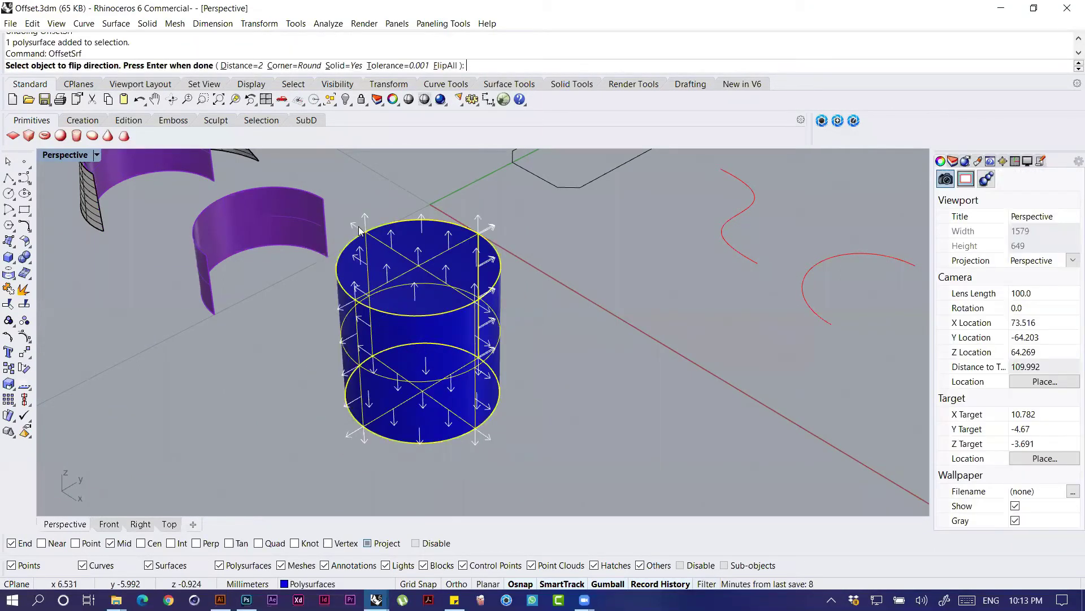
pyautogui.click(295, 66)
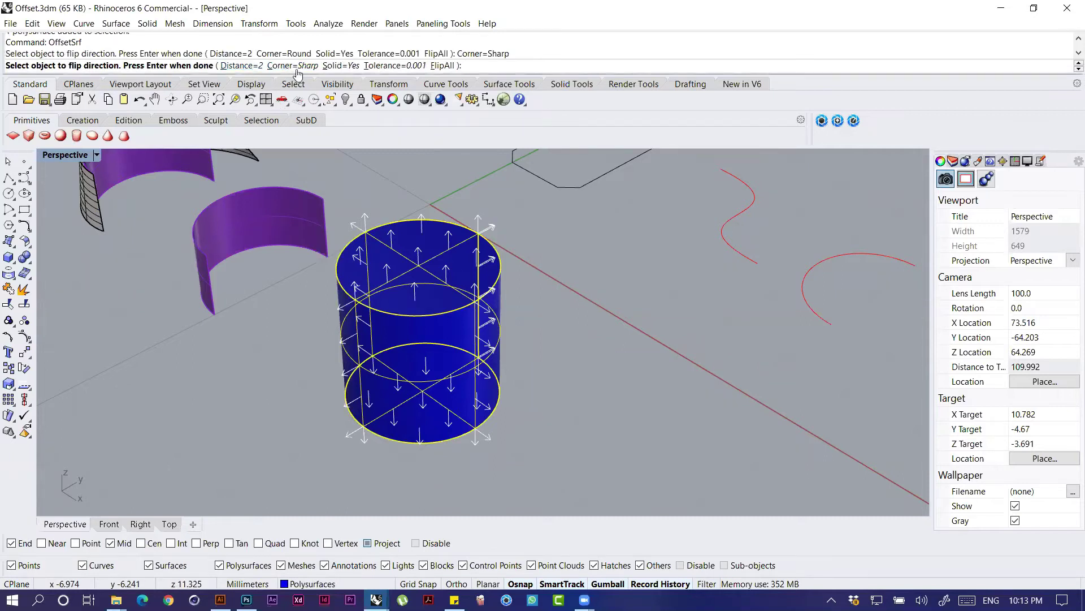
pyautogui.rightClick(540, 288)
pyautogui.moveTo(491, 245); pyautogui.dragTo(394, 273, button='right')
pyautogui.hotkey('ctrl', 'z')
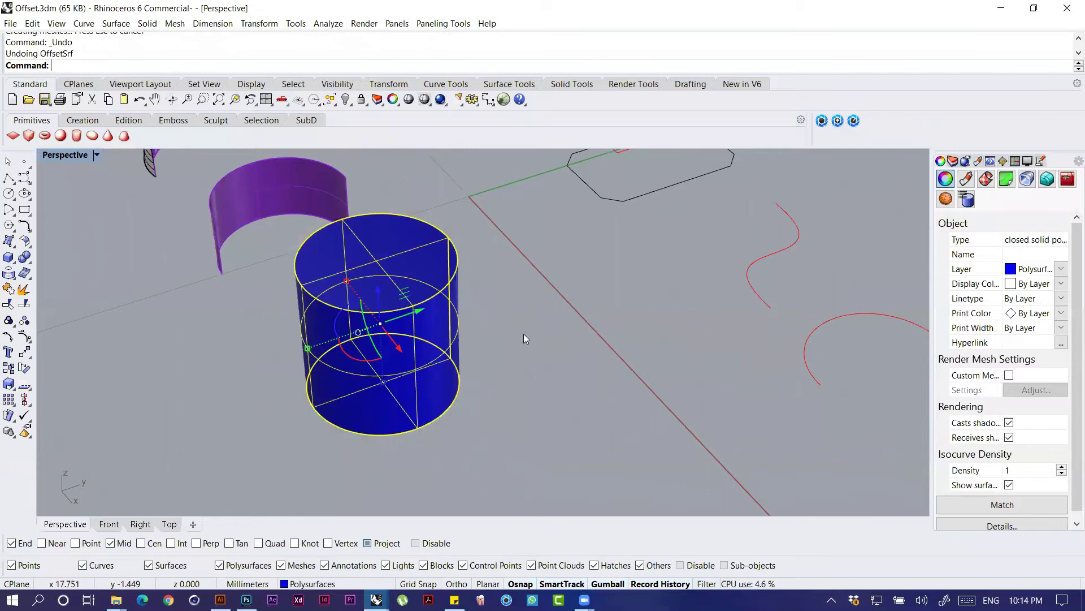
# Step: Shell the blue cylinder with a thickness of 1, removing its top face
pyautogui.keyDown('shift'); pyautogui.moveTo(457, 329); pyautogui.dragTo(563, 368, button='right'); pyautogui.keyUp('shift')
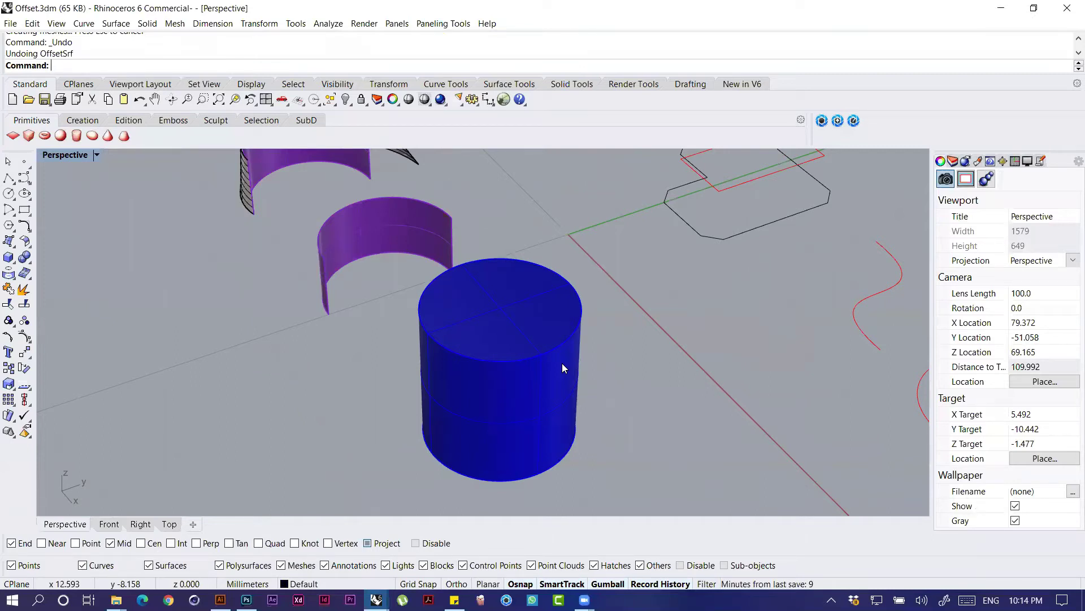
pyautogui.write('sh')
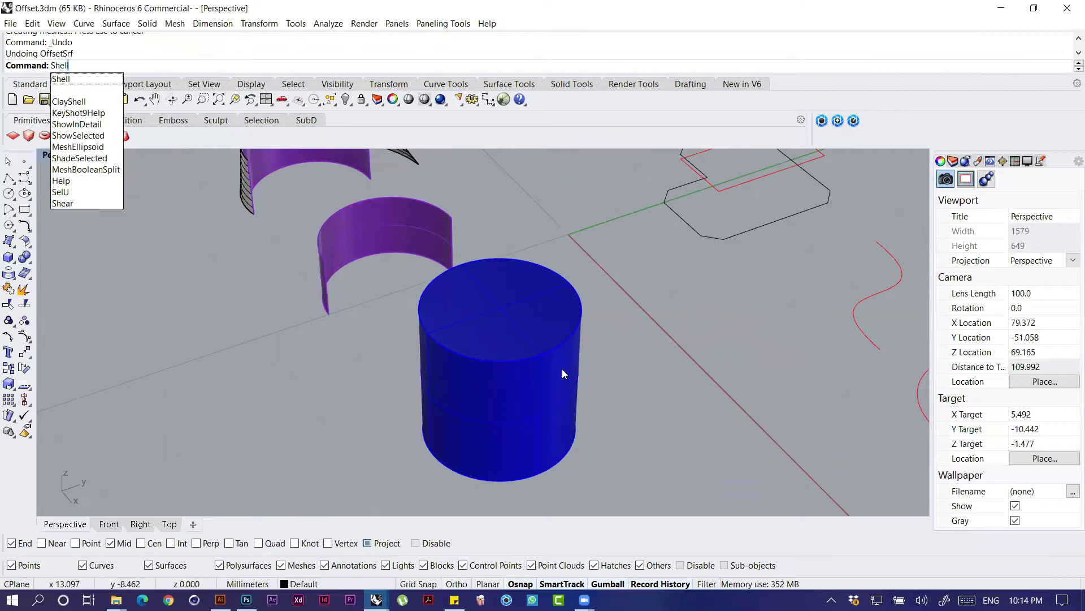
pyautogui.press('Return')
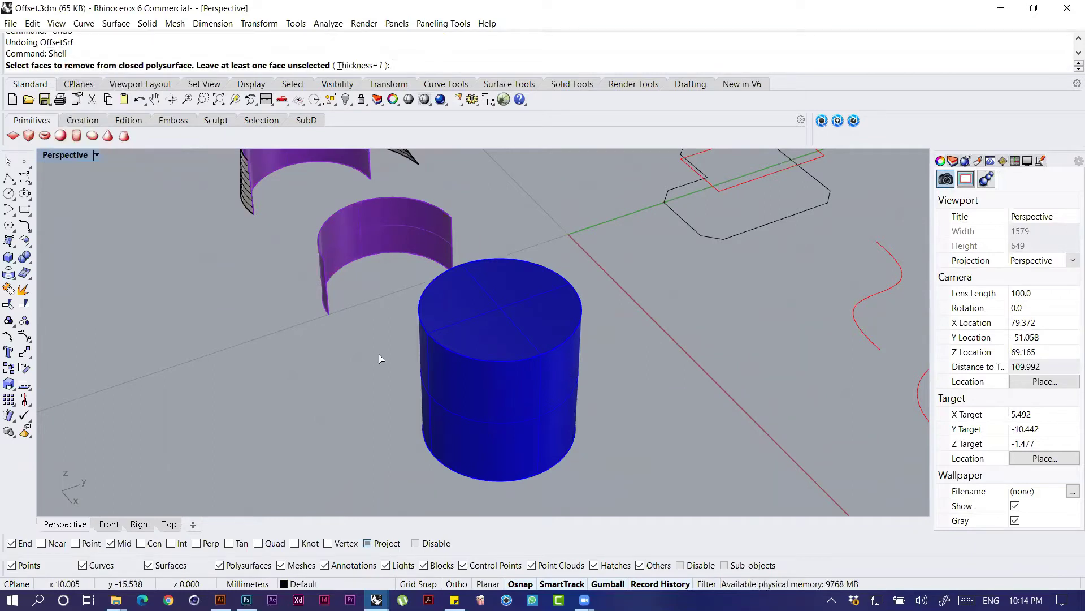
pyautogui.moveTo(564, 372); pyautogui.dragTo(383, 355, button='right')
pyautogui.moveTo(451, 354); pyautogui.dragTo(461, 336, button='right')
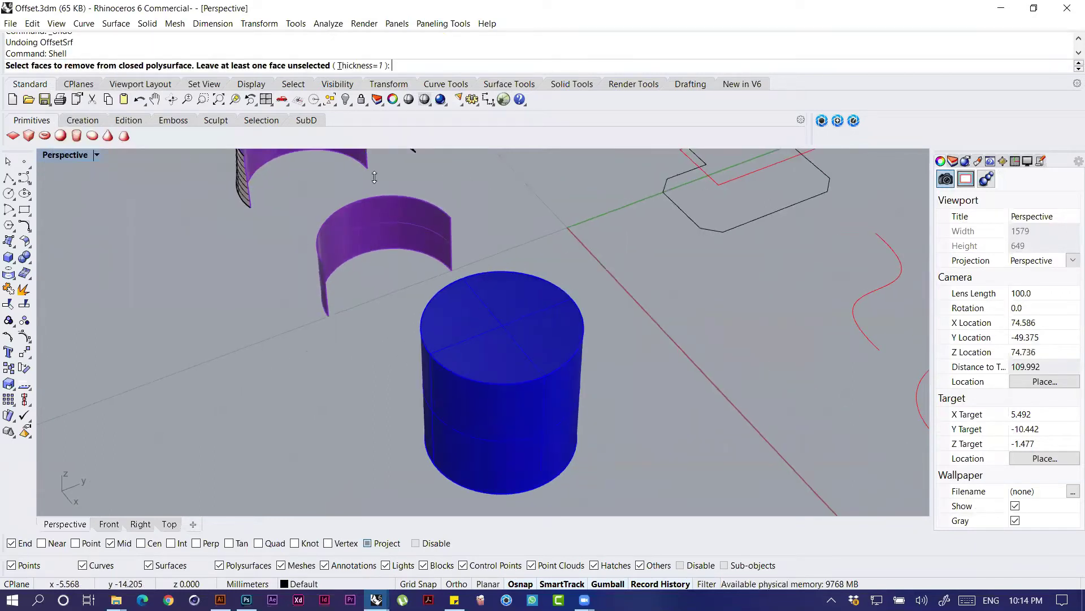
pyautogui.click(503, 315)
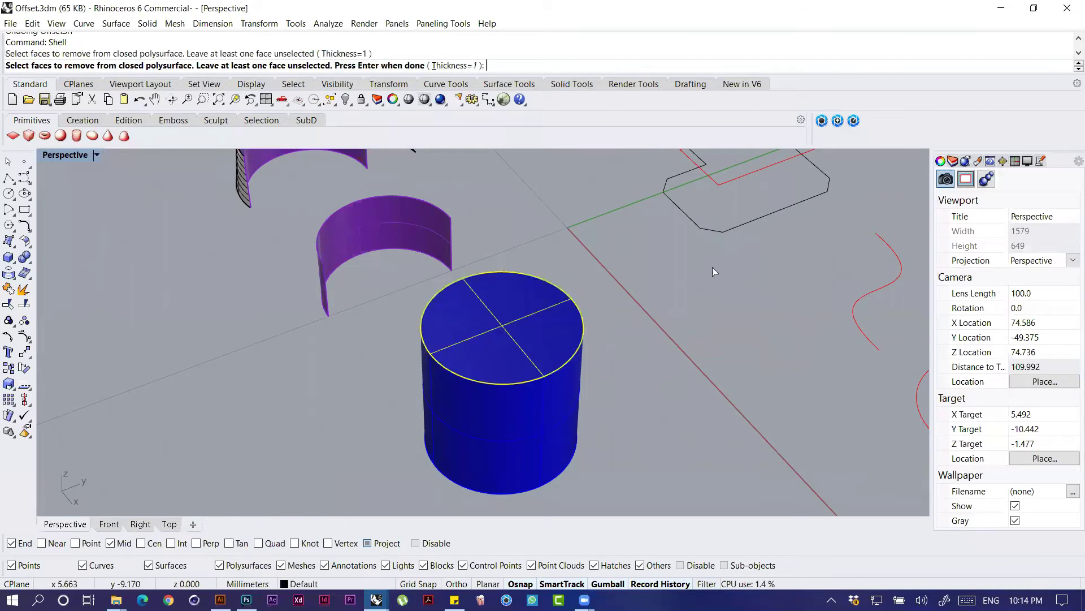
pyautogui.press('Return')
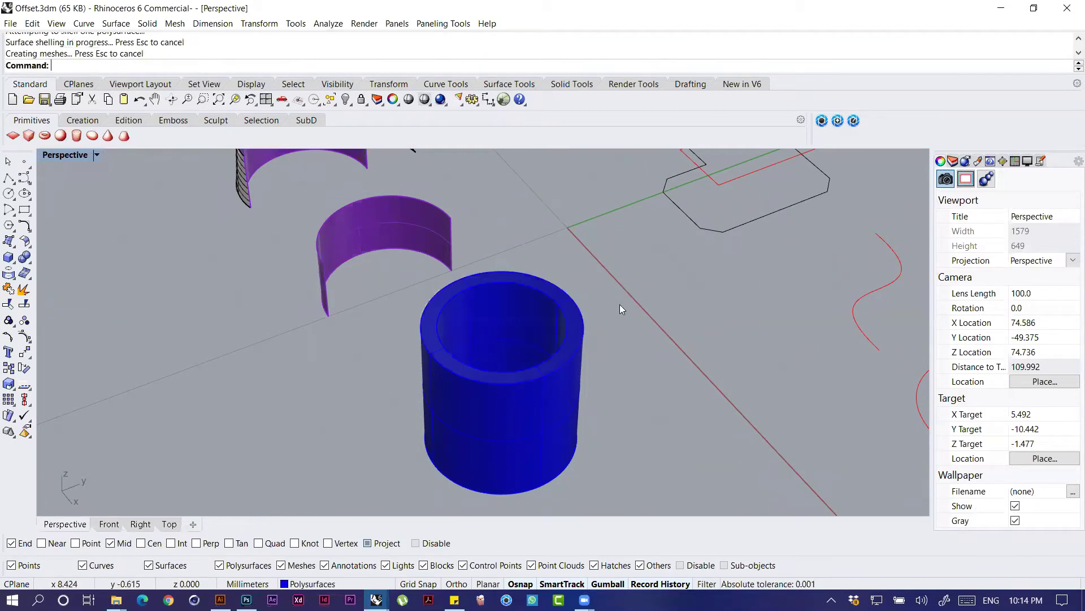
# Step: Examine the shelled cylinder's wall and floor in Wireframe display, and return the view to Shaded display
pyautogui.moveTo(582, 305); pyautogui.dragTo(521, 349, button='right')
pyautogui.scroll(6, 503, 328)
pyautogui.moveTo(486, 386); pyautogui.dragTo(508, 272, button='right')
pyautogui.middleClick(638, 257)
pyautogui.click(634, 249)
pyautogui.moveTo(434, 283); pyautogui.dragTo(394, 365, button='right')
pyautogui.moveTo(260, 388); pyautogui.dragTo(349, 405, button='right')
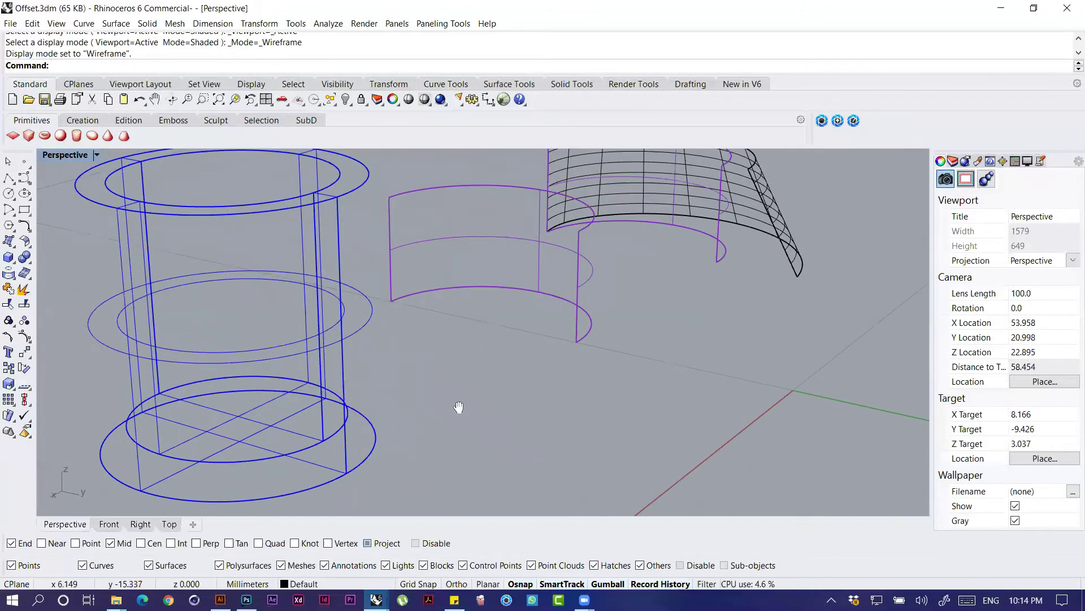
pyautogui.scroll(-3, 458, 407)
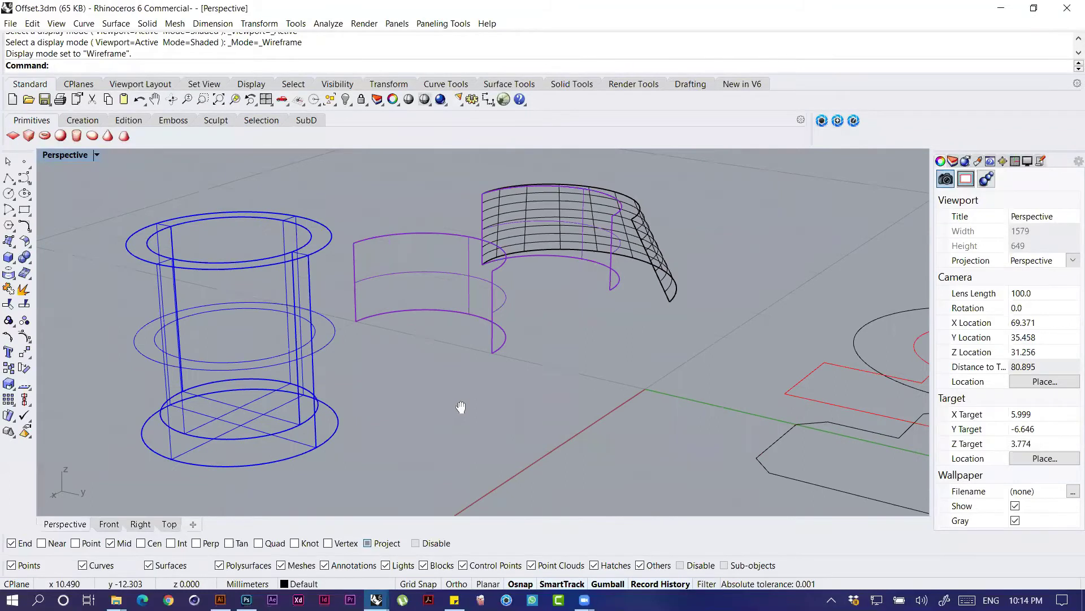
pyautogui.keyDown('shift'); pyautogui.moveTo(461, 407); pyautogui.dragTo(614, 427, button='right'); pyautogui.keyUp('shift')
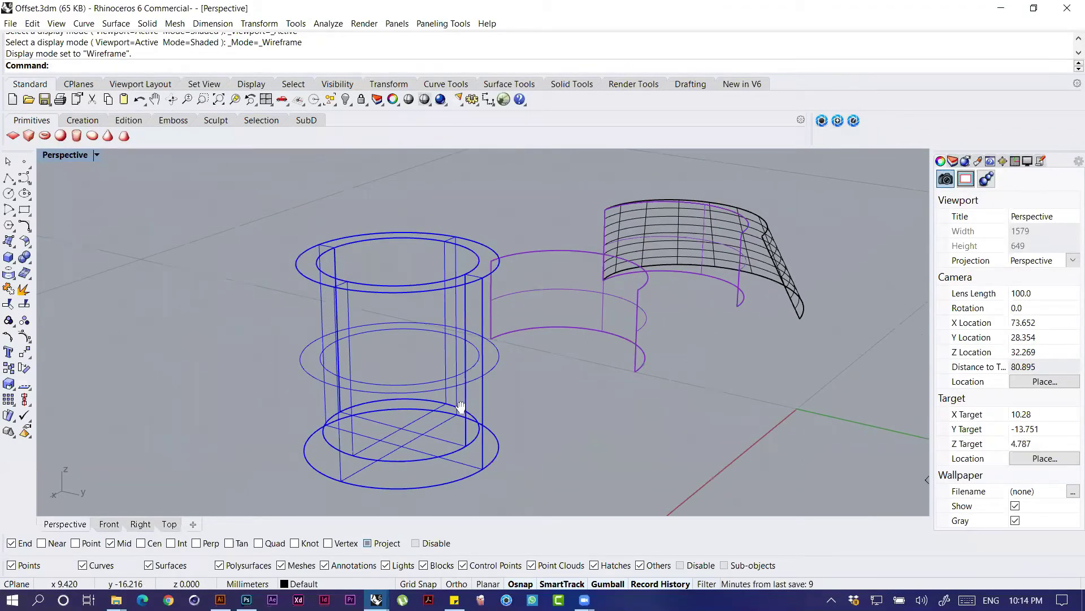
pyautogui.middleClick(593, 382)
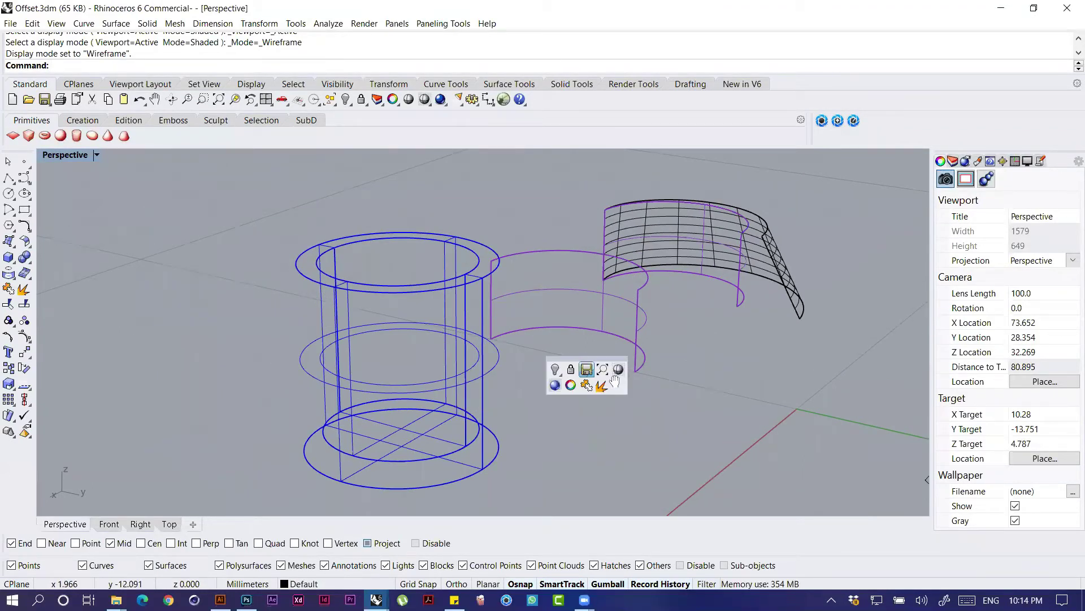
pyautogui.click(618, 369)
pyautogui.moveTo(363, 290)
pyautogui.mouseDown(button='right')
pyautogui.moveTo(370, 308)
pyautogui.moveTo(474, 362)
pyautogui.mouseUp(button='right')
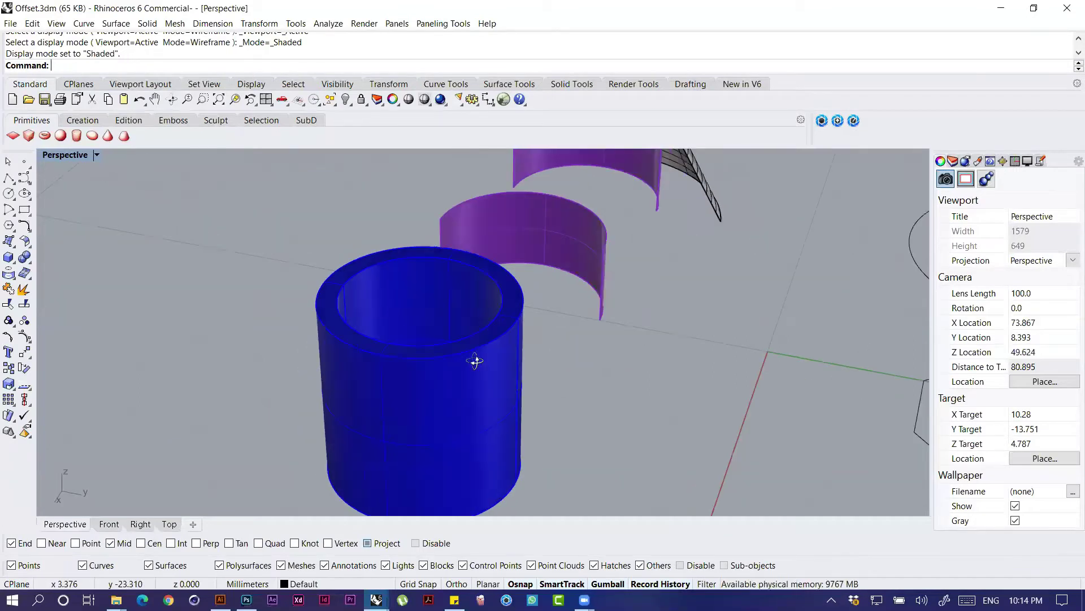
# Step: Undo the shell and reselect the solid cylinder
pyautogui.hotkey('ctrl', 'z')
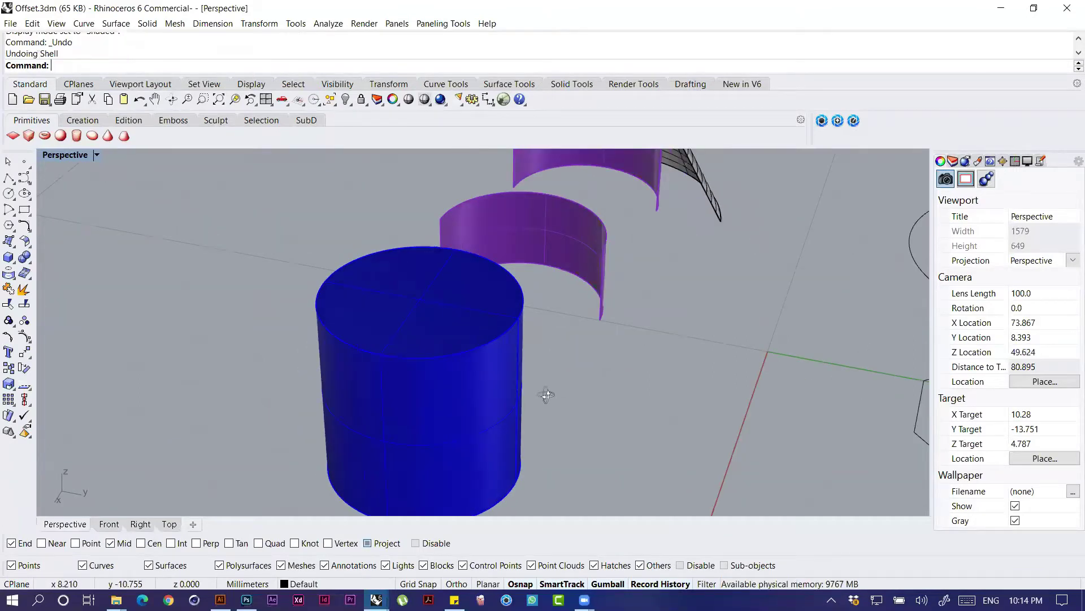
pyautogui.click(438, 301)
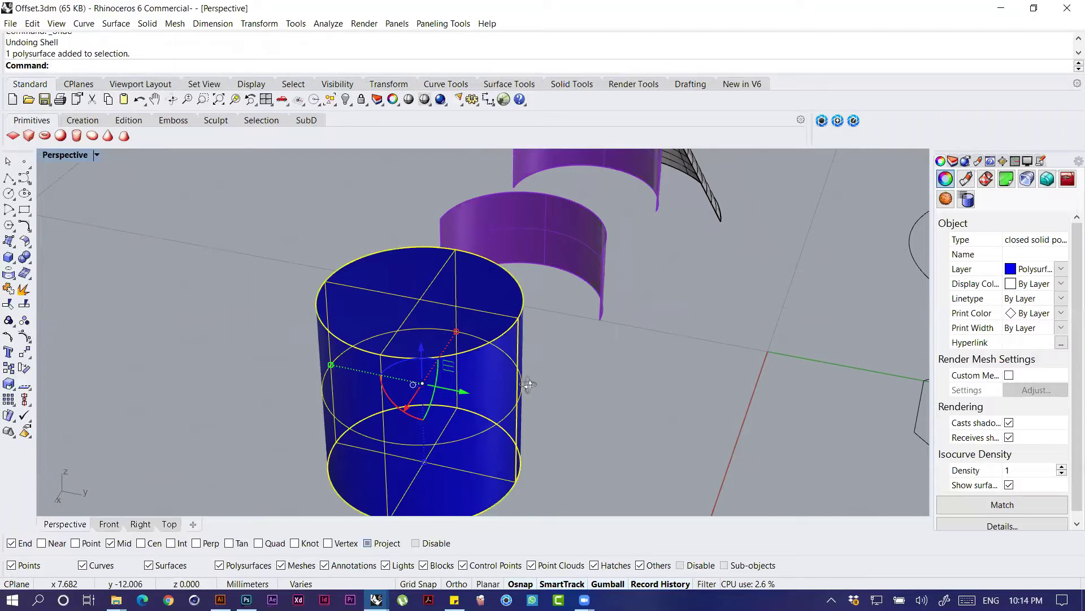
pyautogui.moveTo(557, 398)
pyautogui.mouseDown(button='right')
pyautogui.moveTo(537, 383)
pyautogui.moveTo(525, 390)
pyautogui.moveTo(540, 394)
pyautogui.mouseUp(button='right')
pyautogui.click(562, 398)
pyautogui.click(417, 279)
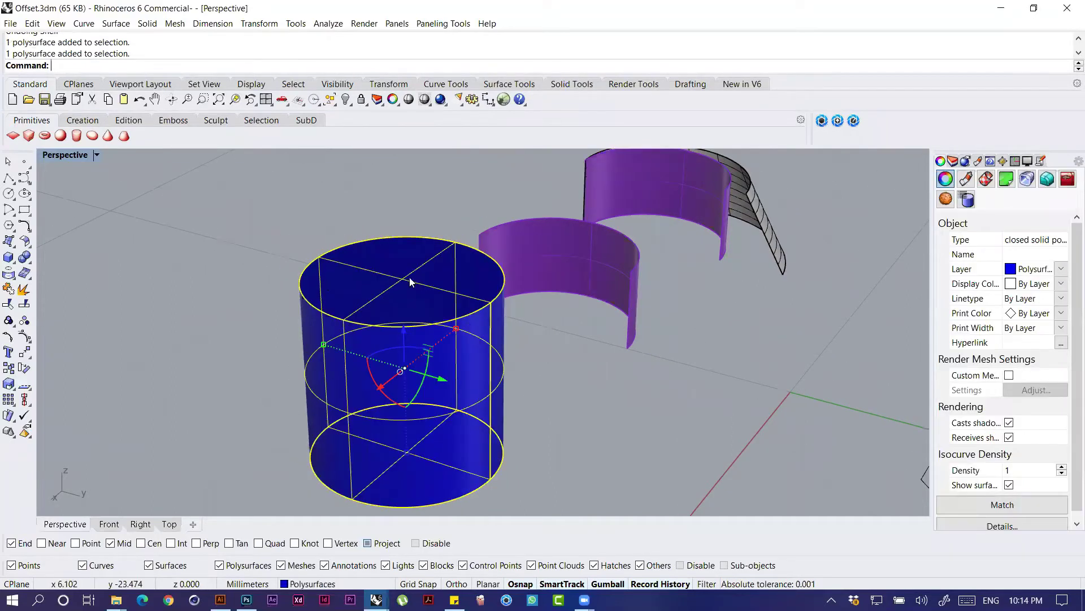
# Step: Run Shell on the cylinder again with thickness 1 and the top face removed, and undo it after viewing
pyautogui.click(249, 291)
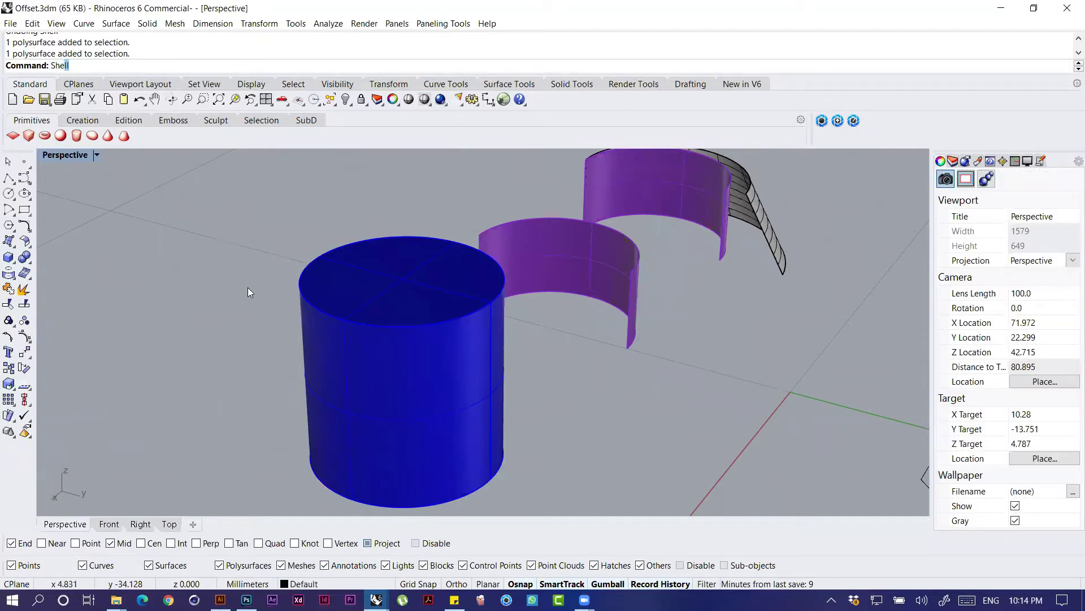
pyautogui.press('Return')
pyautogui.click(389, 295)
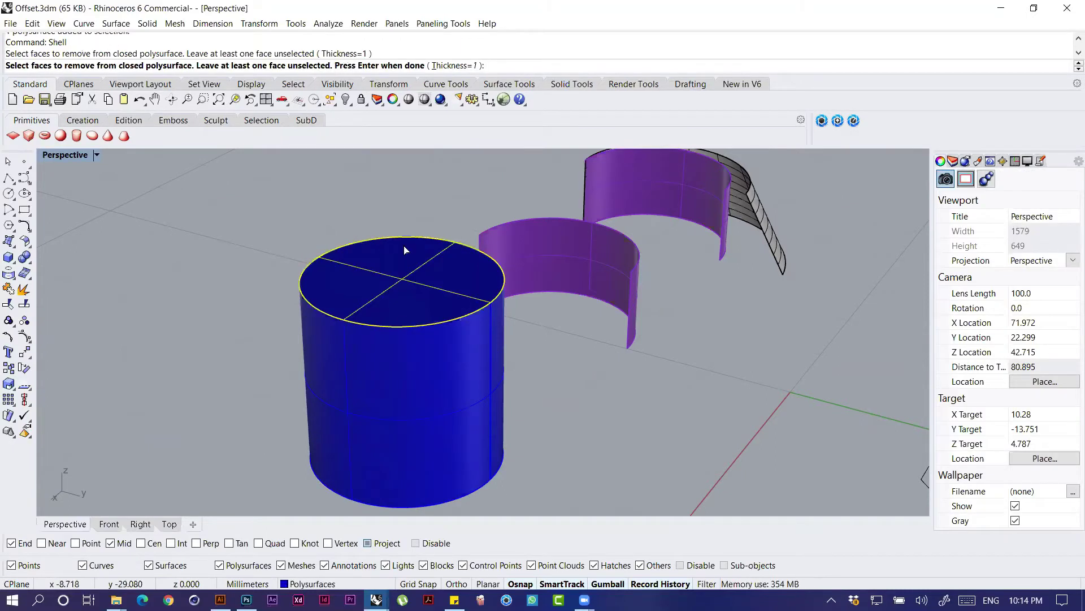
pyautogui.moveTo(424, 332); pyautogui.dragTo(417, 355, button='right')
pyautogui.click(358, 323)
pyautogui.press('Return')
pyautogui.moveTo(480, 371); pyautogui.dragTo(521, 408, button='right')
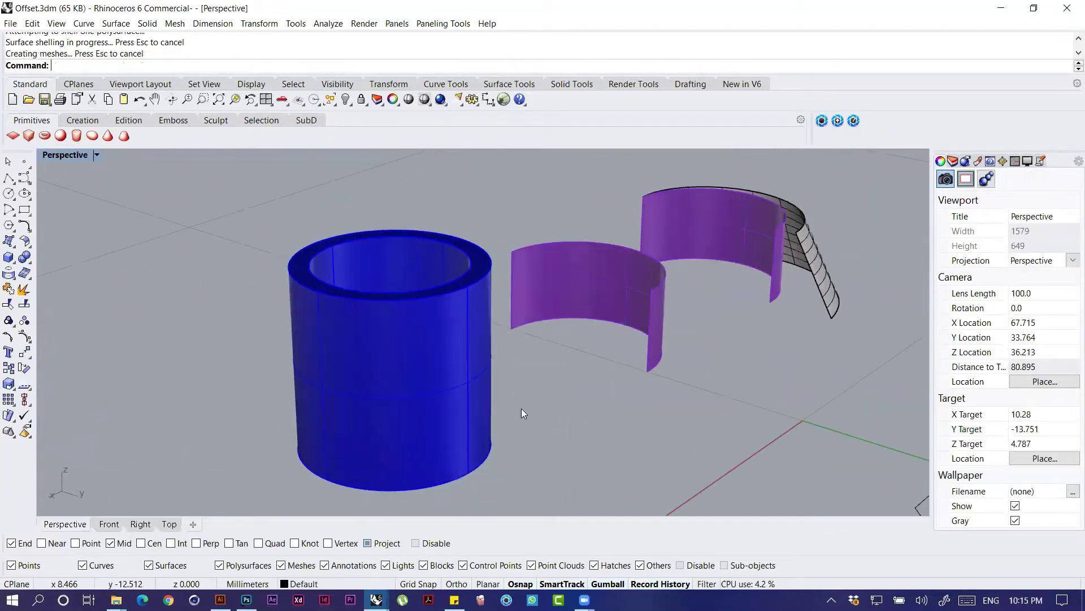
pyautogui.hotkey('ctrl', 'z')
# Step: Move the cylinder's top face straight up by 10 mm with MoveFace, using the Front view and Ortho
pyautogui.scroll(-5, 447, 397)
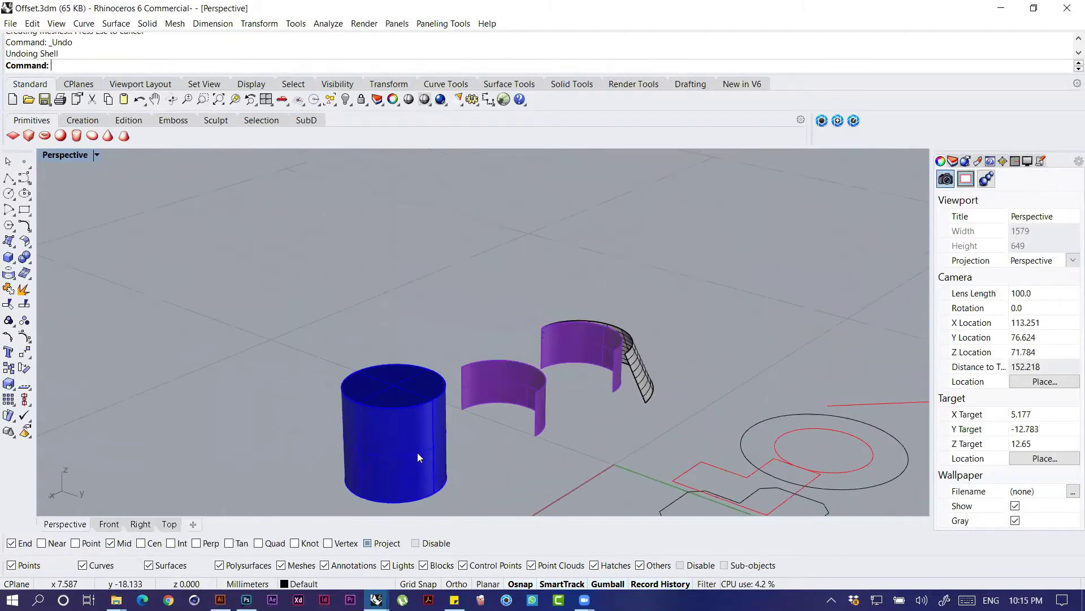
pyautogui.moveTo(314, 382)
pyautogui.mouseDown(button='right')
pyautogui.moveTo(358, 387)
pyautogui.moveTo(331, 383)
pyautogui.mouseUp(button='right')
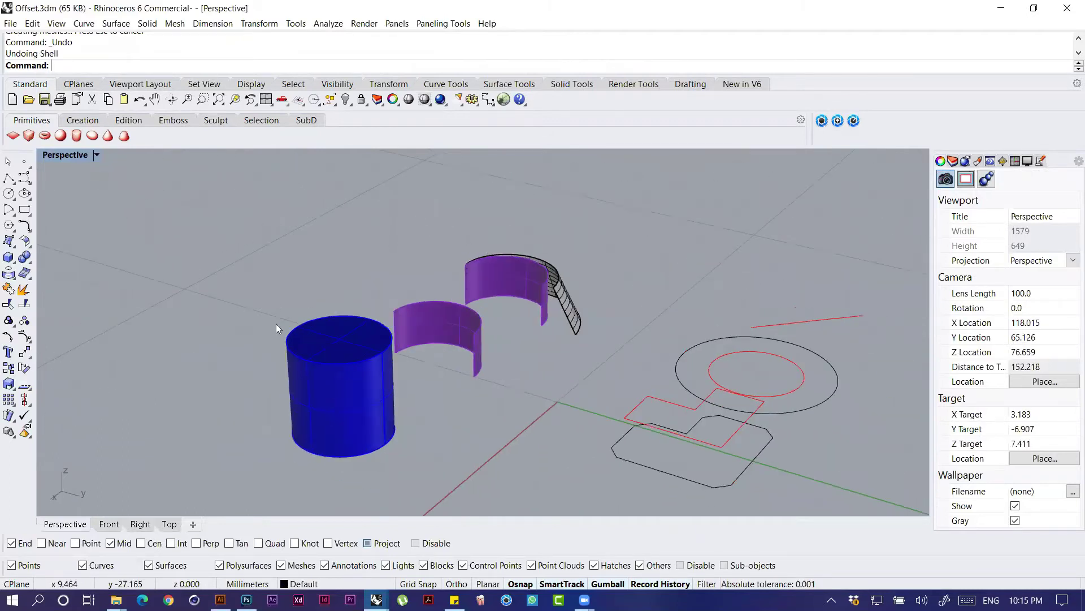
pyautogui.write('MoveFace')
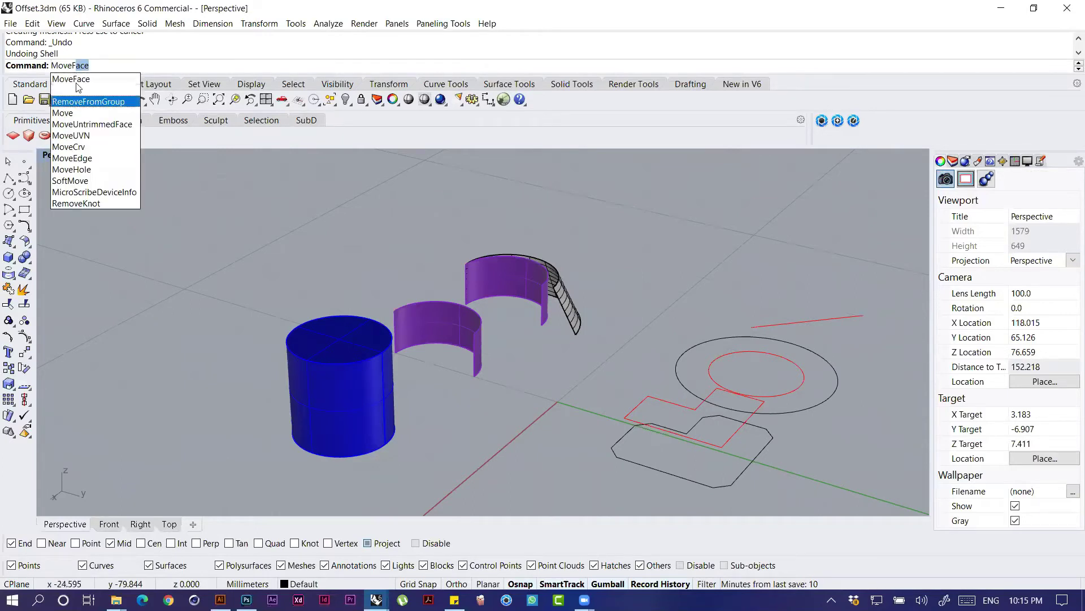
pyautogui.click(78, 80)
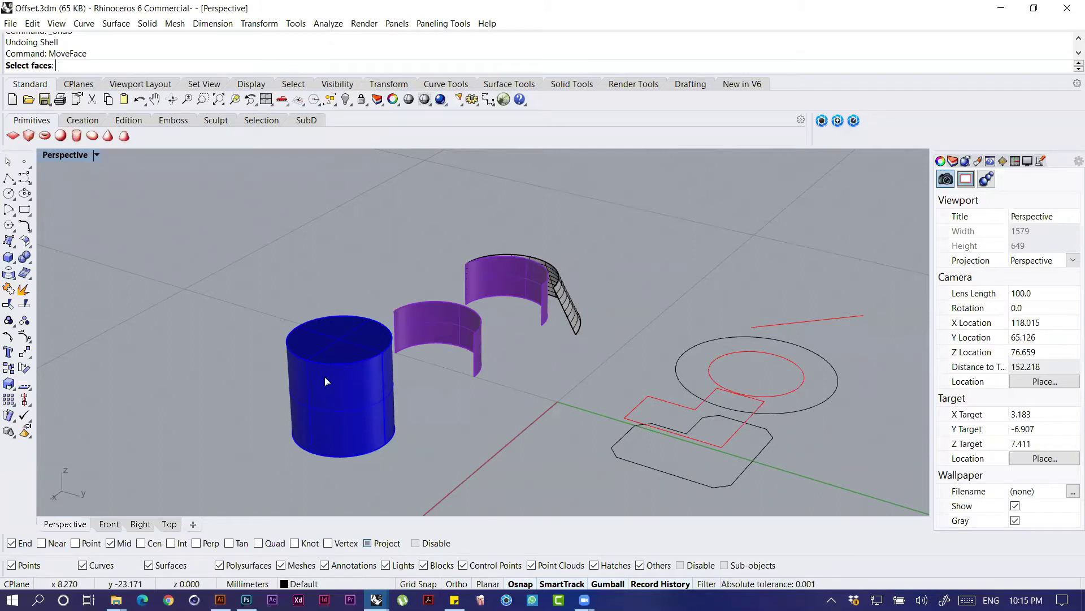
pyautogui.click(338, 346)
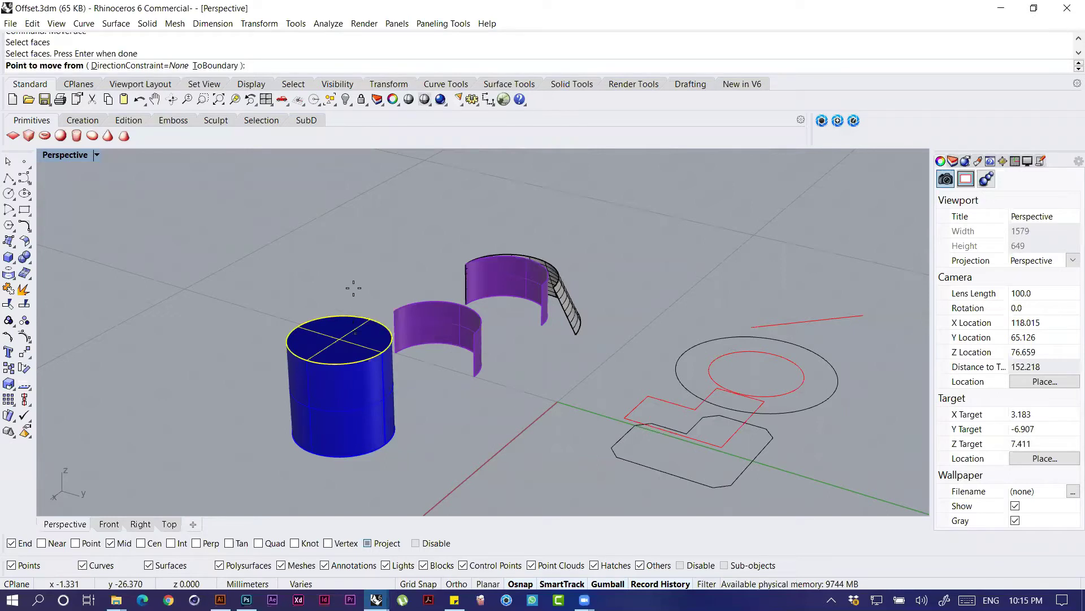
pyautogui.doubleClick(65, 155)
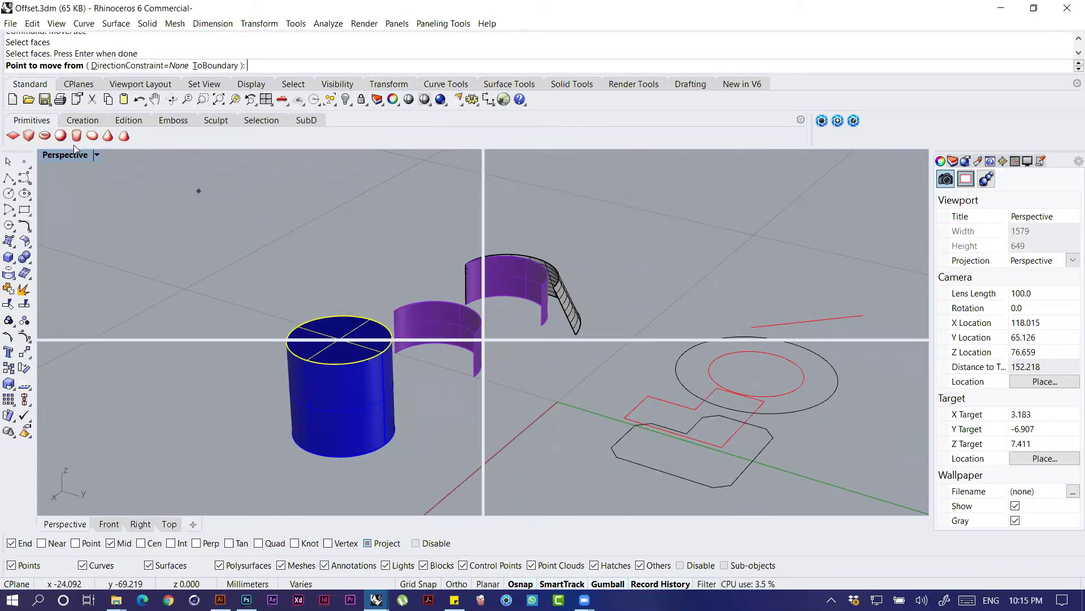
pyautogui.click(340, 411)
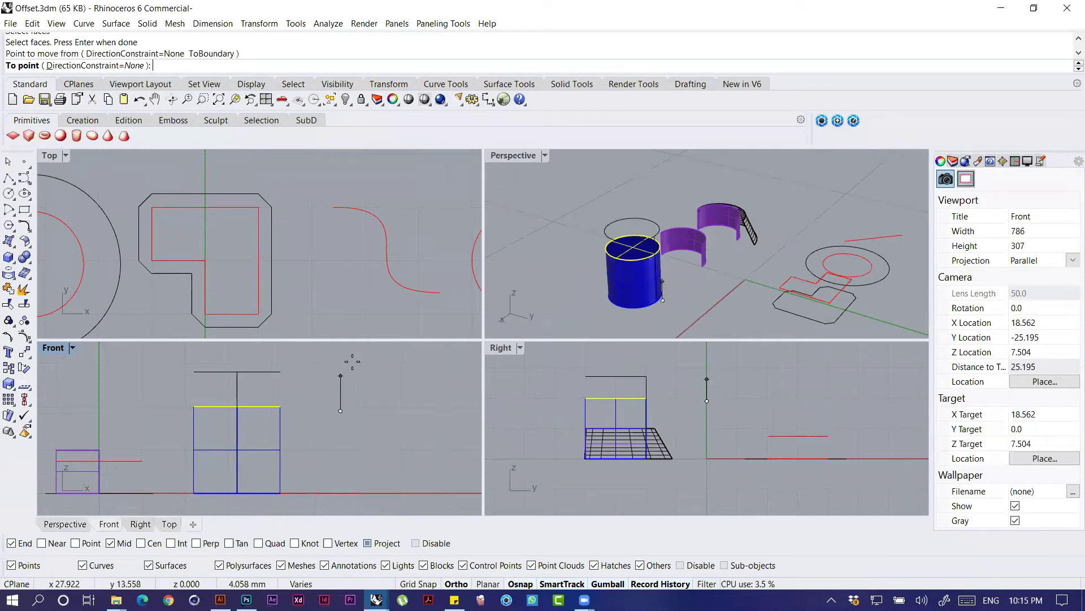
pyautogui.moveTo(354, 353); pyautogui.dragTo(336, 383, button='right')
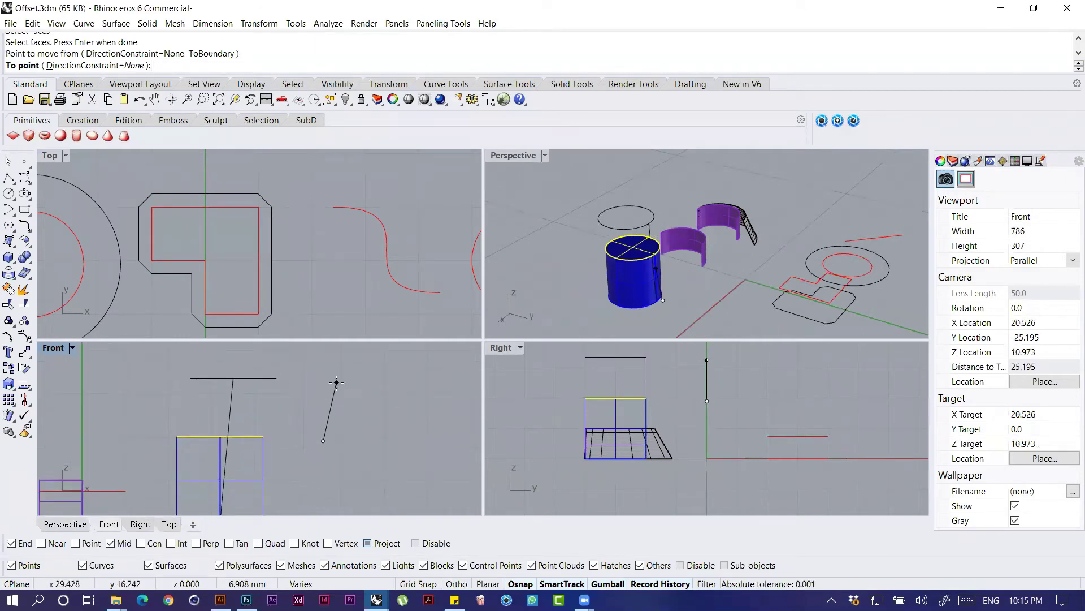
pyautogui.press('F8')
pyautogui.write('10')
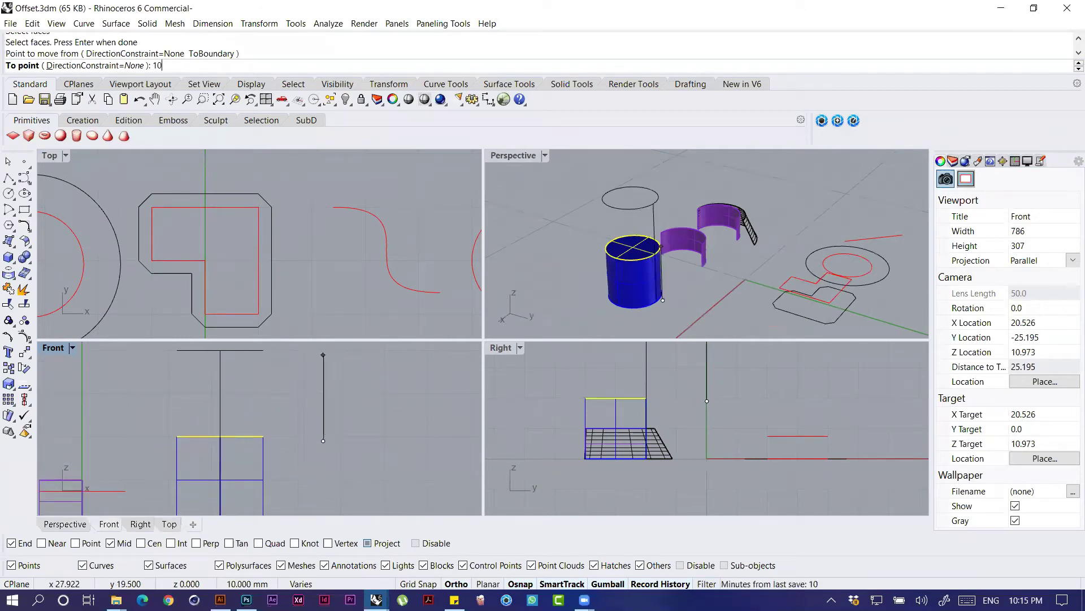
pyautogui.press('Return')
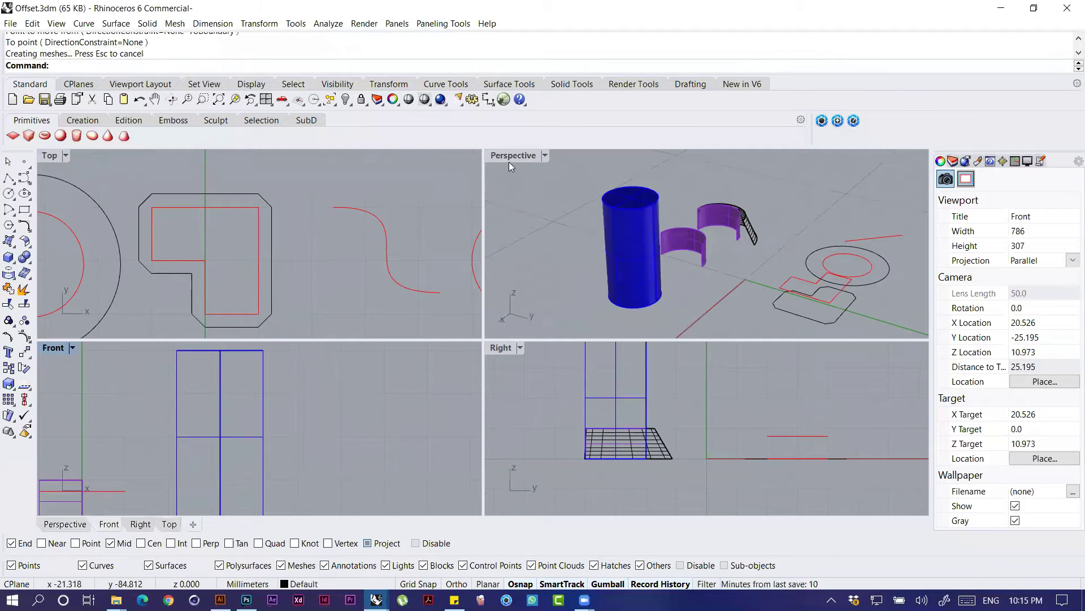
# Step: Inspect the extended cylinder in the maximised Perspective view and in the maximised Front view
pyautogui.doubleClick(511, 157)
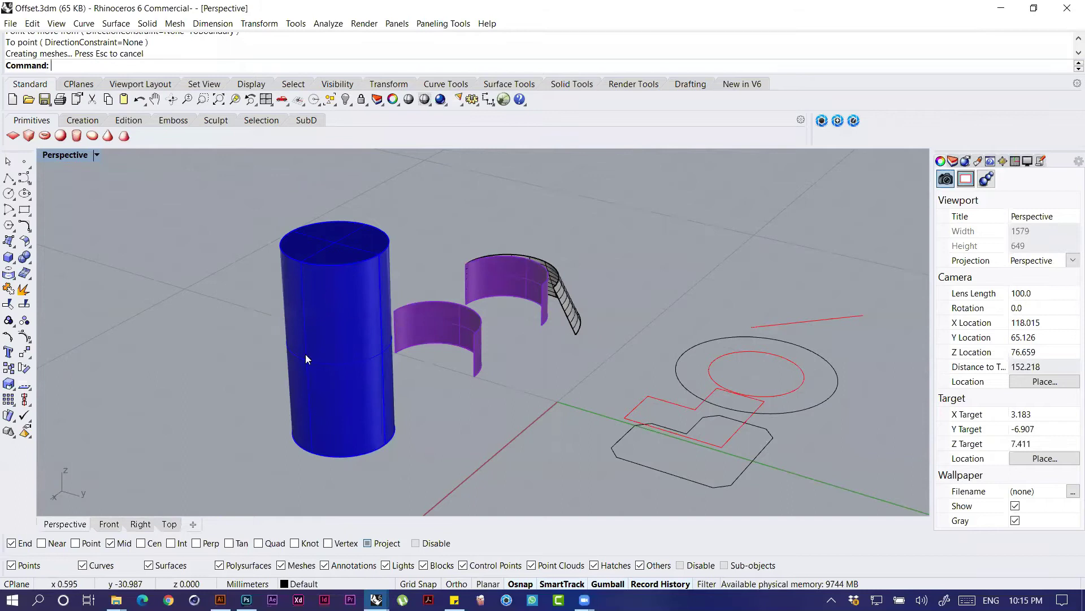
pyautogui.moveTo(393, 382)
pyautogui.mouseDown(button='right')
pyautogui.moveTo(315, 393)
pyautogui.moveTo(441, 375)
pyautogui.moveTo(397, 376)
pyautogui.mouseUp(button='right')
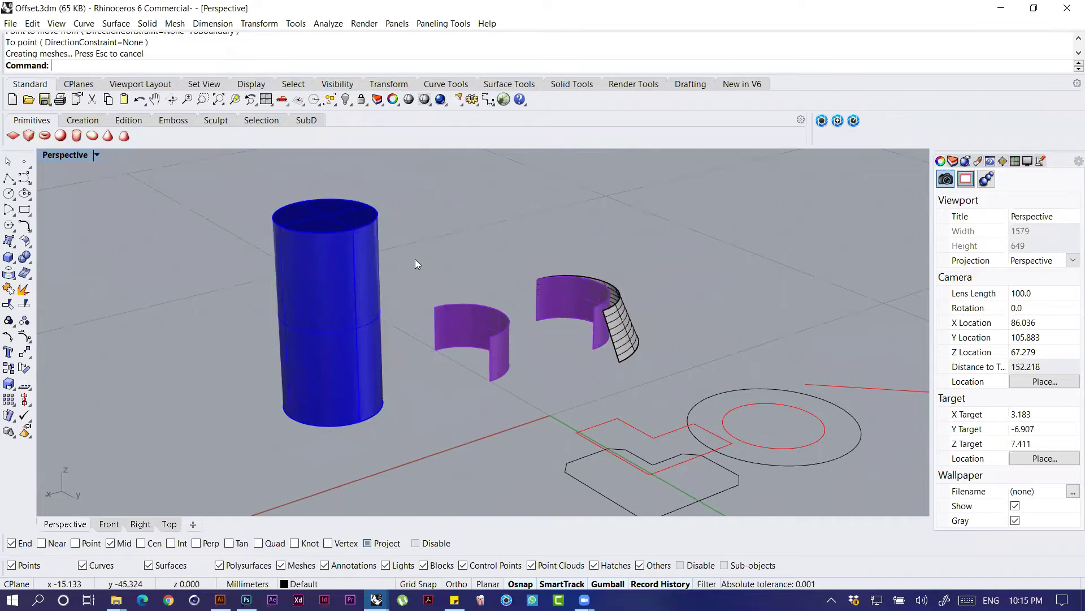
pyautogui.moveTo(367, 231); pyautogui.dragTo(379, 263, button='right')
pyautogui.moveTo(330, 345)
pyautogui.mouseDown(button='right')
pyautogui.moveTo(364, 347)
pyautogui.moveTo(342, 344)
pyautogui.mouseUp(button='right')
pyautogui.doubleClick(74, 156)
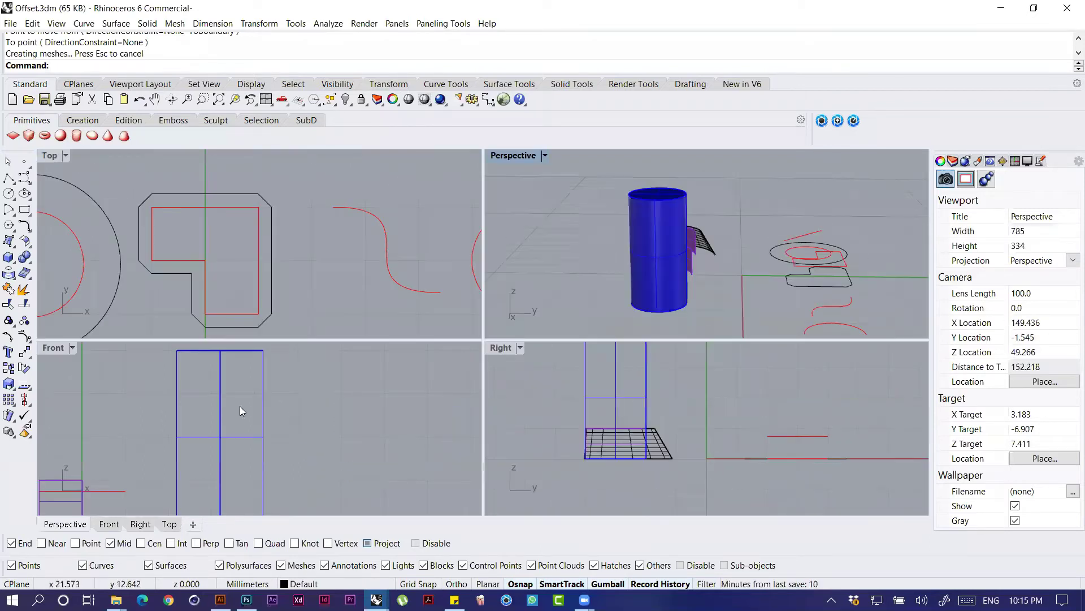
pyautogui.doubleClick(62, 350)
pyautogui.scroll(-5, 272, 378)
pyautogui.scroll(3, 381, 351)
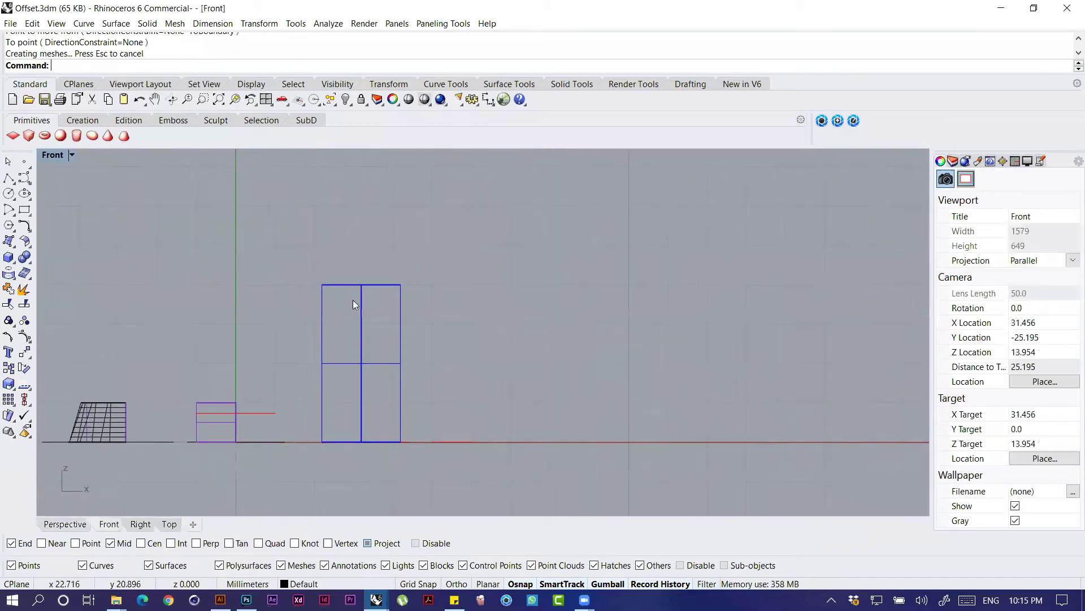
# Step: Shear the extended cylinder steeply upward in the Front view from a horizontal reference line across its lower half
pyautogui.click(345, 306)
pyautogui.write('Sh')
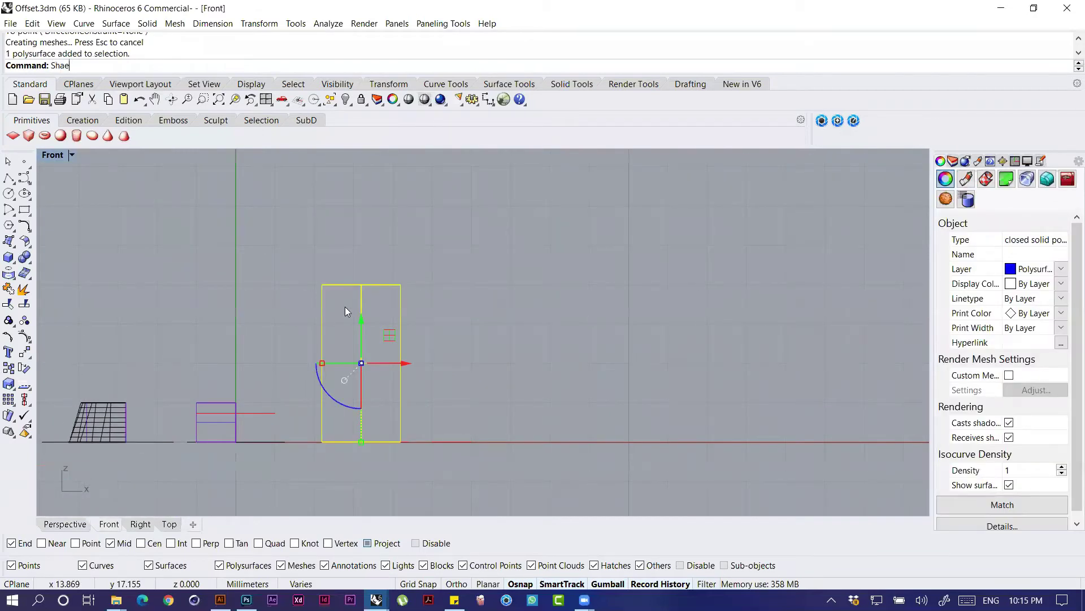
pyautogui.write('ear')
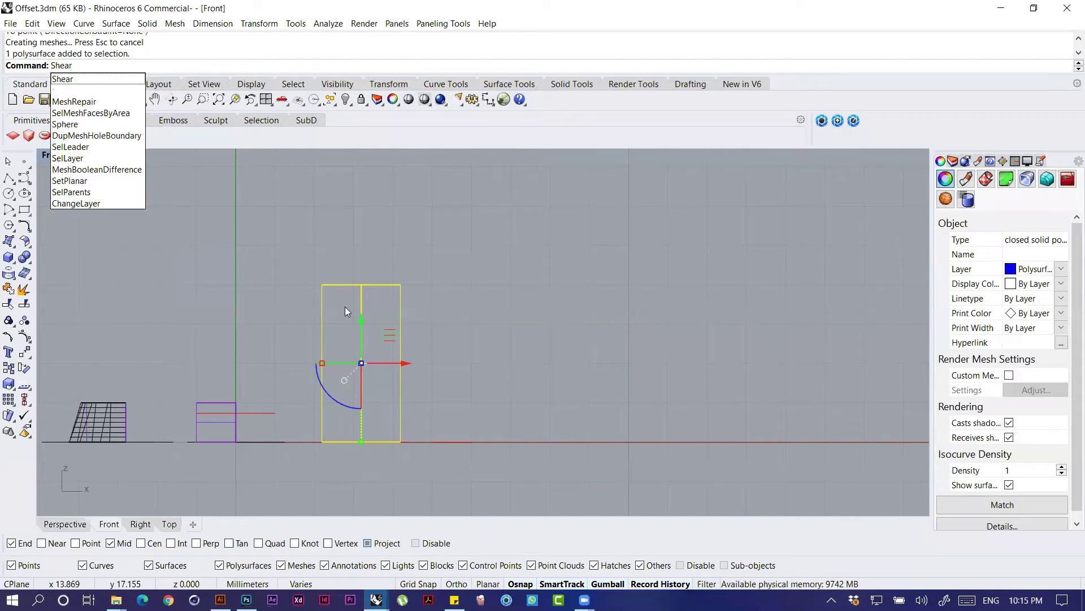
pyautogui.press('Return')
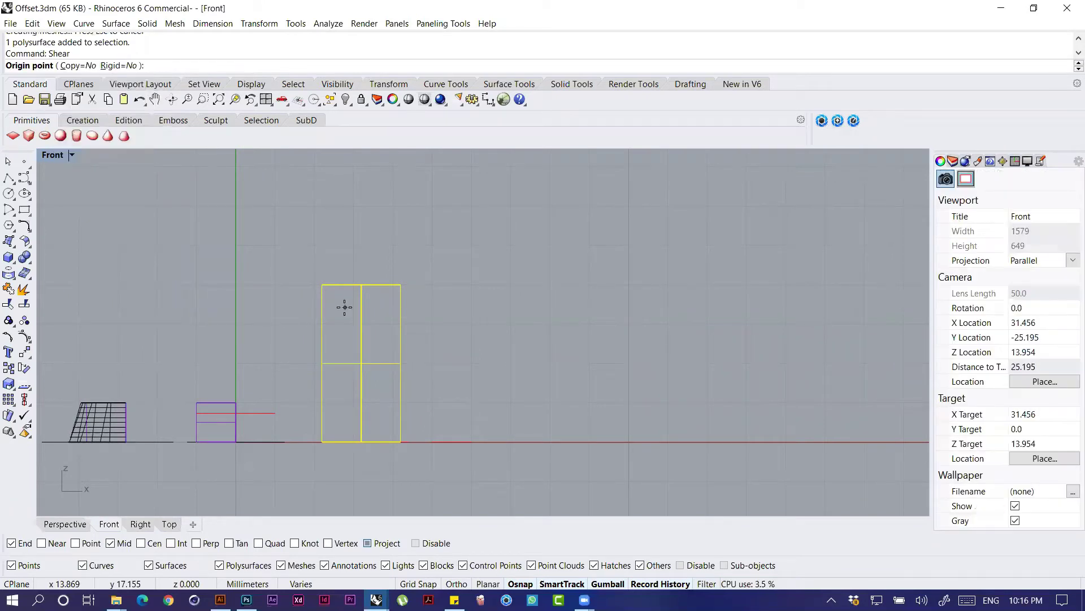
pyautogui.click(347, 404)
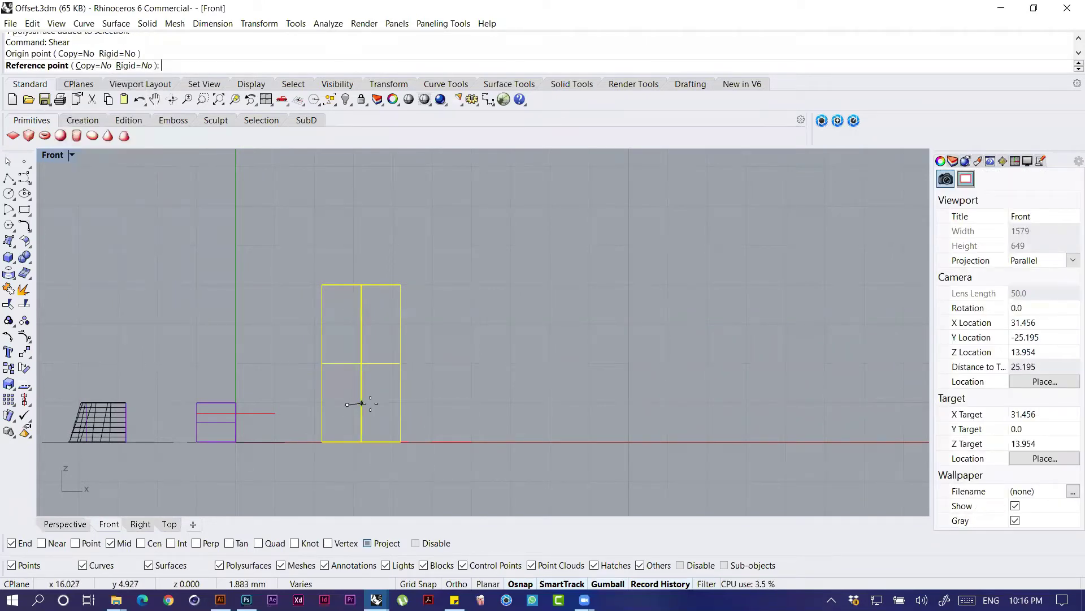
pyautogui.click(371, 404)
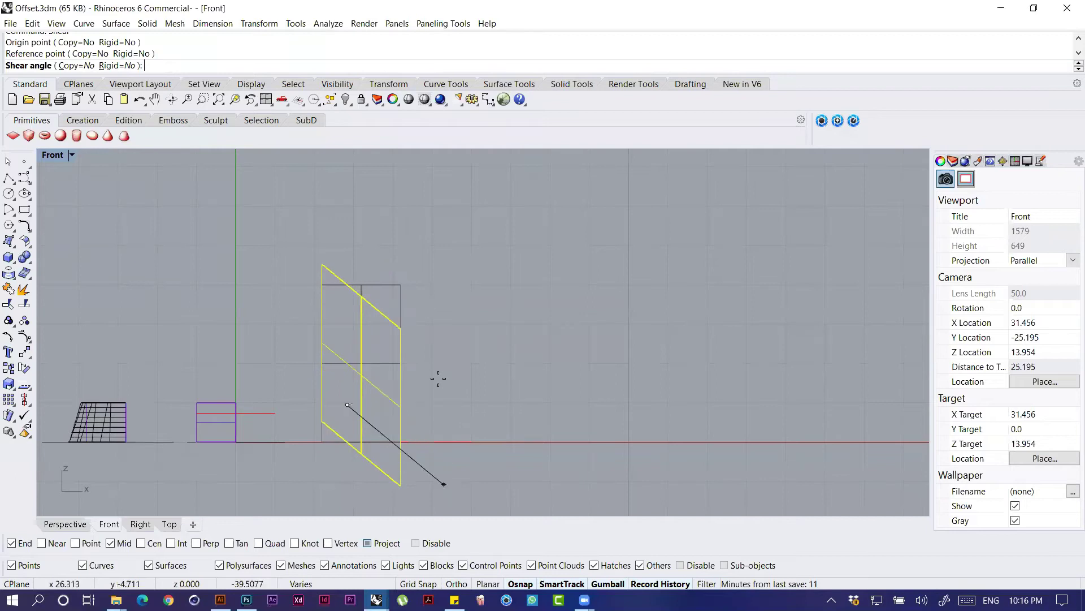
pyautogui.click(441, 277)
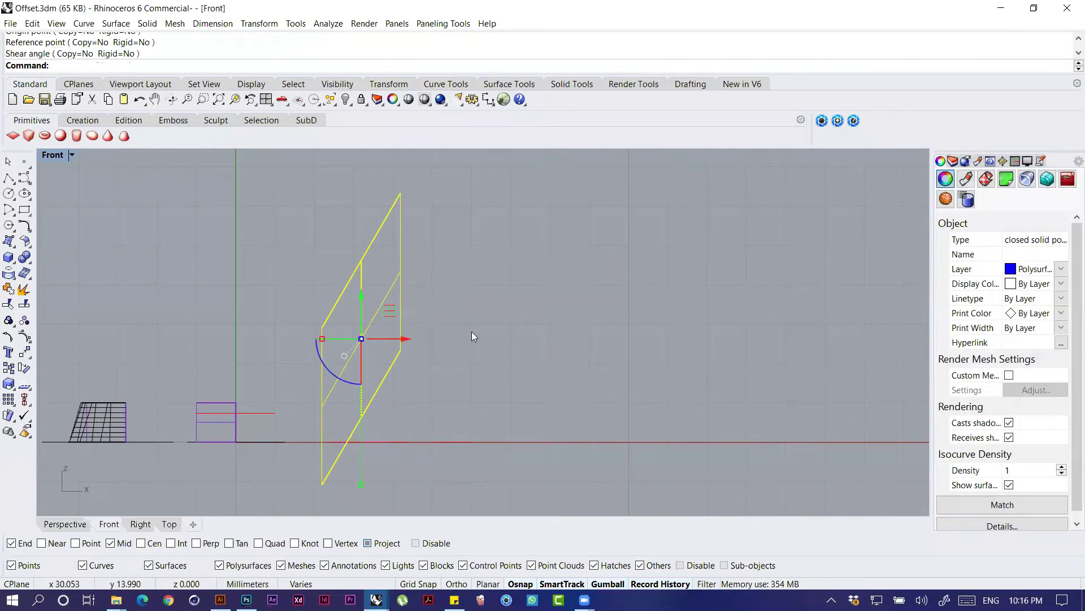
# Step: Inspect the sheared cylinder from several angles in the maximised Perspective view and deselect it
pyautogui.doubleClick(53, 155)
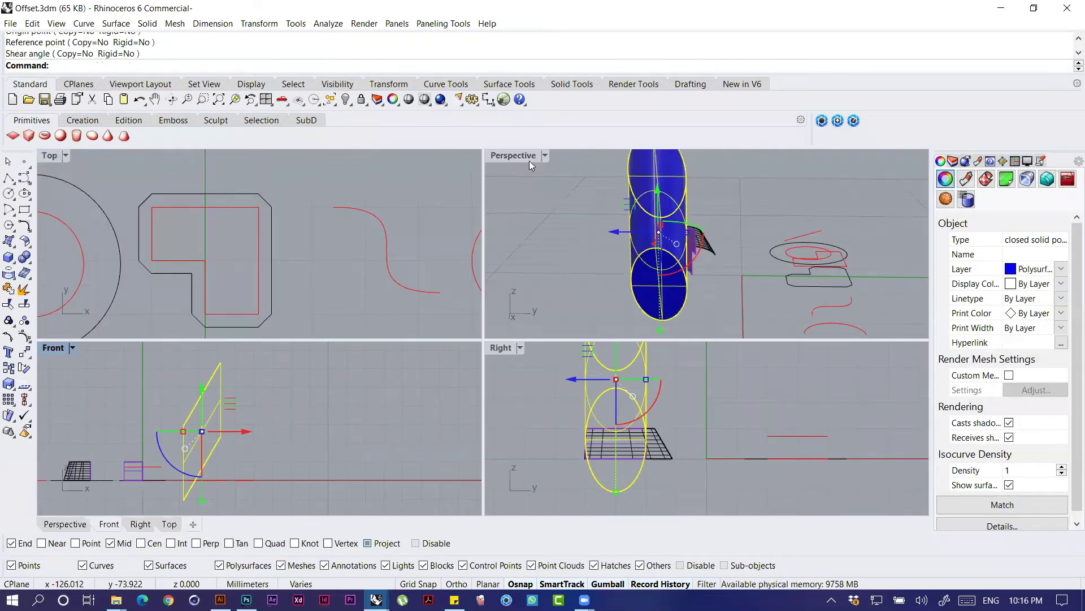
pyautogui.doubleClick(513, 156)
pyautogui.moveTo(531, 226); pyautogui.dragTo(534, 307, button='right')
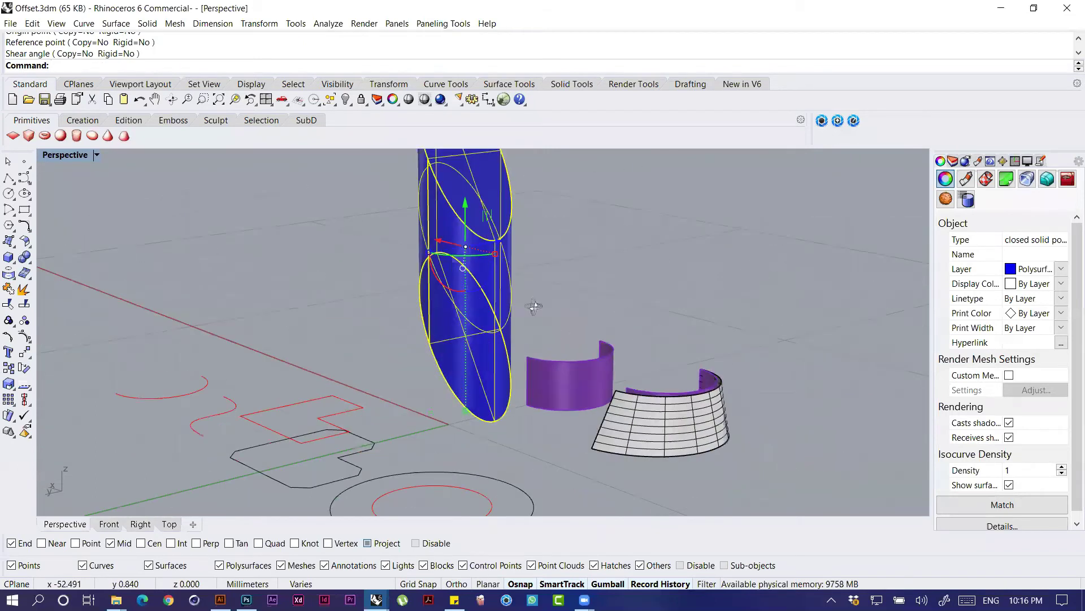
pyautogui.moveTo(385, 317); pyautogui.dragTo(668, 288, button='right')
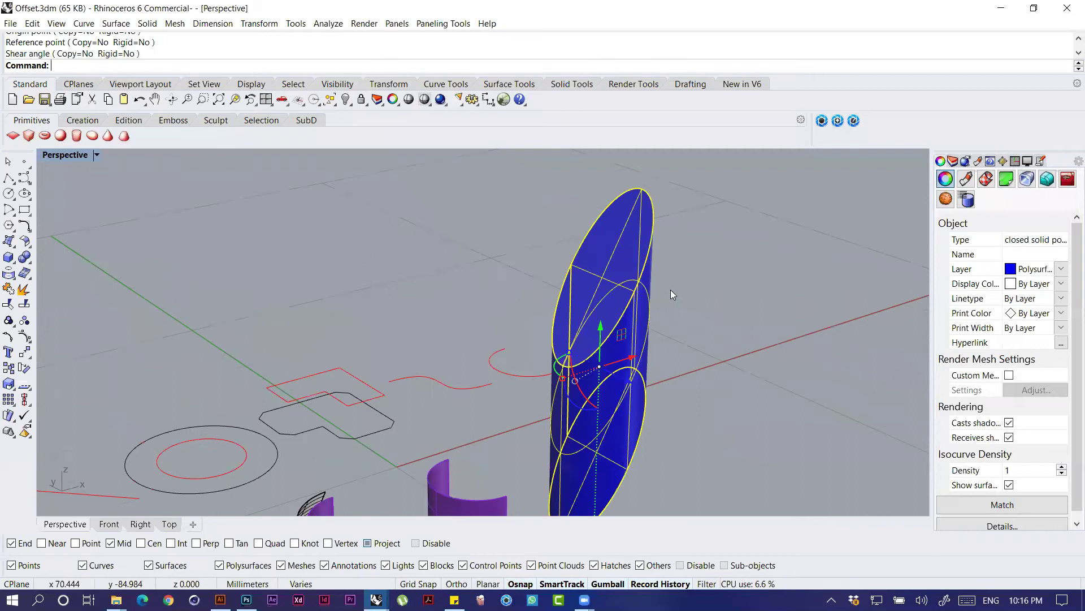
pyautogui.click(453, 291)
pyautogui.moveTo(452, 291); pyautogui.dragTo(724, 345, button='right')
pyautogui.moveTo(554, 340); pyautogui.dragTo(455, 282, button='right')
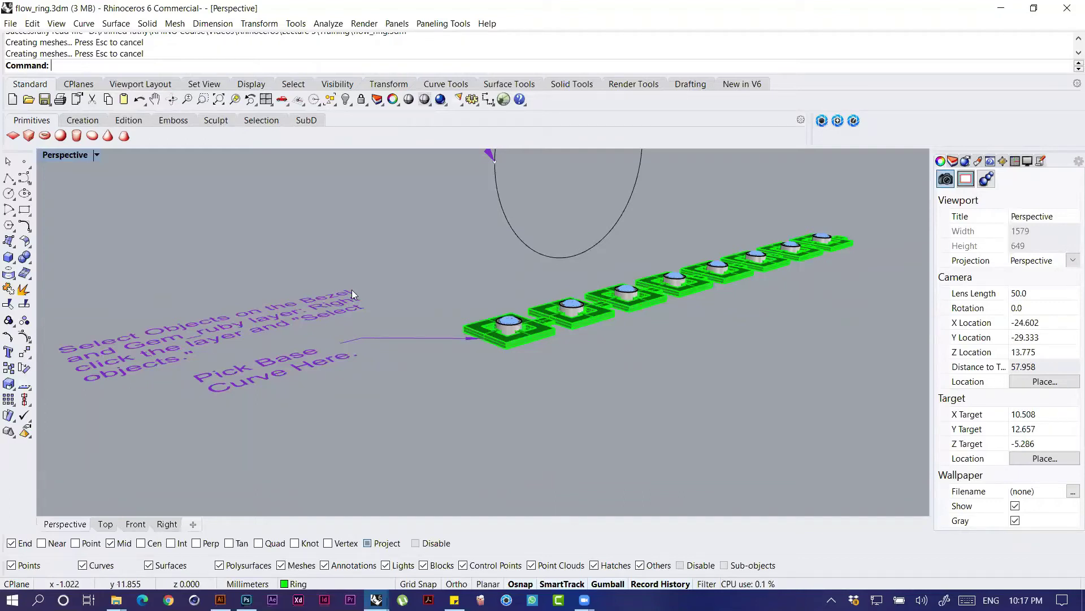
# Step: Examine the straight bezel strip, the circle and the instruction notes in flow_ring.3dm
pyautogui.scroll(-8, 370, 320)
pyautogui.keyDown('shift'); pyautogui.moveTo(439, 321); pyautogui.dragTo(401, 354, button='right'); pyautogui.keyUp('shift')
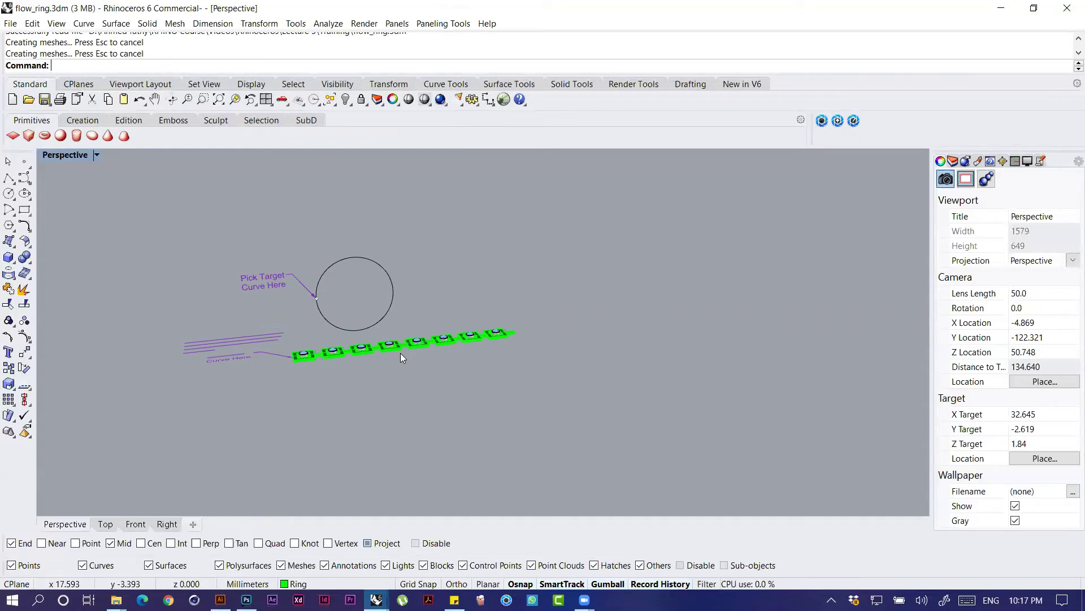
pyautogui.moveTo(409, 356); pyautogui.dragTo(495, 320, button='right')
pyautogui.click(496, 320)
pyautogui.click(304, 420)
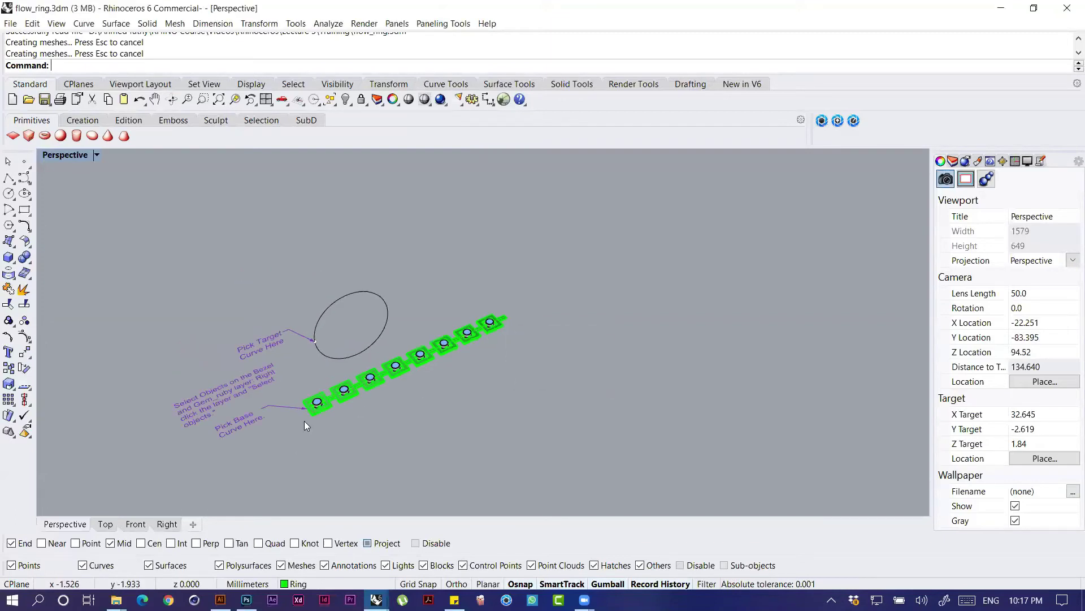
# Step: Pick the green ring strip and the target circle in turn to inspect them, and clear the selection
pyautogui.scroll(10, 304, 421)
pyautogui.click(348, 393)
pyautogui.click(437, 412)
pyautogui.scroll(-10, 437, 412)
pyautogui.keyDown('shift'); pyautogui.moveTo(431, 443); pyautogui.dragTo(386, 200, button='right'); pyautogui.keyUp('shift')
pyautogui.click(367, 216)
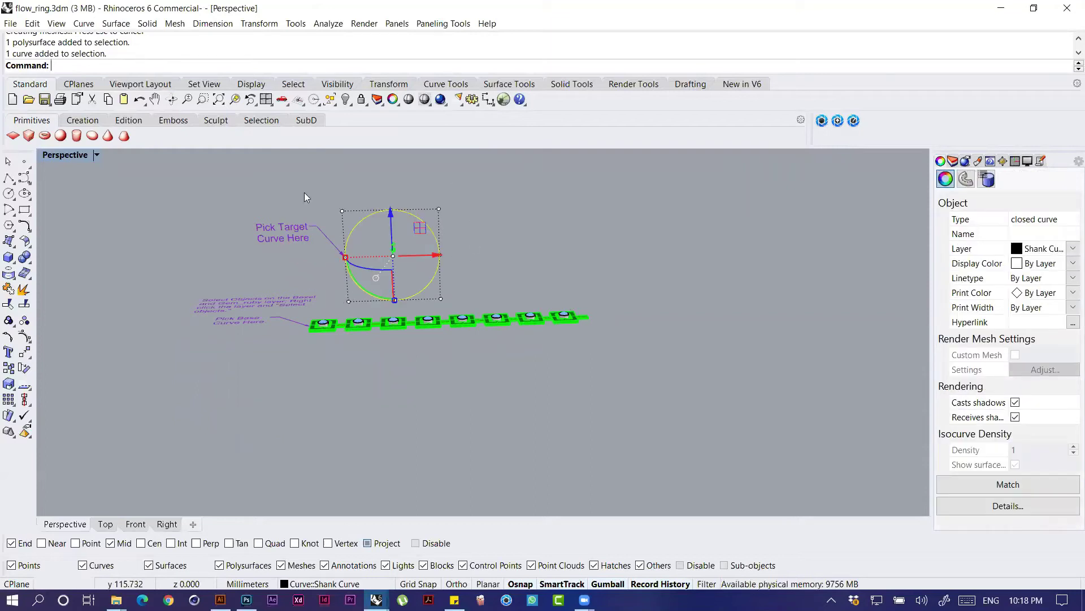
pyautogui.moveTo(348, 358)
pyautogui.mouseDown(button='right')
pyautogui.moveTo(338, 353)
pyautogui.moveTo(372, 366)
pyautogui.moveTo(351, 341)
pyautogui.mouseUp(button='right')
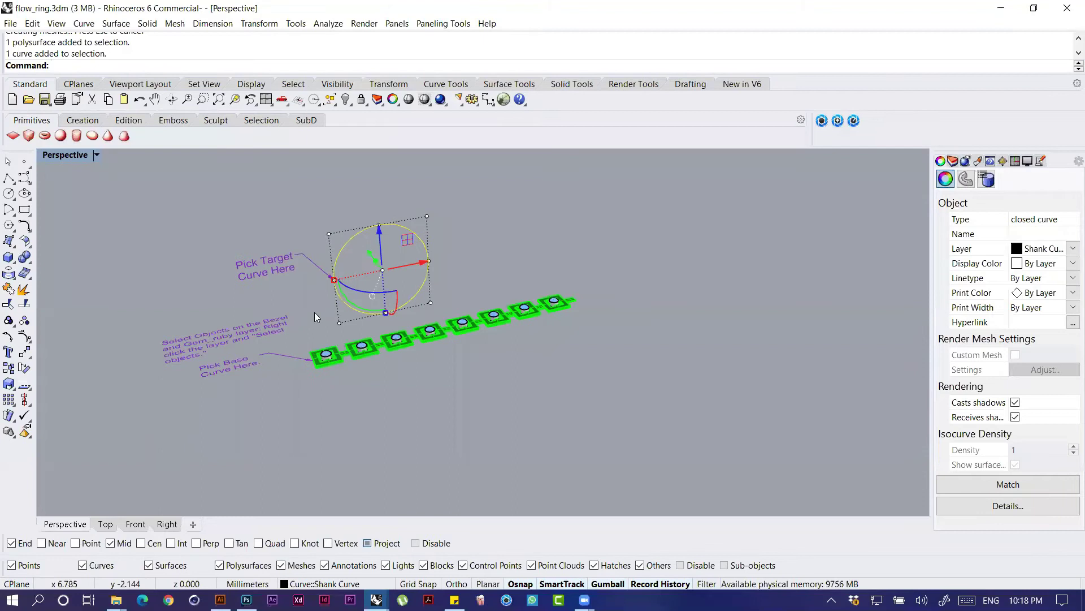
pyautogui.click(406, 422)
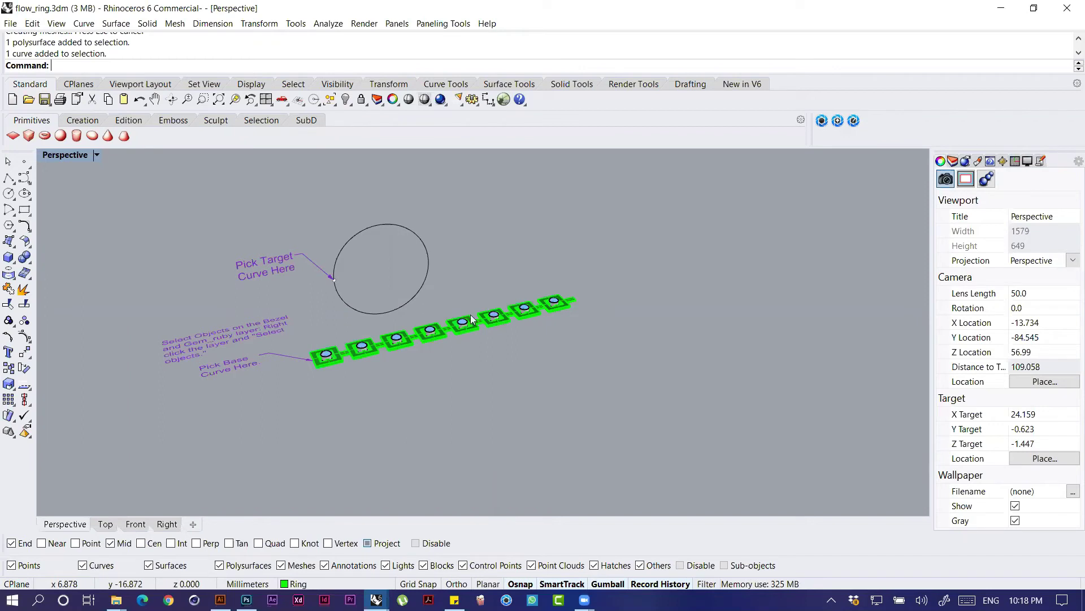
# Step: Set the Perspective viewport to Wireframe display and examine the base line running through the ring strip
pyautogui.scroll(-2, 410, 422)
pyautogui.scroll(10, 493, 307)
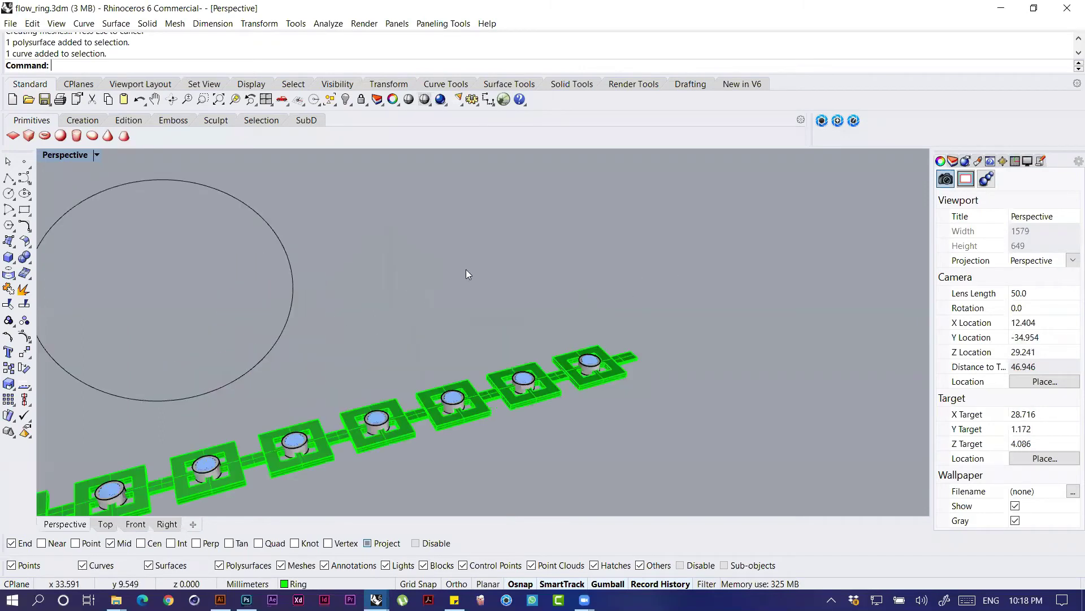
pyautogui.scroll(-3, 527, 238)
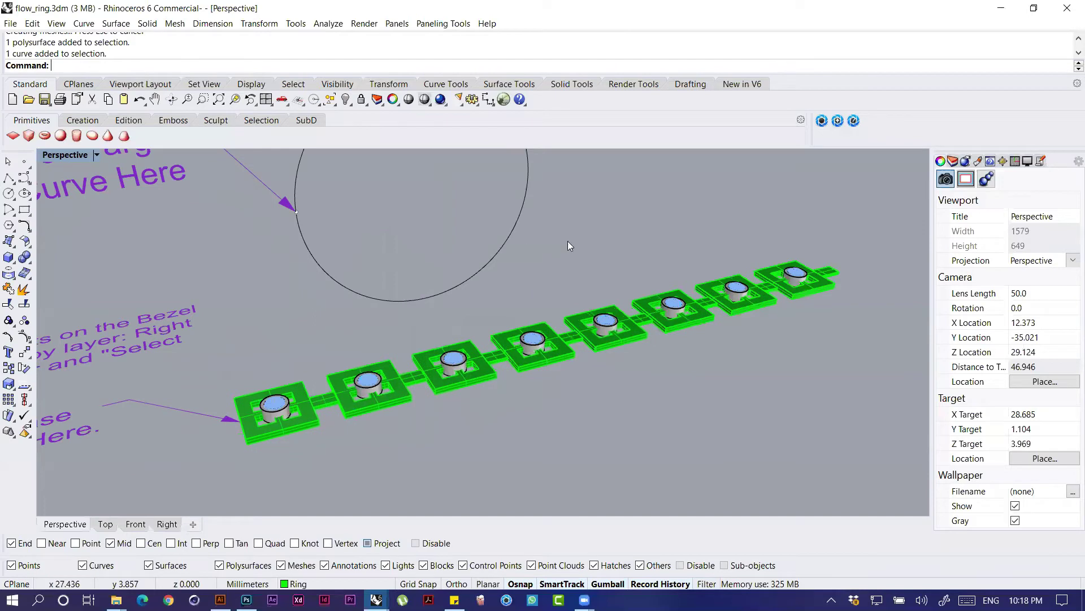
pyautogui.scroll(-1, 568, 245)
pyautogui.scroll(-2, 709, 238)
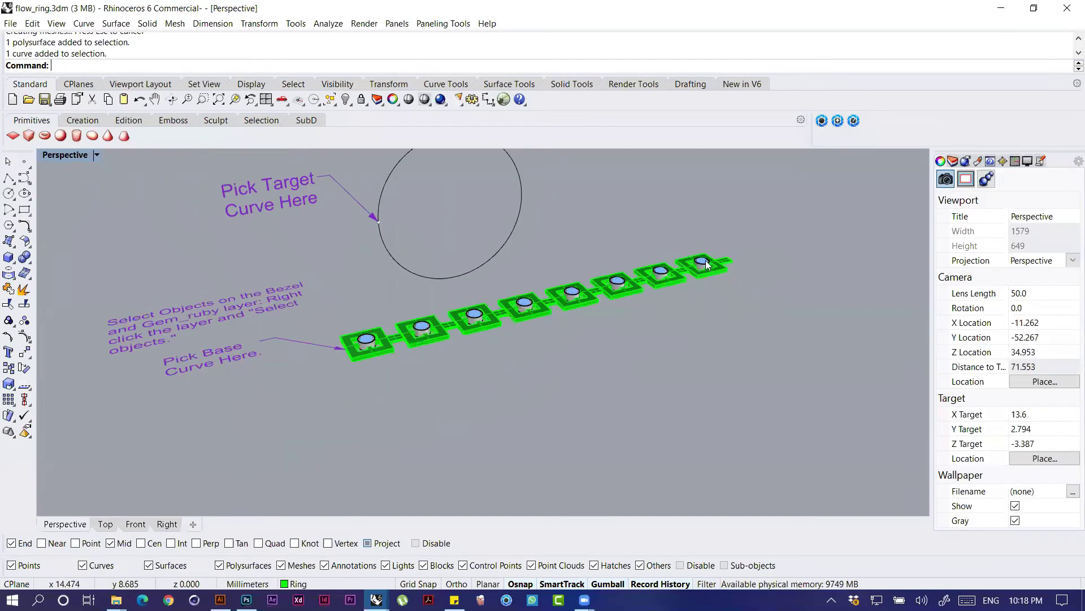
pyautogui.scroll(-2, 718, 246)
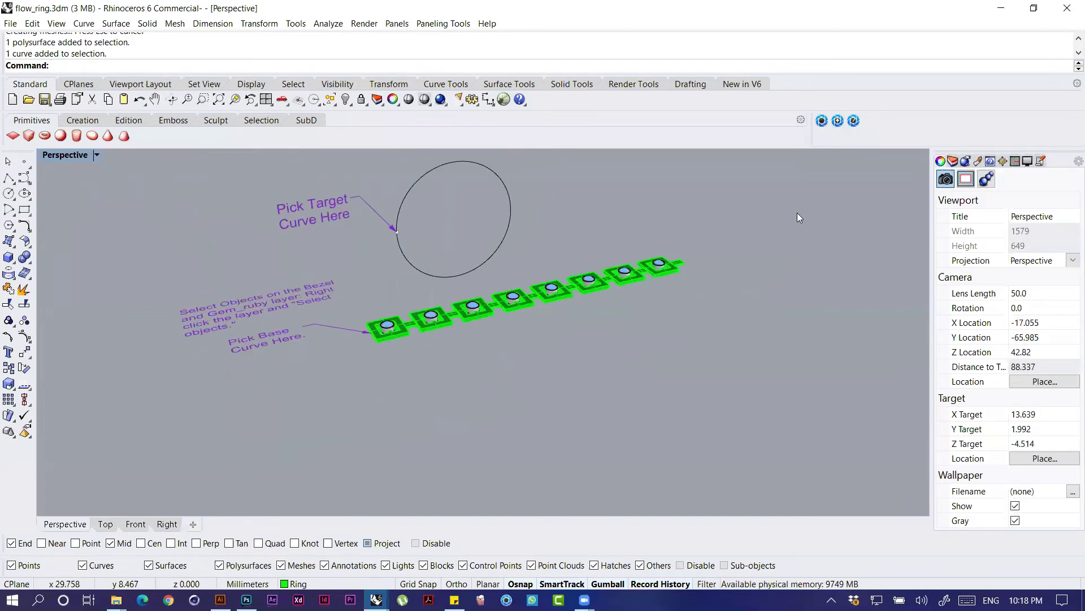
pyautogui.scroll(2, 797, 213)
pyautogui.hotkey('ctrl', 'alt', 'w')
pyautogui.scroll(2, 601, 307)
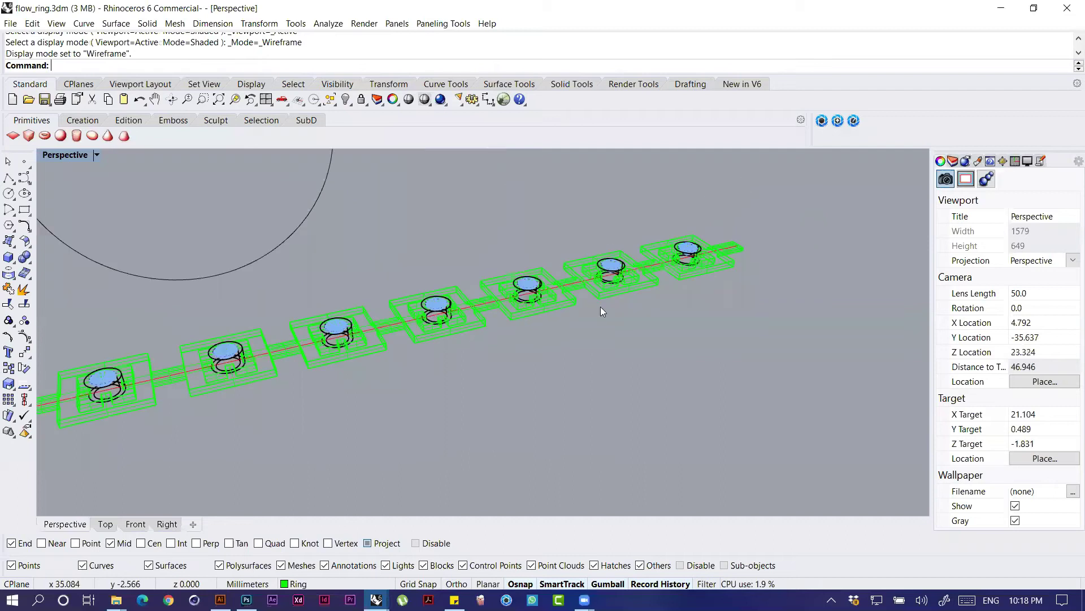
pyautogui.scroll(5, 589, 370)
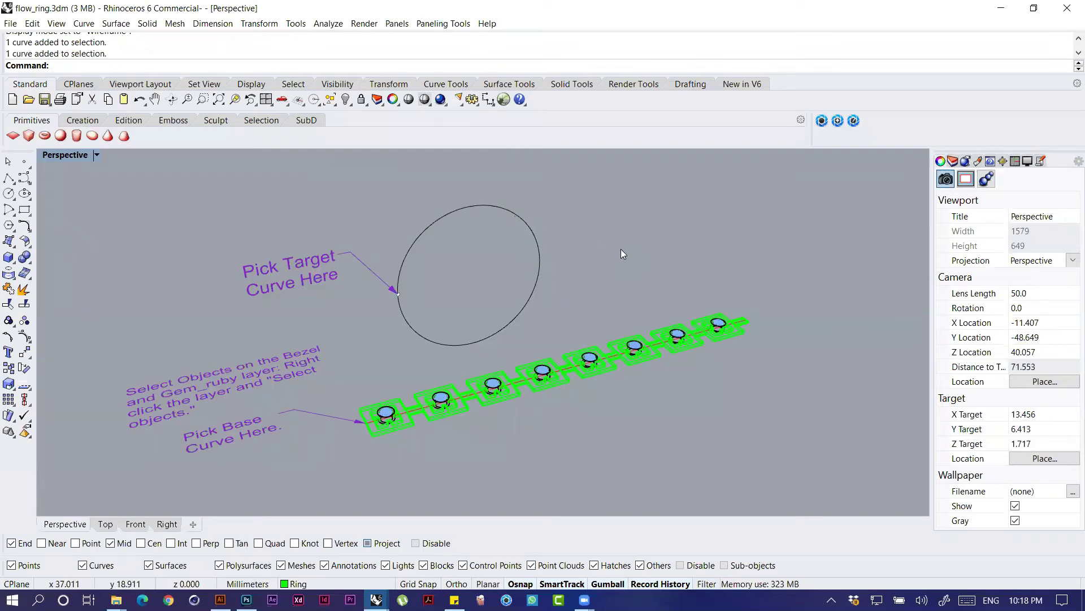
# Step: Flow a copy of the ring strip from the base line onto the target circle with Stretch=No, picking both curves at their annotated ends
pyautogui.write('F')
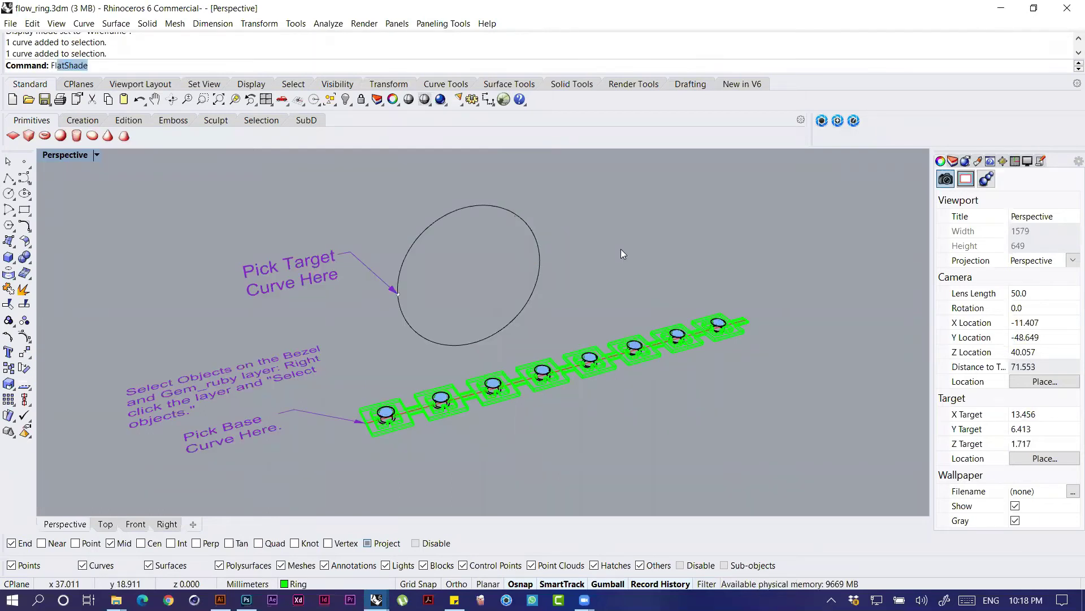
pyautogui.write('low')
pyautogui.press('Return')
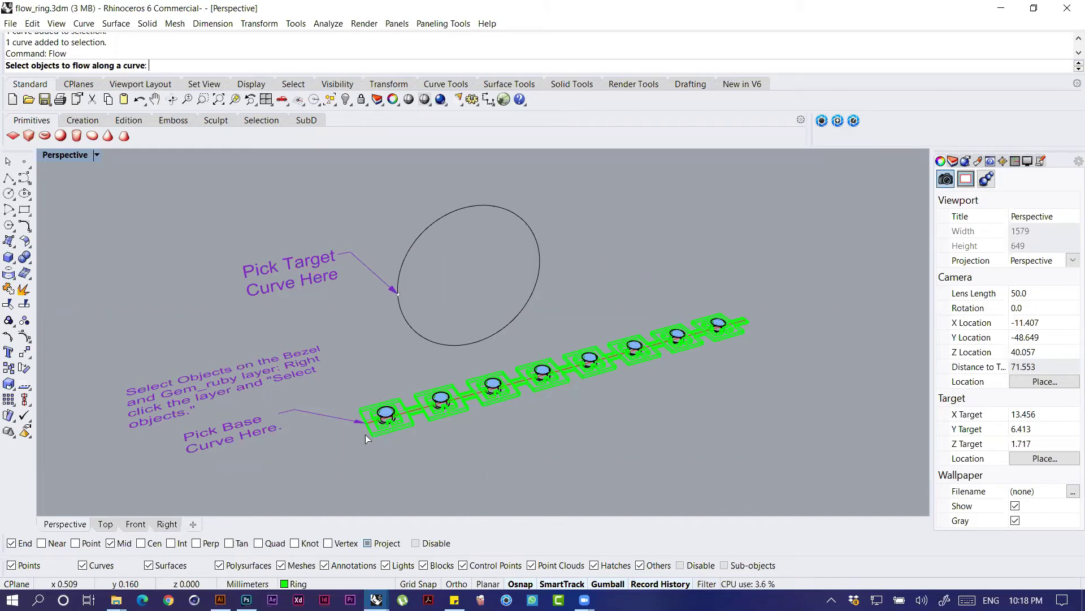
pyautogui.press('Return')
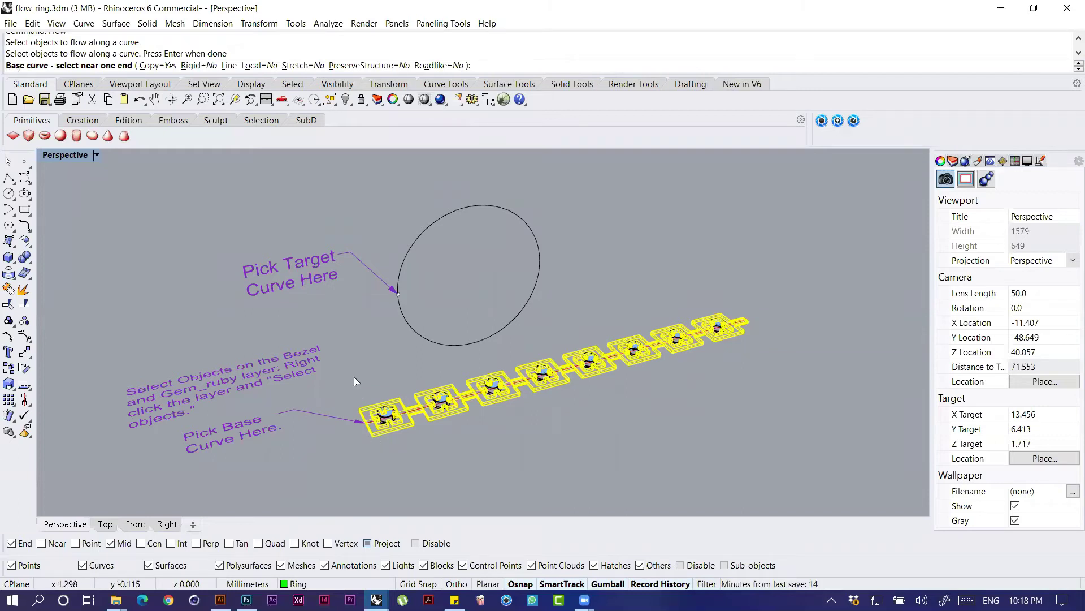
pyautogui.scroll(10, 293, 293)
pyautogui.click(293, 292)
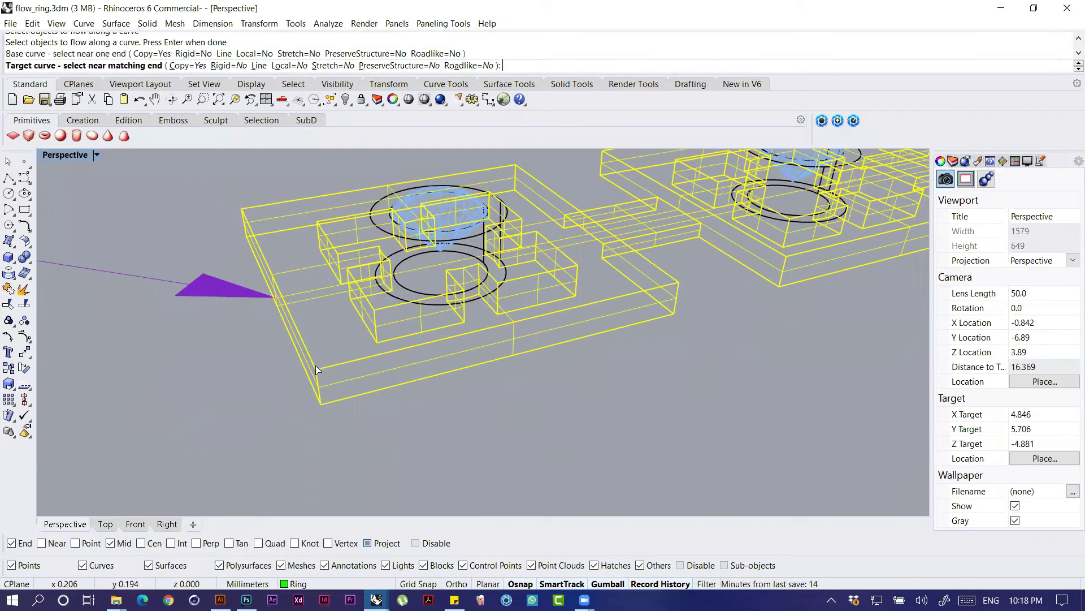
pyautogui.scroll(-10, 320, 400)
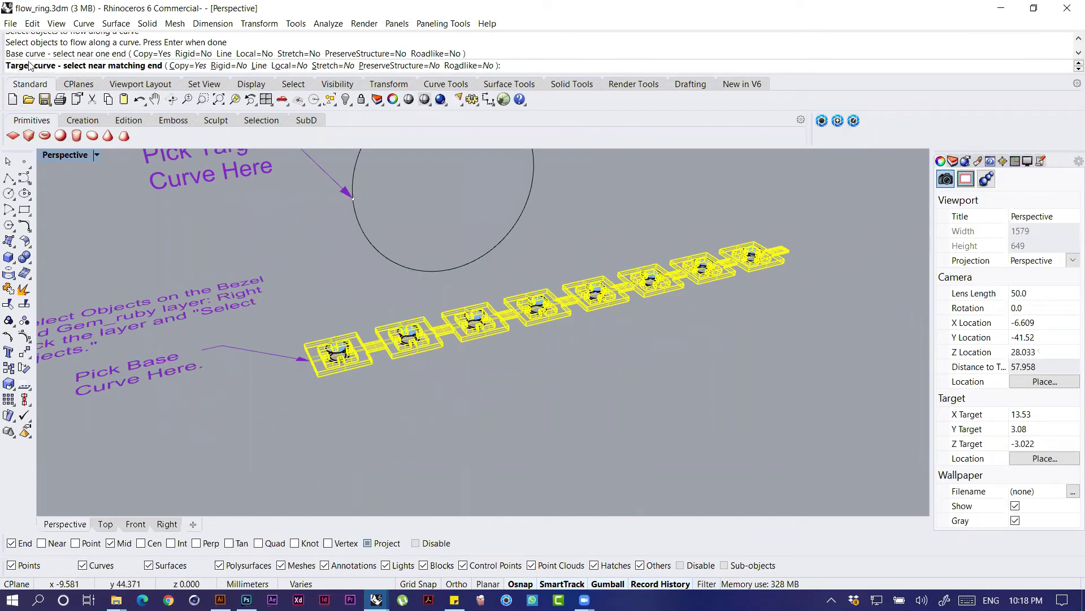
pyautogui.keyDown('shift'); pyautogui.moveTo(346, 203); pyautogui.dragTo(310, 266, button='right'); pyautogui.keyUp('shift')
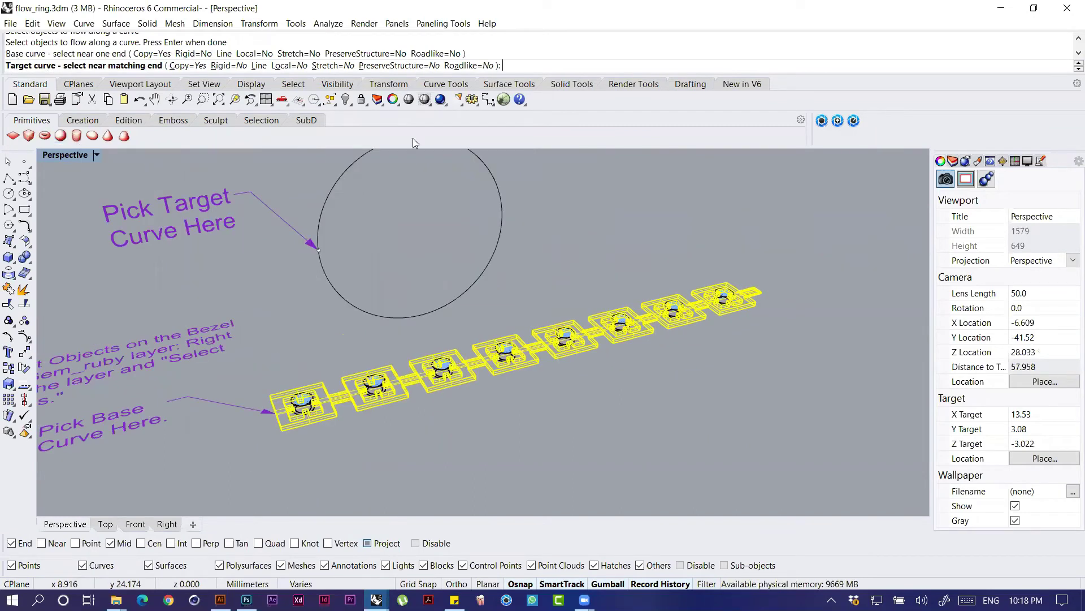
pyautogui.keyDown('shift'); pyautogui.moveTo(323, 322); pyautogui.dragTo(317, 343, button='right'); pyautogui.keyUp('shift')
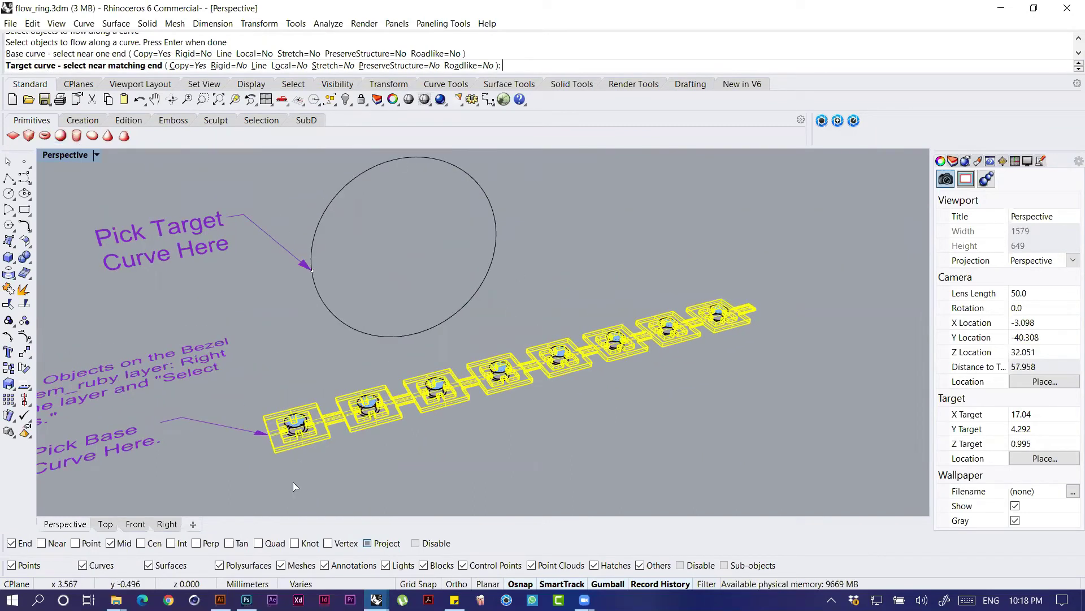
pyautogui.click(311, 264)
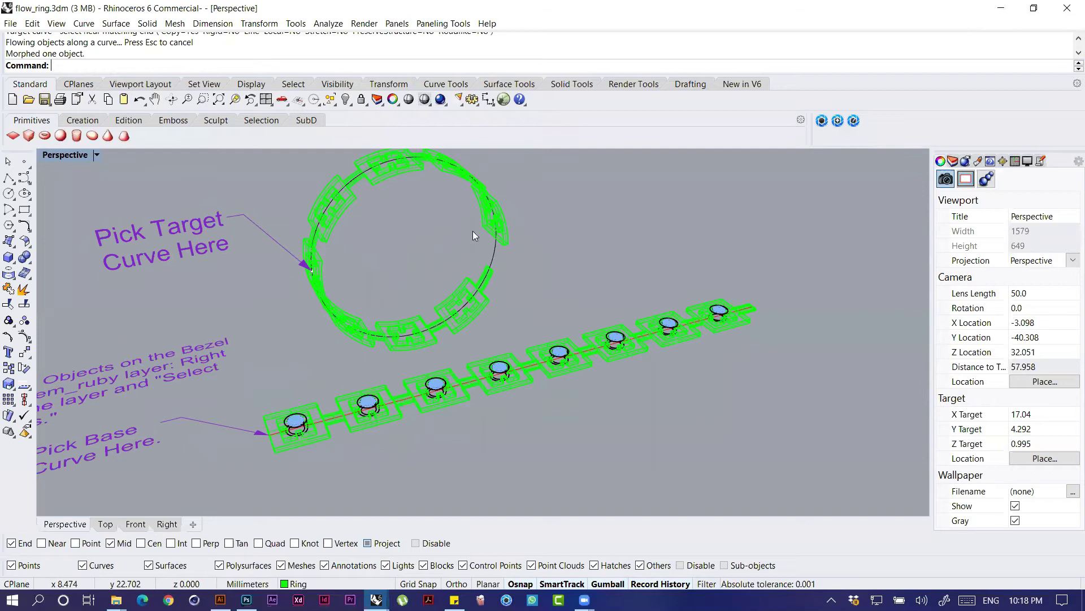
# Step: Inspect where the two ends of the flowed ring strip meet on the target circle
pyautogui.scroll(10, 540, 304)
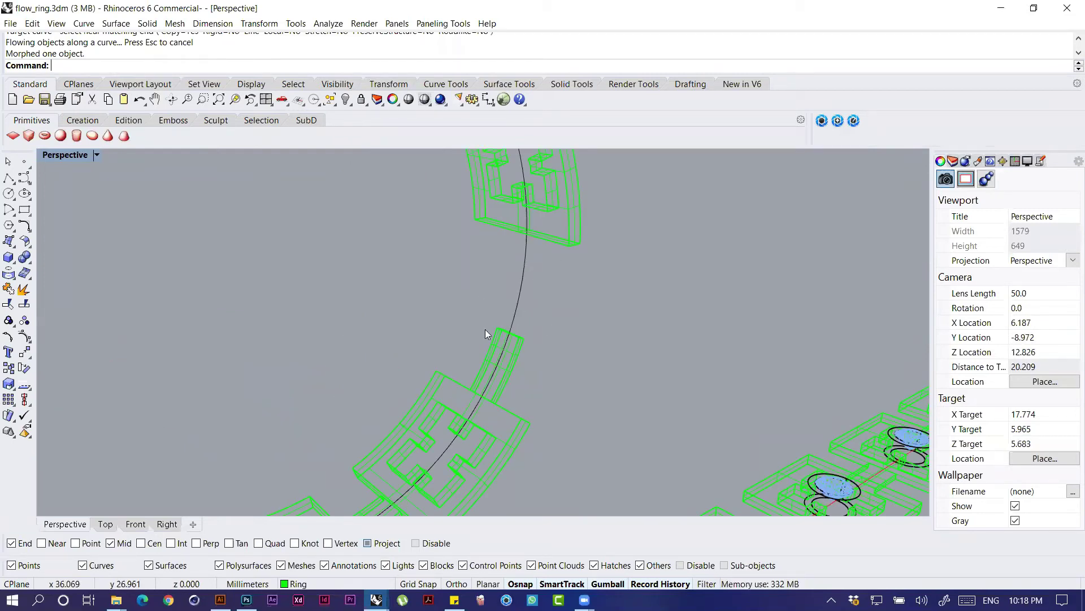
pyautogui.click(526, 287)
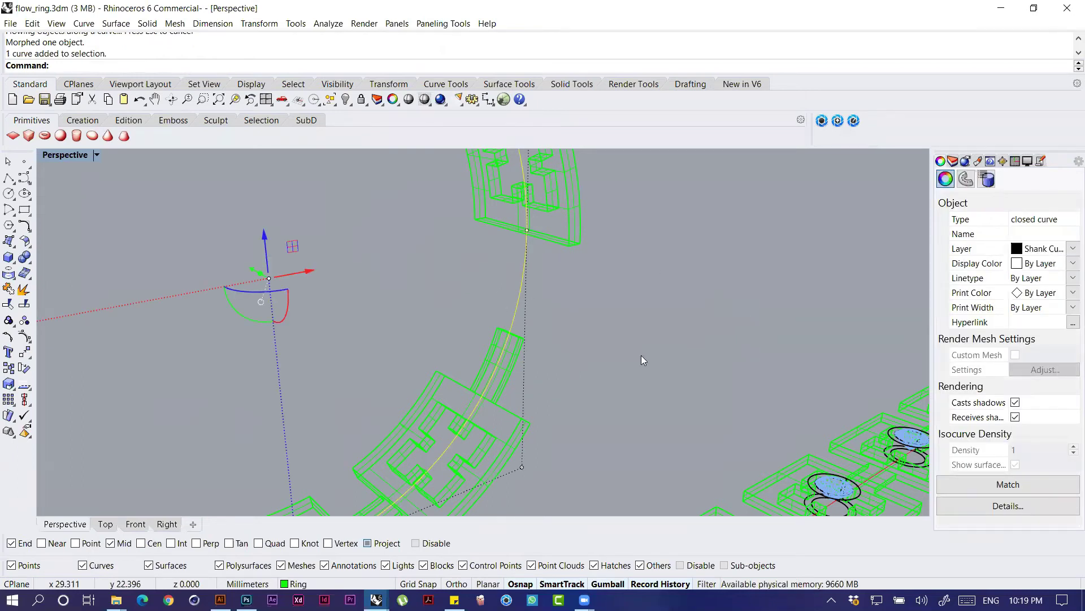
pyautogui.press('Escape')
pyautogui.moveTo(554, 340); pyautogui.dragTo(443, 314, button='right')
pyautogui.scroll(-6, 444, 313)
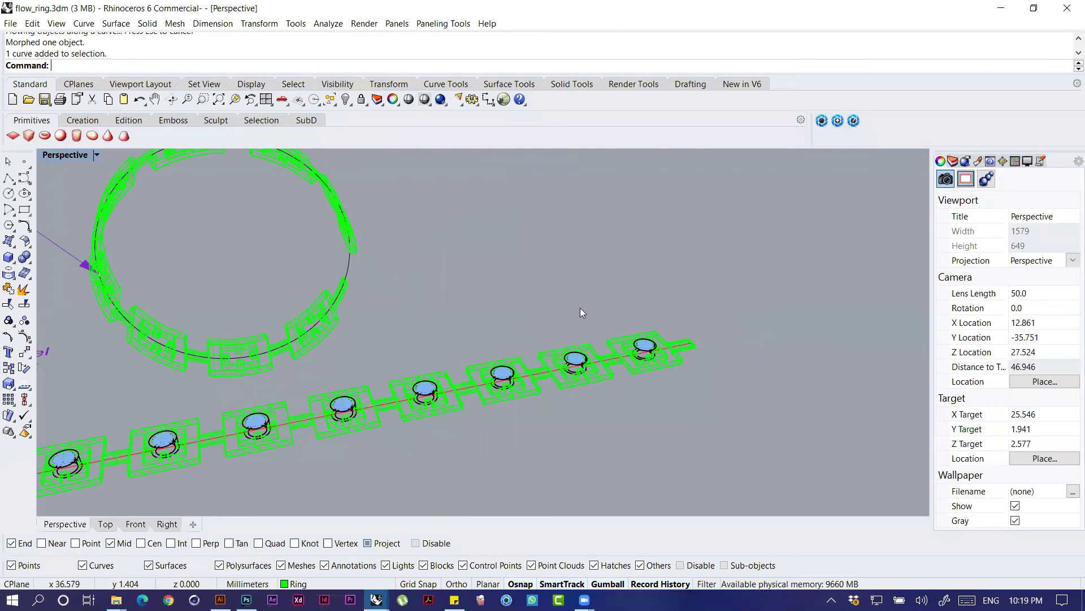
pyautogui.scroll(-2, 576, 314)
pyautogui.keyDown('shift'); pyautogui.moveTo(340, 294); pyautogui.dragTo(479, 286, button='right'); pyautogui.keyUp('shift')
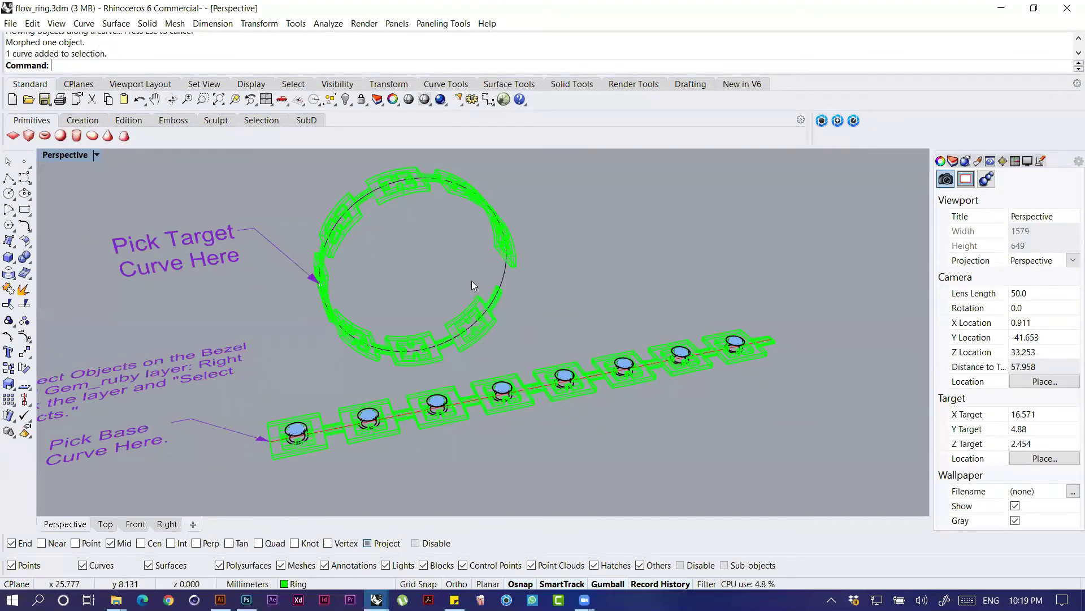
pyautogui.scroll(2, 406, 305)
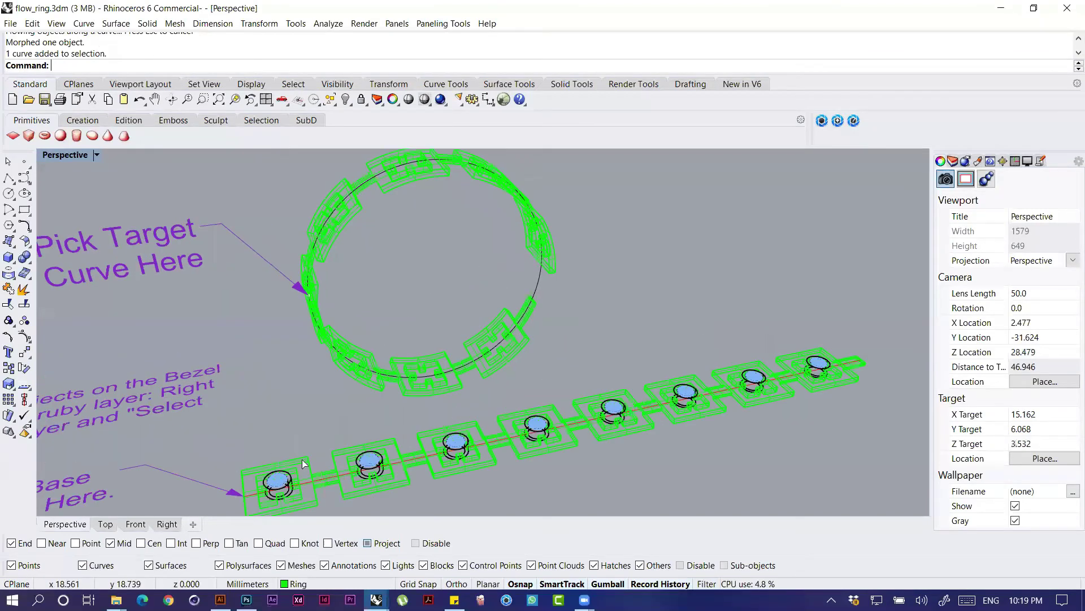
# Step: Undo the last flow and flow a copy of the ring strip from the base line onto the target circle with Stretch=Yes
pyautogui.hotkey('ctrl', 'z')
pyautogui.scroll(-2, 305, 469)
pyautogui.press('Return')
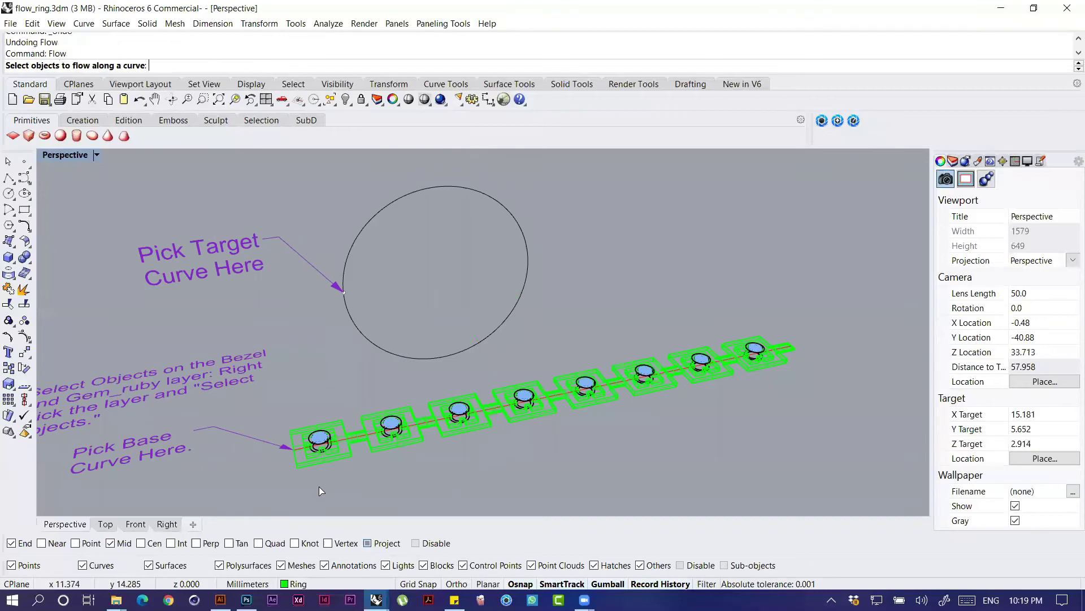
pyautogui.scroll(3, 296, 433)
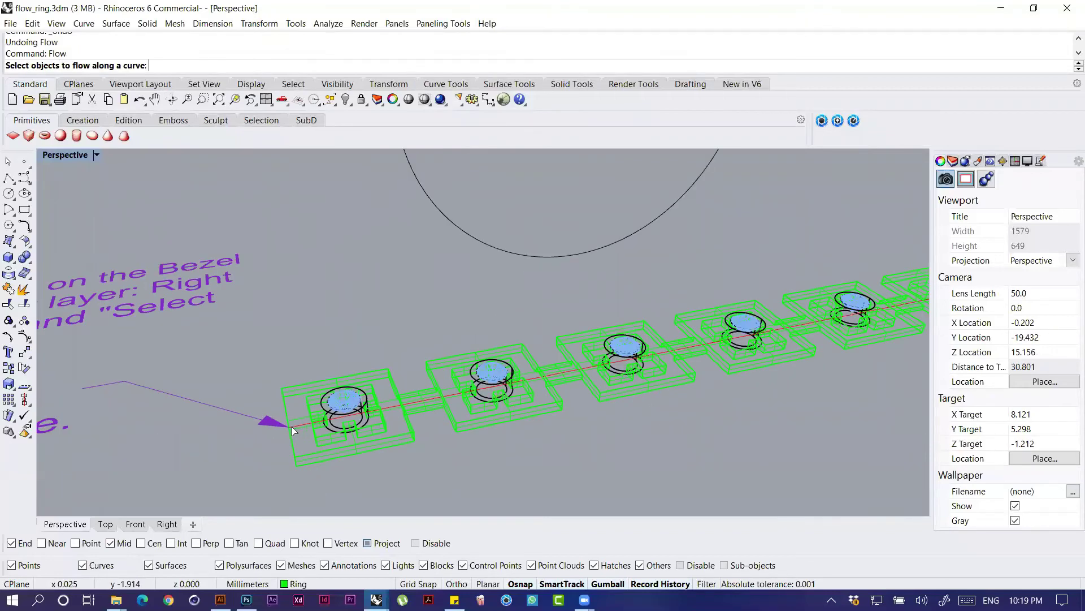
pyautogui.press('Return')
pyautogui.click(328, 68)
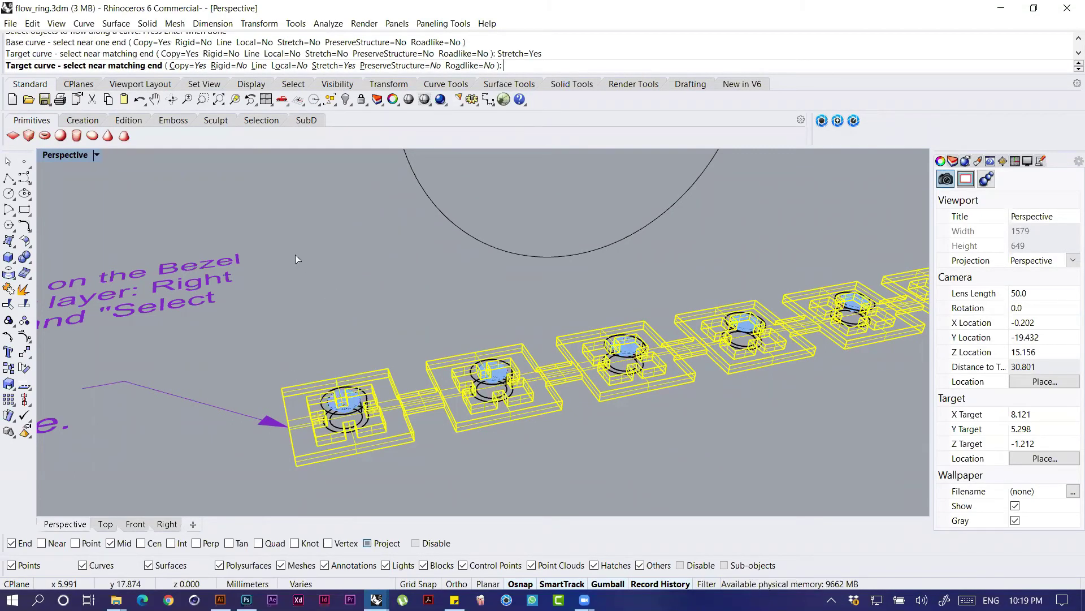
pyautogui.keyDown('shift'); pyautogui.moveTo(294, 255); pyautogui.dragTo(491, 201, button='right'); pyautogui.keyUp('shift')
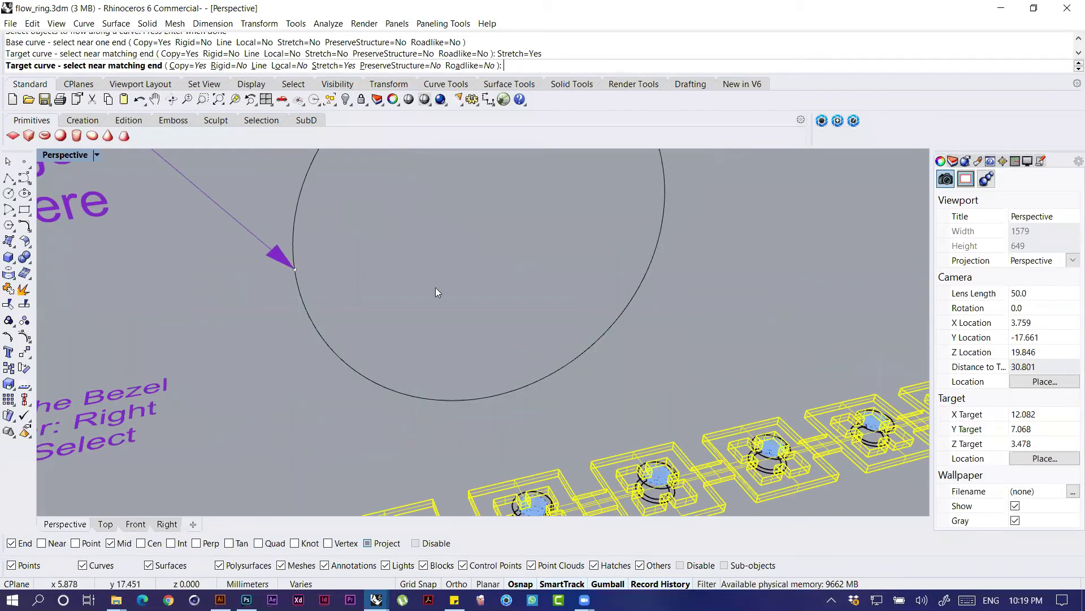
pyautogui.click(295, 255)
# Step: Inspect the stretched ring strip around the target circle and undo its flow
pyautogui.scroll(-8, 294, 254)
pyautogui.moveTo(492, 264); pyautogui.dragTo(430, 251, button='right')
pyautogui.moveTo(504, 255); pyautogui.dragTo(445, 266, button='right')
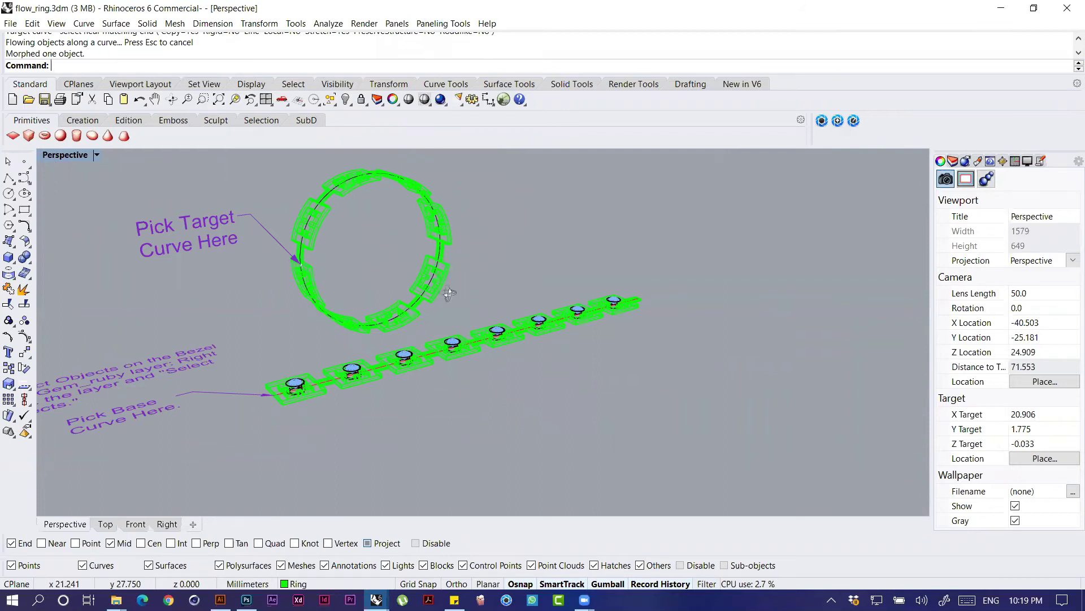
pyautogui.scroll(7, 489, 259)
pyautogui.scroll(-12, 489, 260)
pyautogui.hotkey('ctrl', 'z')
# Step: Measure the length of the target circle
pyautogui.moveTo(472, 263); pyautogui.dragTo(473, 293, button='right')
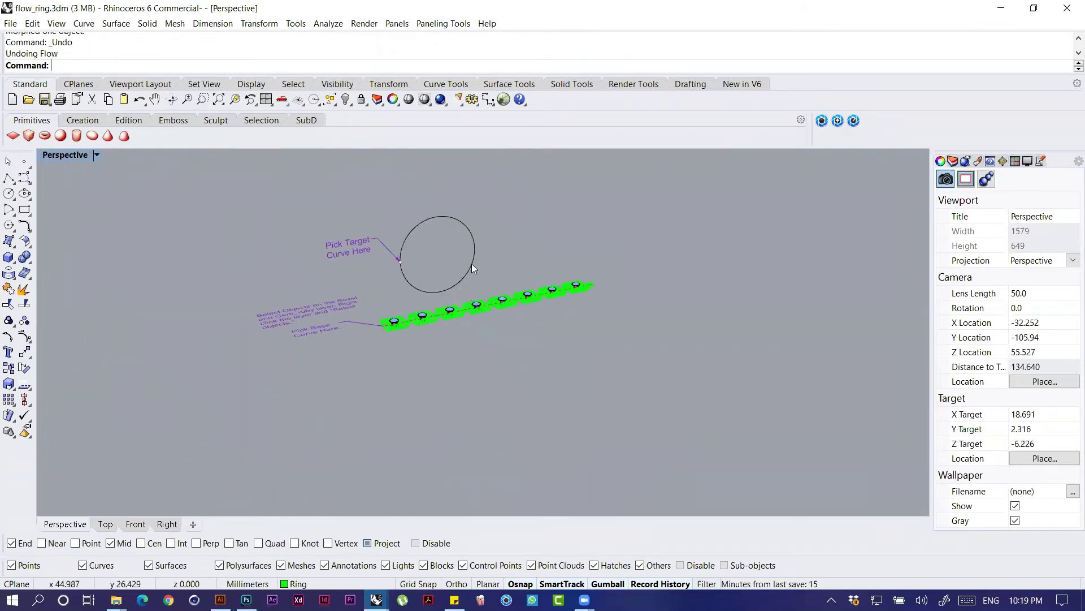
pyautogui.write('len')
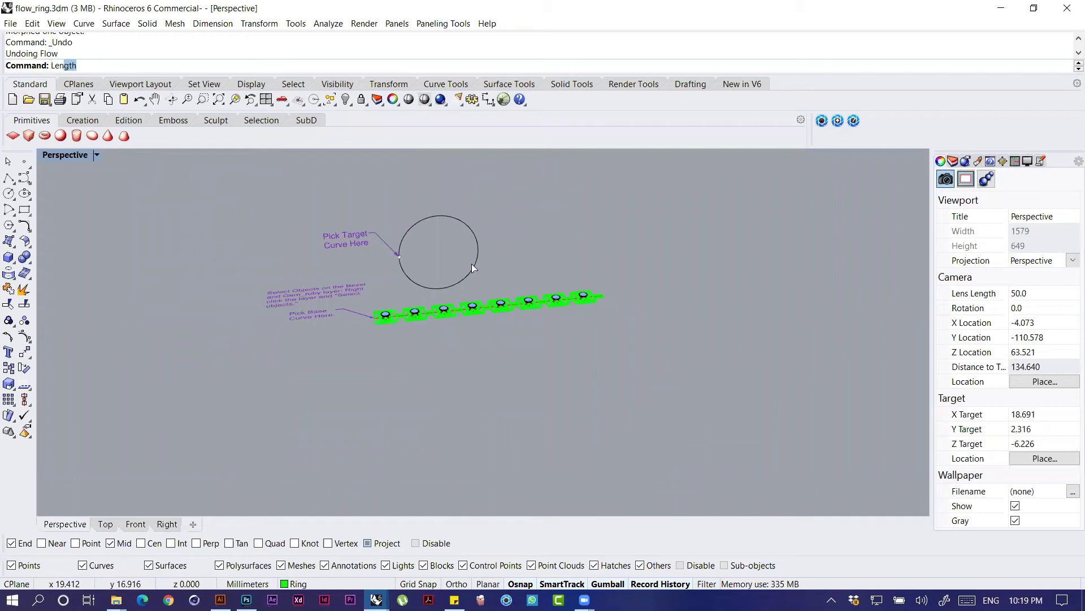
pyautogui.write('g')
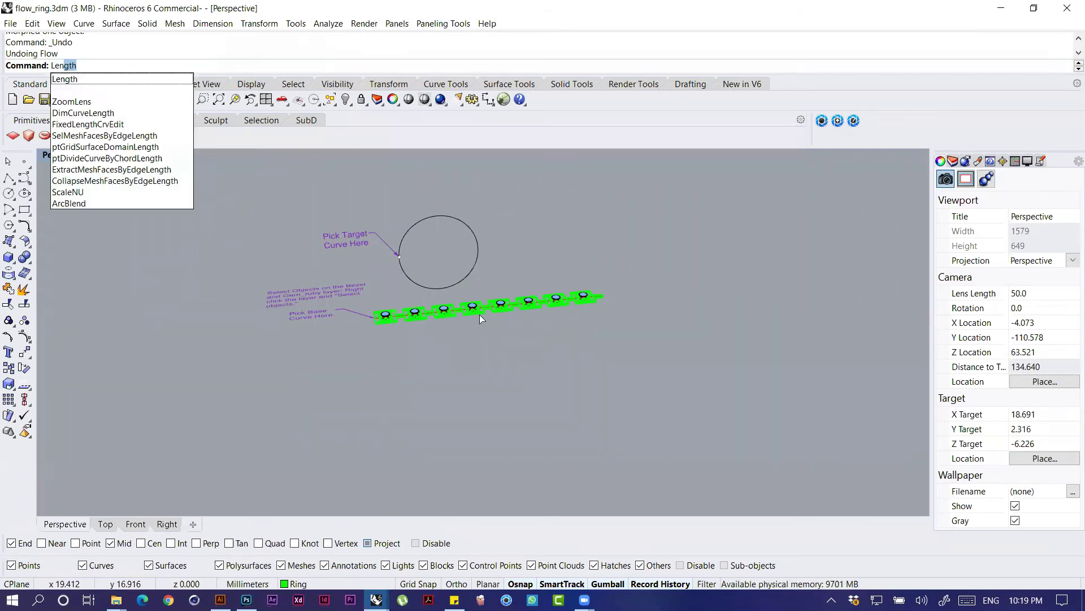
pyautogui.press('Return')
pyautogui.click(405, 279)
pyautogui.press('Return')
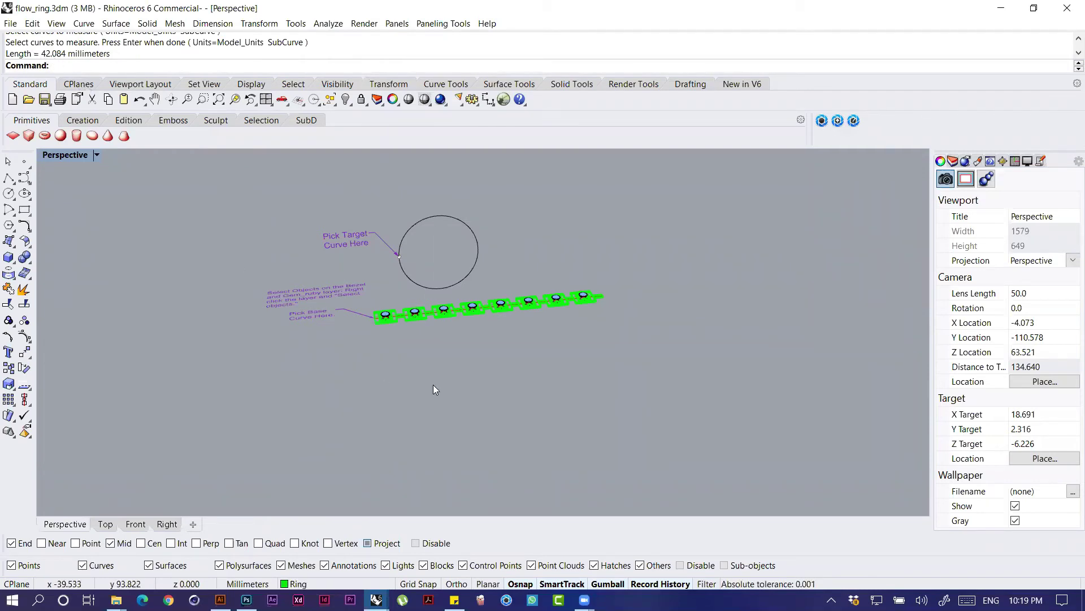
# Step: Draw a 42.084 mm line on the empty ground in front of the ring strip, running roughly alongside it
pyautogui.write('Line')
pyautogui.press('Return')
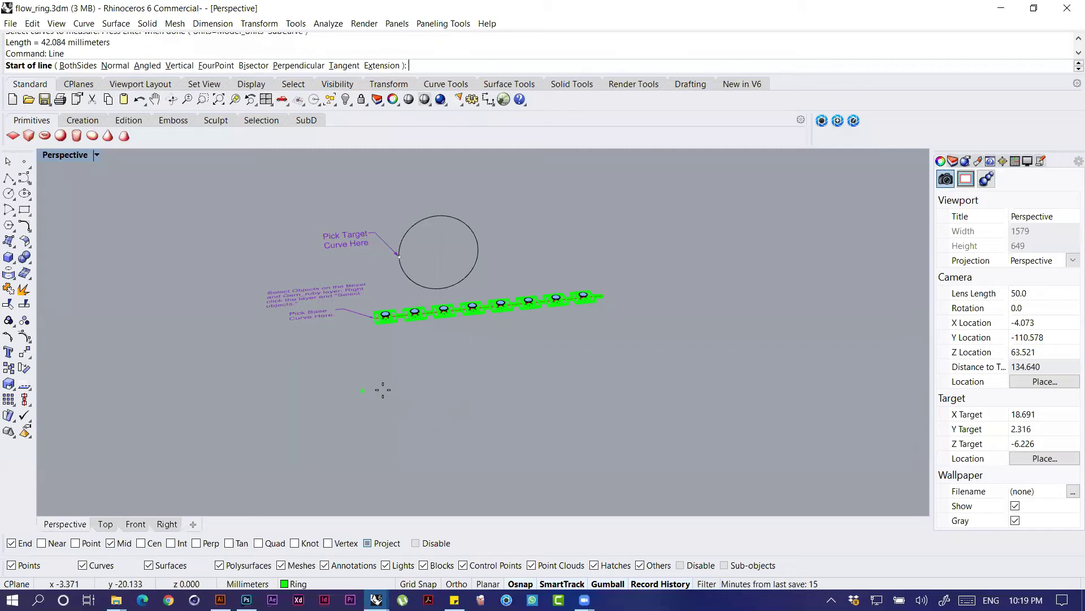
pyautogui.click(364, 389)
pyautogui.write('42')
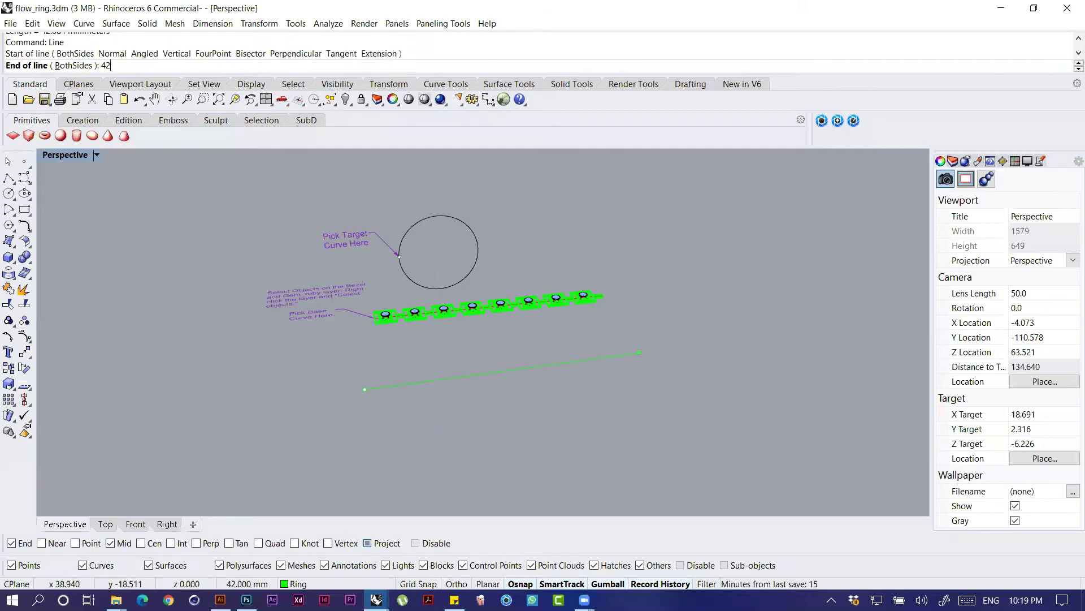
pyautogui.write('.084')
pyautogui.press('Return')
pyautogui.click(650, 352)
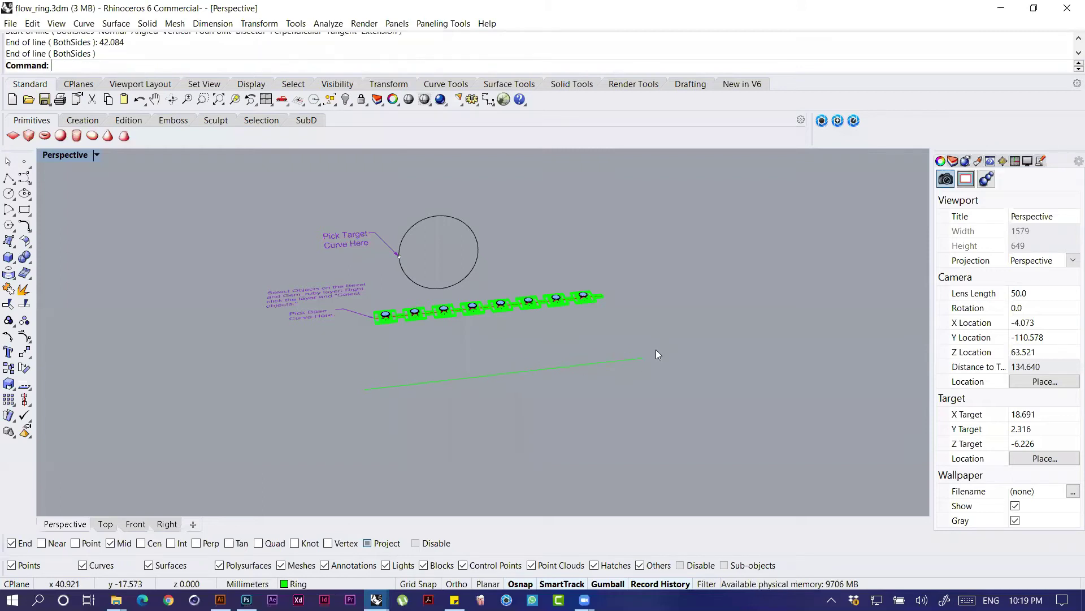
pyautogui.scroll(4, 641, 347)
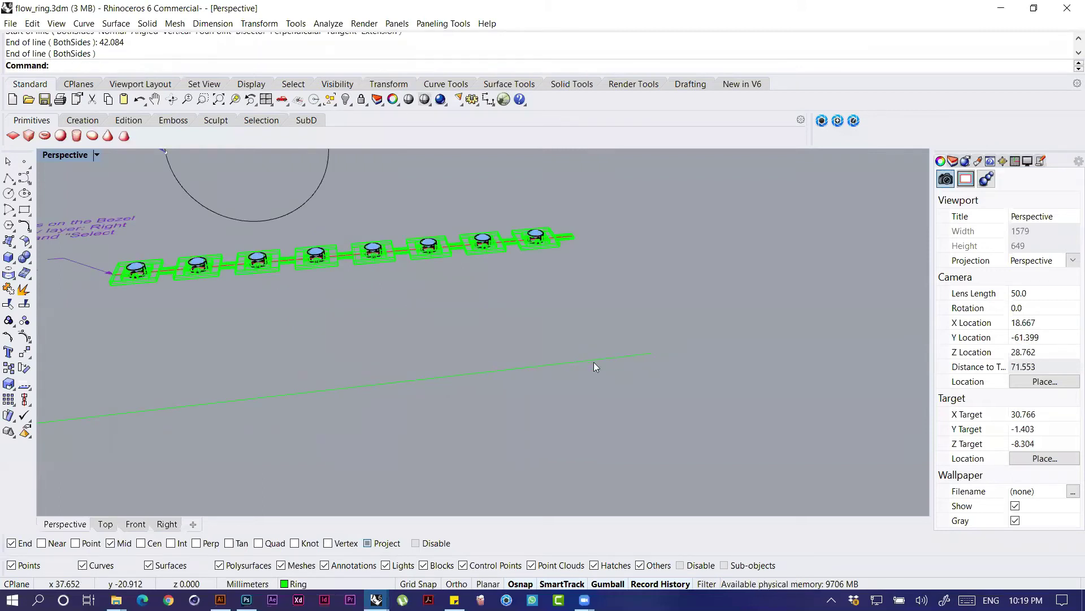
pyautogui.scroll(-3, 593, 366)
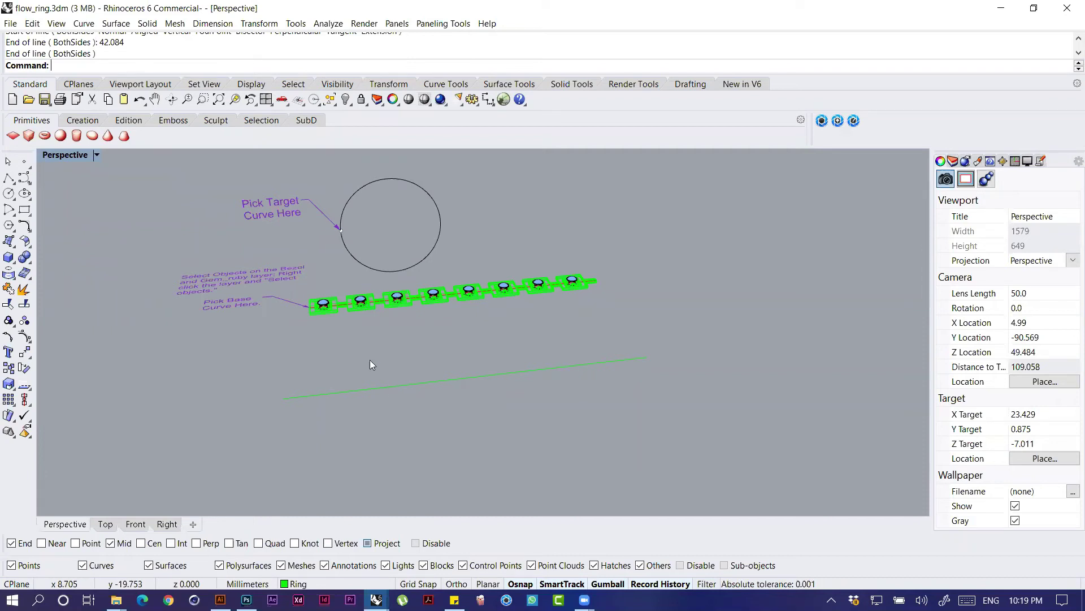
pyautogui.moveTo(338, 325); pyautogui.dragTo(254, 399, button='right')
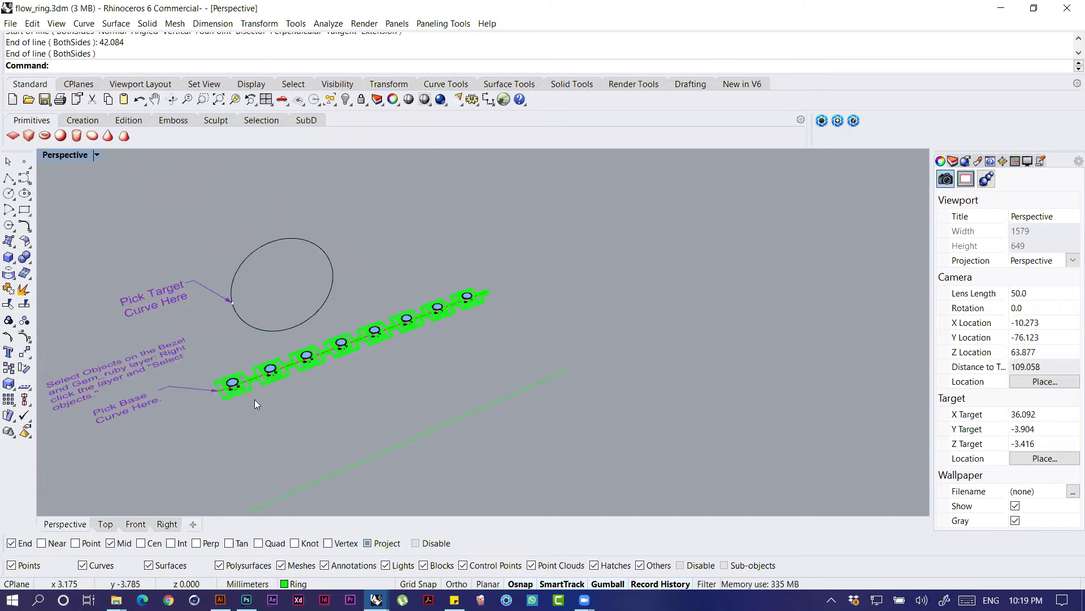
pyautogui.write('Flow')
pyautogui.press('Return')
pyautogui.scroll(2, 339, 339)
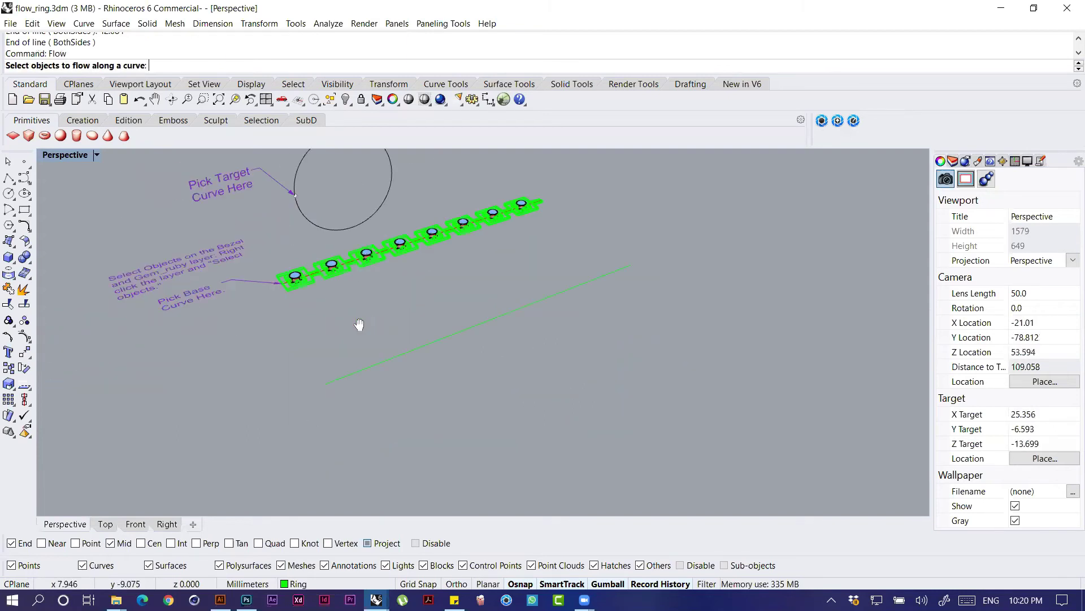
pyautogui.scroll(3, 295, 283)
pyautogui.click(305, 277)
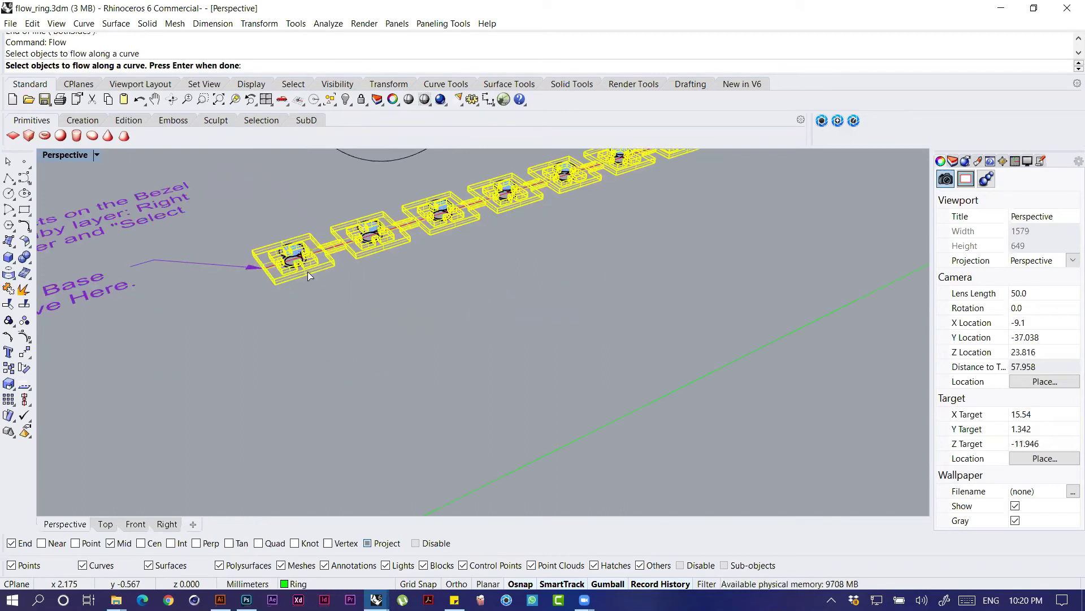
pyautogui.scroll(5, 299, 257)
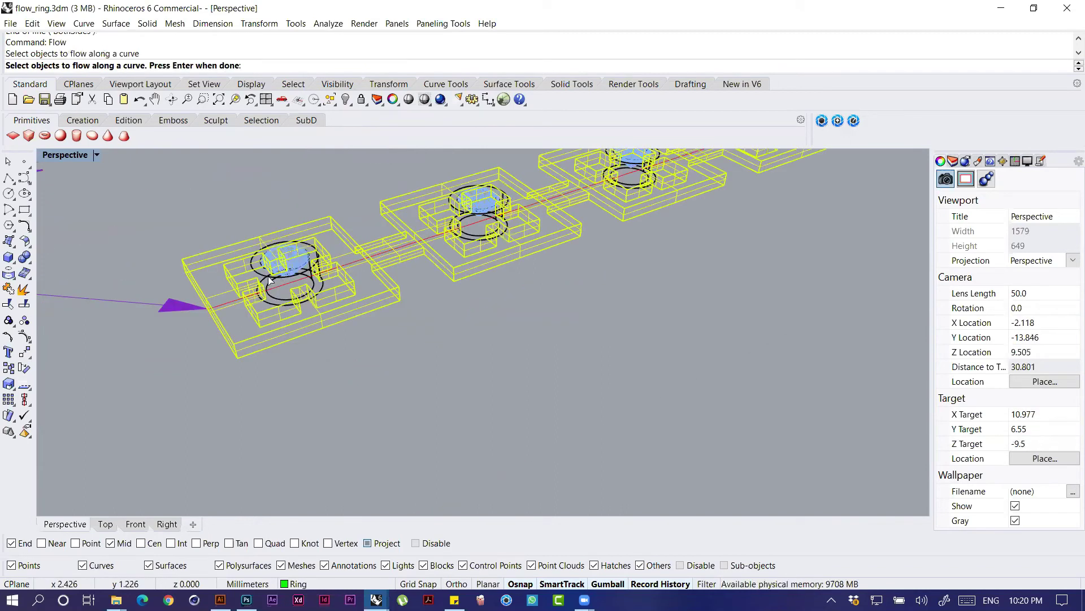
pyautogui.click(200, 295)
pyautogui.scroll(-8, 206, 297)
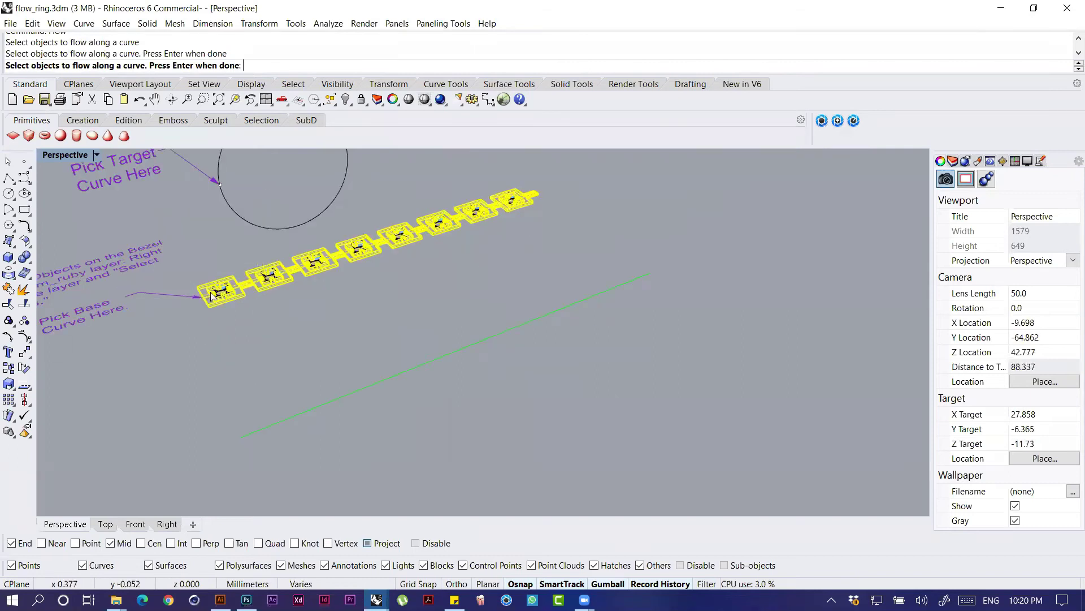
pyautogui.scroll(4, 204, 297)
pyautogui.keyDown('ctrl'); pyautogui.click(197, 300); pyautogui.keyUp('ctrl')
pyautogui.scroll(7, 173, 279)
pyautogui.scroll(-2, 173, 280)
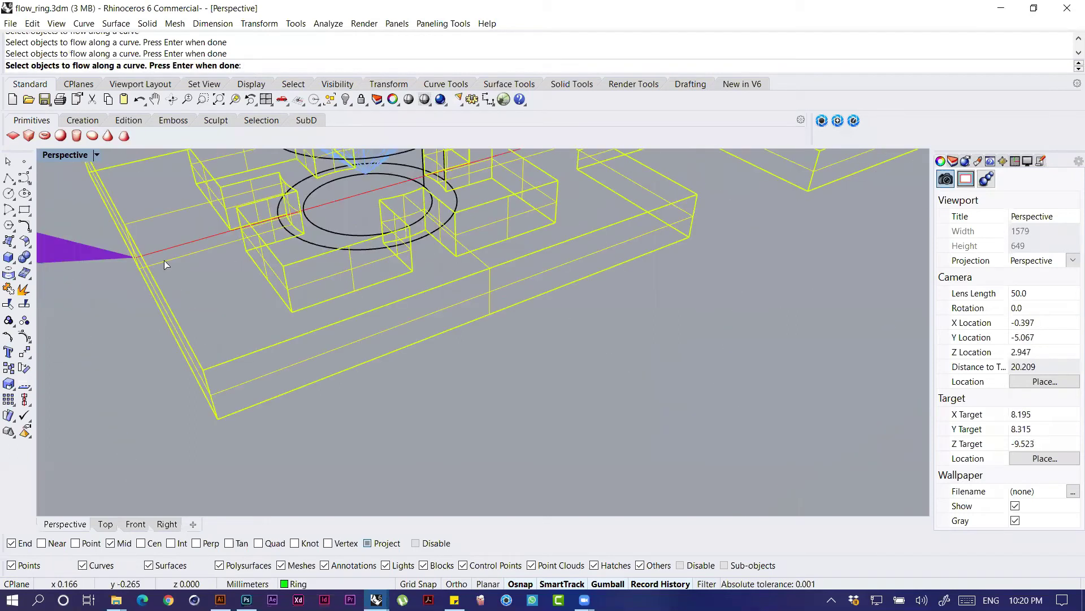
pyautogui.scroll(-7, 178, 277)
pyautogui.press('Return')
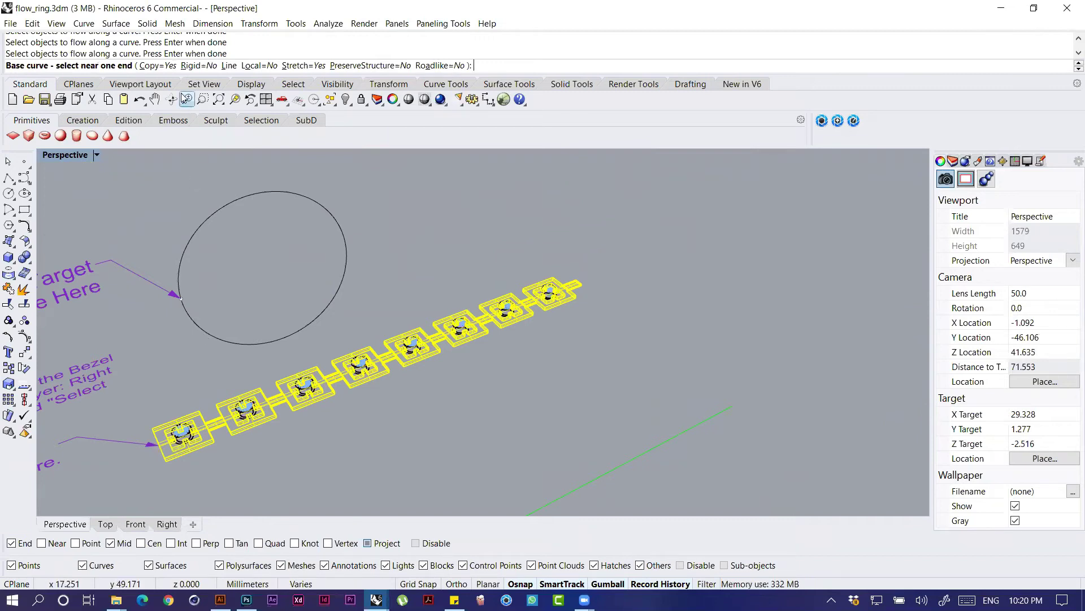
pyautogui.click(193, 65)
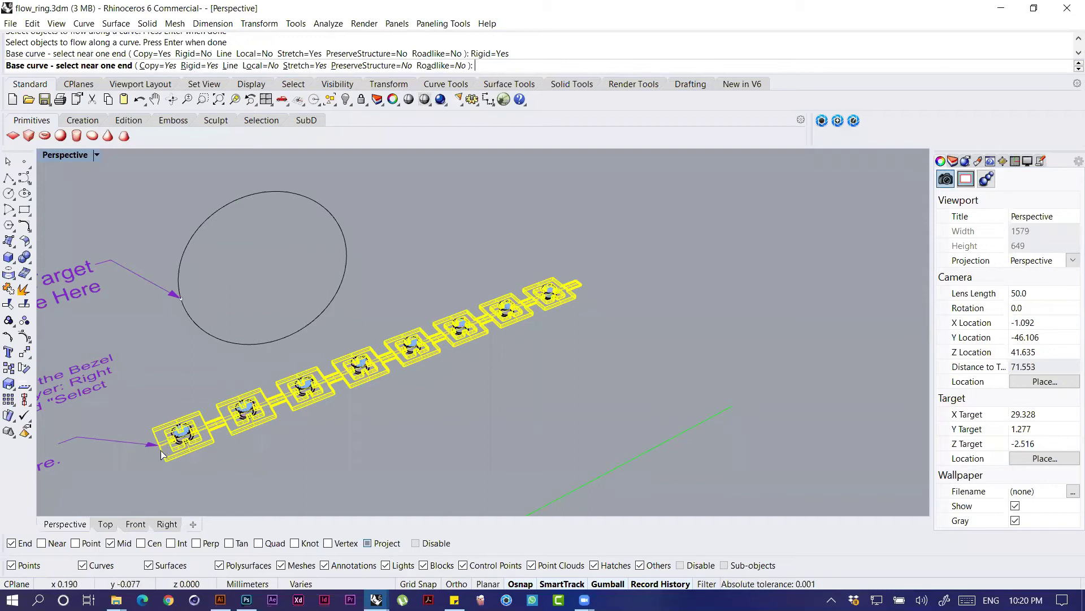
pyautogui.scroll(6, 192, 370)
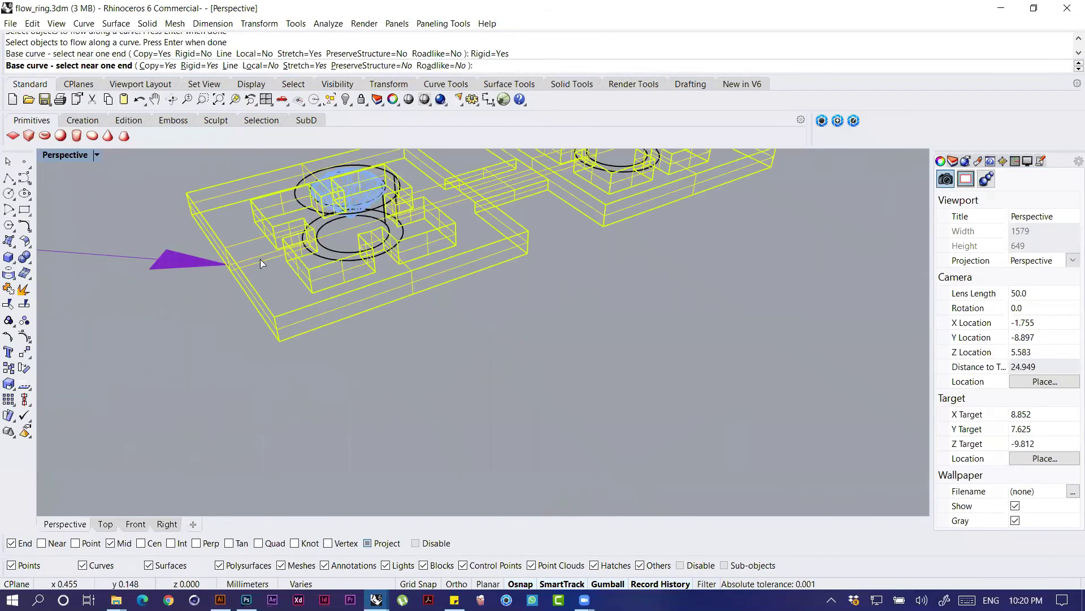
pyautogui.press('Escape')
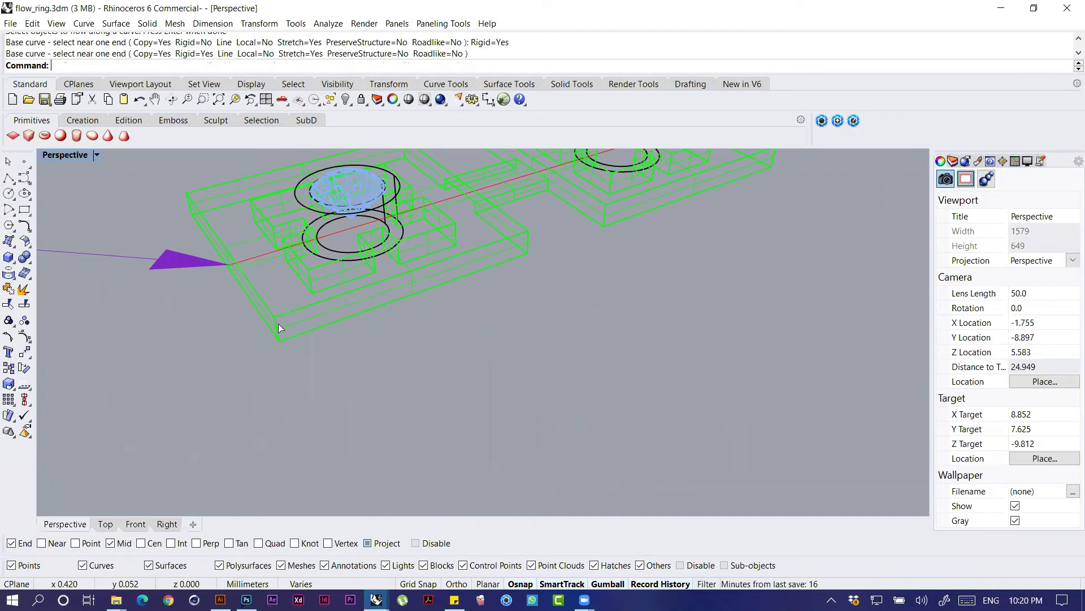
# Step: Flow a copy of the ring strip from the base line onto the target circle with Rigid=Yes and Stretch=Yes
pyautogui.rightClick(270, 309)
pyautogui.click(269, 308)
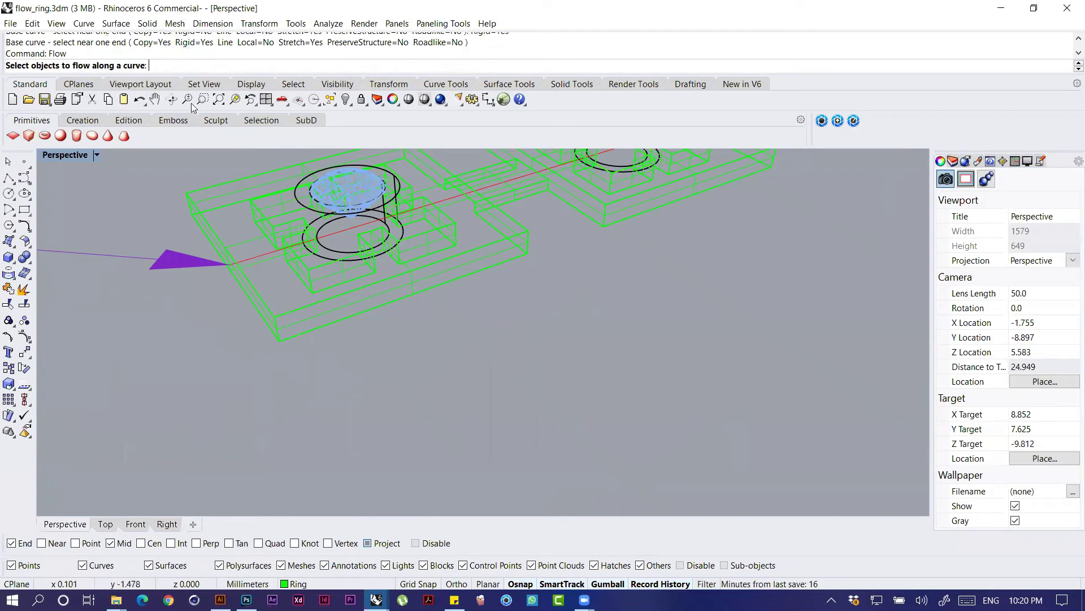
pyautogui.press('Return')
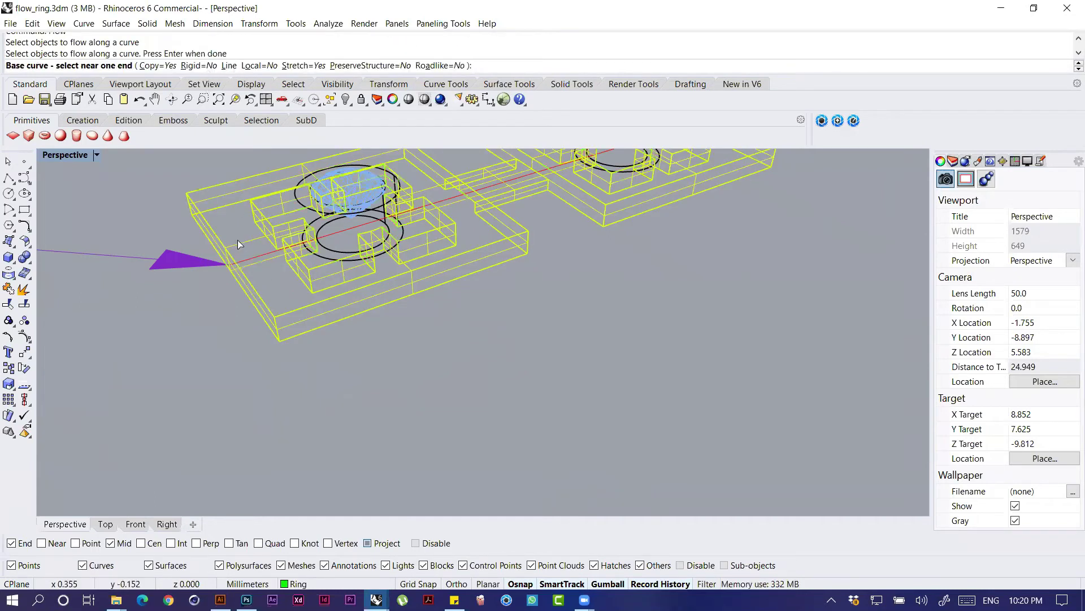
pyautogui.click(296, 242)
pyautogui.click(228, 65)
pyautogui.scroll(-5, 224, 260)
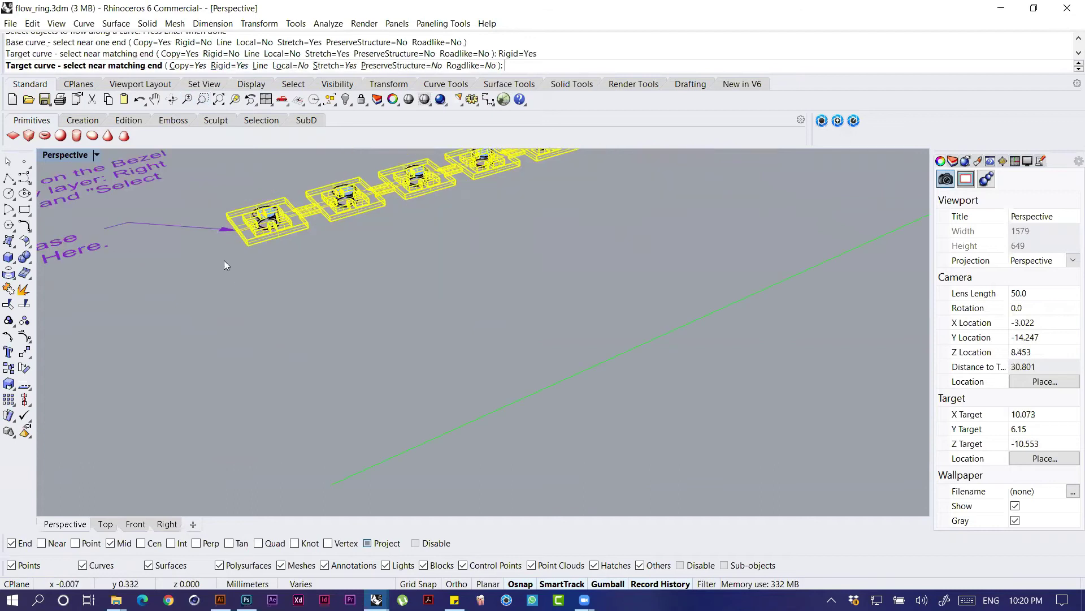
pyautogui.scroll(-8, 226, 262)
pyautogui.keyDown('shift'); pyautogui.moveTo(242, 152); pyautogui.dragTo(234, 239, button='right'); pyautogui.keyUp('shift')
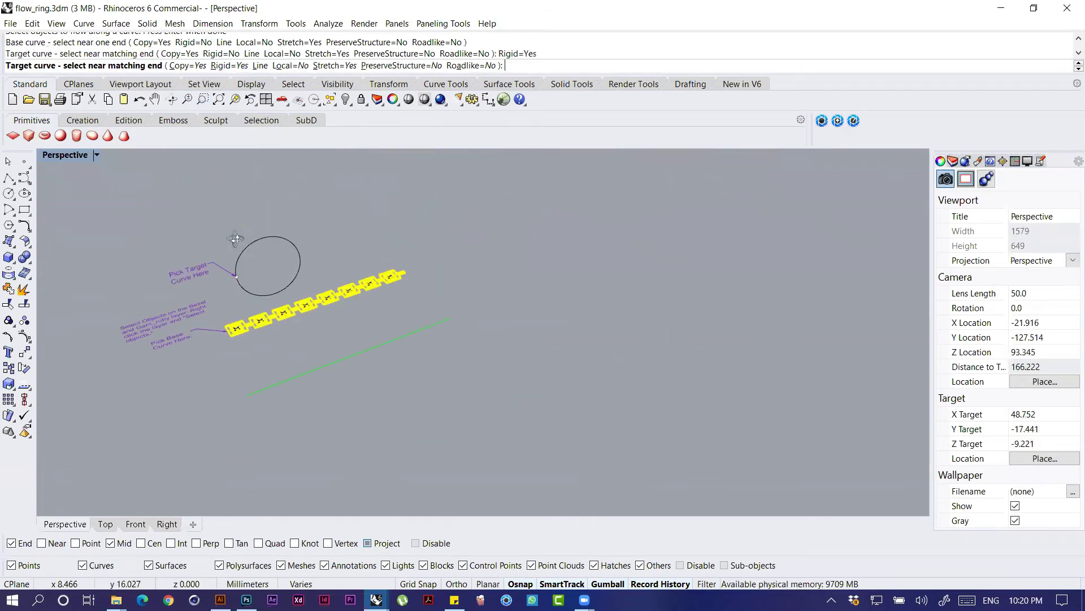
pyautogui.click(281, 238)
pyautogui.scroll(4, 282, 239)
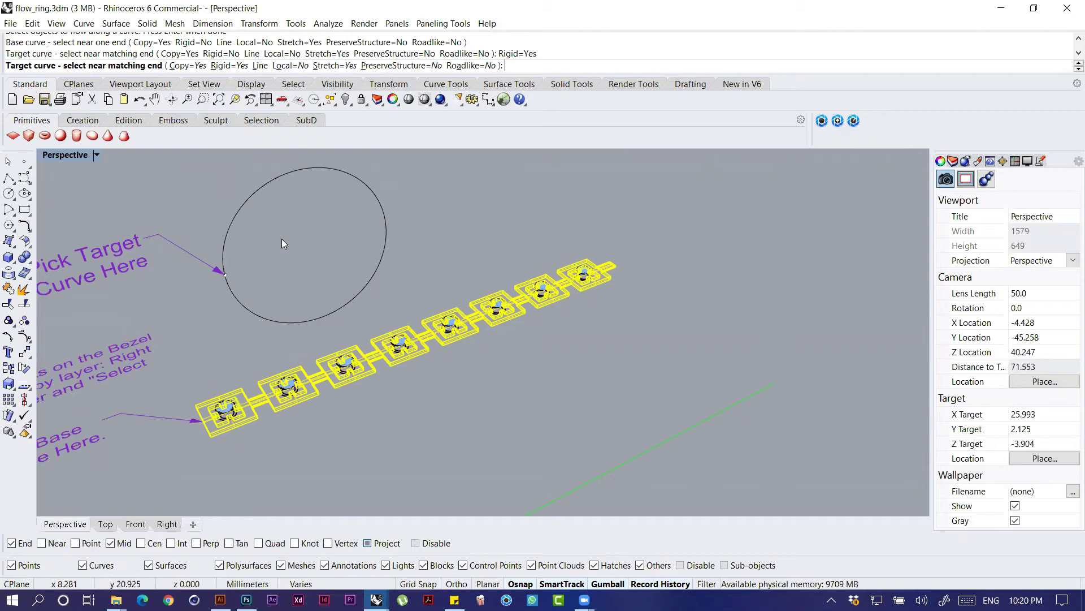
pyautogui.moveTo(282, 239); pyautogui.dragTo(154, 303, button='right')
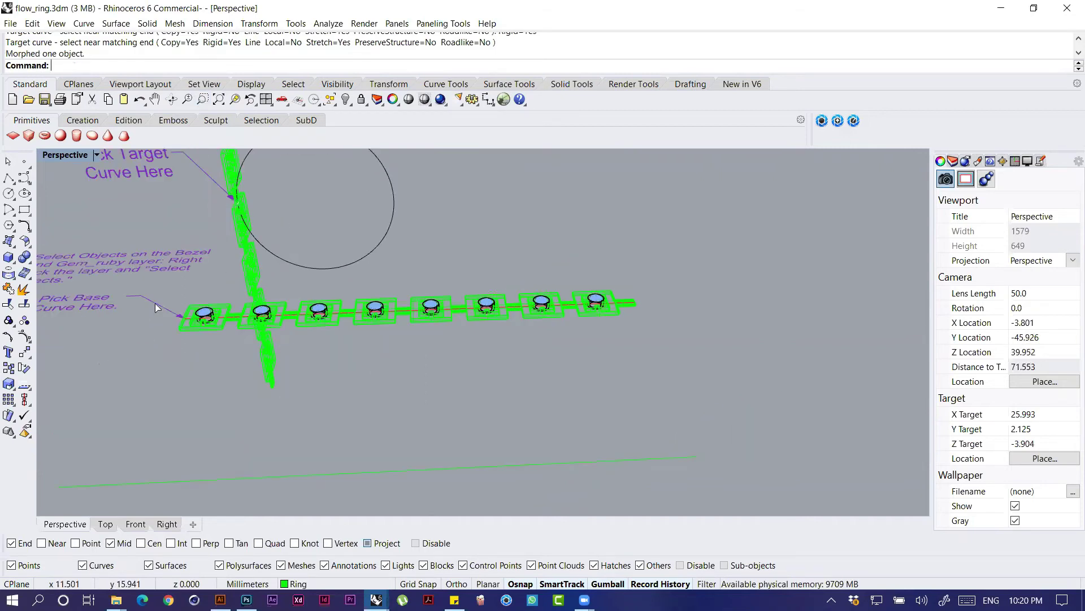
# Step: Undo the rigid flow and try to pick the ring strip with its bezel and gem pieces for another Flow
pyautogui.hotkey('ctrl', 'z')
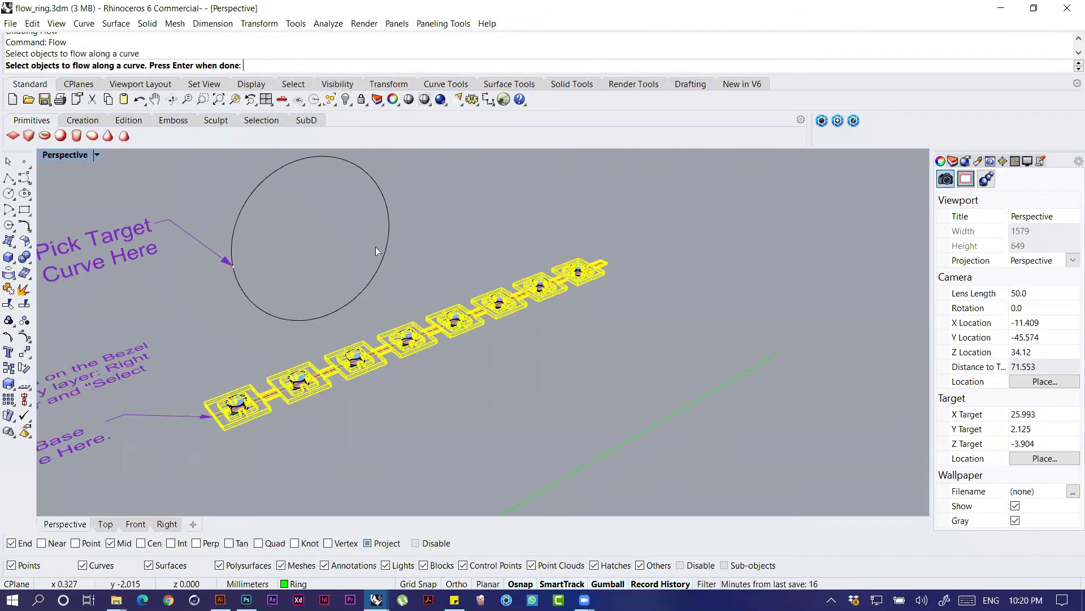
pyautogui.scroll(5, 375, 246)
pyautogui.scroll(-2, 364, 266)
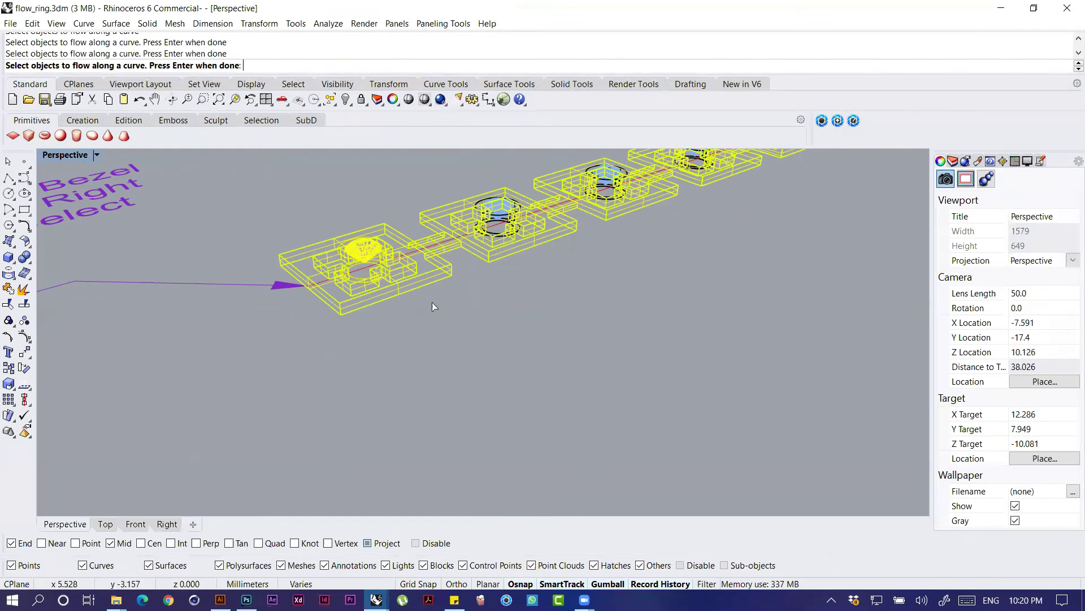
pyautogui.moveTo(482, 270); pyautogui.dragTo(432, 303, button='right')
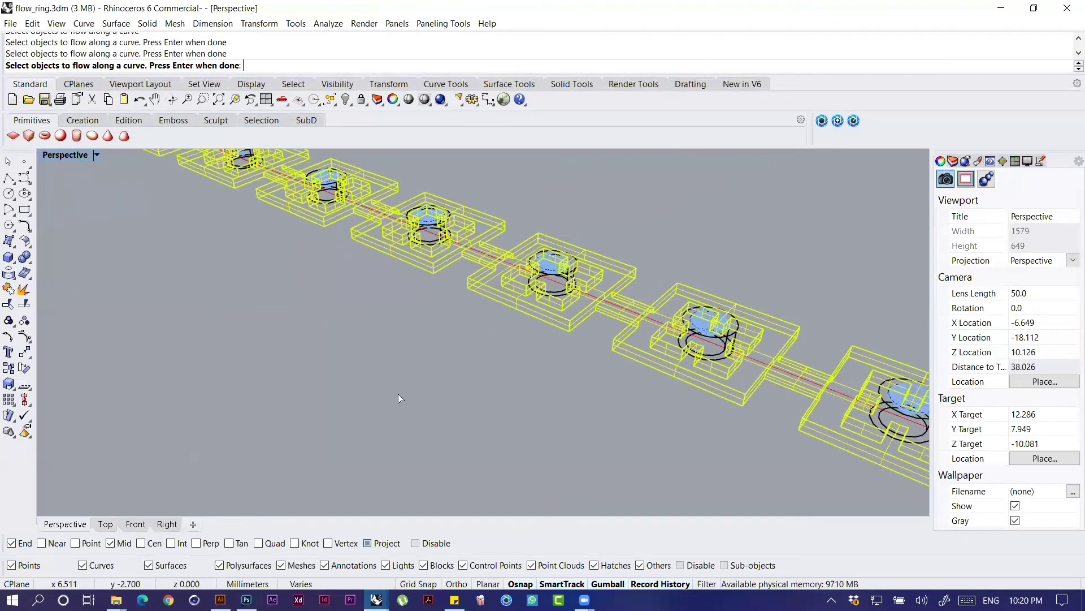
pyautogui.moveTo(397, 393); pyautogui.dragTo(237, 396, button='right')
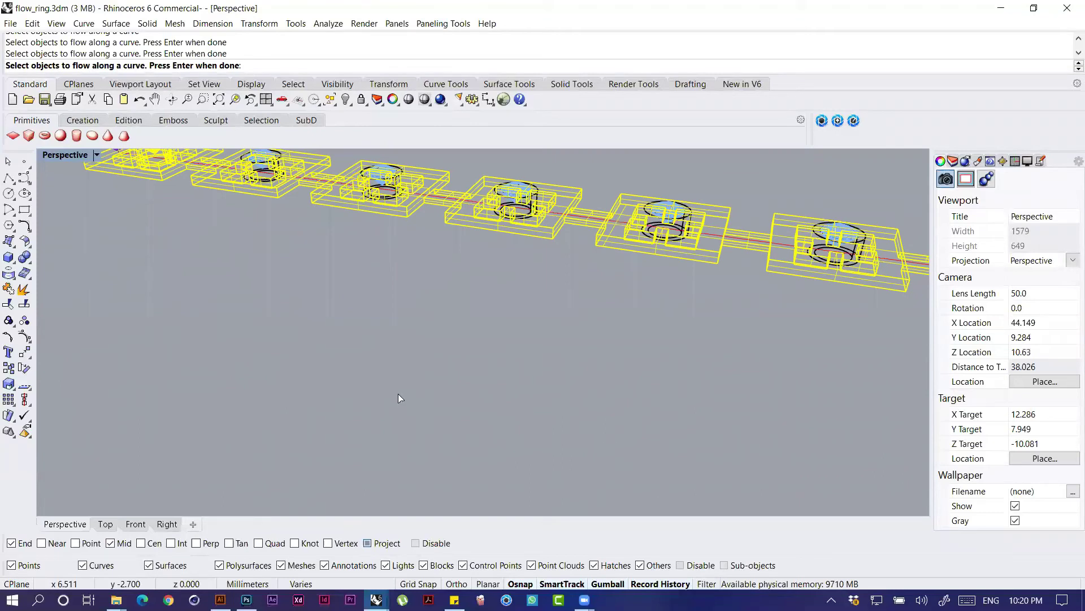
pyautogui.press('Escape')
# Step: Select all the gems on the ring strip by their colour with SelColor
pyautogui.write('SelColor')
pyautogui.press('Return')
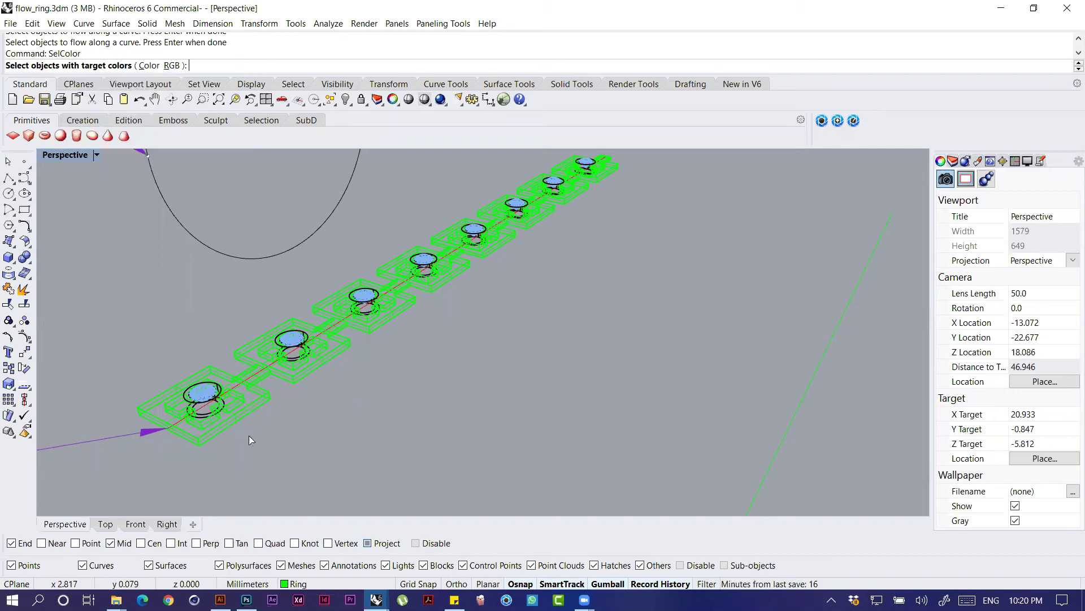
pyautogui.click(339, 245)
pyautogui.press('Return')
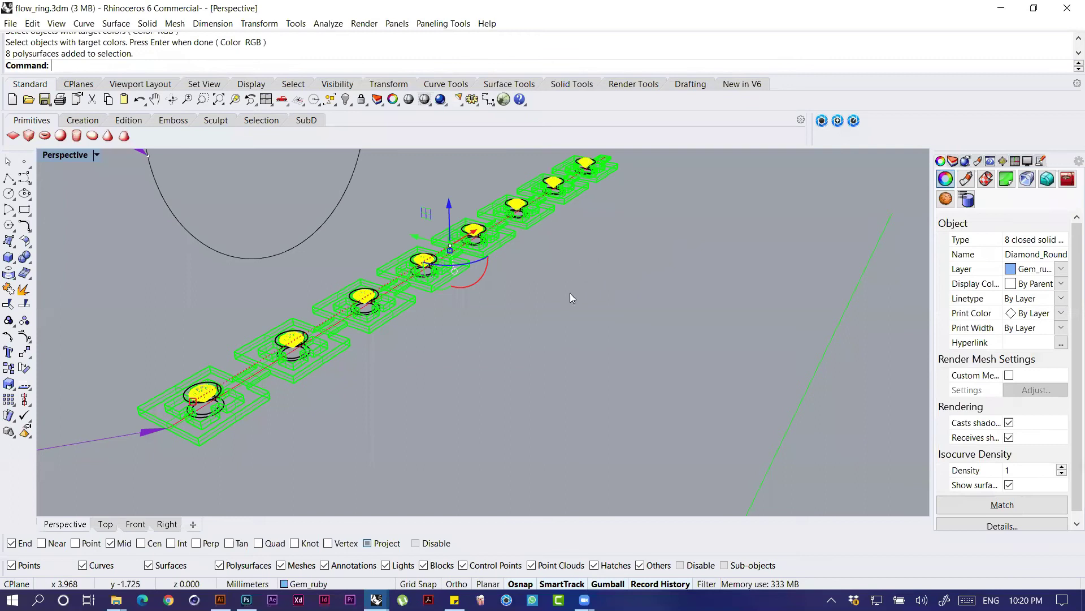
pyautogui.press('Home')
pyautogui.press('Home')
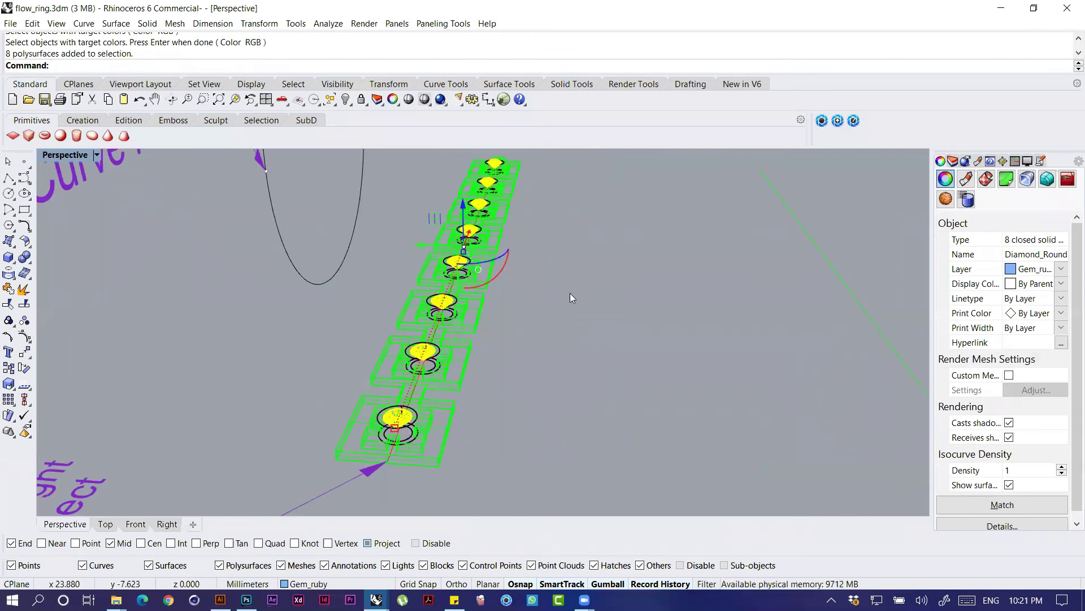
pyautogui.press('Home')
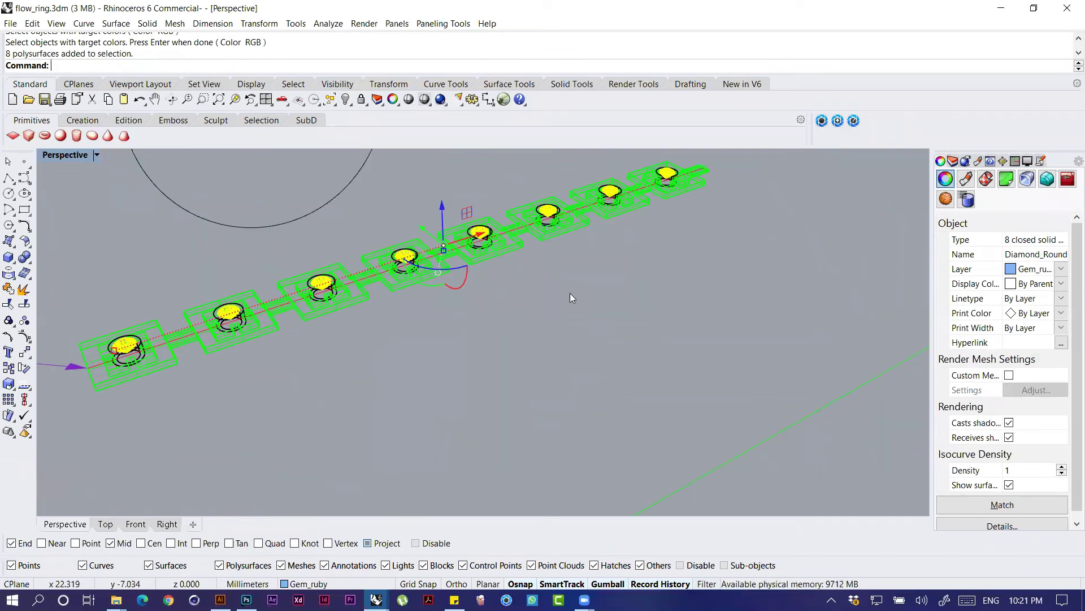
# Step: Select all bezels and gems from the Right view, together with the ring strip
pyautogui.click(69, 173)
pyautogui.hotkey('ctrl', 'm')
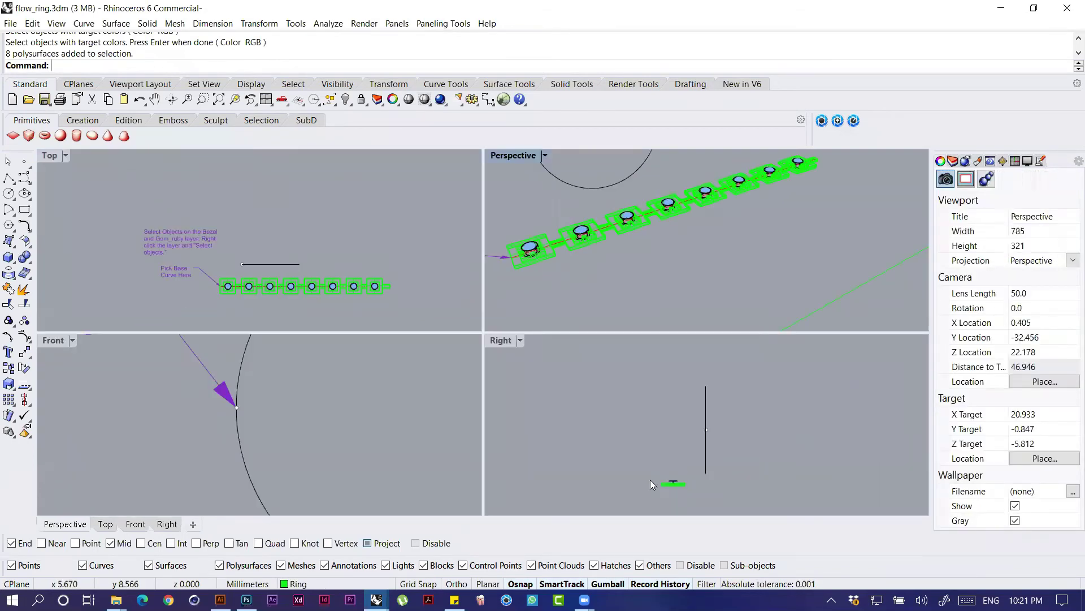
pyautogui.scroll(18, 678, 475)
pyautogui.scroll(-4, 681, 428)
pyautogui.moveTo(704, 376); pyautogui.dragTo(608, 403)
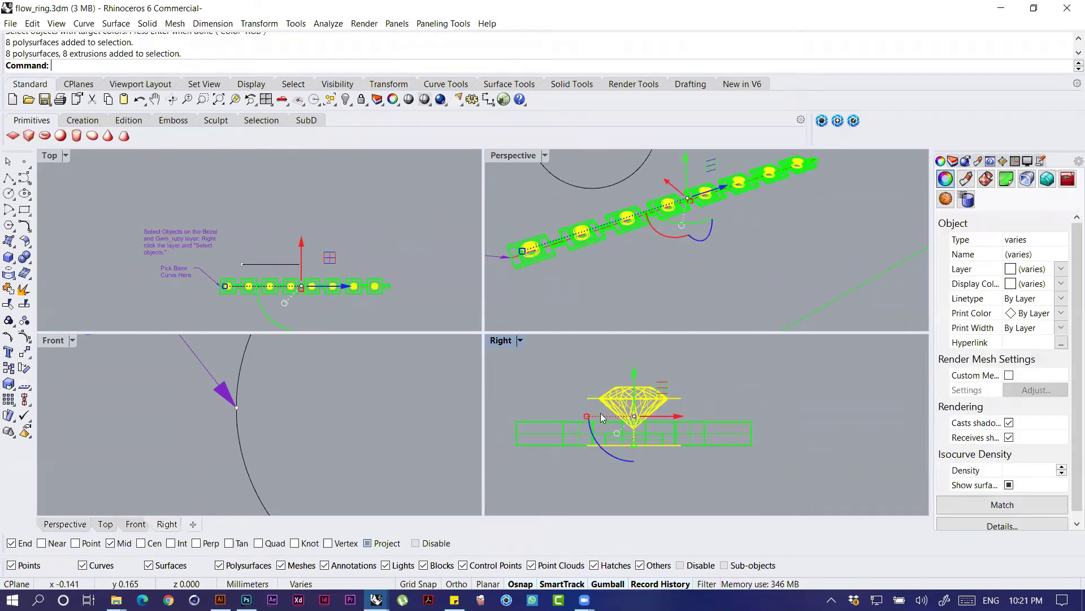
pyautogui.scroll(3, 552, 291)
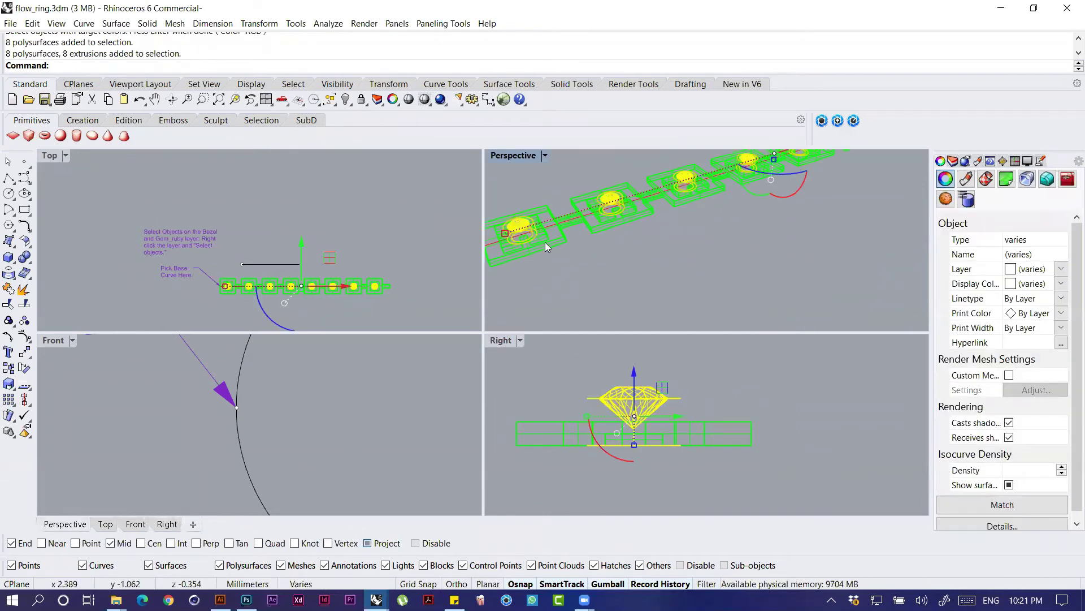
pyautogui.rightClick(700, 376)
pyautogui.doubleClick(529, 156)
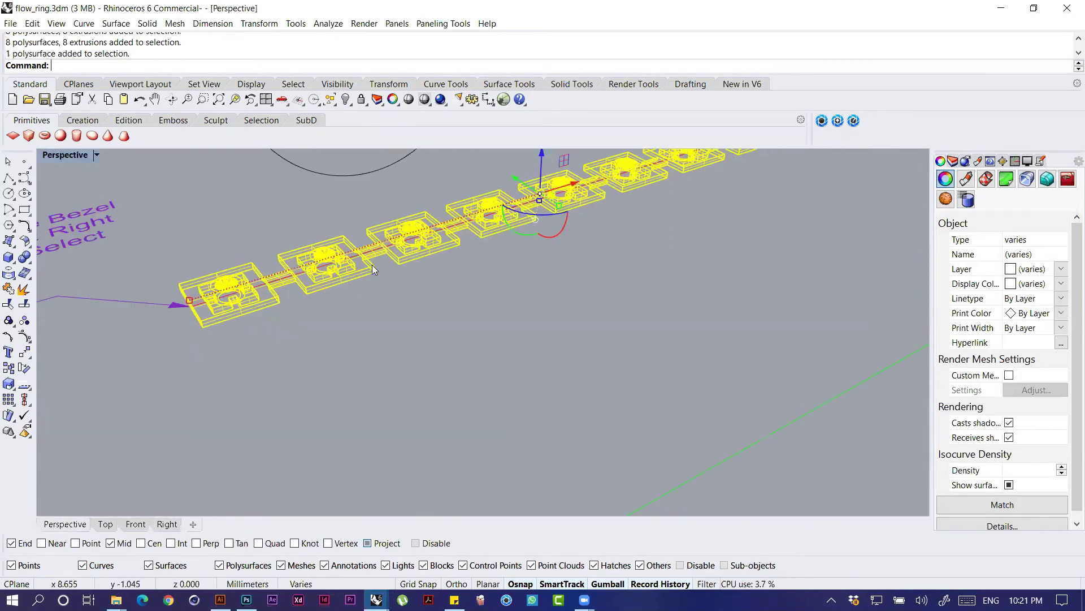
# Step: Flow a copy of the selected ring pieces from the base line onto the target circle with Rigid=No, Stretch=Yes and PreserveStructure=Yes
pyautogui.moveTo(546, 390); pyautogui.dragTo(547, 390, button='right')
pyautogui.write('Flow')
pyautogui.press('Return')
pyautogui.scroll(6, 518, 432)
pyautogui.keyDown('shift'); pyautogui.moveTo(519, 433); pyautogui.dragTo(446, 341, button='right'); pyautogui.keyUp('shift')
pyautogui.scroll(2, 478, 237)
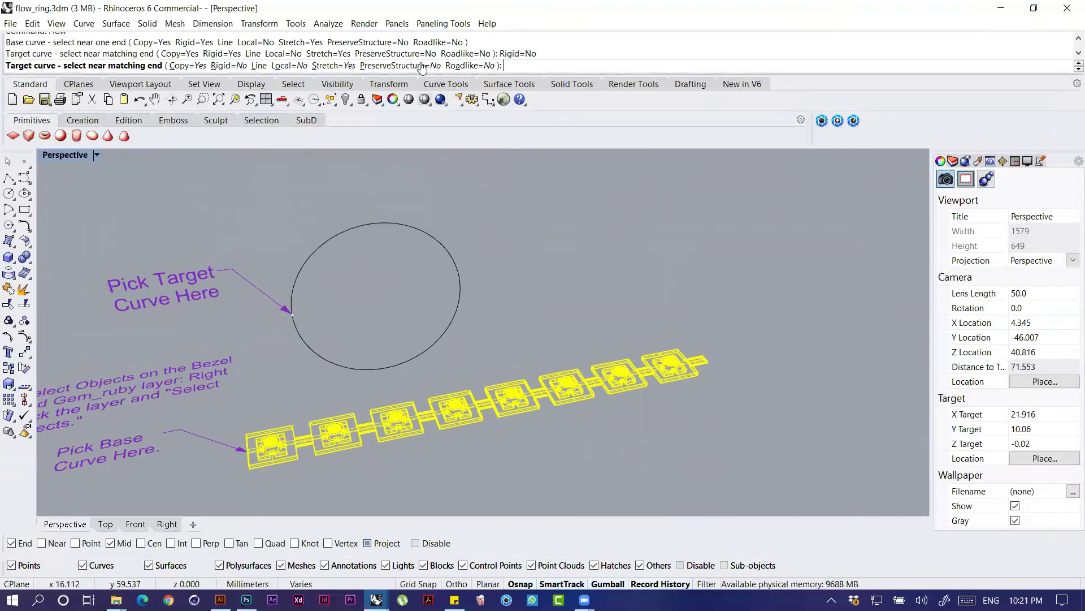
pyautogui.click(423, 66)
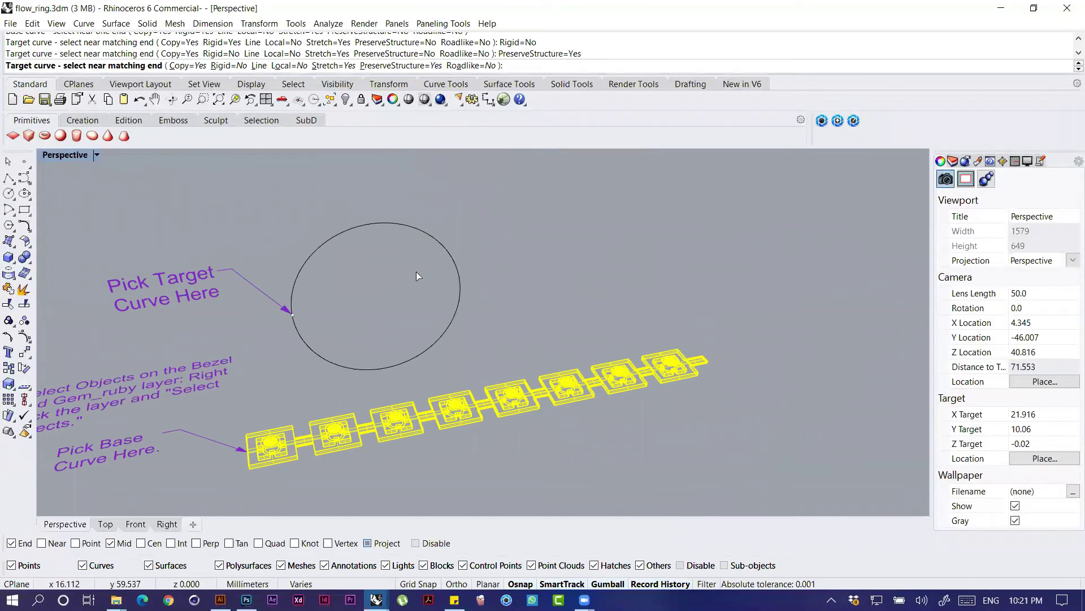
pyautogui.click(293, 305)
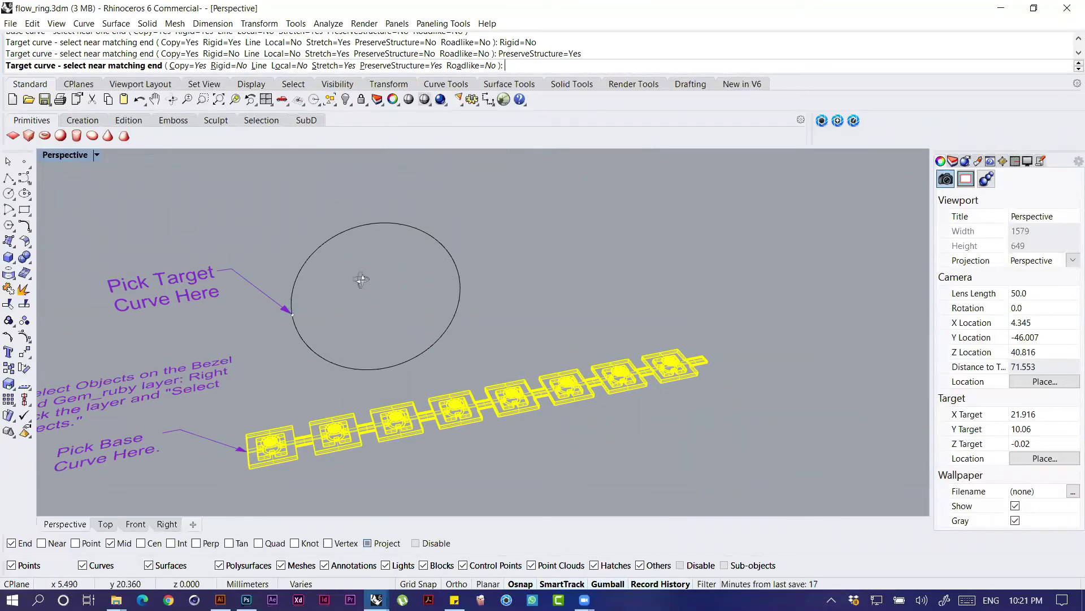
pyautogui.moveTo(377, 328)
pyautogui.mouseDown(button='right')
pyautogui.moveTo(370, 316)
pyautogui.moveTo(349, 324)
pyautogui.mouseUp(button='right')
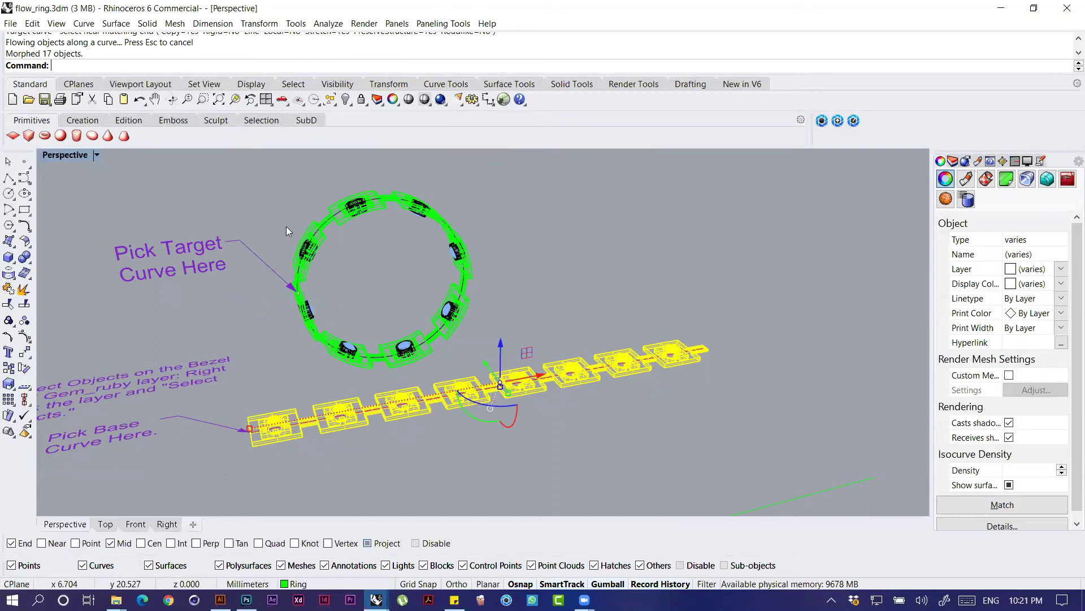
# Step: Inspect the flowed ring around the target circle and undo the flow
pyautogui.scroll(3, 384, 189)
pyautogui.scroll(-6, 365, 216)
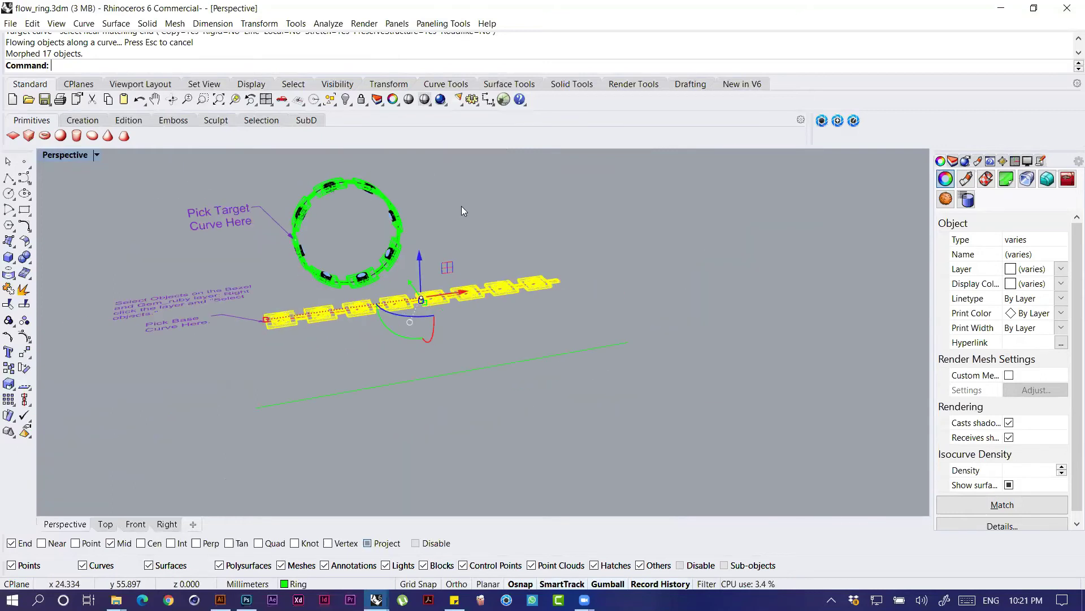
pyautogui.hotkey('ctrl', 'z')
pyautogui.keyDown('shift'); pyautogui.moveTo(465, 243); pyautogui.dragTo(424, 264, button='right'); pyautogui.keyUp('shift')
pyautogui.moveTo(577, 241); pyautogui.dragTo(542, 244, button='right')
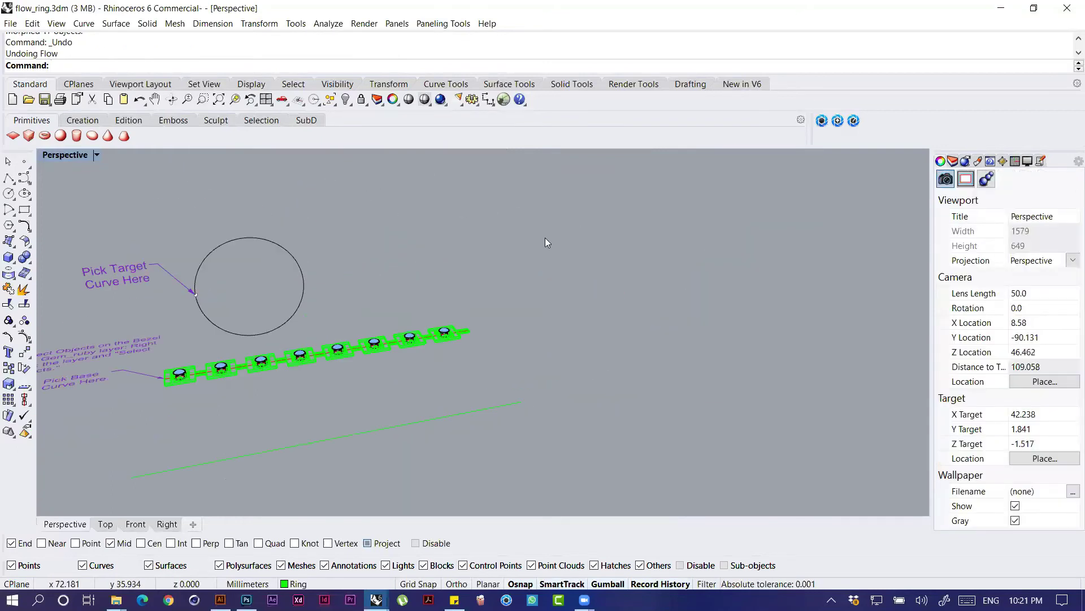
# Step: Make two copies of the target circle, its leader and the ring strip pieces, spaced out along the X axis
pyautogui.moveTo(551, 214); pyautogui.dragTo(293, 371)
pyautogui.click(377, 339)
pyautogui.scroll(-4, 377, 342)
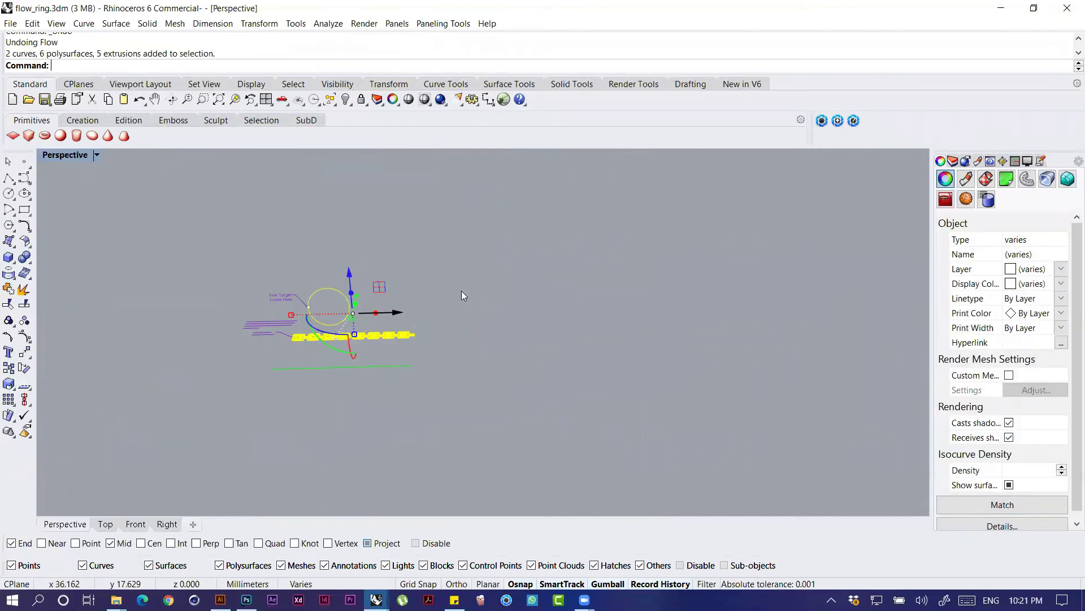
pyautogui.hotkey('ctrl', 'a')
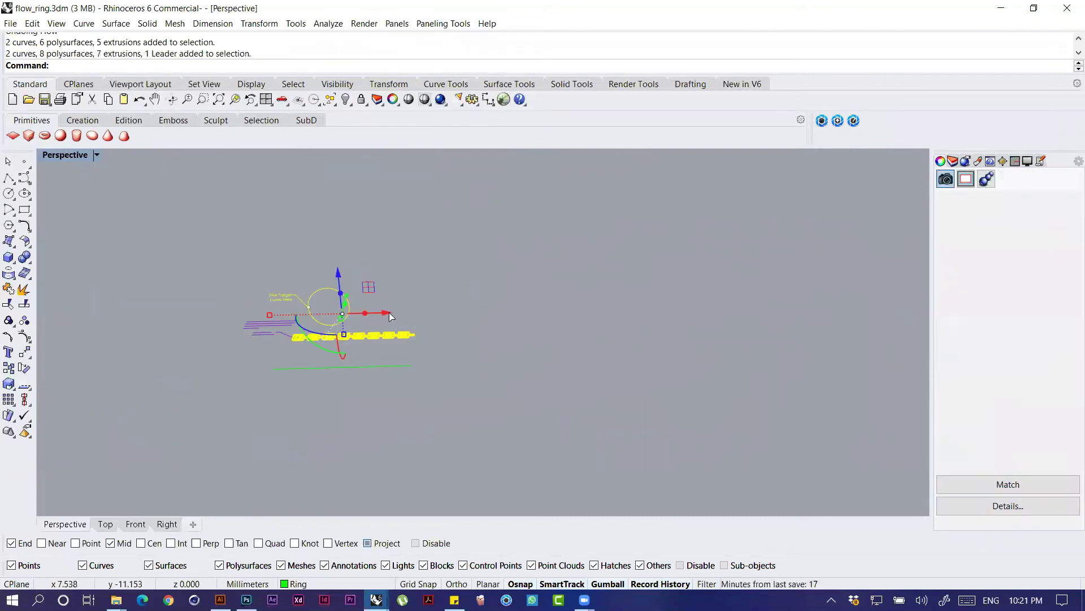
pyautogui.moveTo(389, 312); pyautogui.dragTo(607, 312)
pyautogui.moveTo(766, 299); pyautogui.dragTo(778, 296)
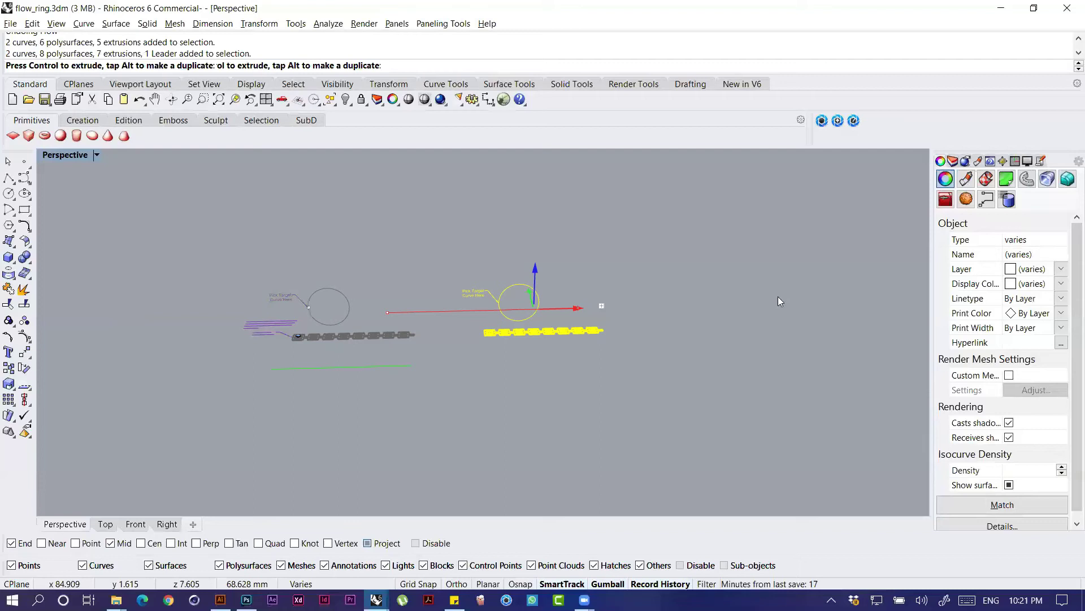
pyautogui.press('Escape')
# Step: Flow a copy of the original ring strip with its first bezel and gem onto its target circle using Rigid=No, Stretch=Yes and PreserveStructure=Yes
pyautogui.moveTo(352, 328); pyautogui.dragTo(360, 463, button='right')
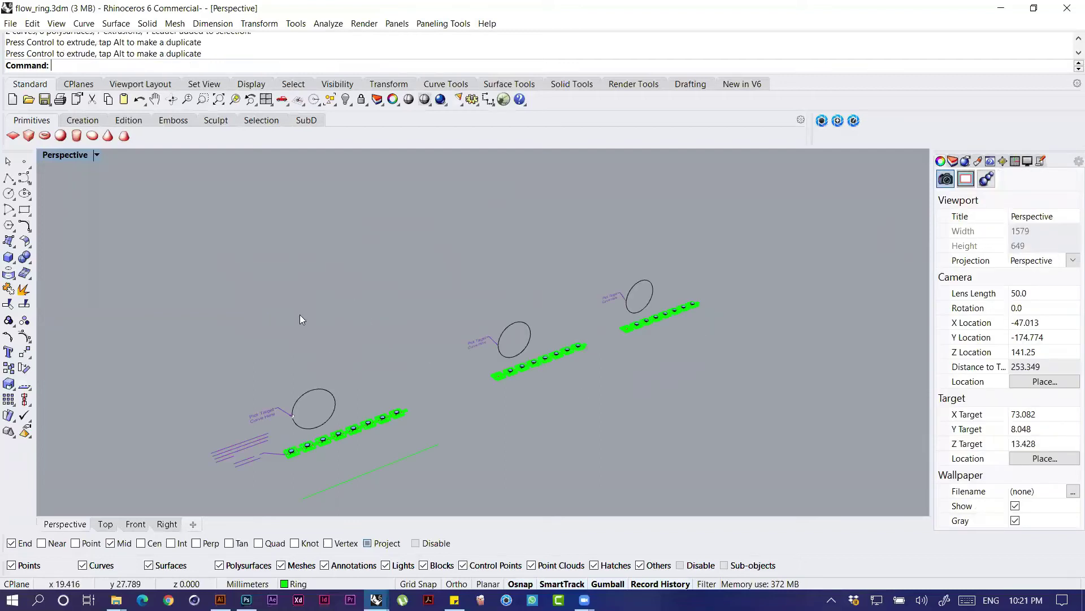
pyautogui.scroll(5, 298, 367)
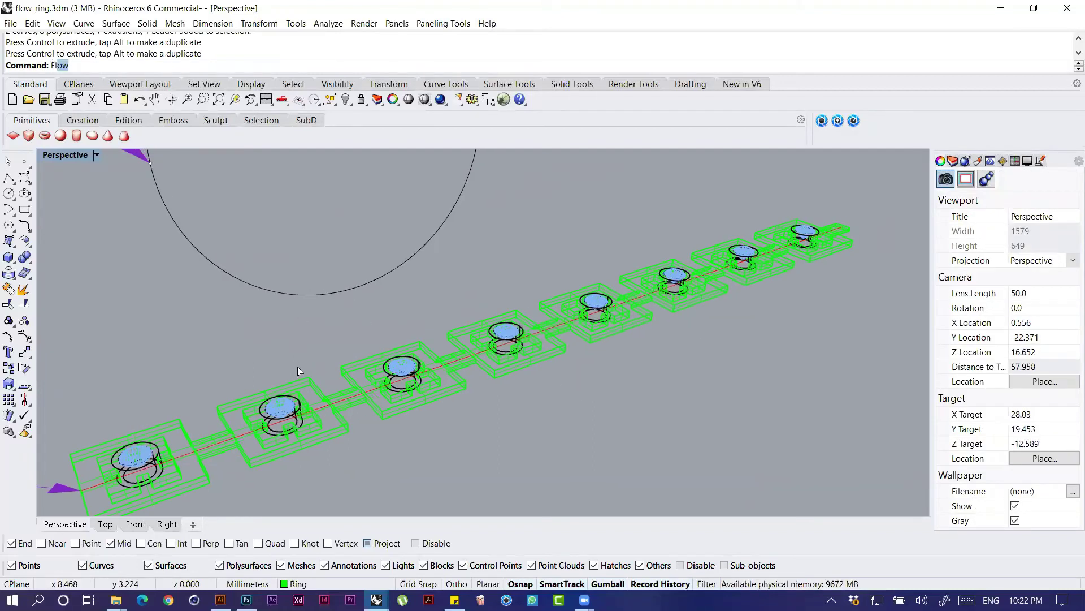
pyautogui.write('Flow')
pyautogui.press('Return')
pyautogui.scroll(-4, 204, 428)
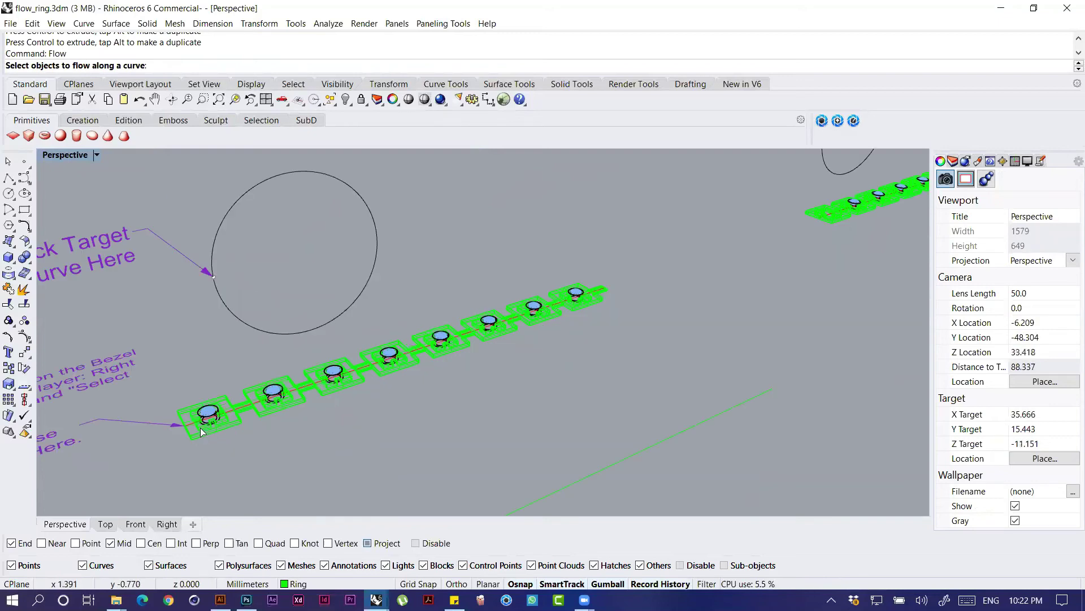
pyautogui.scroll(3, 231, 406)
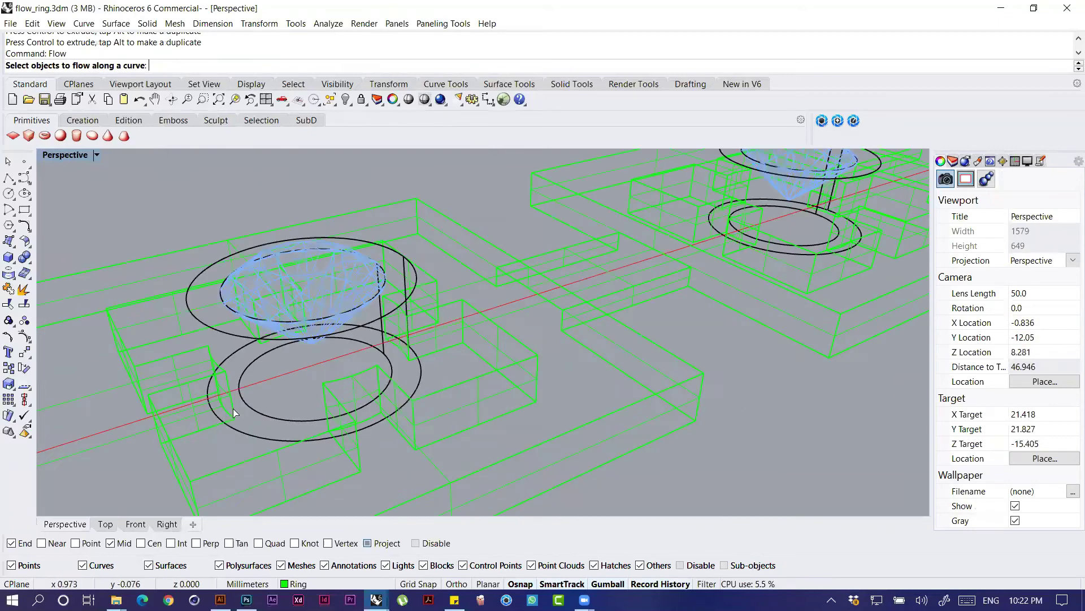
pyautogui.scroll(-5, 233, 409)
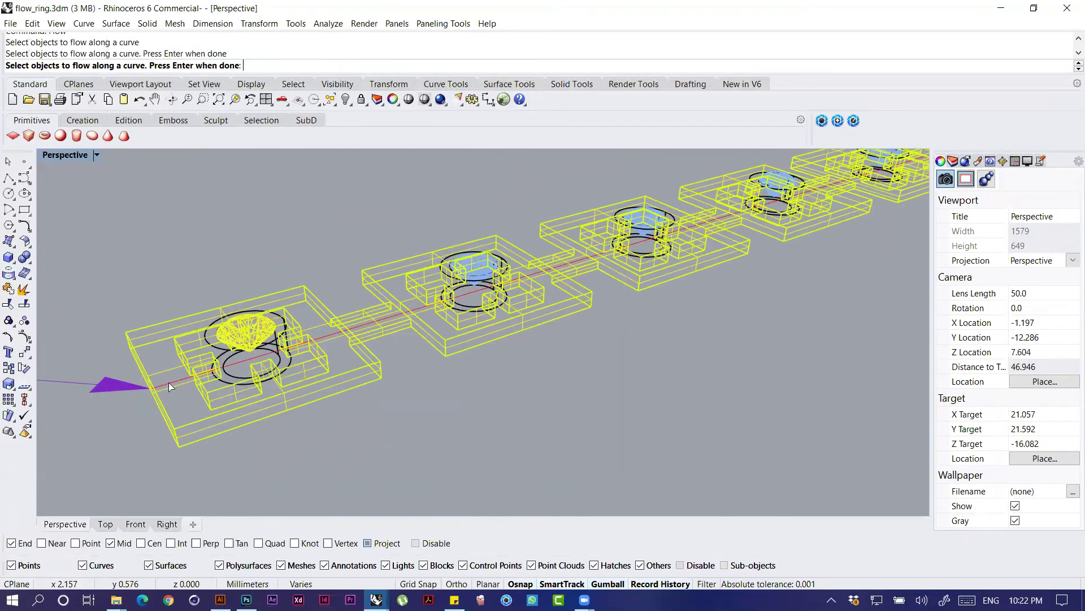
pyautogui.click(262, 343)
pyautogui.press('Return')
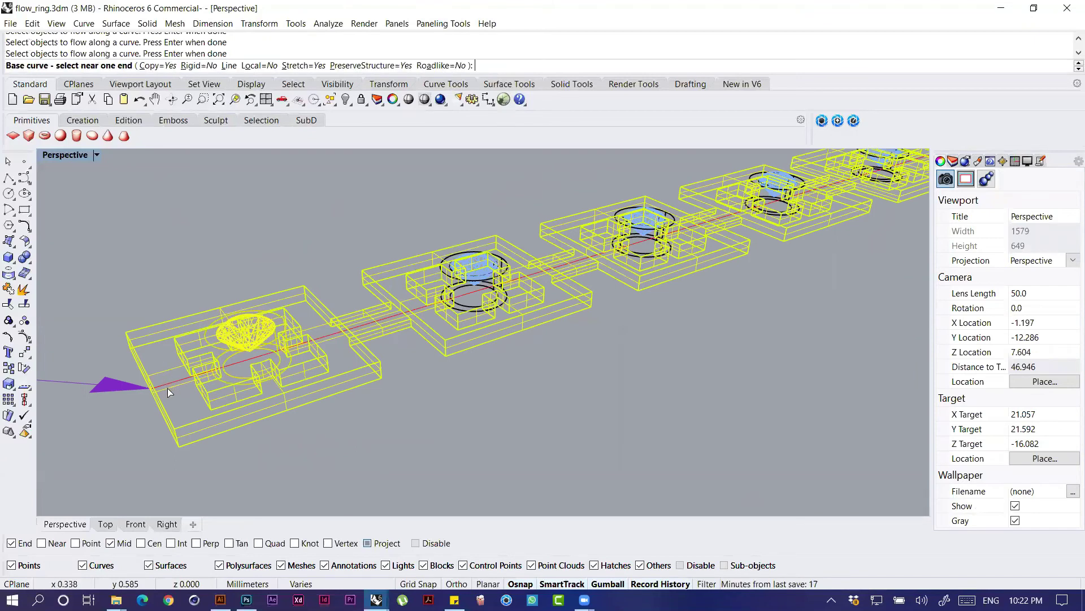
pyautogui.click(168, 387)
pyautogui.scroll(-5, 168, 389)
pyautogui.keyDown('shift'); pyautogui.moveTo(311, 318); pyautogui.dragTo(369, 351, button='right'); pyautogui.keyUp('shift')
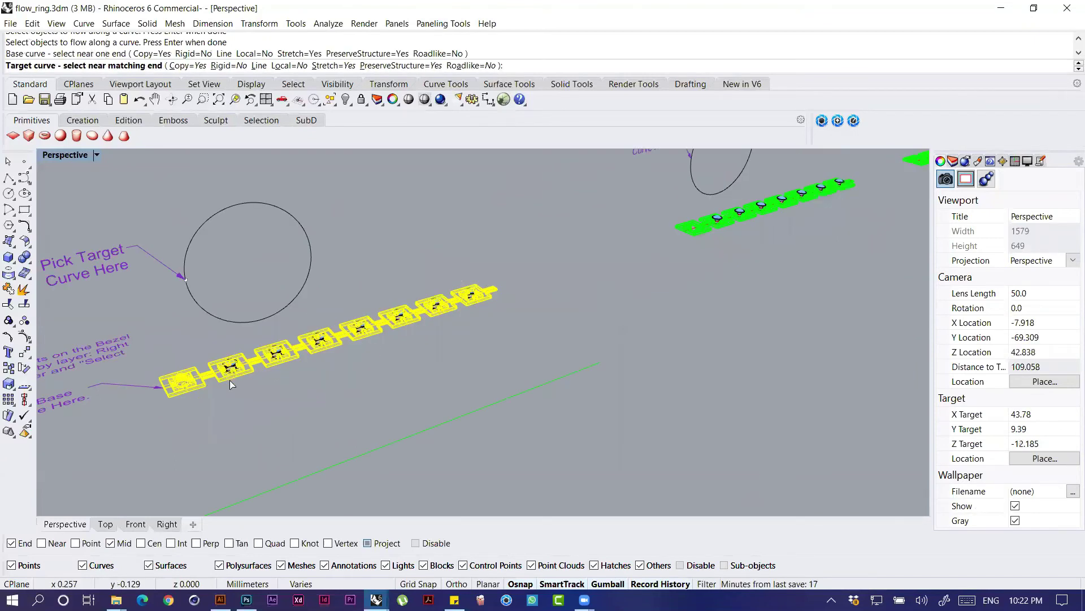
pyautogui.click(232, 351)
# Step: Set the Perspective viewport to Shaded display and bring the first copied ring strip into close view
pyautogui.scroll(4, 314, 336)
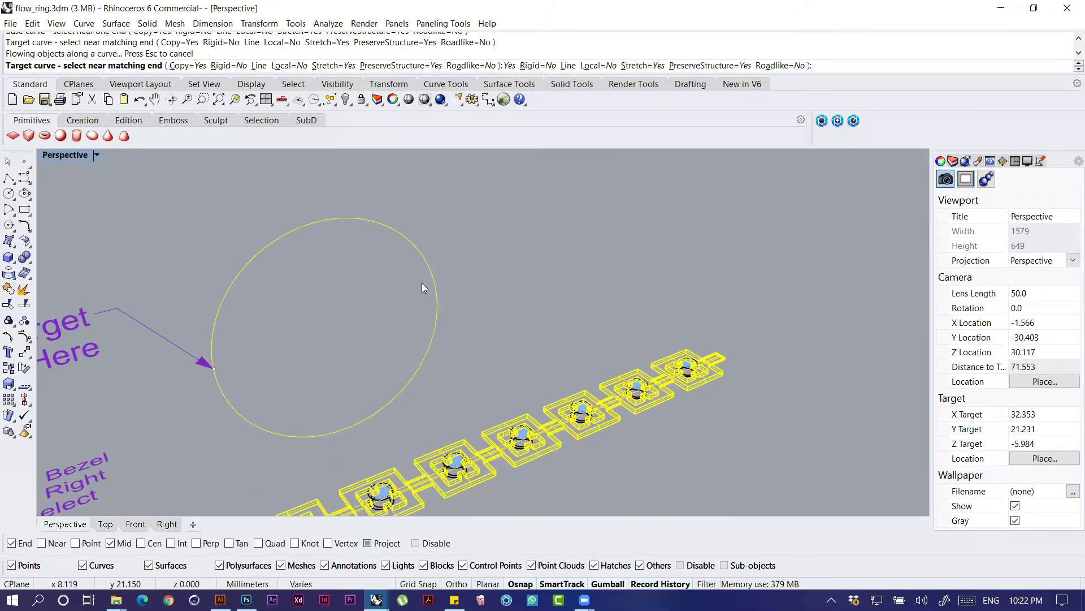
pyautogui.scroll(4, 424, 260)
pyautogui.hotkey('ctrl', 'alt', 's')
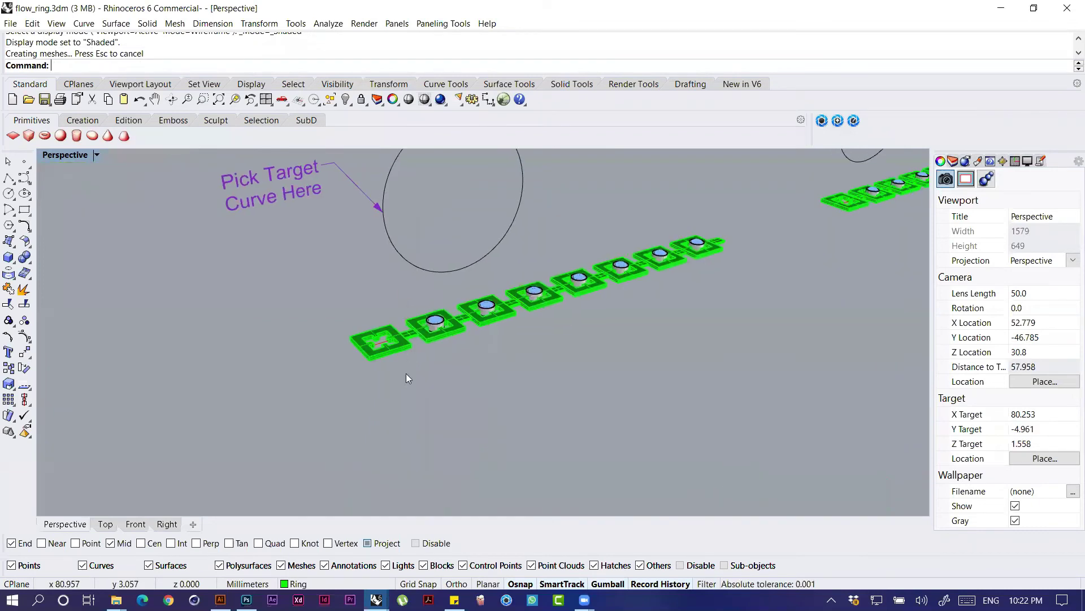
pyautogui.scroll(2, 406, 373)
pyautogui.scroll(3, 414, 430)
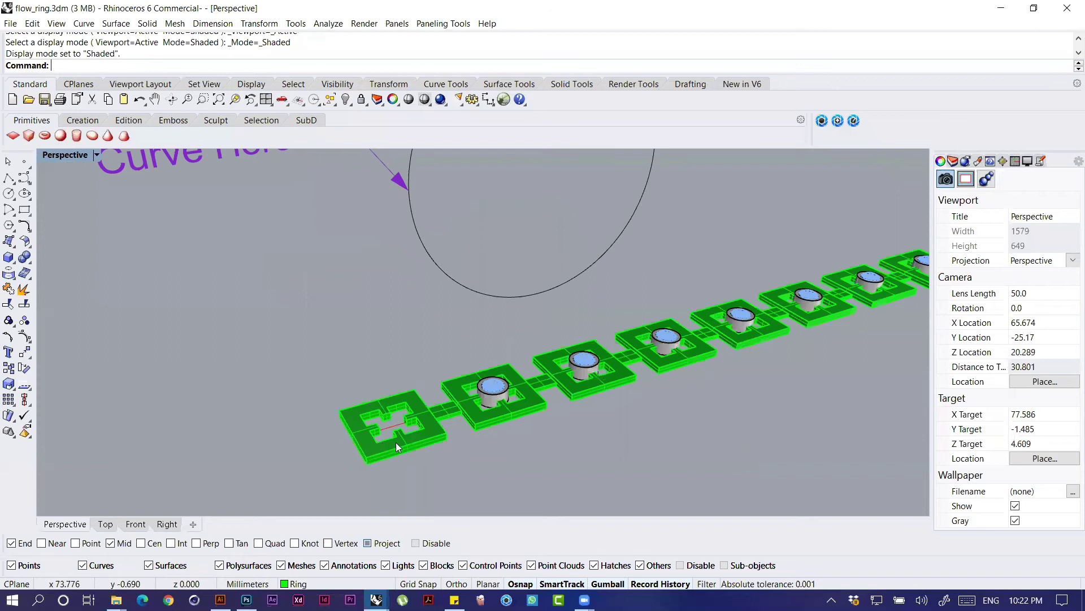
pyautogui.click(396, 446)
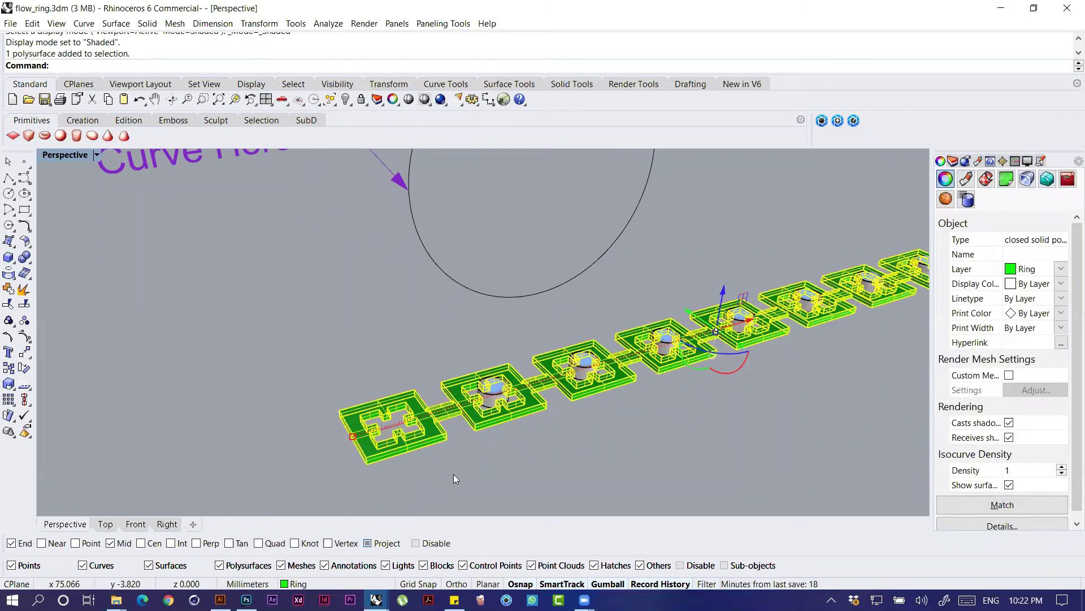
pyautogui.hotkey('ctrl', 'alt', 's')
pyautogui.write('Flow')
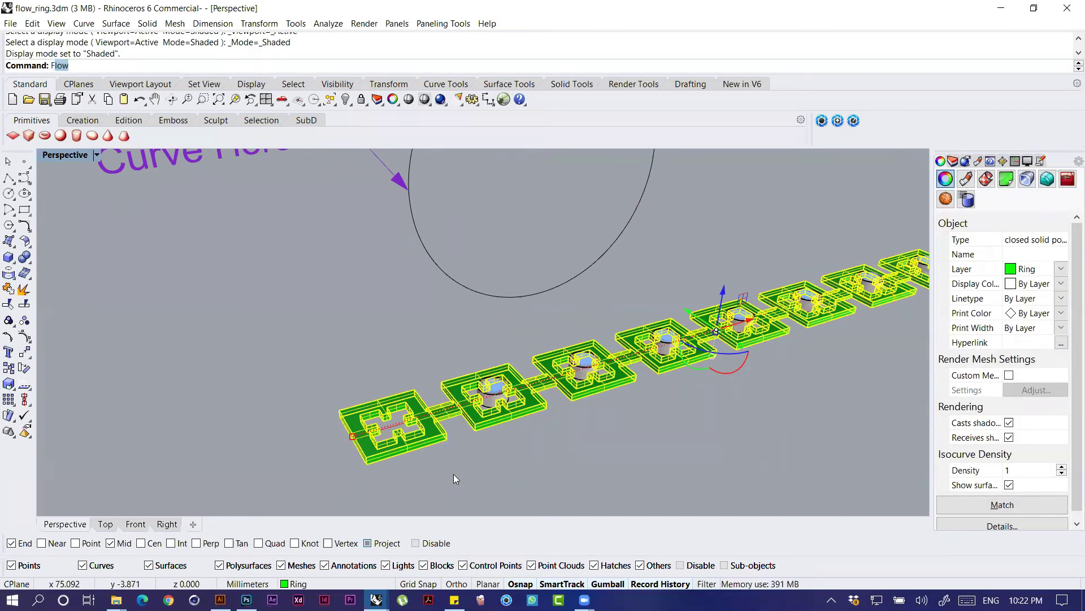
pyautogui.press('Return')
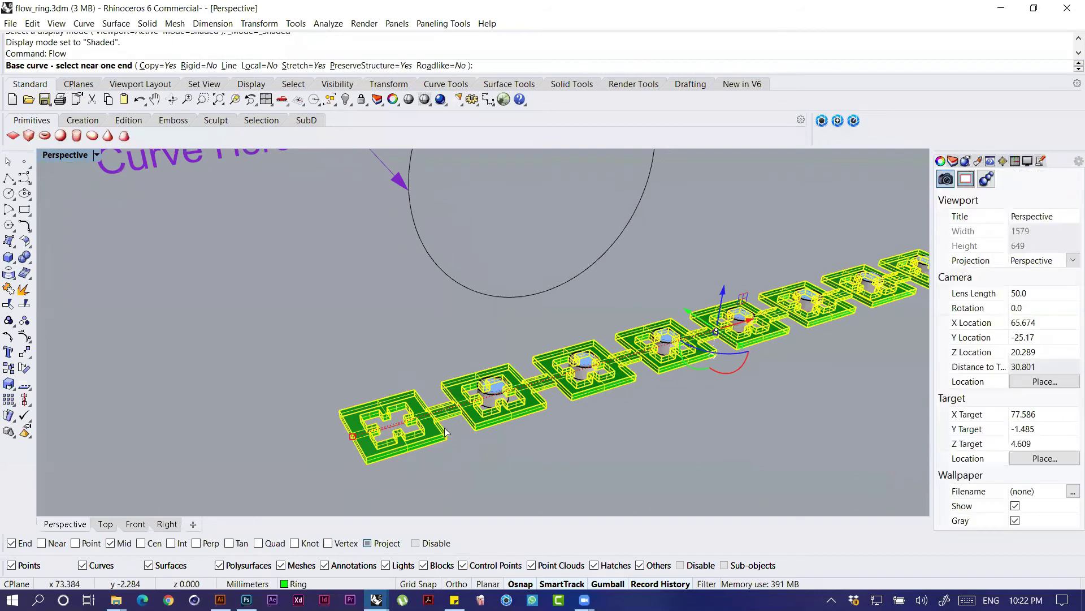
pyautogui.click(490, 402)
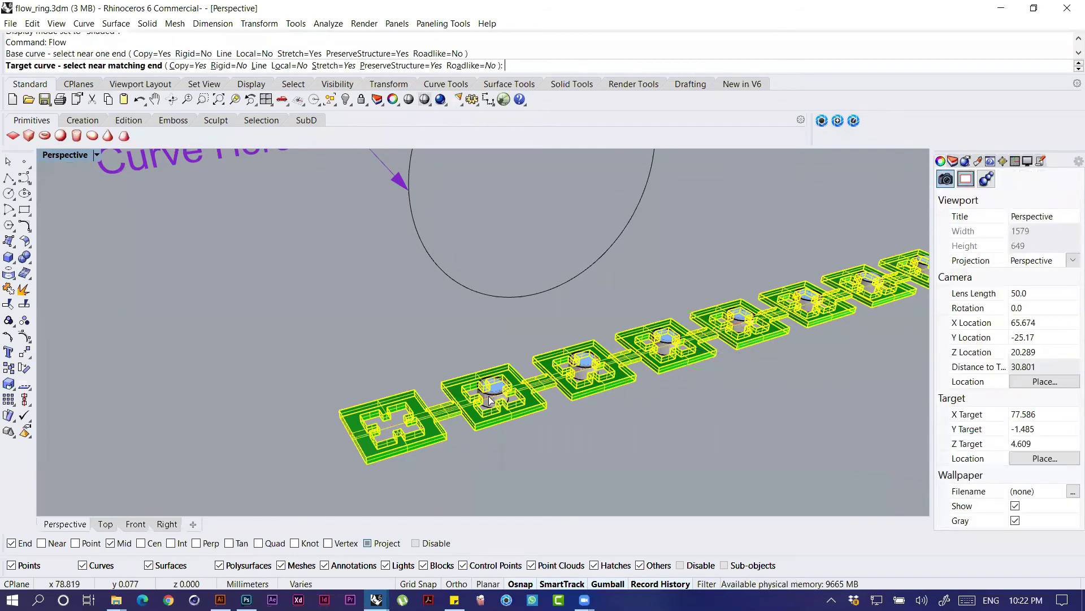
pyautogui.click(490, 402)
pyautogui.scroll(5, 490, 402)
pyautogui.click(327, 452)
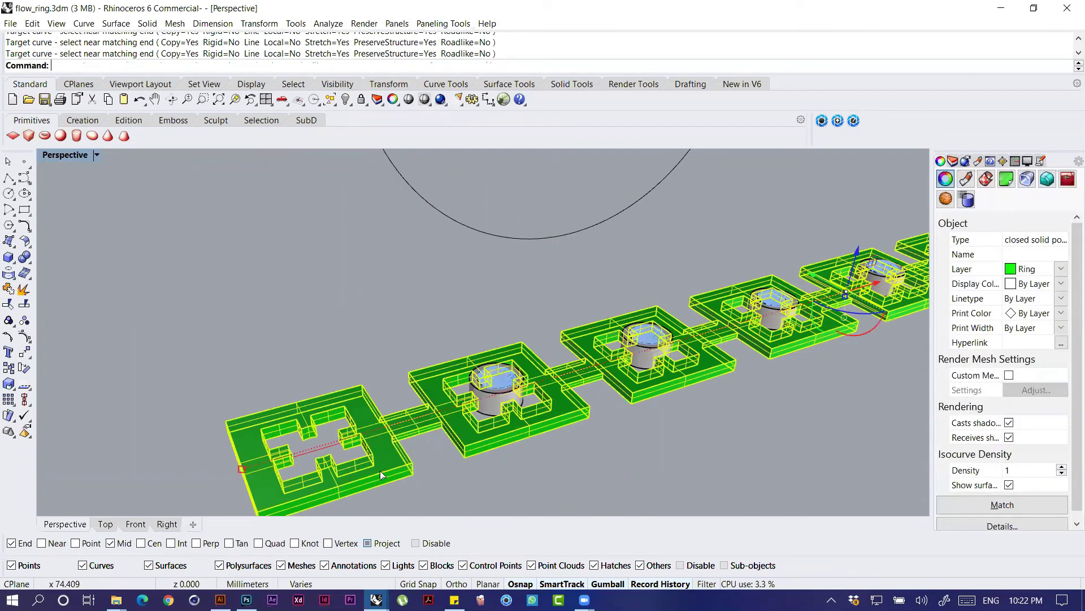
pyautogui.press('Return')
pyautogui.click(492, 400)
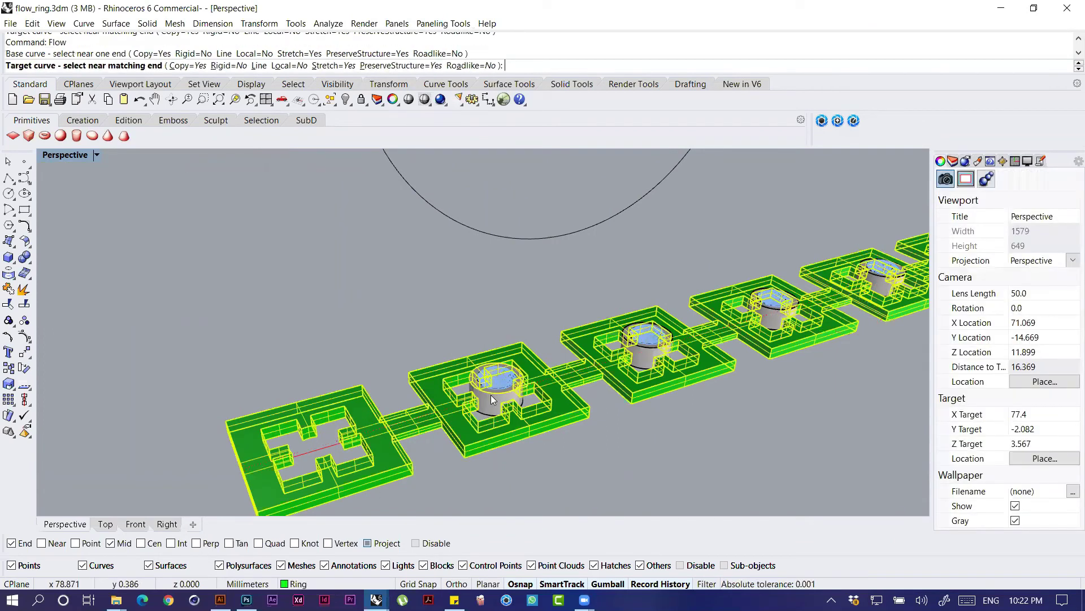
pyautogui.press('Escape')
# Step: Flow a copy of the first copied ring strip with its first bezel and gem onto its target circle using Stretch=Yes and PreserveStructure=Yes
pyautogui.press('Return')
pyautogui.click(491, 410)
pyautogui.click(491, 411)
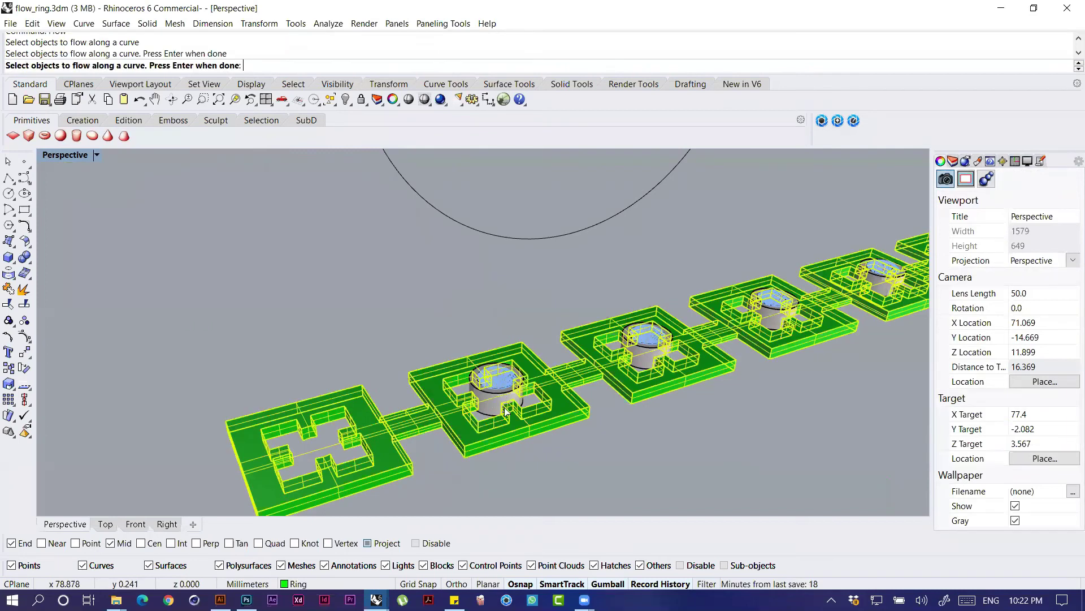
pyautogui.click(493, 377)
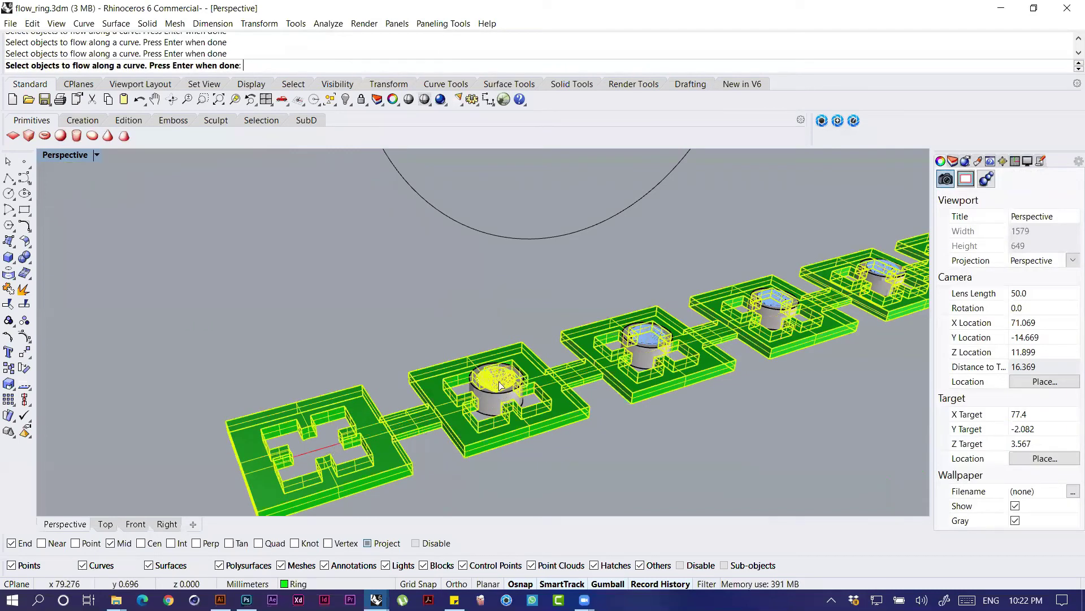
pyautogui.press('Return')
pyautogui.click(293, 458)
pyautogui.scroll(3, 277, 394)
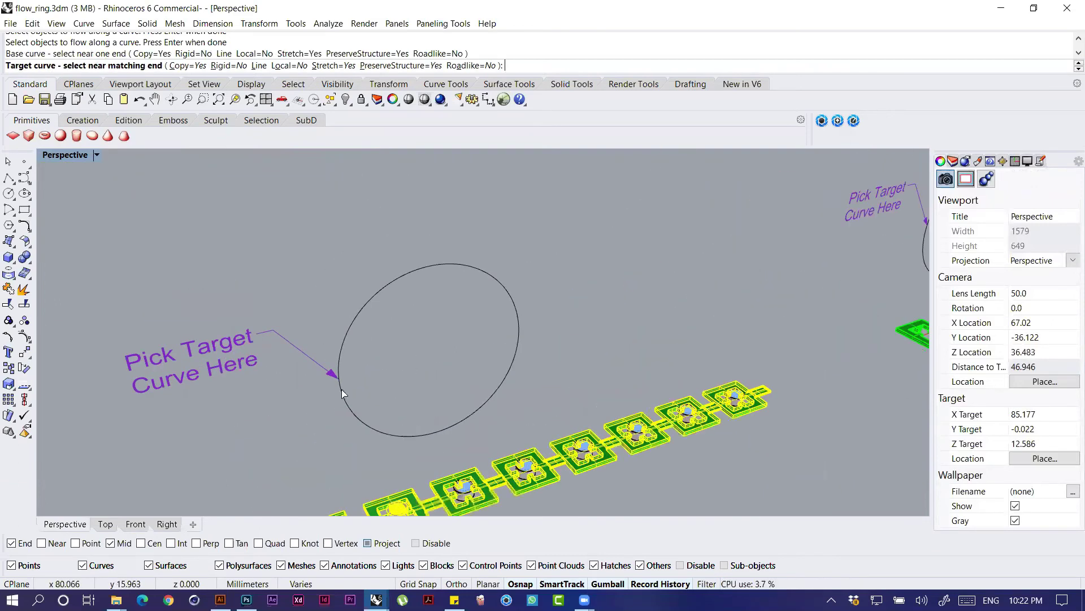
pyautogui.click(341, 390)
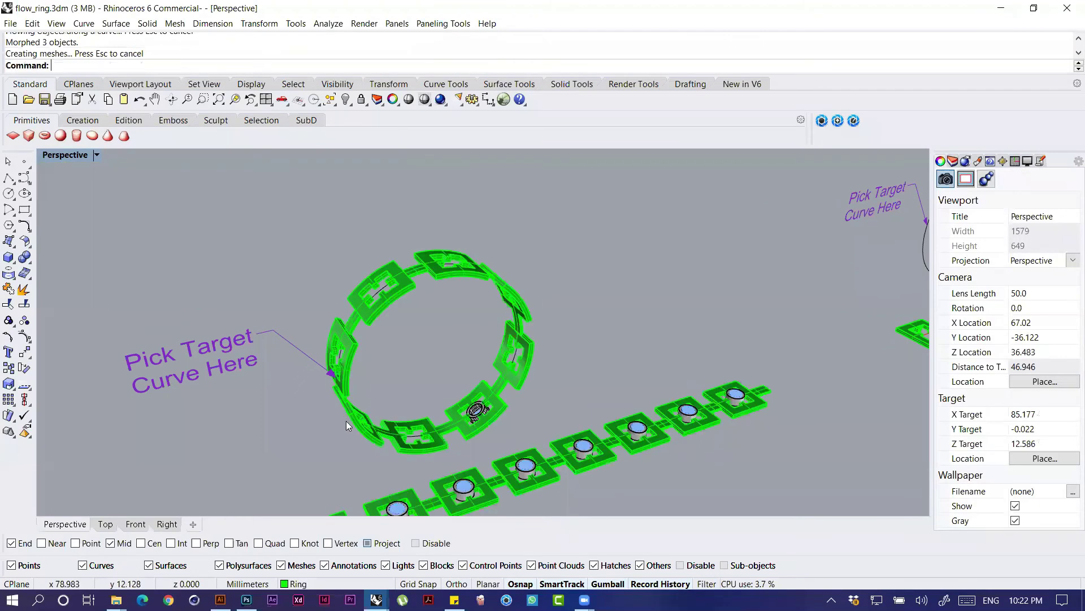
# Step: Compare the original flowed ring with the one around the first copied circle, checking the base strips beneath them
pyautogui.moveTo(346, 420); pyautogui.dragTo(426, 401, button='right')
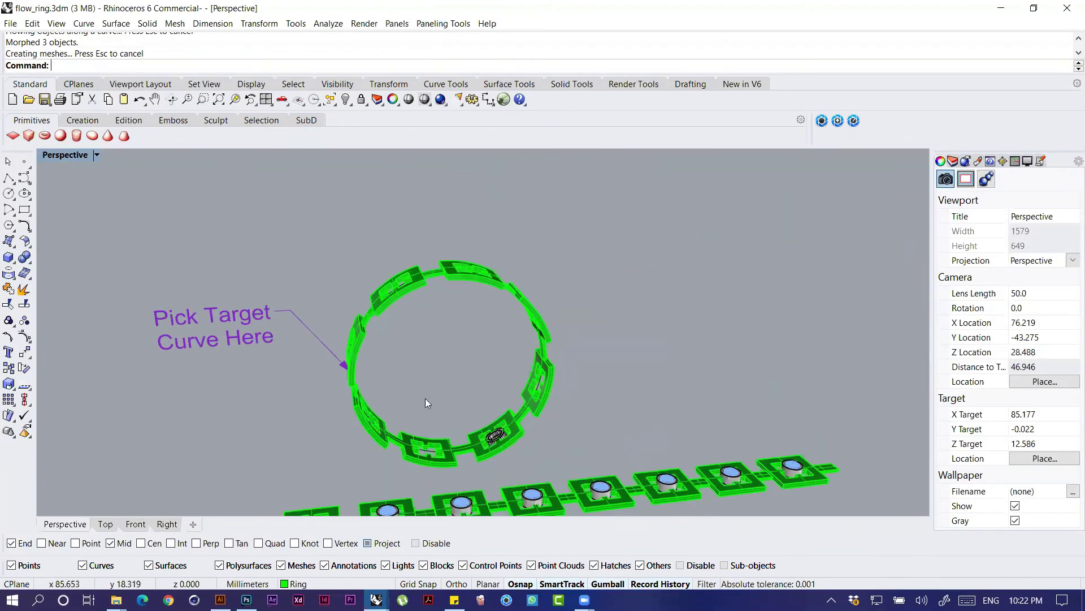
pyautogui.scroll(-12, 511, 293)
pyautogui.keyDown('shift'); pyautogui.moveTo(408, 339); pyautogui.dragTo(569, 367, button='right'); pyautogui.keyUp('shift')
pyautogui.moveTo(380, 350); pyautogui.dragTo(295, 383, button='right')
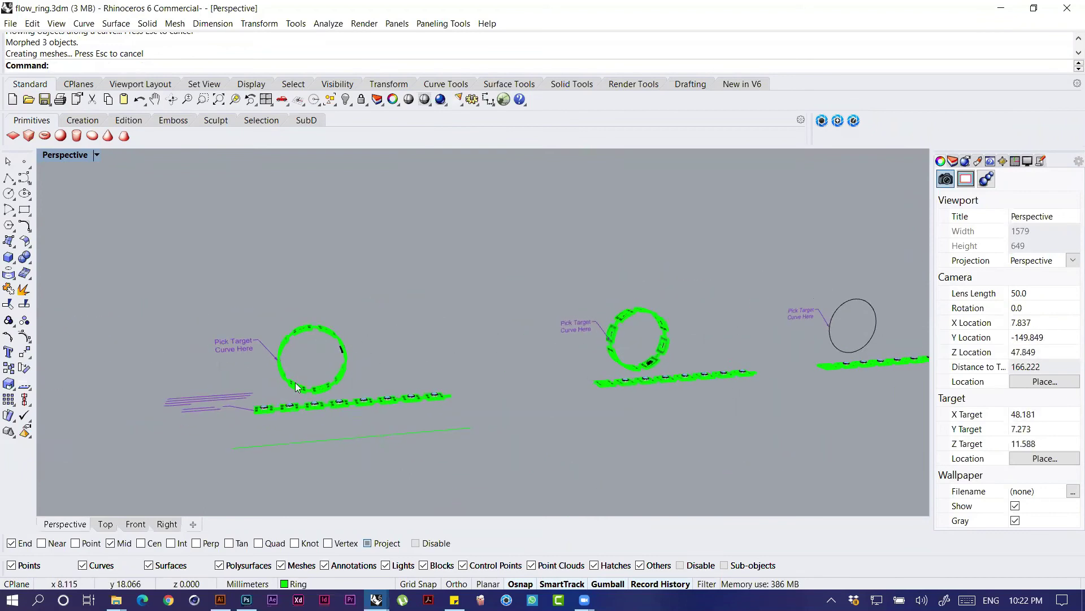
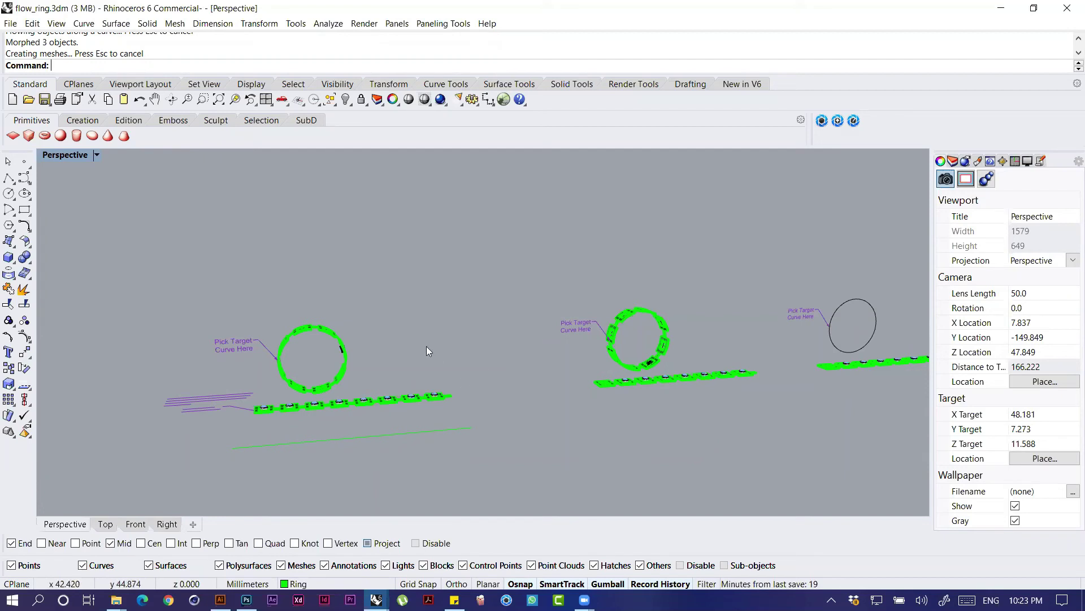
pyautogui.moveTo(553, 379); pyautogui.dragTo(683, 393, button='right')
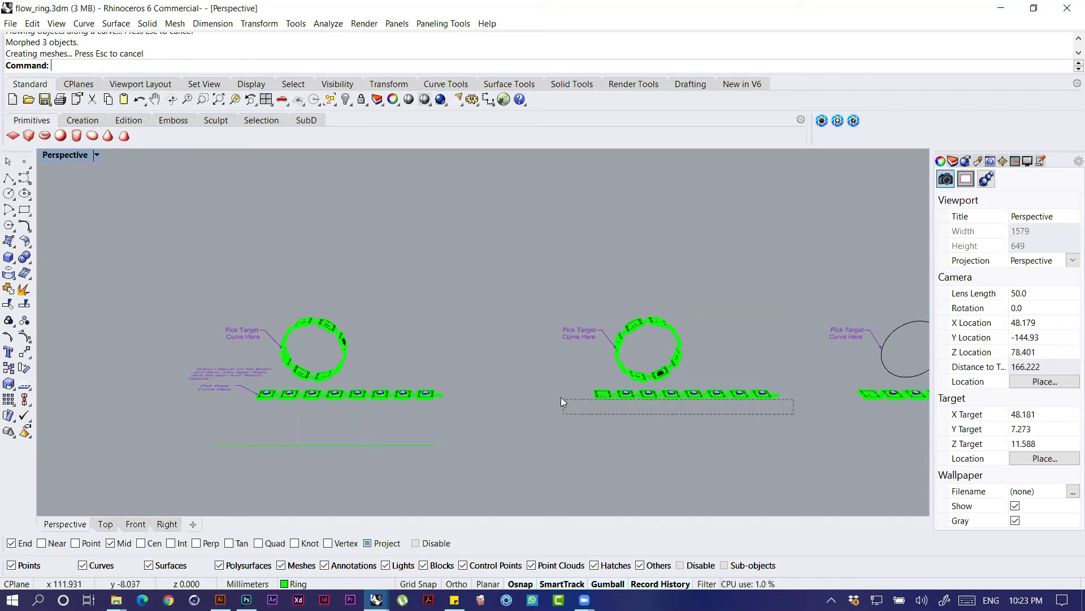
pyautogui.moveTo(561, 397); pyautogui.dragTo(561, 397)
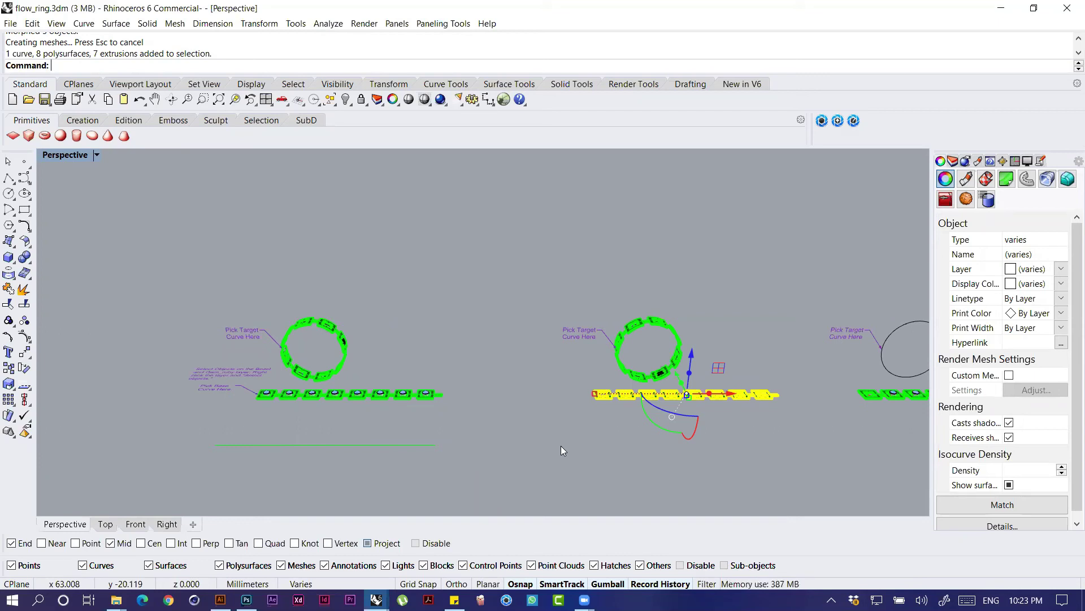
pyautogui.press('Escape')
pyautogui.keyDown('shift'); pyautogui.moveTo(566, 440); pyautogui.dragTo(331, 364, button='right'); pyautogui.keyUp('shift')
pyautogui.moveTo(410, 357); pyautogui.dragTo(462, 356, button='right')
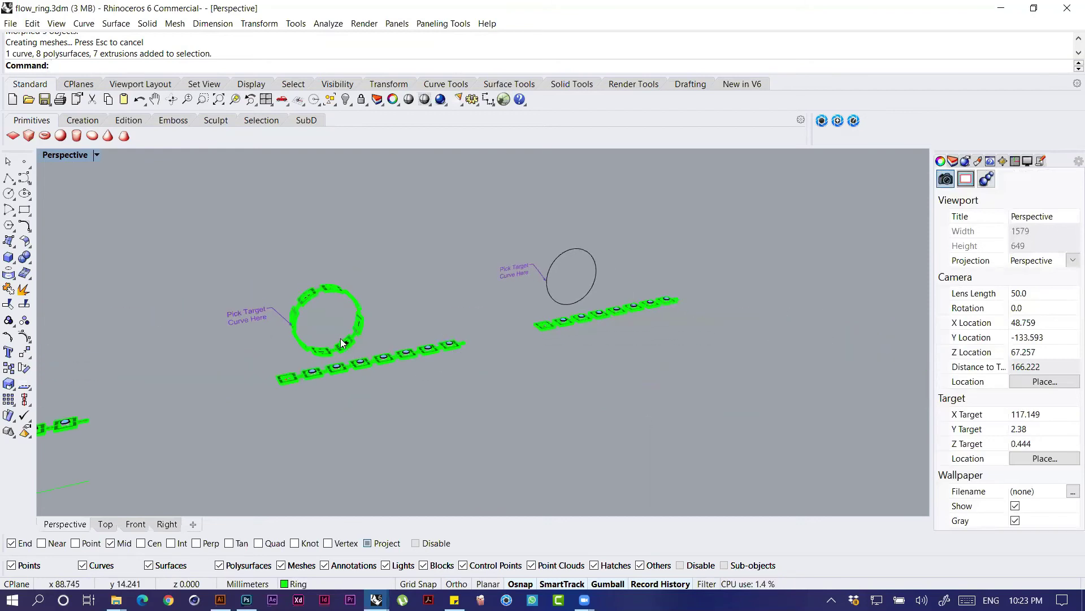
# Step: Examine the flowed bezel and gem on the first copied ring up close, from below and from the side
pyautogui.keyDown('shift'); pyautogui.moveTo(342, 341); pyautogui.dragTo(439, 319, button='right'); pyautogui.keyUp('shift')
pyautogui.scroll(12, 425, 326)
pyautogui.moveTo(538, 351); pyautogui.dragTo(404, 211, button='right')
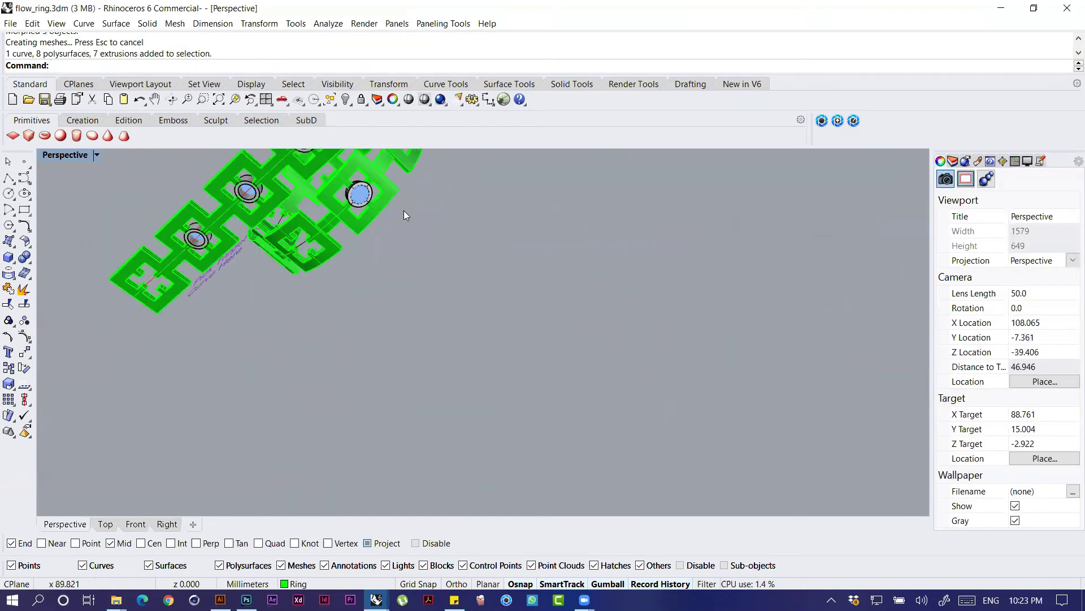
pyautogui.keyDown('shift'); pyautogui.moveTo(360, 176); pyautogui.dragTo(414, 289, button='right'); pyautogui.keyUp('shift')
pyautogui.scroll(6, 416, 292)
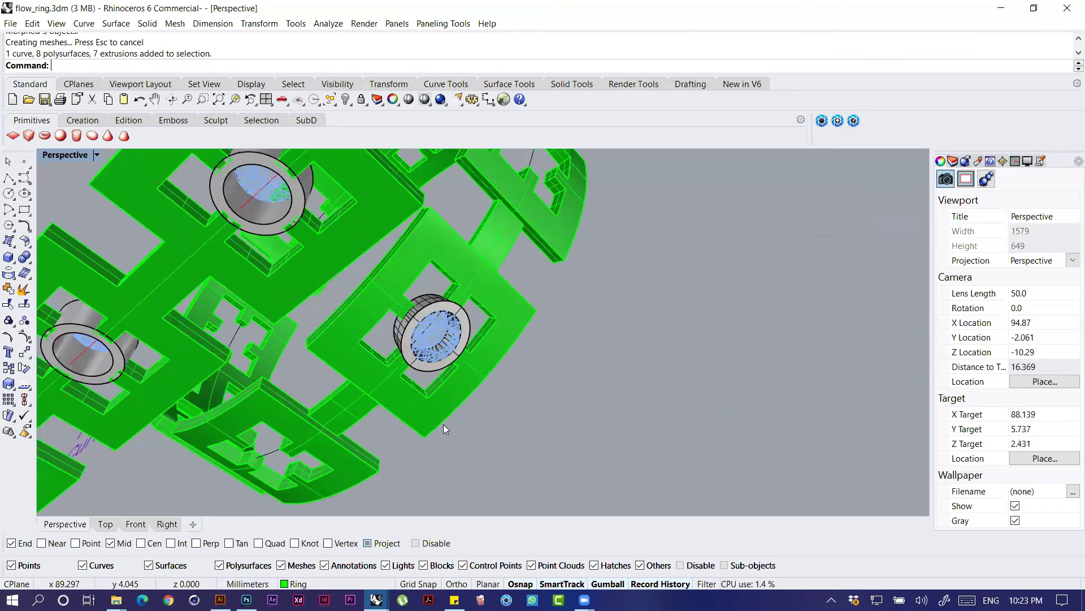
pyautogui.moveTo(446, 426); pyautogui.dragTo(641, 338, button='right')
pyautogui.moveTo(781, 300); pyautogui.dragTo(782, 289, button='right')
pyautogui.moveTo(551, 329); pyautogui.dragTo(625, 333, button='right')
pyautogui.moveTo(427, 315); pyautogui.dragTo(451, 434, button='right')
pyautogui.scroll(8, 451, 434)
pyautogui.moveTo(470, 379); pyautogui.dragTo(443, 456, button='right')
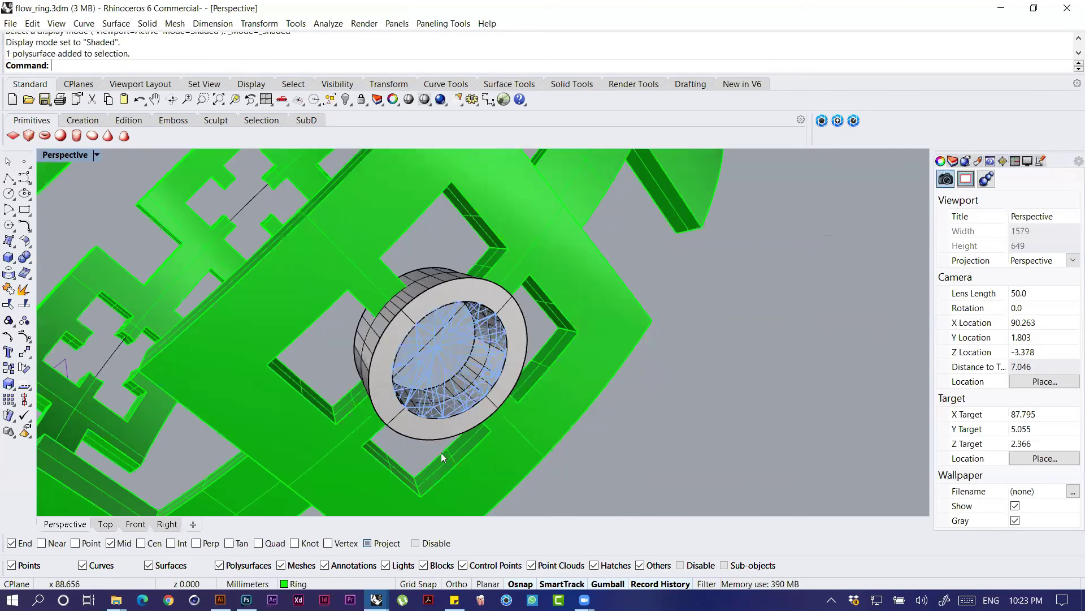
pyautogui.moveTo(396, 339); pyautogui.dragTo(518, 362, button='right')
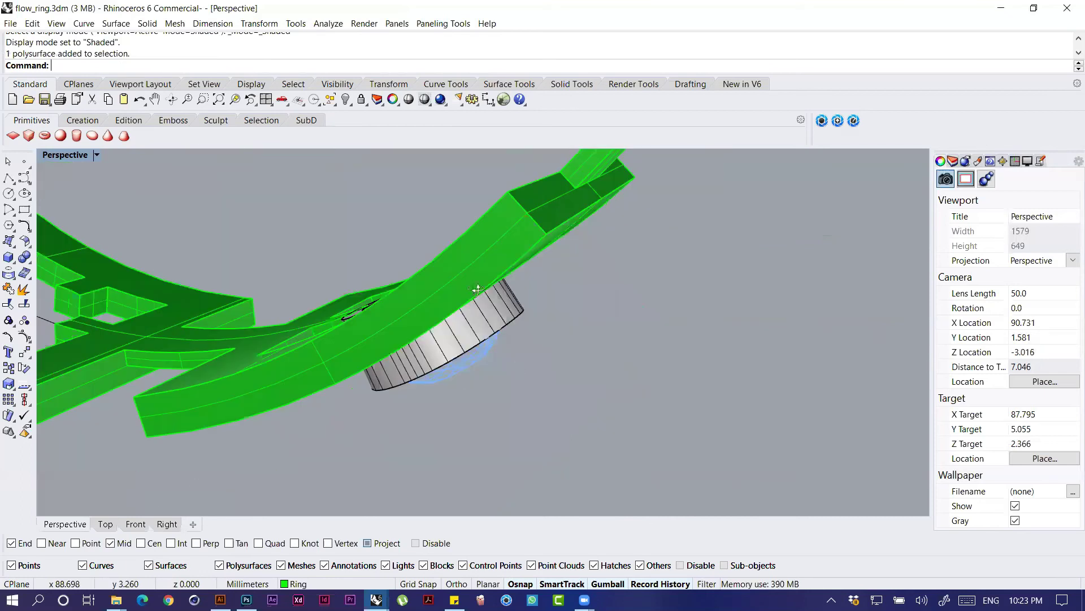
pyautogui.moveTo(471, 285); pyautogui.dragTo(470, 381, button='right')
pyautogui.scroll(-12, 471, 381)
pyautogui.moveTo(451, 327); pyautogui.dragTo(397, 365, button='right')
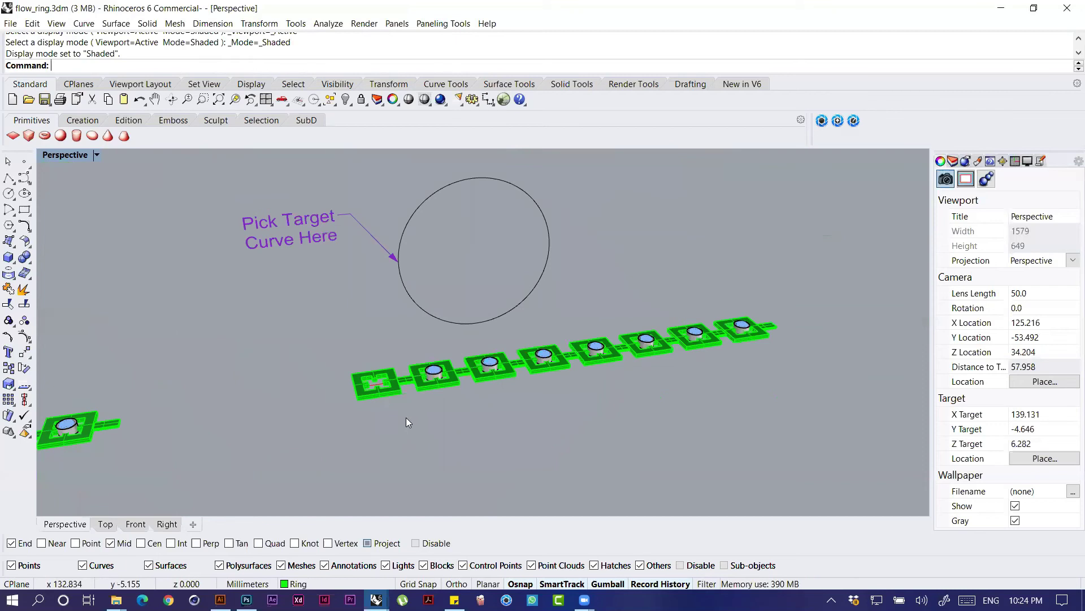
pyautogui.write('F')
pyautogui.press('Return')
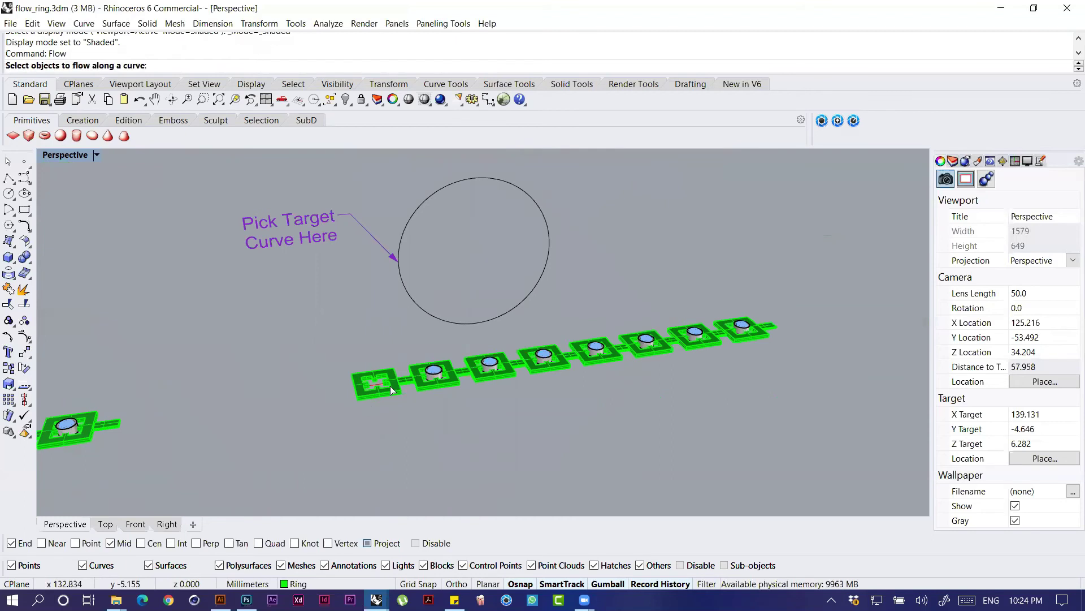
pyautogui.scroll(2, 391, 389)
pyautogui.click(373, 393)
pyautogui.press('Return')
pyautogui.moveTo(367, 426); pyautogui.dragTo(358, 434, button='right')
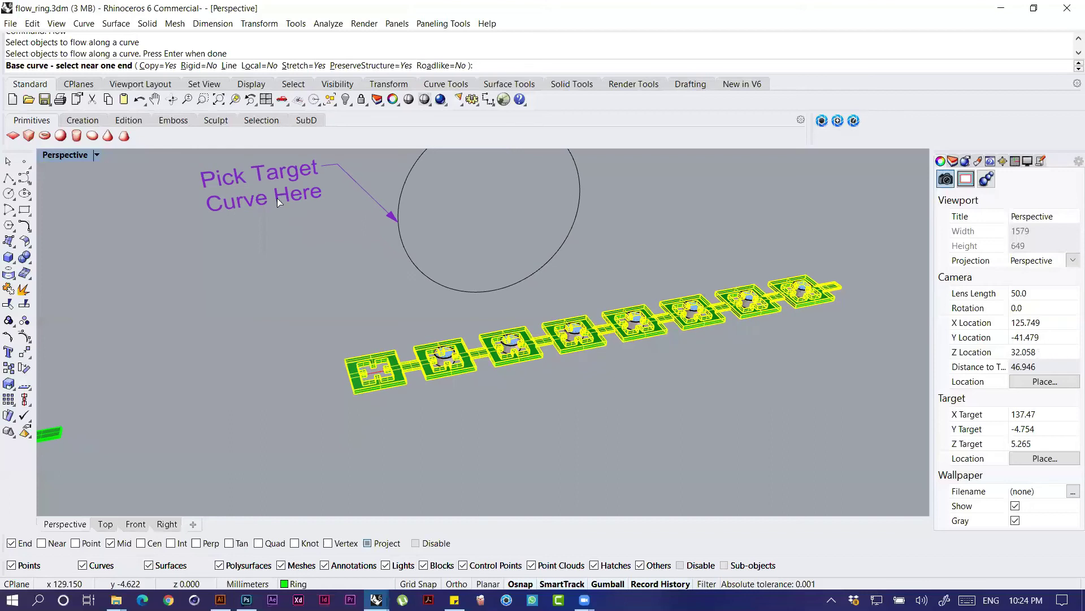
pyautogui.click(262, 66)
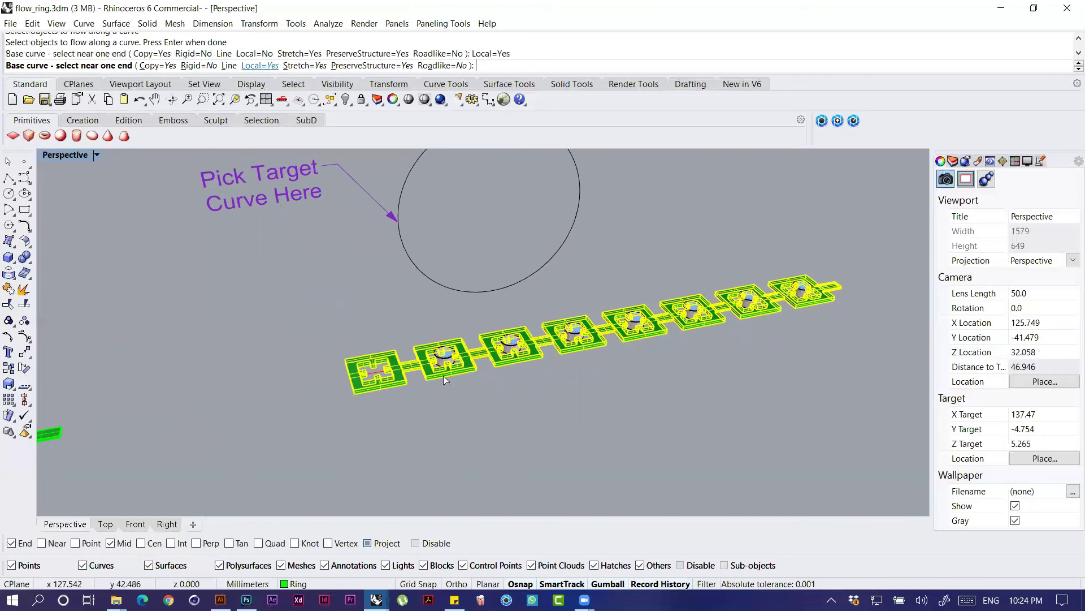
pyautogui.scroll(2, 455, 366)
pyautogui.press('Escape')
# Step: Try to flow the second copied ring strip with its first bezel and gem onto its circle with Local=Yes, picking both radii of influence freehand
pyautogui.scroll(1, 435, 380)
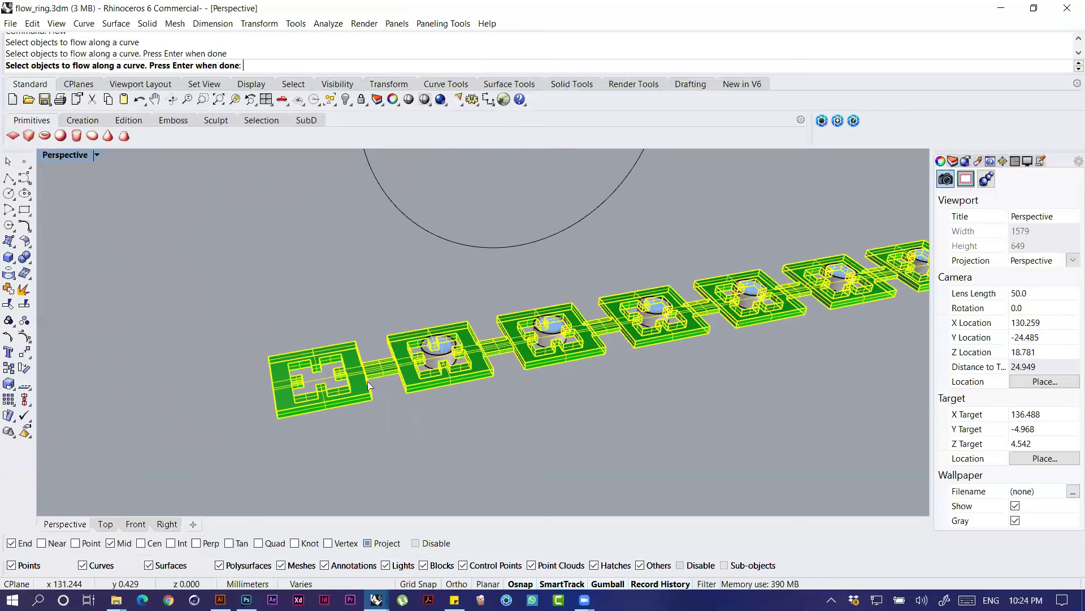
pyautogui.keyDown('ctrl'); pyautogui.click(438, 360); pyautogui.keyUp('ctrl')
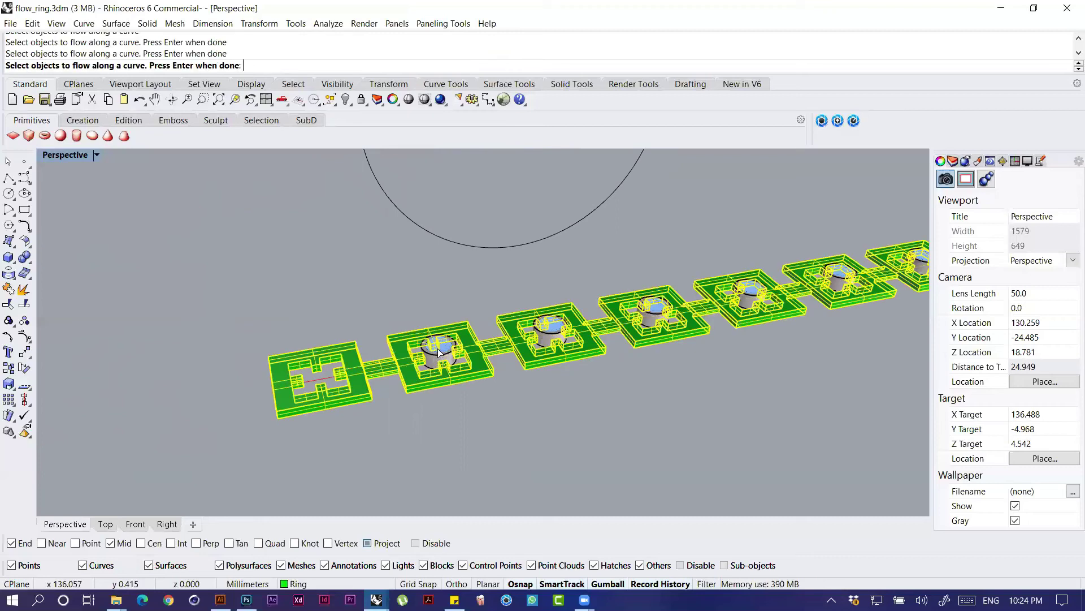
pyautogui.click(440, 351)
pyautogui.press('Return')
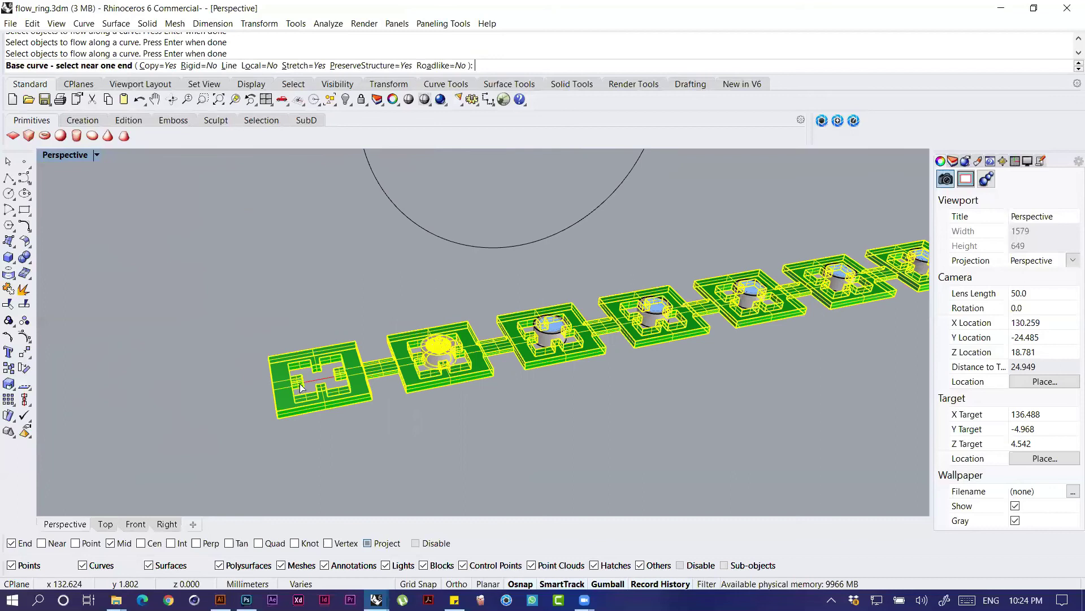
pyautogui.click(308, 379)
pyautogui.click(284, 66)
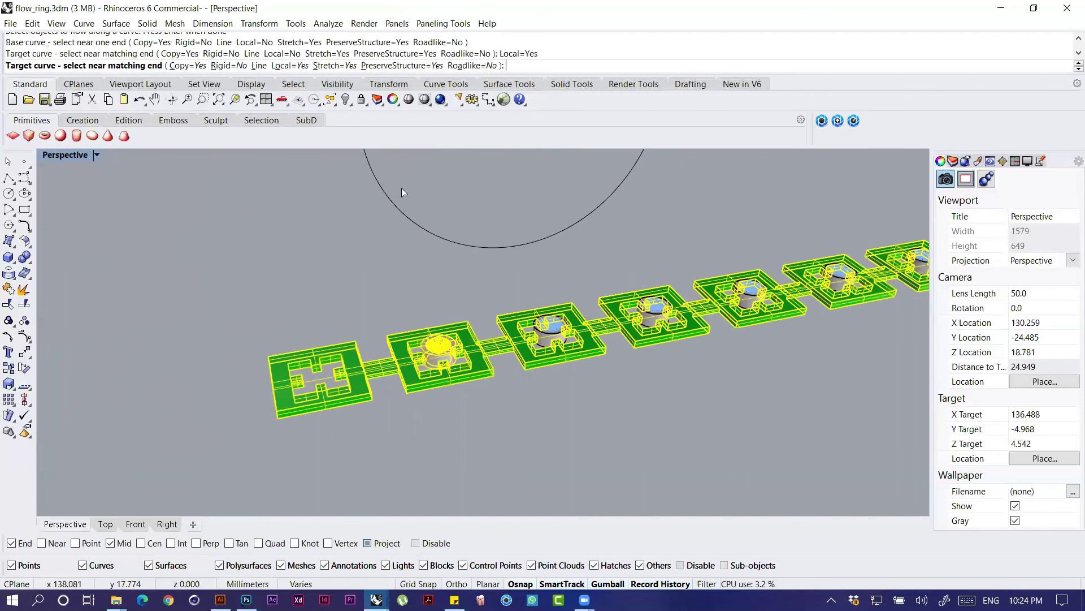
pyautogui.scroll(-5, 402, 192)
pyautogui.click(343, 268)
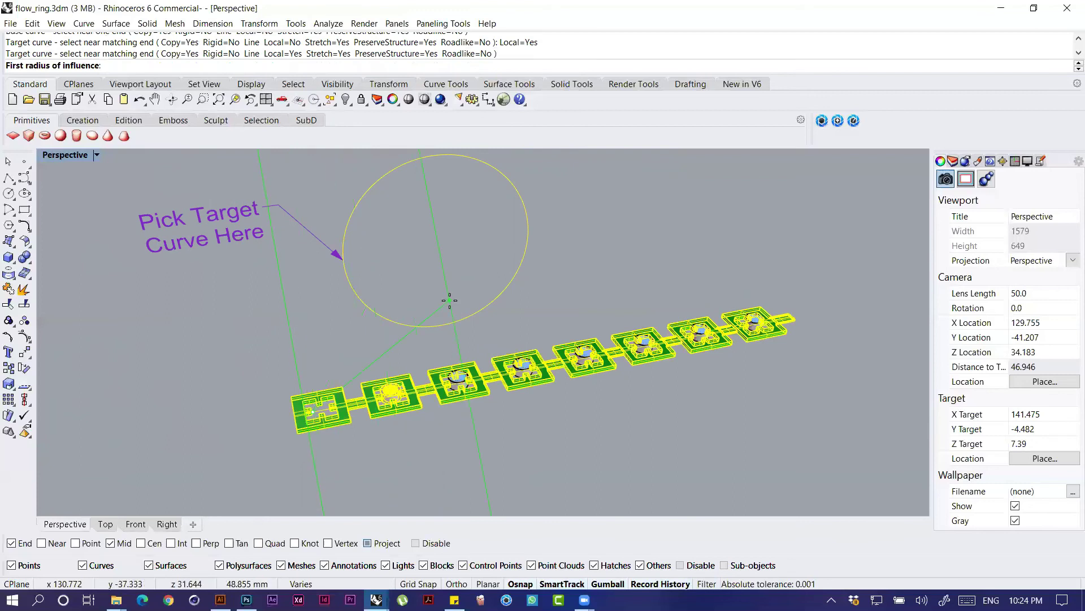
pyautogui.click(470, 437)
pyautogui.click(472, 437)
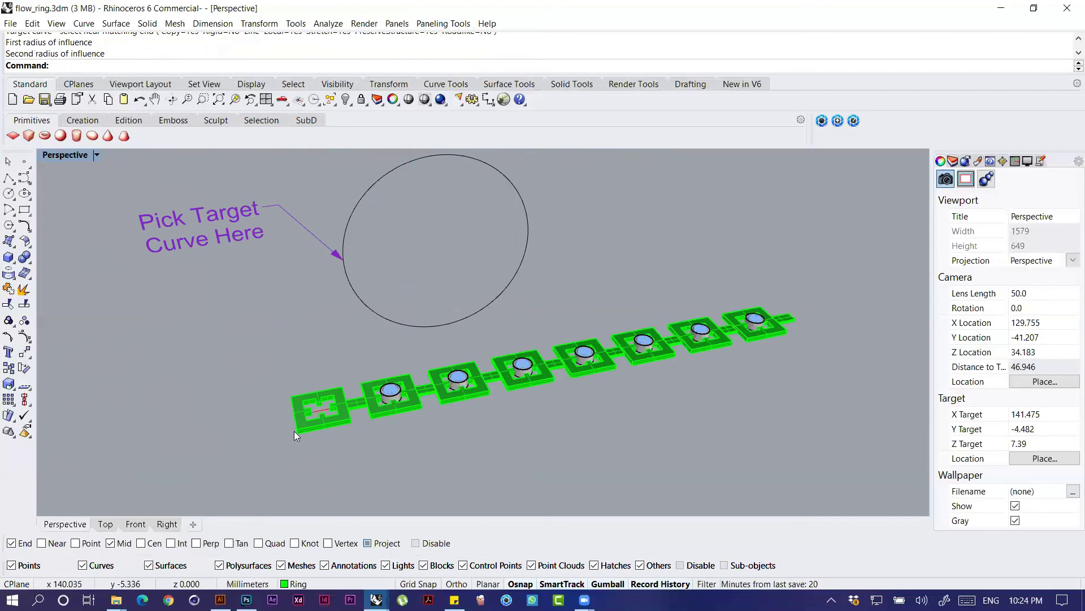
# Step: Flow the second copied ring strip with its first bezel and gem onto its target circle with Local=Yes, accepting both radii of influence
pyautogui.rightClick(307, 437)
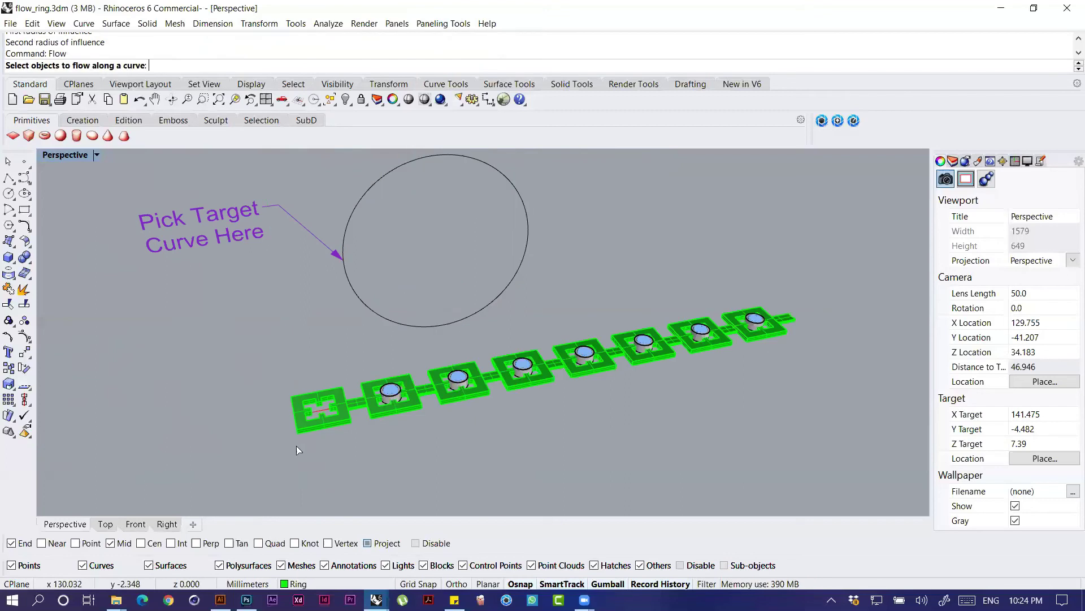
pyautogui.scroll(3, 329, 417)
pyautogui.click(332, 427)
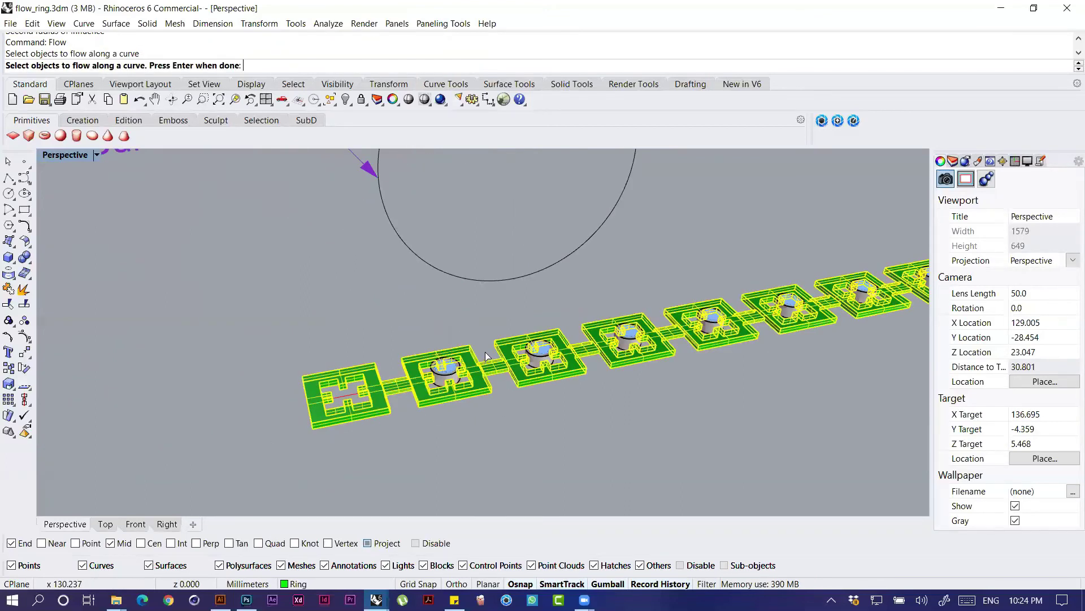
pyautogui.scroll(2, 486, 351)
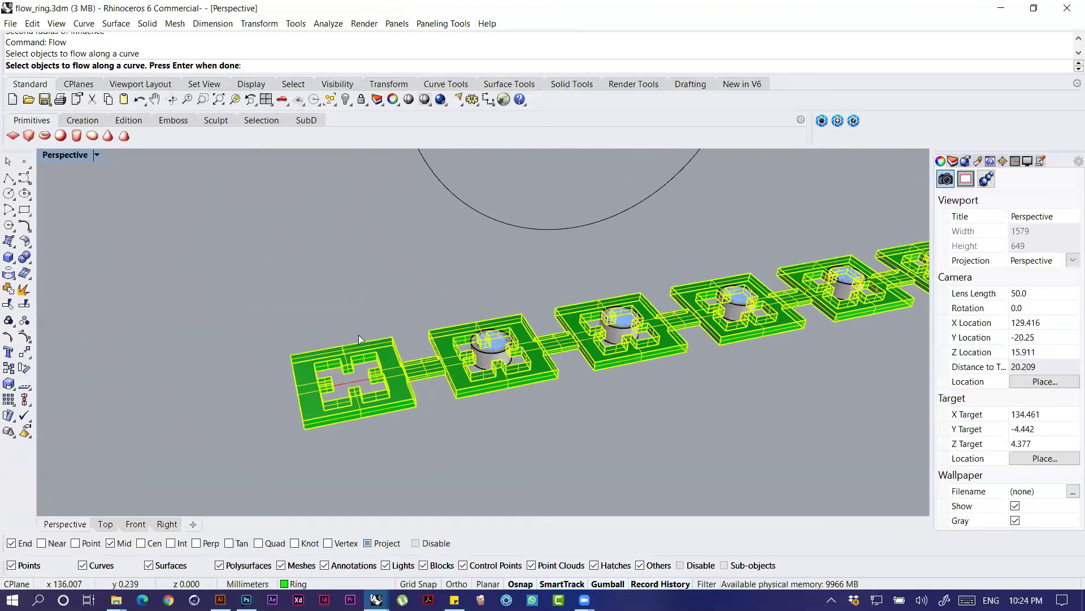
pyautogui.scroll(2, 313, 321)
pyautogui.click(196, 412)
pyautogui.press('Return')
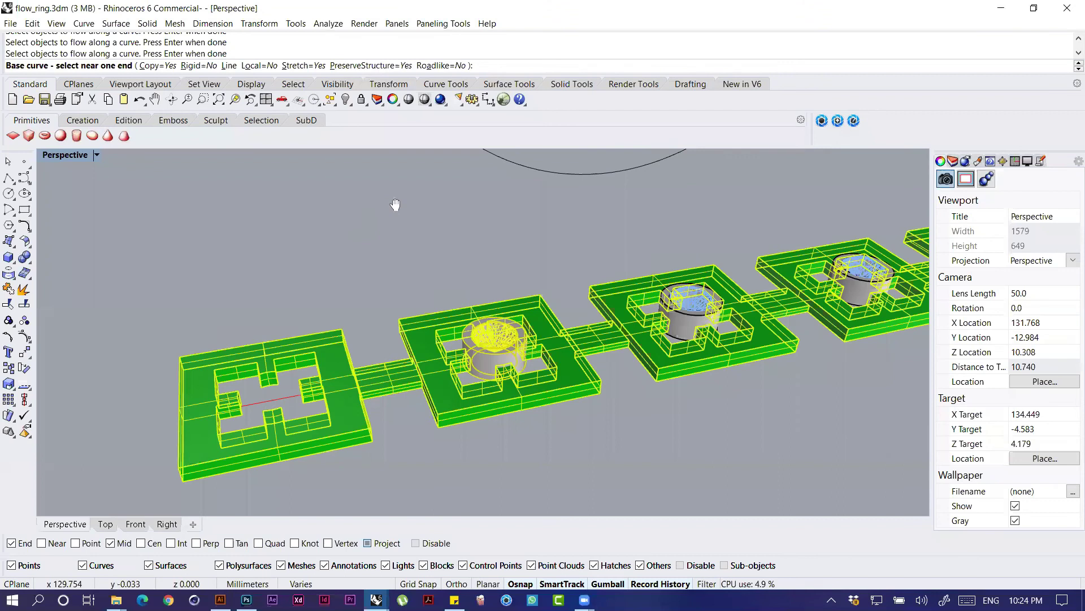
pyautogui.click(283, 398)
pyautogui.click(290, 65)
pyautogui.scroll(-6, 351, 214)
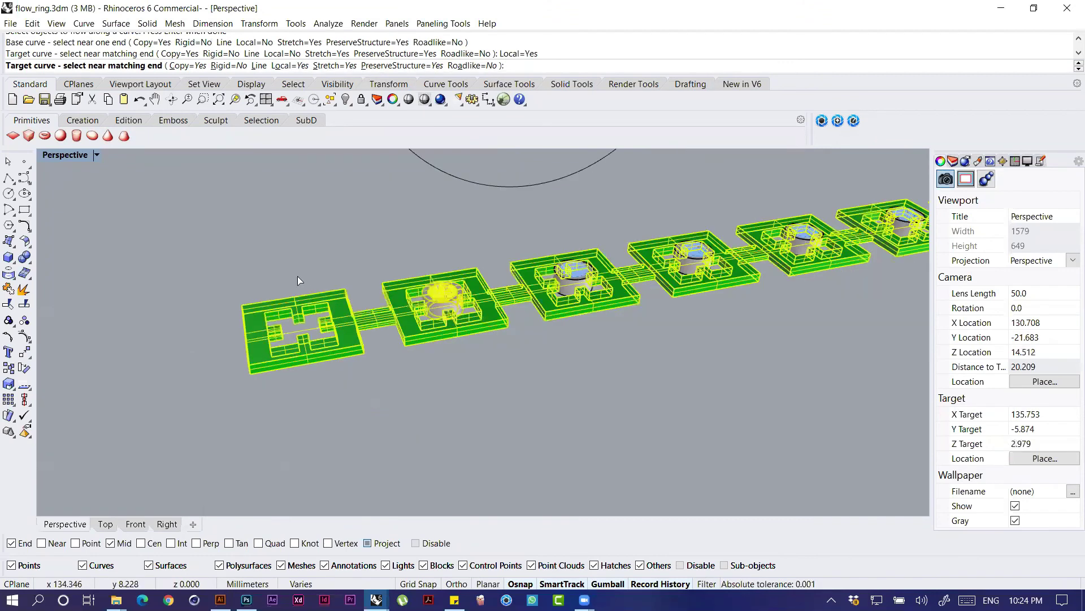
pyautogui.moveTo(298, 276)
pyautogui.keyDown('shift'); pyautogui.mouseDown(button='right')
pyautogui.moveTo(221, 390)
pyautogui.moveTo(226, 406)
pyautogui.moveTo(275, 397)
pyautogui.mouseUp(button='right'); pyautogui.keyUp('shift')
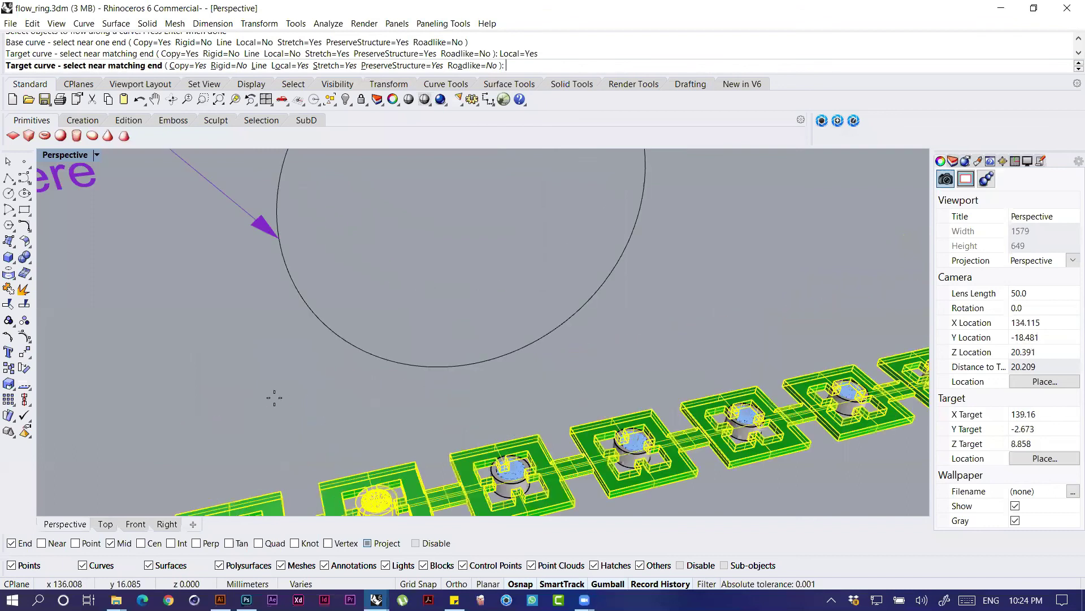
pyautogui.scroll(-5, 499, 355)
pyautogui.click(300, 277)
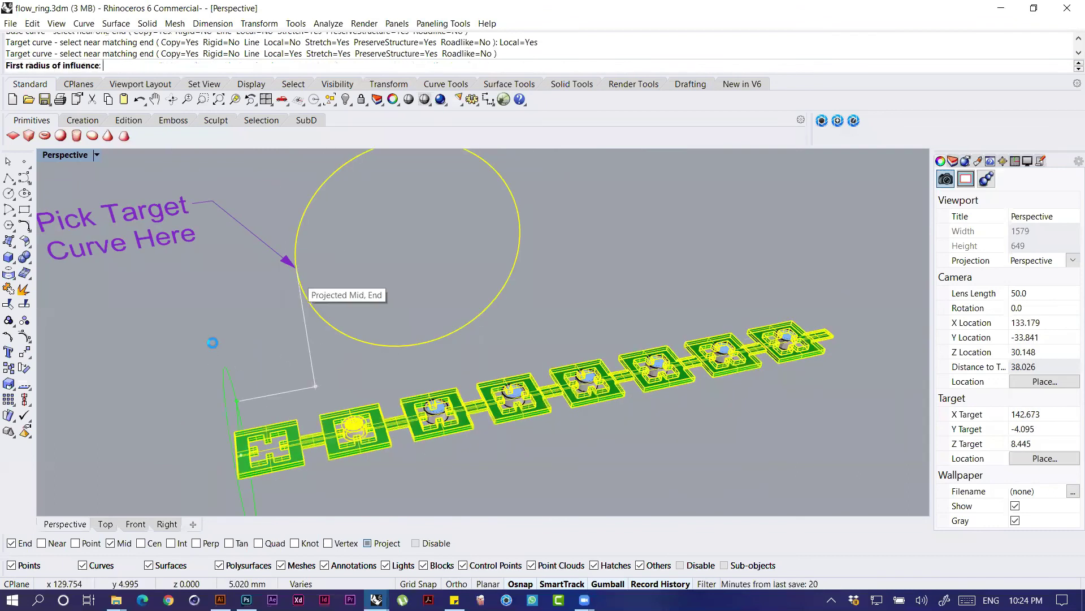
pyautogui.press('Return')
pyautogui.press('Return')
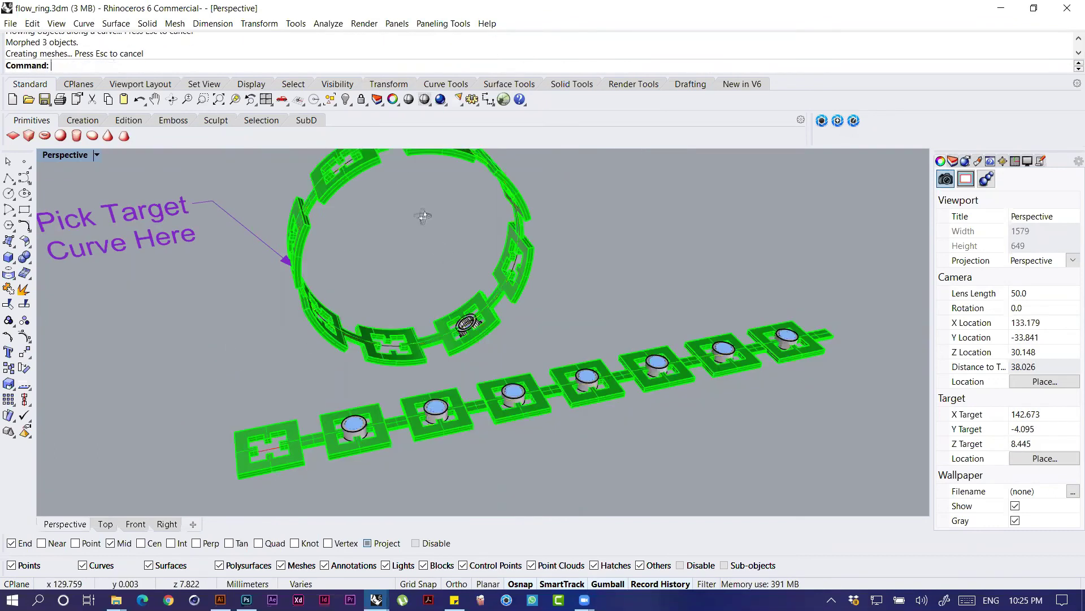
# Step: Inspect the bezel and gem on the locally flowed ring and undo that flow
pyautogui.scroll(6, 516, 390)
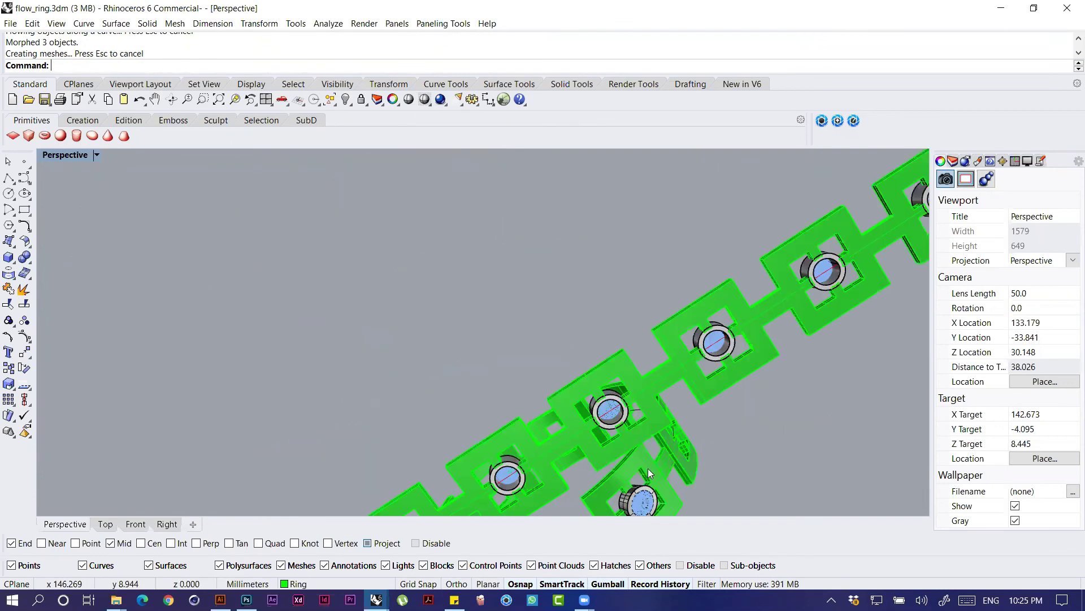
pyautogui.scroll(1, 515, 390)
pyautogui.moveTo(230, 320); pyautogui.dragTo(432, 238, button='right')
pyautogui.hotkey('ctrl', 'z')
pyautogui.scroll(-5, 406, 349)
pyautogui.scroll(5, 412, 358)
pyautogui.rightClick(413, 359)
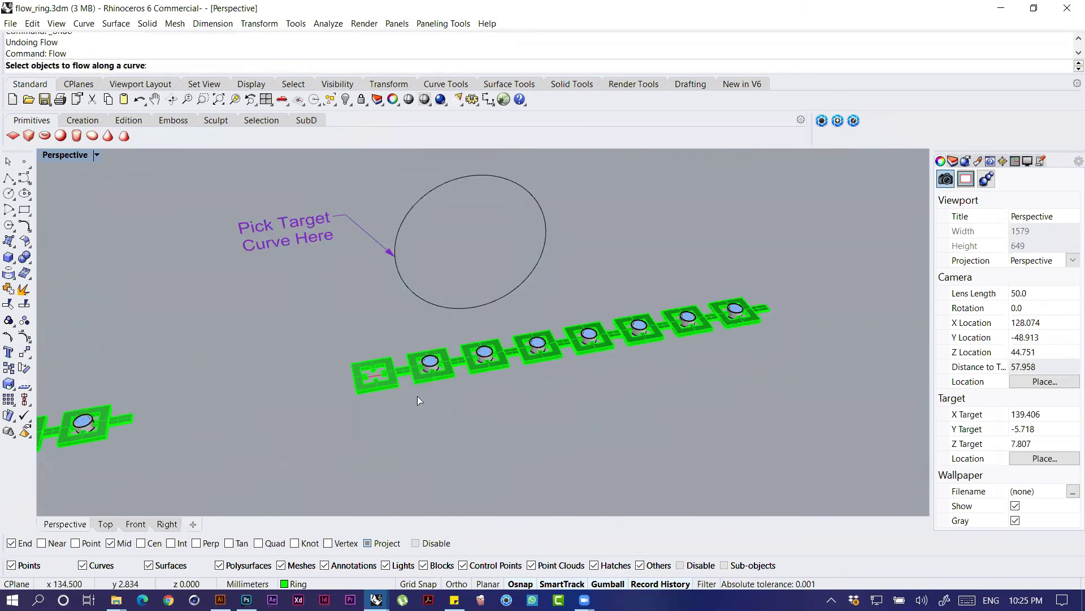
pyautogui.scroll(4, 417, 395)
pyautogui.click(446, 382)
pyautogui.click(458, 376)
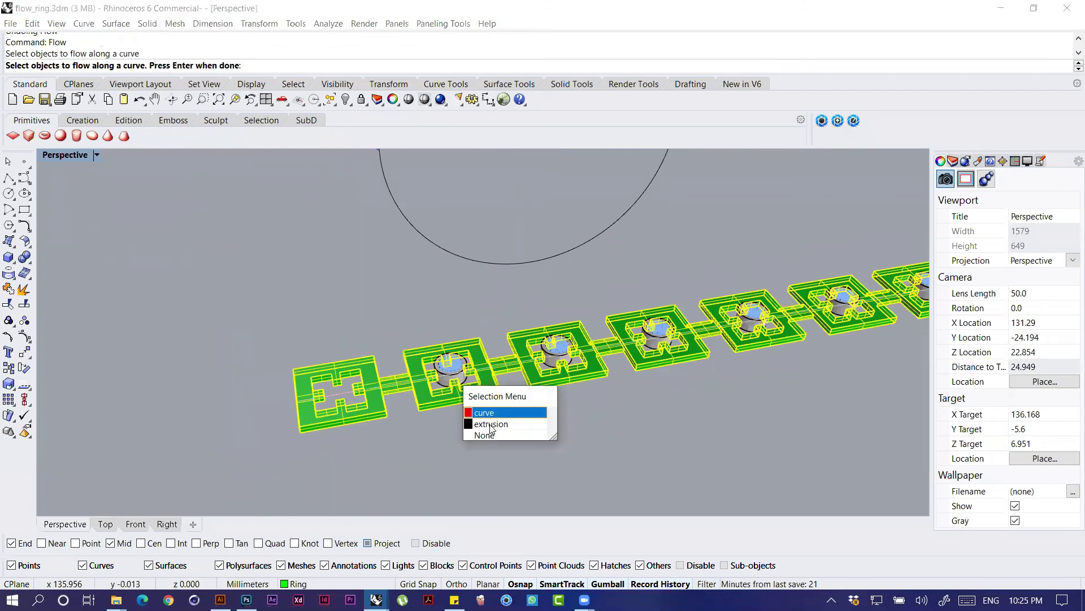
pyautogui.click(456, 373)
pyautogui.scroll(8, 456, 372)
pyautogui.click(455, 347)
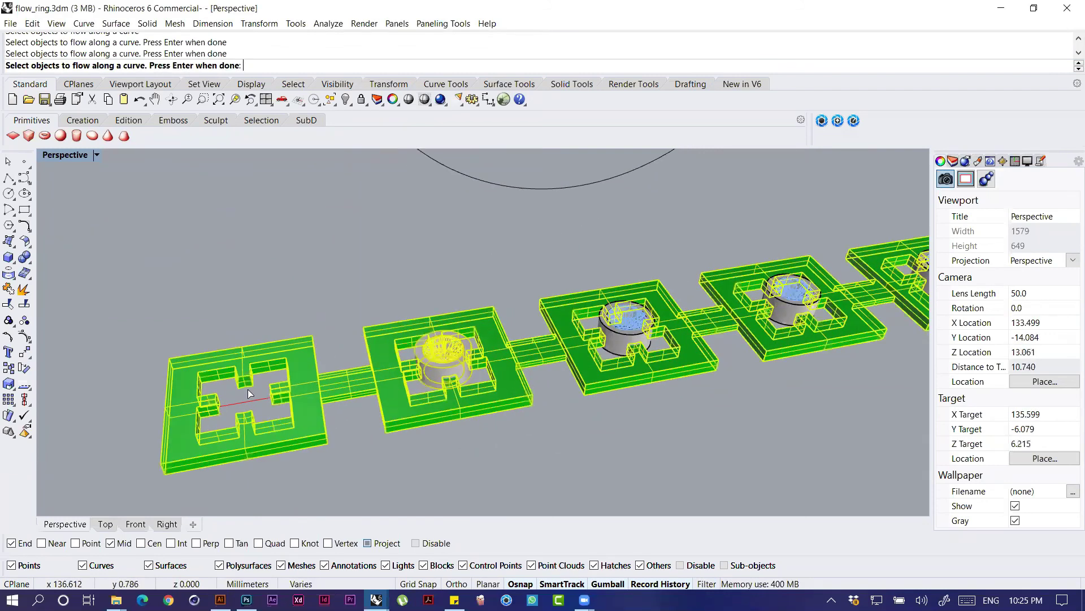
pyautogui.scroll(-5, 238, 376)
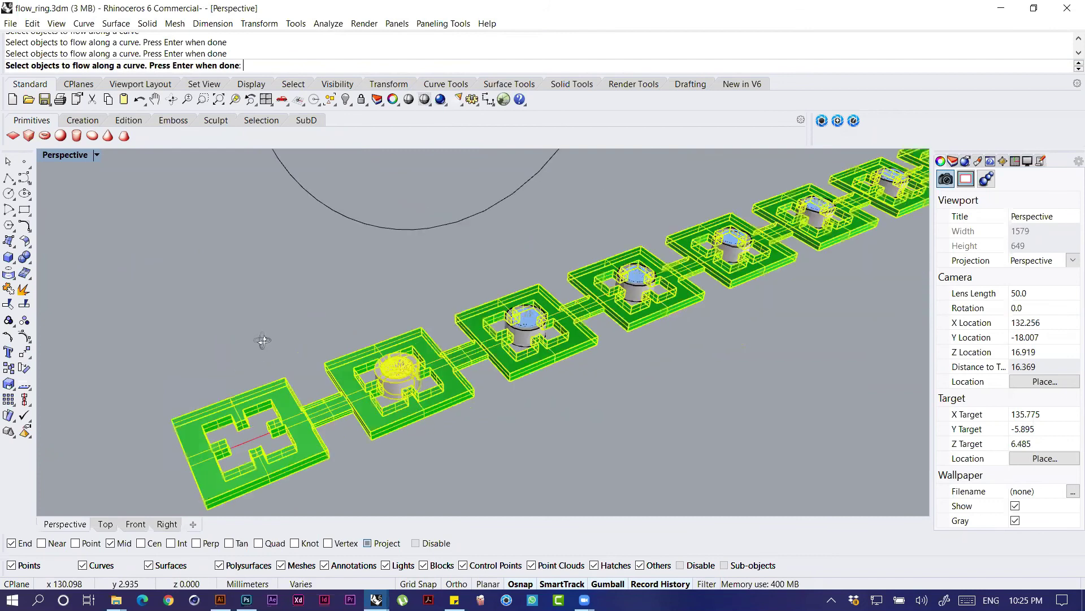
pyautogui.moveTo(259, 341); pyautogui.dragTo(232, 334, button='right')
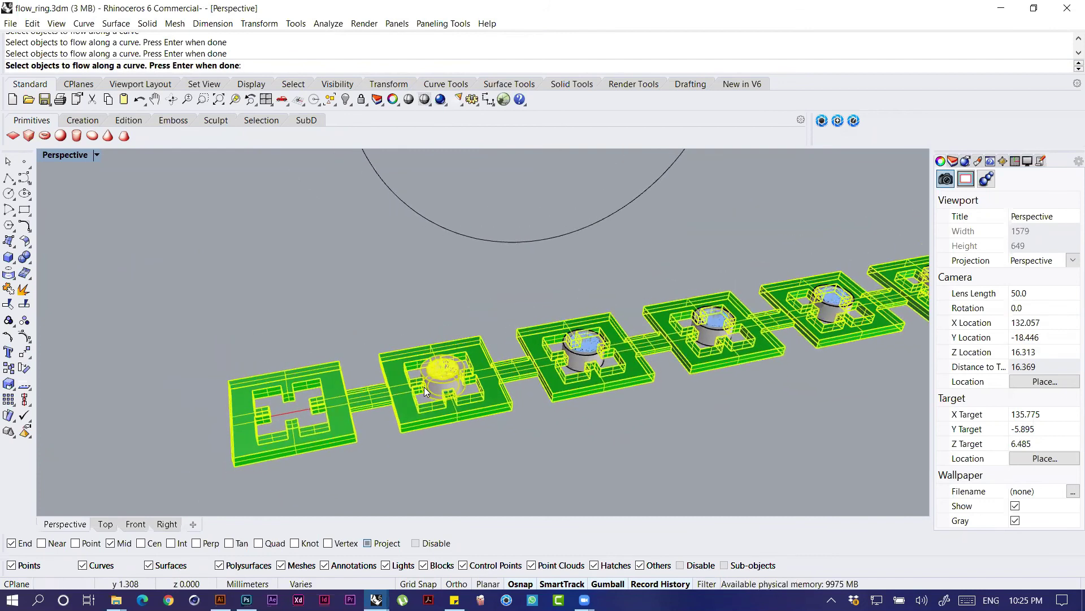
pyautogui.press('Escape')
# Step: Flow the second copied ring strip alone, without bezels or gems, from its base line onto its target circle with Rigid=No and Stretch=Yes
pyautogui.press('Return')
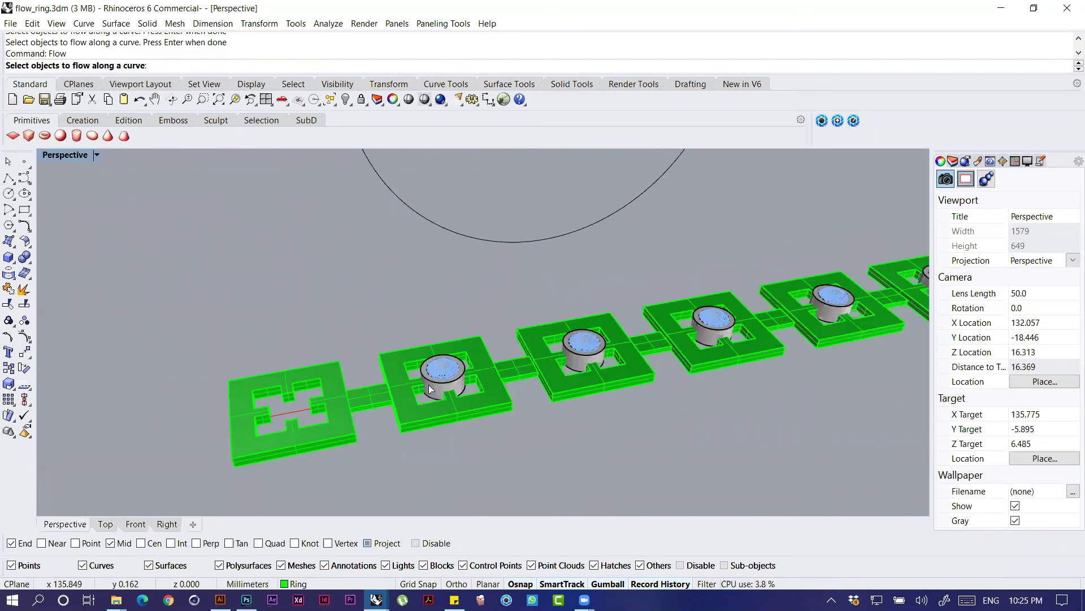
pyautogui.hotkey('ctrl', 'a')
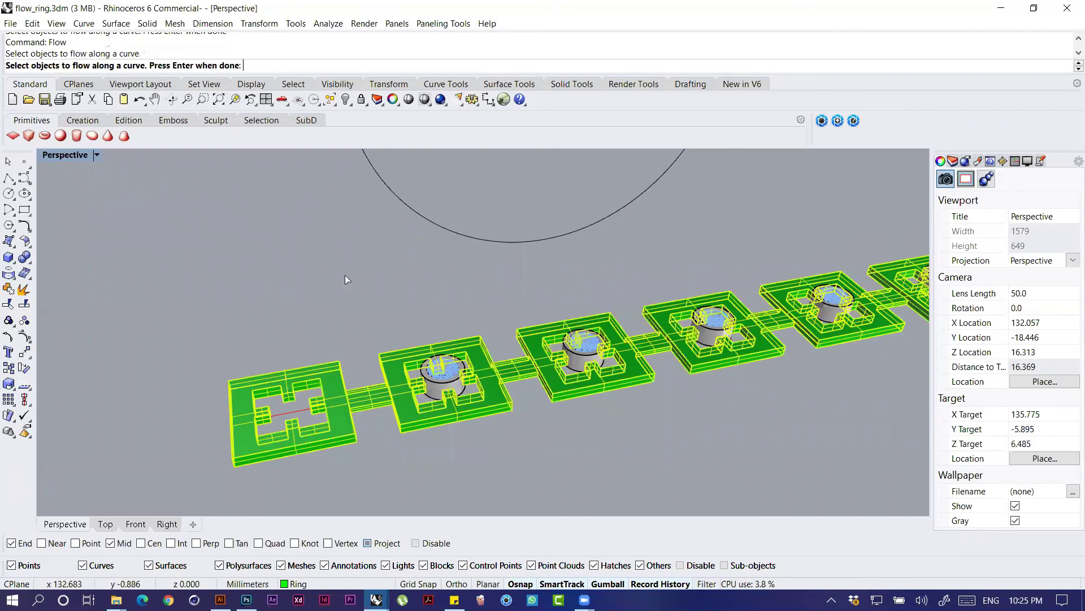
pyautogui.press('Return')
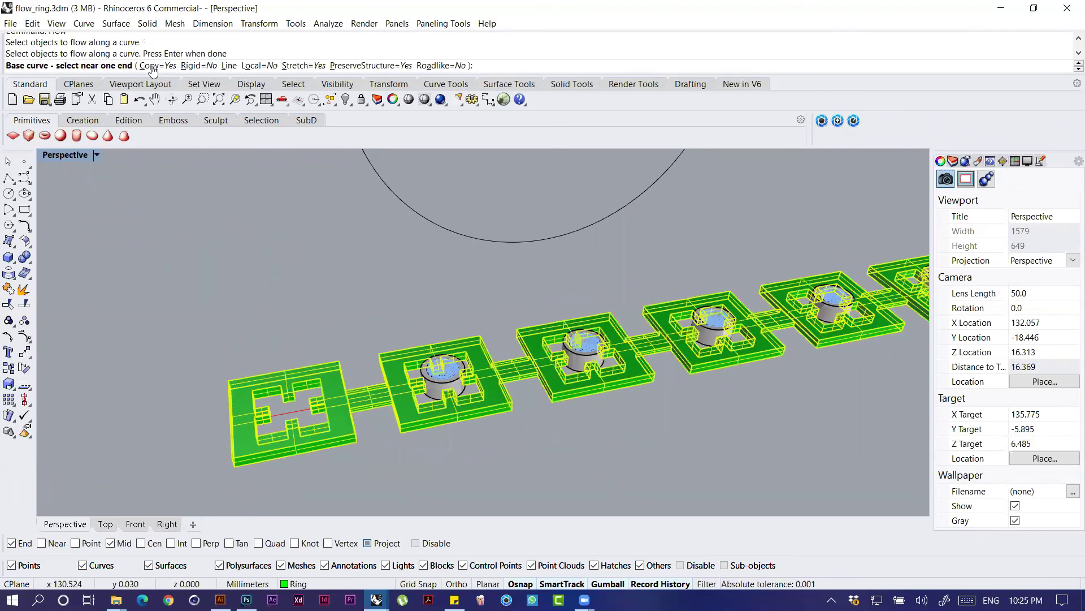
pyautogui.click(246, 419)
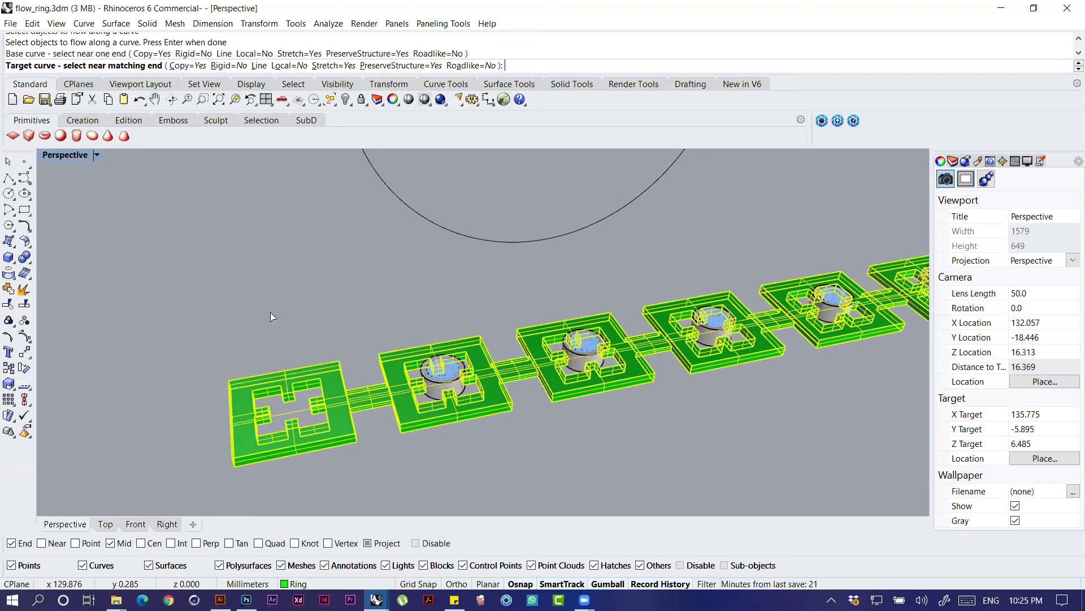
pyautogui.scroll(-6, 277, 305)
pyautogui.click(281, 301)
# Step: Select the first two bezels and their gems on the second copied flat strip
pyautogui.moveTo(302, 342); pyautogui.dragTo(287, 384, button='right')
pyautogui.scroll(10, 281, 368)
pyautogui.click(281, 369)
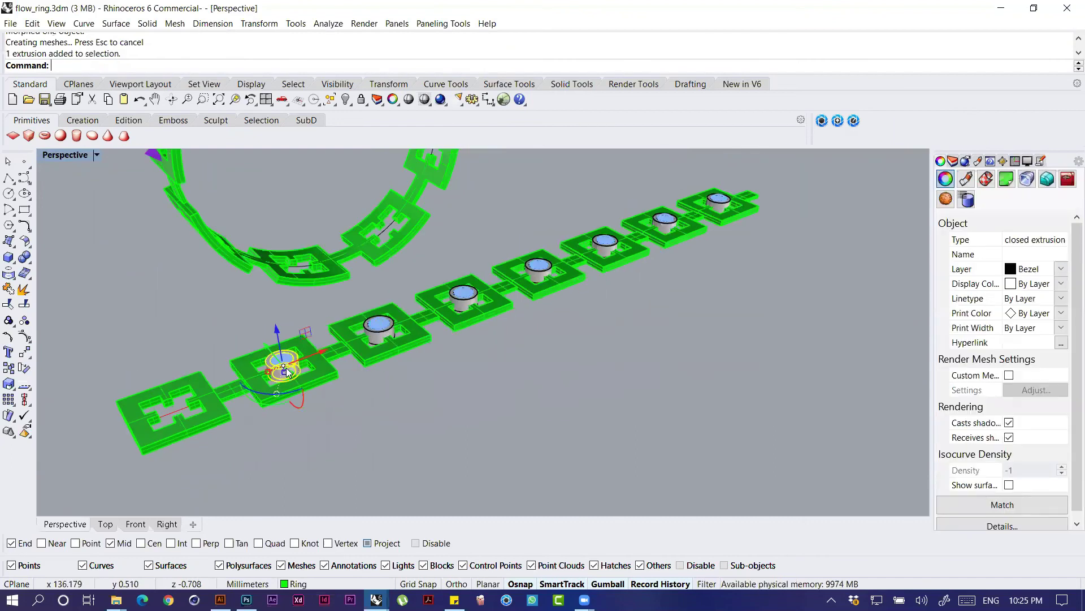
pyautogui.scroll(2, 278, 363)
pyautogui.click(285, 366)
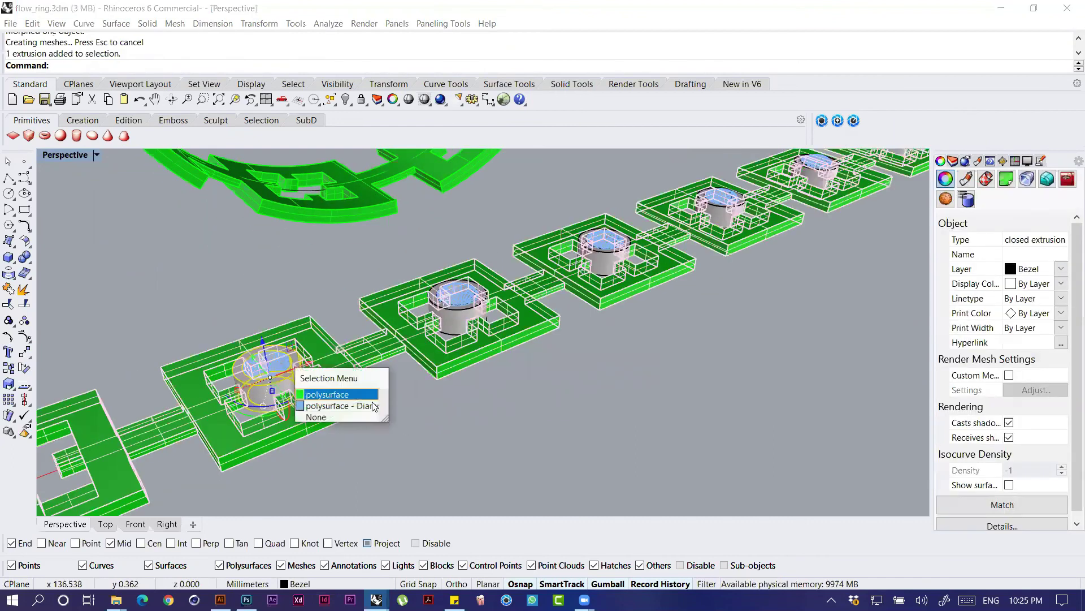
pyautogui.press('Return')
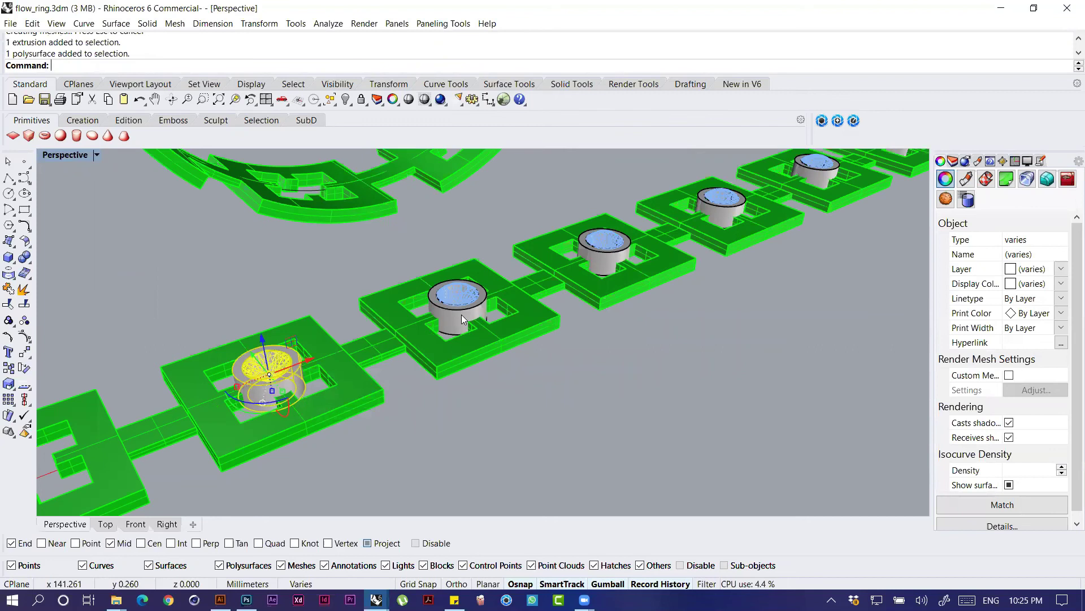
pyautogui.click(462, 316)
pyautogui.press('Return')
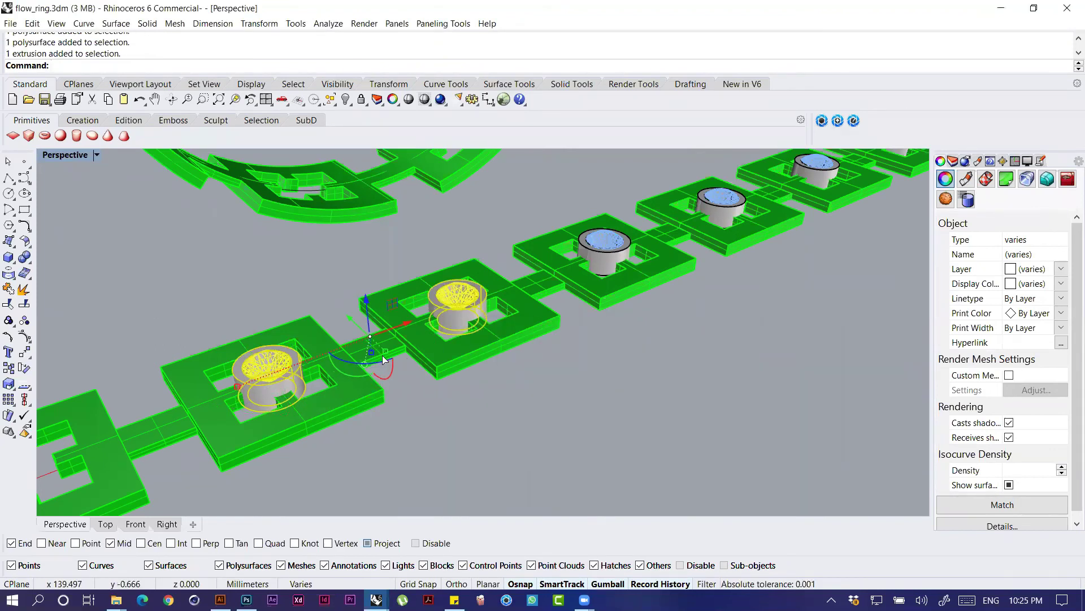
# Step: Start Flow on the selected bezels and gems with Rigid=Yes and pick the strip's base line near its gemless end
pyautogui.write('Flow')
pyautogui.press('Return')
pyautogui.scroll(-5, 247, 410)
pyautogui.click(195, 66)
pyautogui.scroll(4, 306, 369)
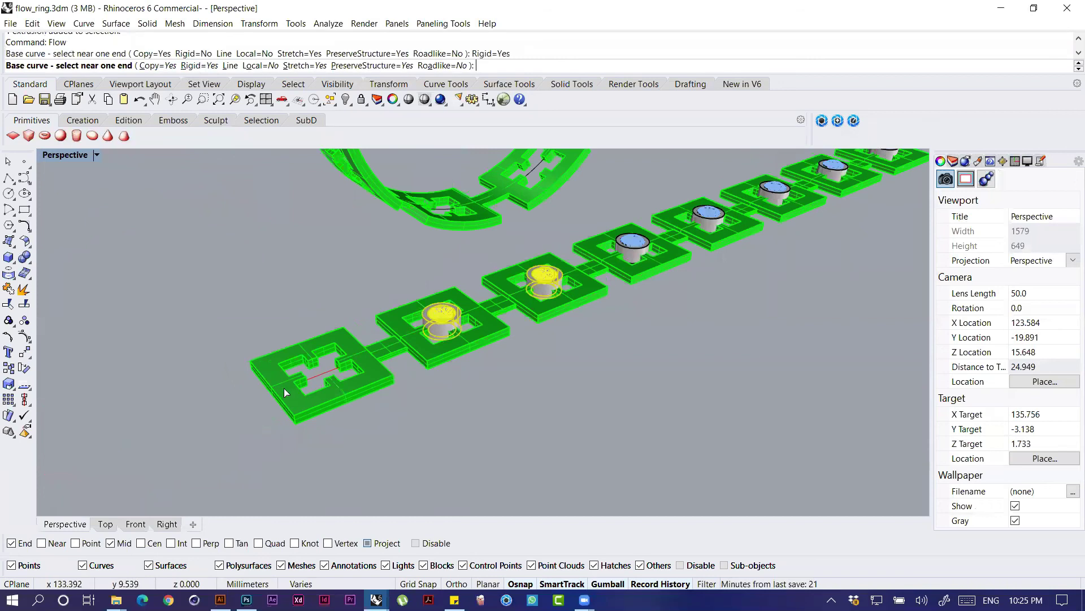
pyautogui.click(292, 368)
pyautogui.scroll(-4, 293, 362)
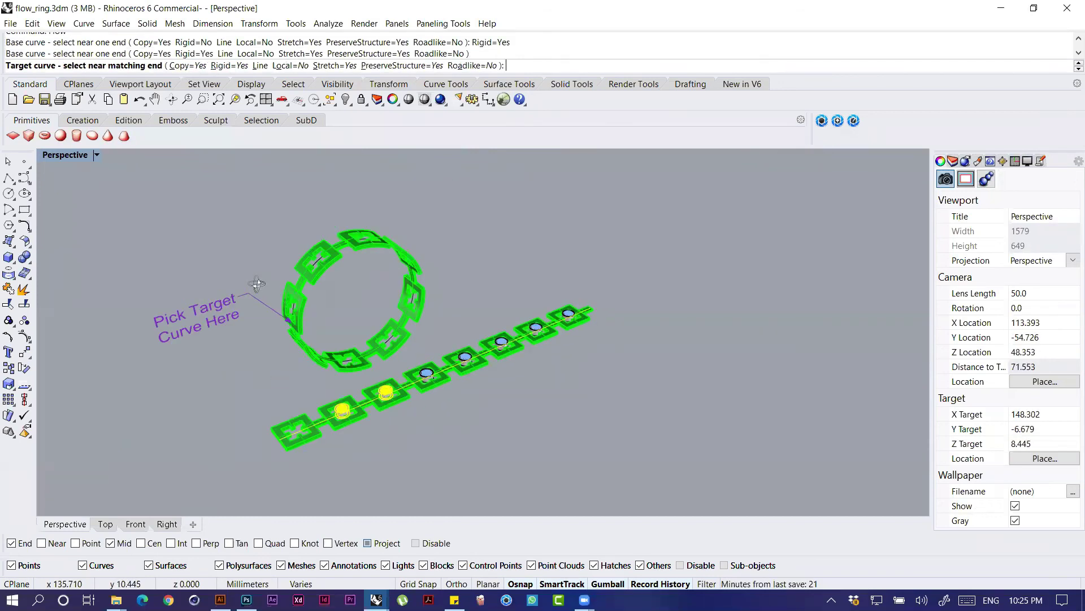
# Step: Pick the circle inside the flowed ring as the target curve in Wireframe display and restore Shaded display
pyautogui.scroll(5, 409, 242)
pyautogui.scroll(2, 315, 284)
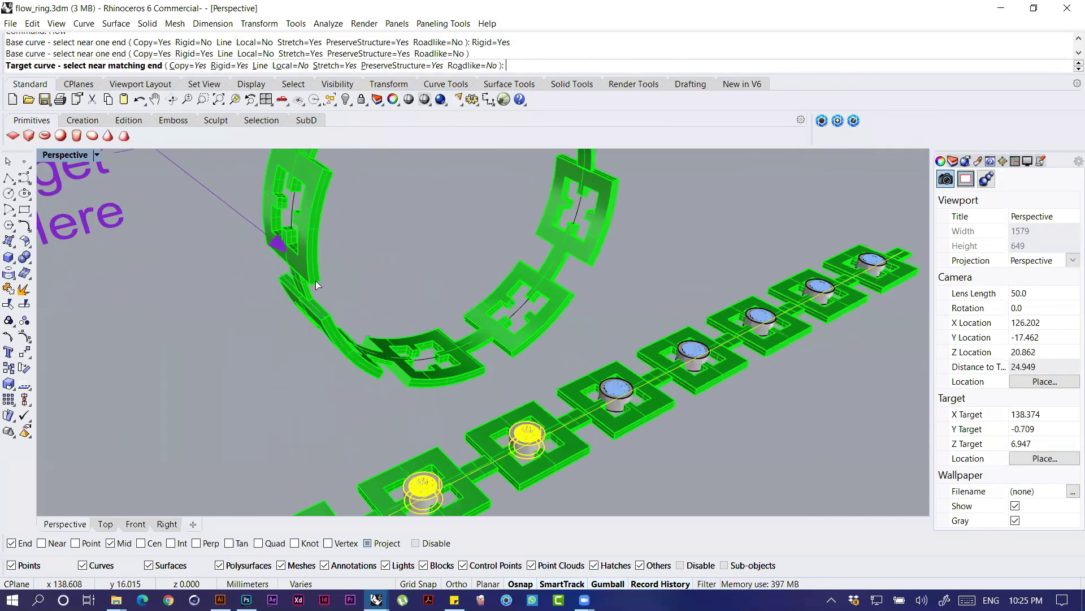
pyautogui.moveTo(348, 299); pyautogui.dragTo(476, 267, button='right')
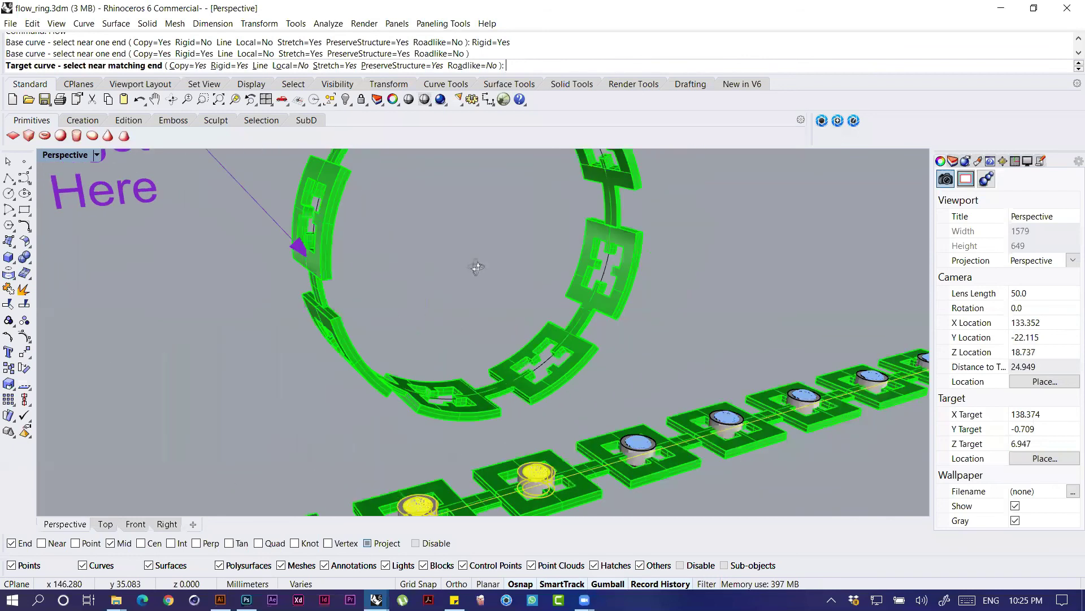
pyautogui.middleClick(480, 283)
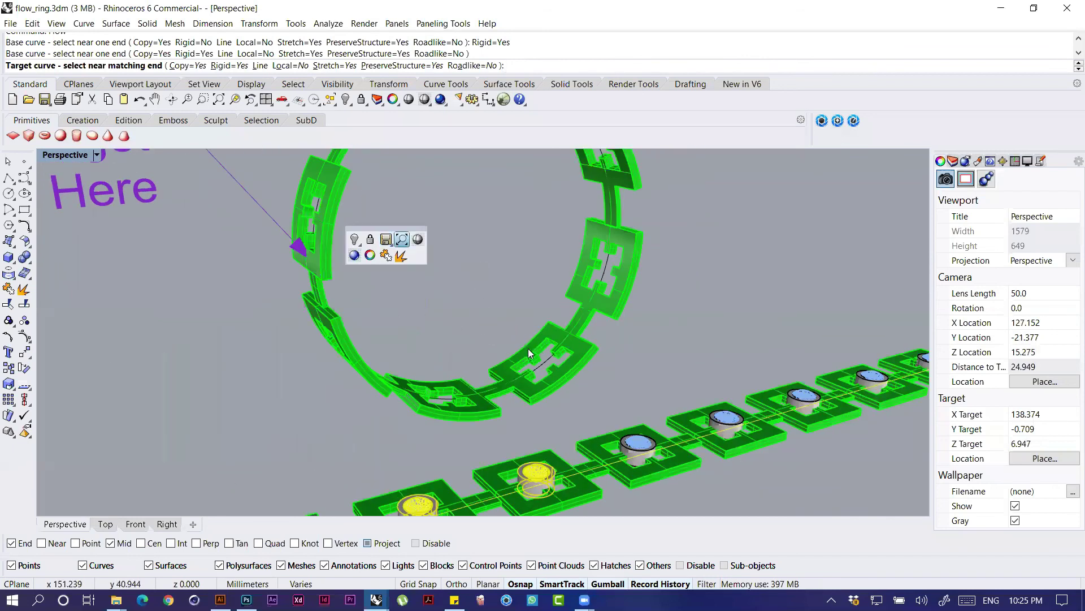
pyautogui.hotkey('ctrl', 'alt', 'w')
pyautogui.click(554, 343)
pyautogui.moveTo(548, 305); pyautogui.dragTo(574, 315, button='right')
pyautogui.middleClick(528, 348)
pyautogui.click(558, 342)
# Step: Examine the rigidly flowed bezels and gems on the ring up close and from several angles
pyautogui.scroll(-8, 498, 348)
pyautogui.moveTo(437, 408); pyautogui.dragTo(469, 443, button='right')
pyautogui.moveTo(413, 232); pyautogui.dragTo(533, 241, button='right')
pyautogui.click(395, 358)
pyautogui.scroll(12, 532, 246)
pyautogui.moveTo(401, 296); pyautogui.dragTo(270, 316, button='right')
pyautogui.scroll(6, 381, 170)
pyautogui.moveTo(380, 170); pyautogui.dragTo(352, 285, button='right')
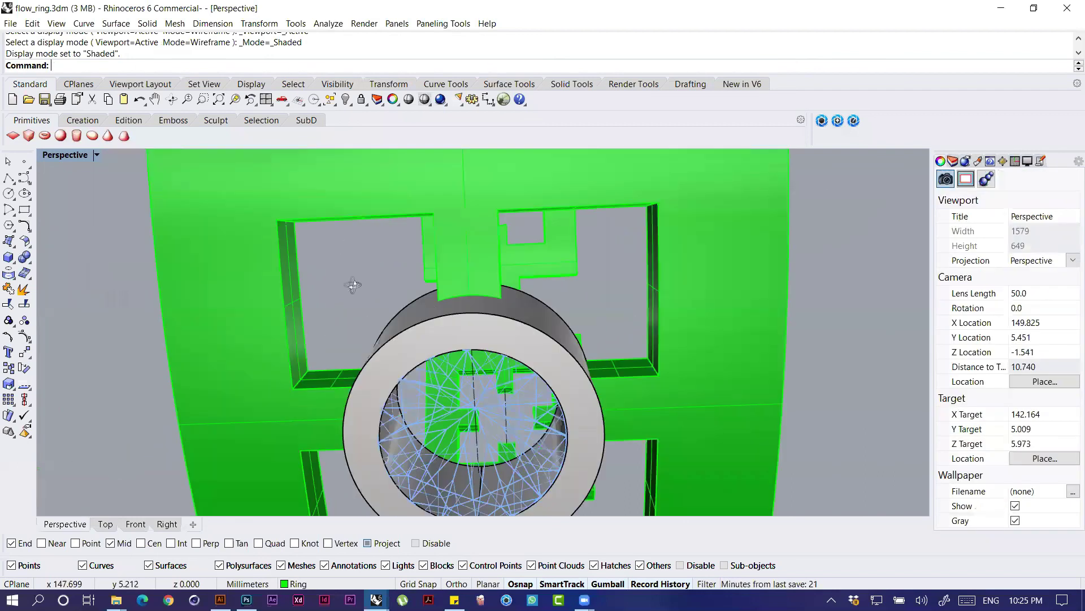
pyautogui.keyDown('shift'); pyautogui.moveTo(494, 445); pyautogui.dragTo(497, 361, button='right'); pyautogui.keyUp('shift')
pyautogui.keyDown('shift'); pyautogui.moveTo(448, 417); pyautogui.dragTo(439, 377, button='right'); pyautogui.keyUp('shift')
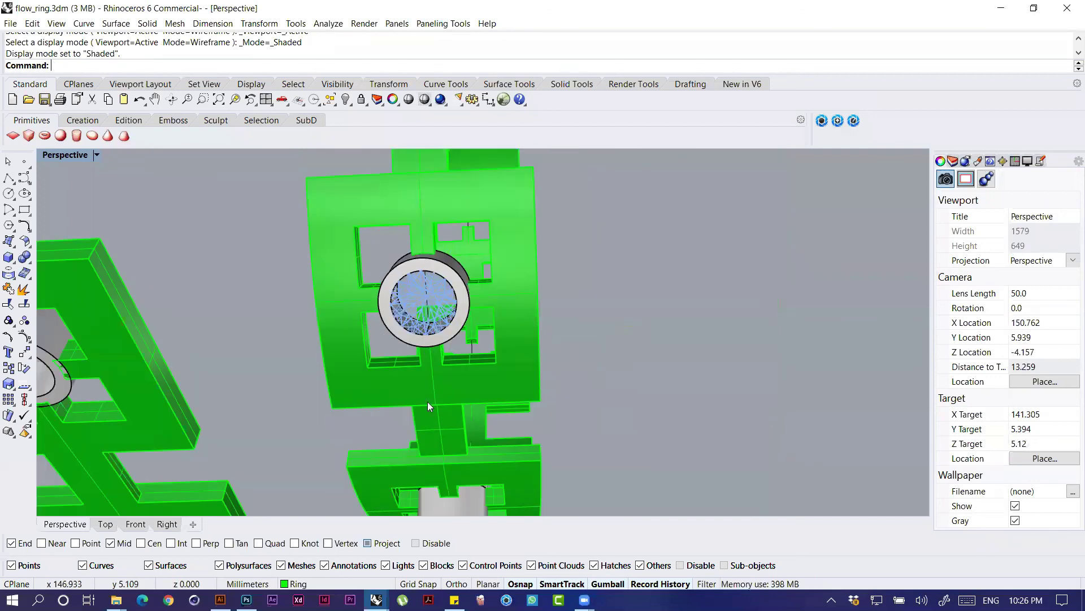
pyautogui.scroll(-18, 401, 297)
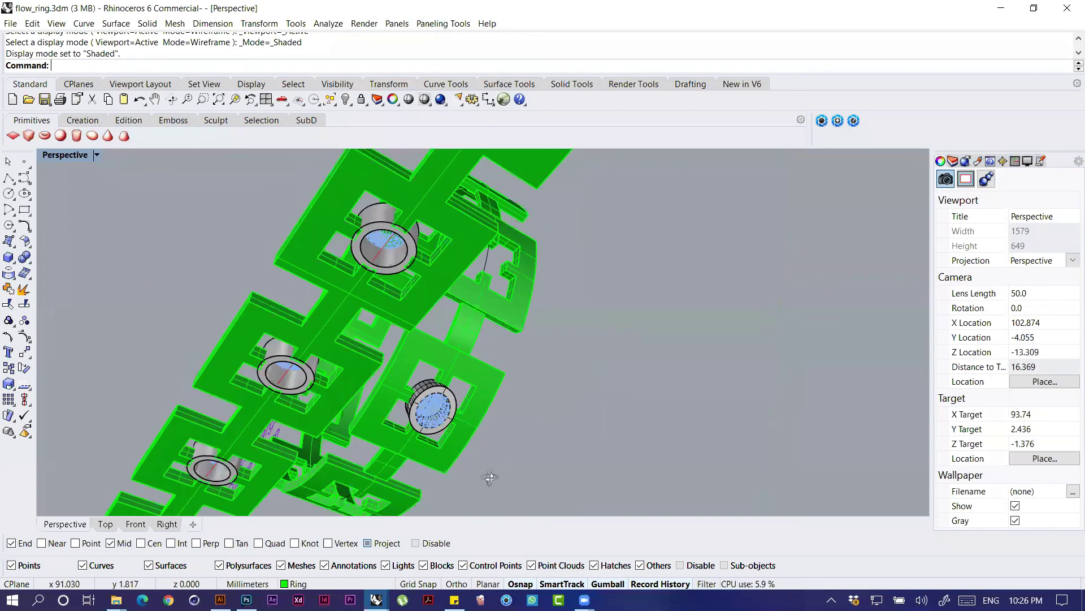
pyautogui.moveTo(490, 478); pyautogui.dragTo(618, 365, button='right')
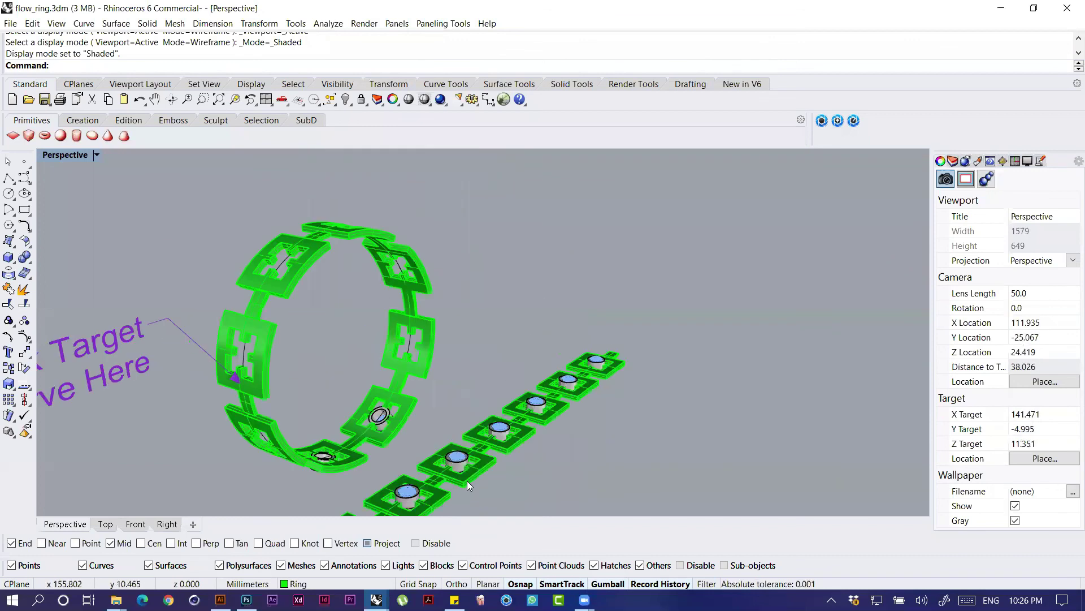
pyautogui.moveTo(467, 481); pyautogui.dragTo(474, 421, button='right')
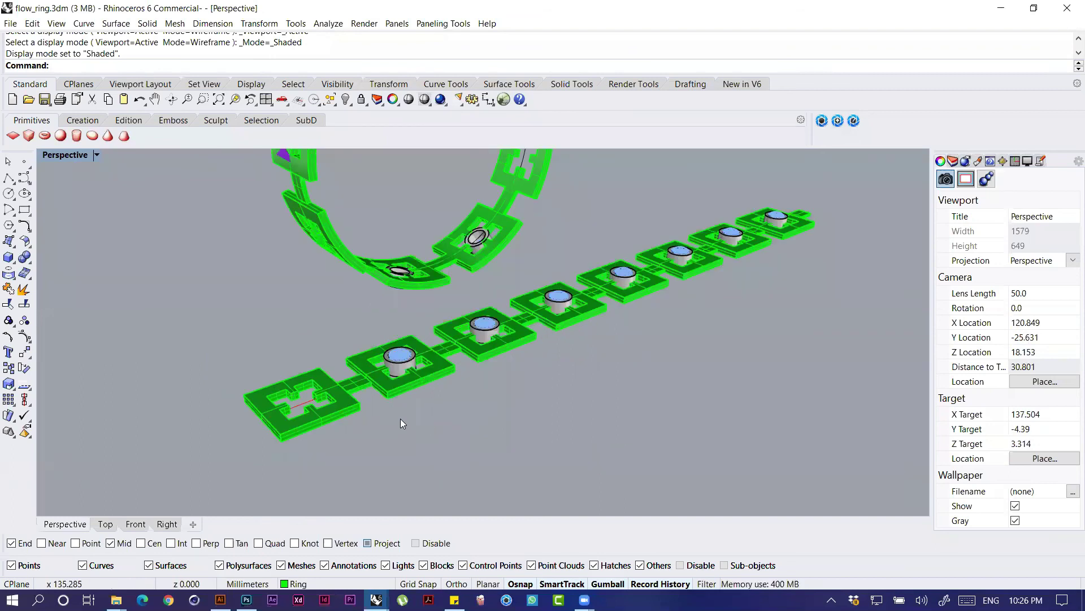
pyautogui.click(337, 406)
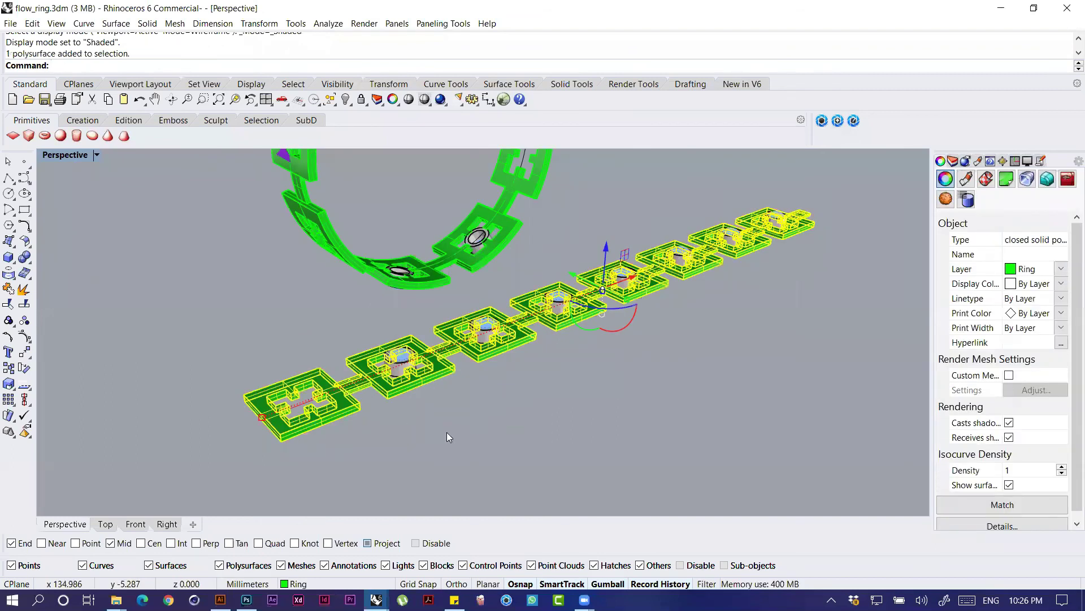
pyautogui.click(368, 443)
pyautogui.moveTo(367, 443); pyautogui.dragTo(317, 390)
pyautogui.click(328, 447)
pyautogui.scroll(-5, 539, 408)
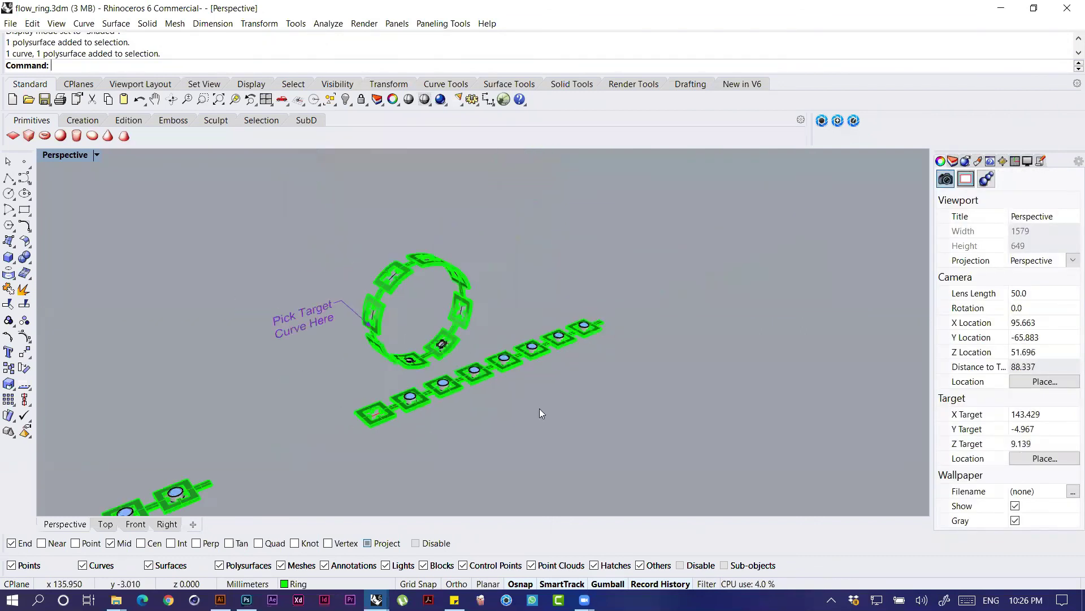
# Step: Rotate the original flat ring strip freehand about its long axis and check its history-linked ring
pyautogui.scroll(-3, 596, 311)
pyautogui.moveTo(596, 312); pyautogui.dragTo(766, 253, button='right')
pyautogui.moveTo(351, 365); pyautogui.dragTo(437, 394, button='right')
pyautogui.scroll(4, 393, 367)
pyautogui.scroll(2, 393, 367)
pyautogui.click(433, 390)
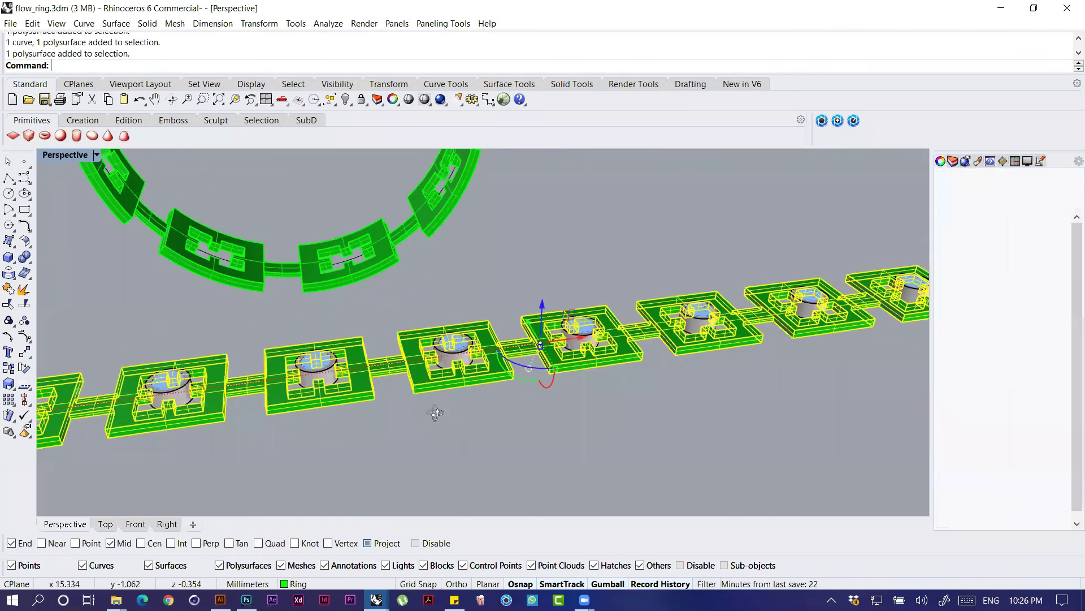
pyautogui.moveTo(766, 336); pyautogui.dragTo(726, 328, button='right')
pyautogui.moveTo(537, 220); pyautogui.dragTo(790, 318, button='right')
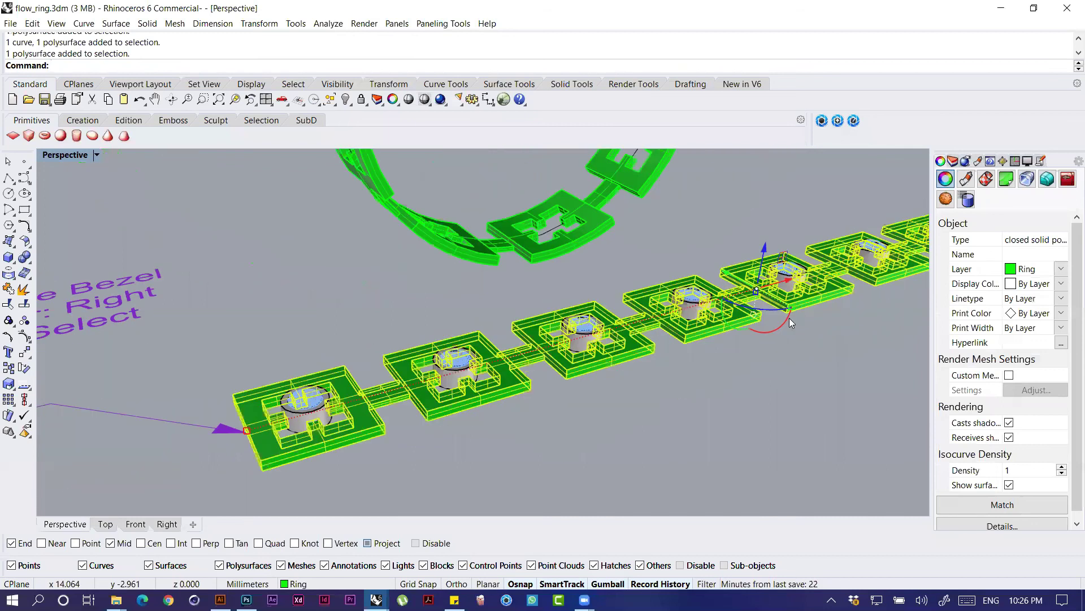
pyautogui.moveTo(766, 331); pyautogui.dragTo(640, 370)
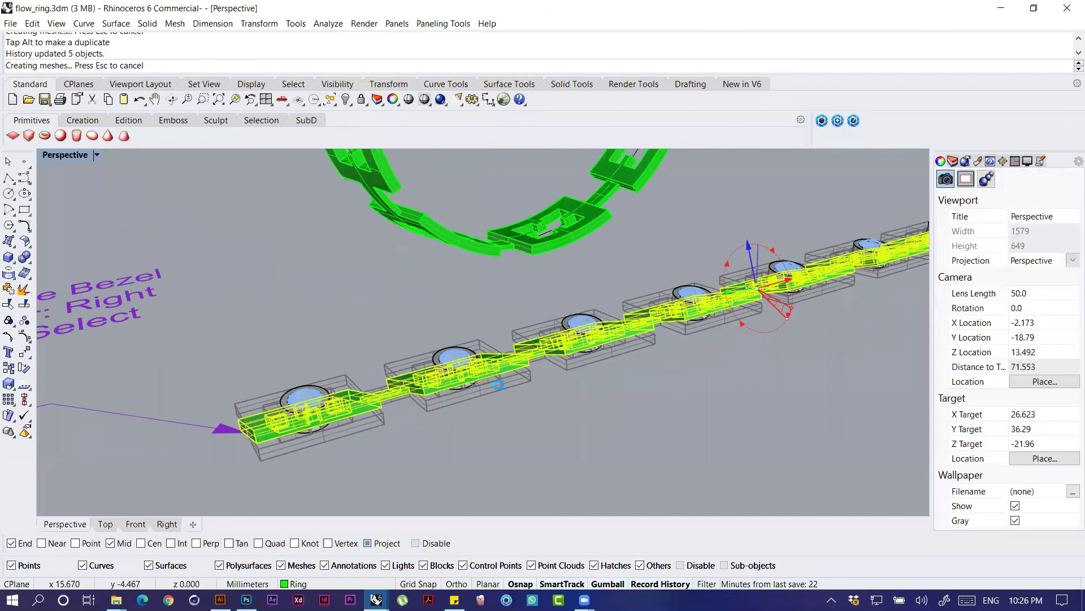
pyautogui.scroll(-5, 490, 350)
pyautogui.moveTo(491, 349); pyautogui.dragTo(514, 394, button='right')
pyautogui.scroll(5, 504, 382)
pyautogui.scroll(5, 505, 382)
pyautogui.scroll(-3, 514, 394)
# Step: Start Twist on the rotated strip and draw a horizontal twist axis along its length, past both ends, in the Top view
pyautogui.write('Twist')
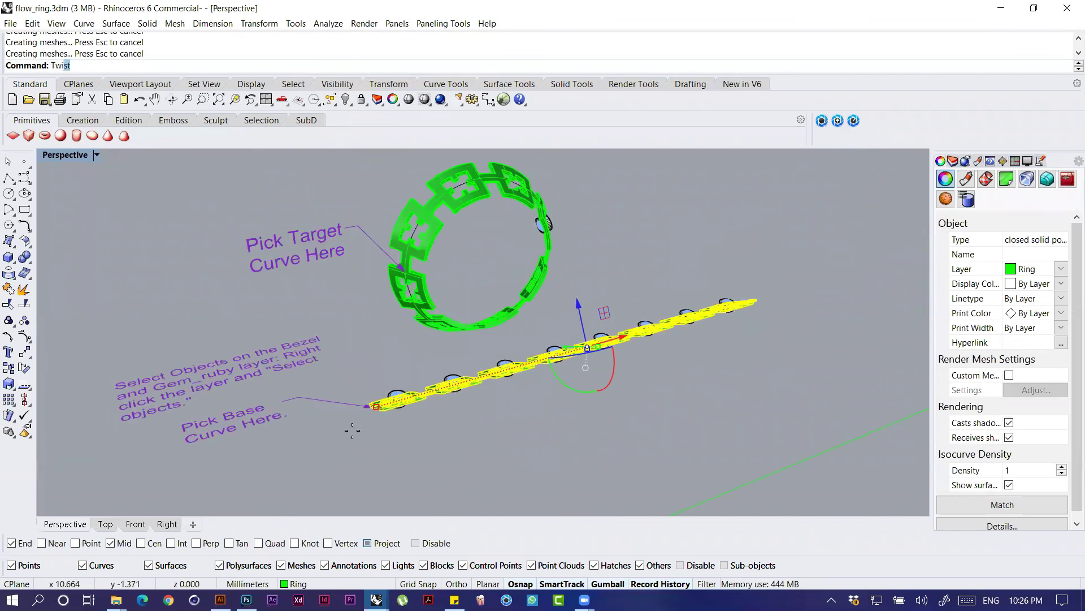
pyautogui.press('Return')
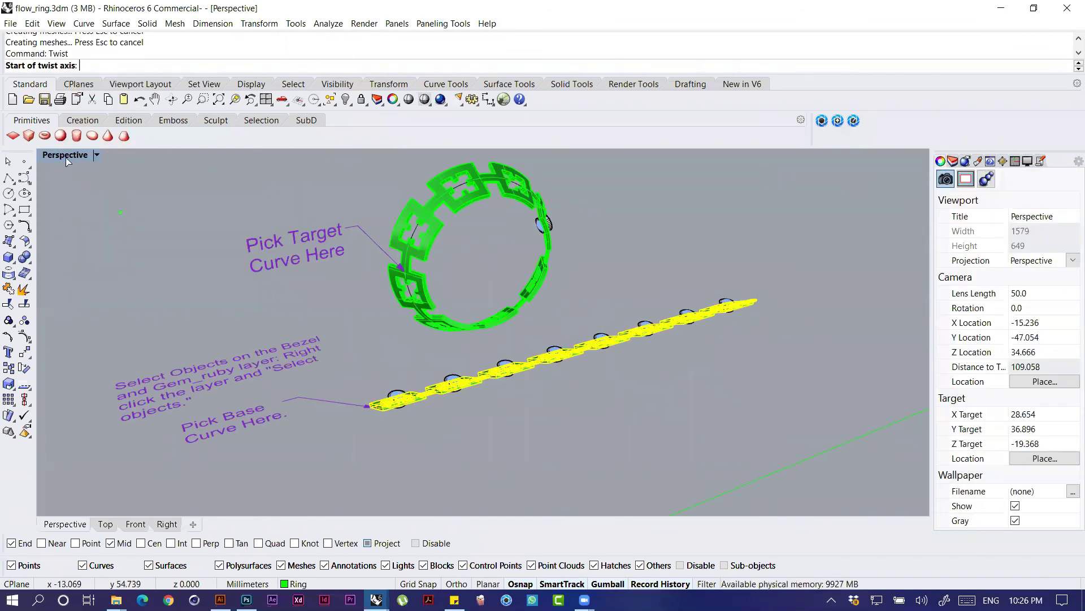
pyautogui.doubleClick(68, 160)
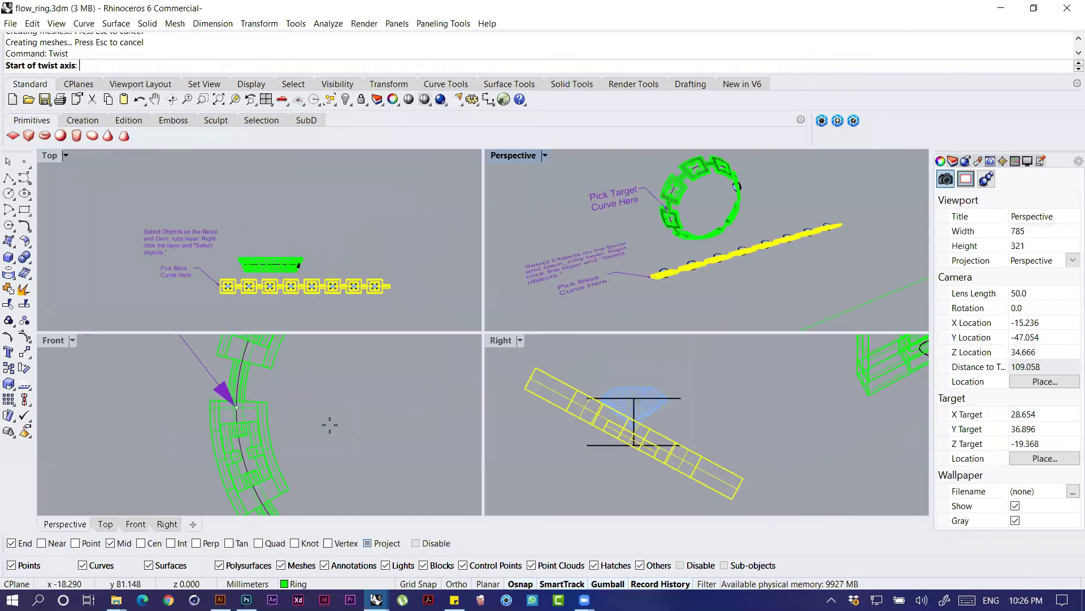
pyautogui.scroll(-10, 317, 436)
pyautogui.scroll(4, 316, 433)
pyautogui.scroll(4, 189, 294)
pyautogui.moveTo(212, 281); pyautogui.dragTo(112, 256, button='right')
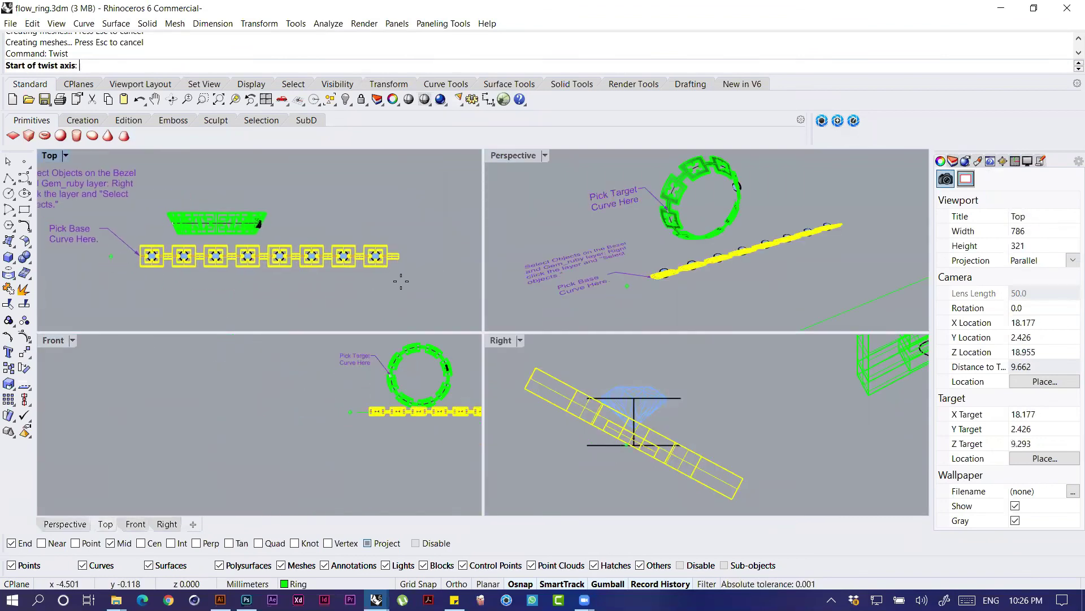
pyautogui.keyDown('shift'); pyautogui.click(426, 264); pyautogui.keyUp('shift')
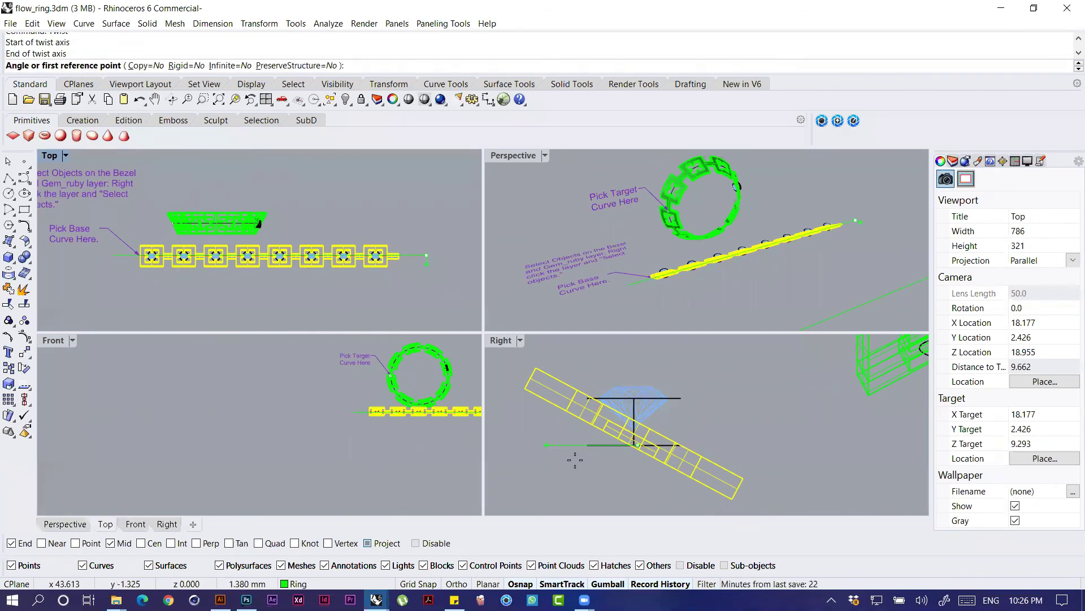
# Step: Twist the strip by a small freehand angle, picking both reference points in the Right view
pyautogui.moveTo(610, 483); pyautogui.dragTo(681, 485, button='right')
pyautogui.scroll(-8, 551, 448)
pyautogui.moveTo(625, 445); pyautogui.dragTo(606, 433, button='right')
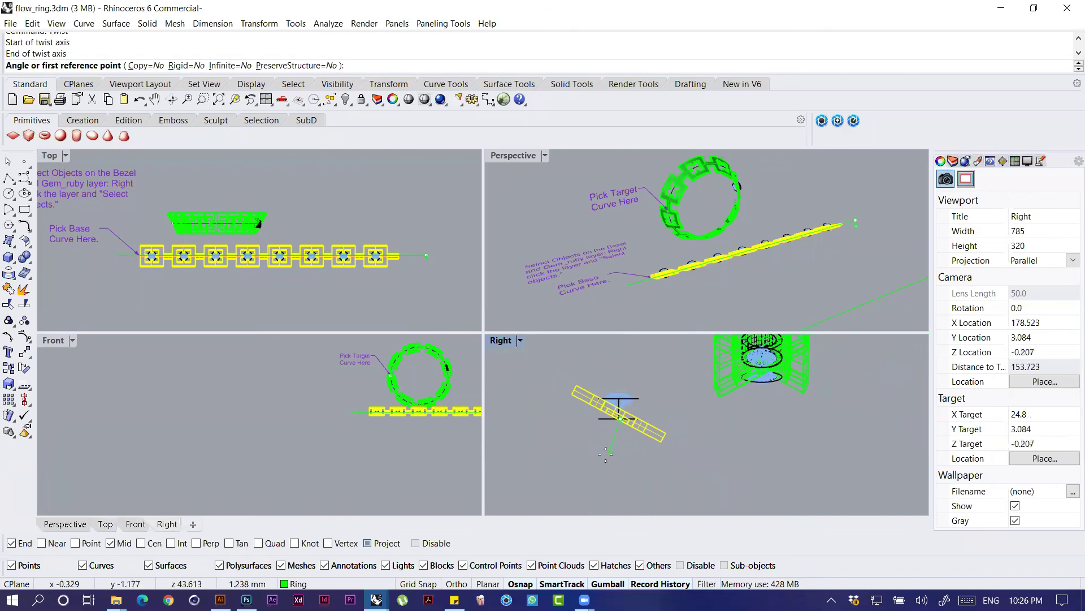
pyautogui.click(671, 459)
pyautogui.click(681, 460)
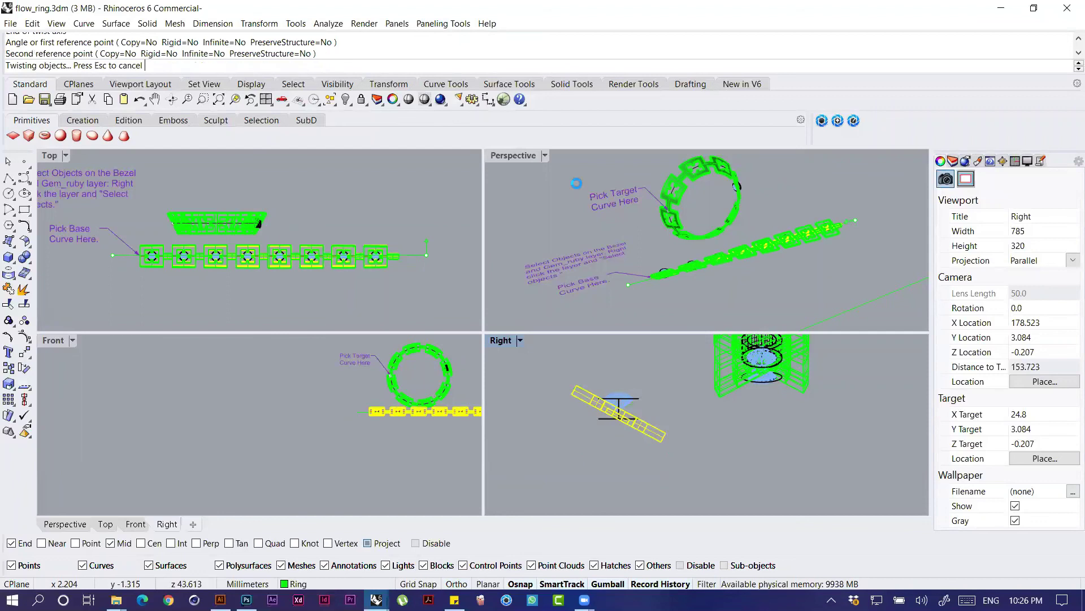
# Step: Maximize the Perspective view and examine the twisted strip and its history-linked ring up close from several angles
pyautogui.hotkey('ctrl', 'F4')
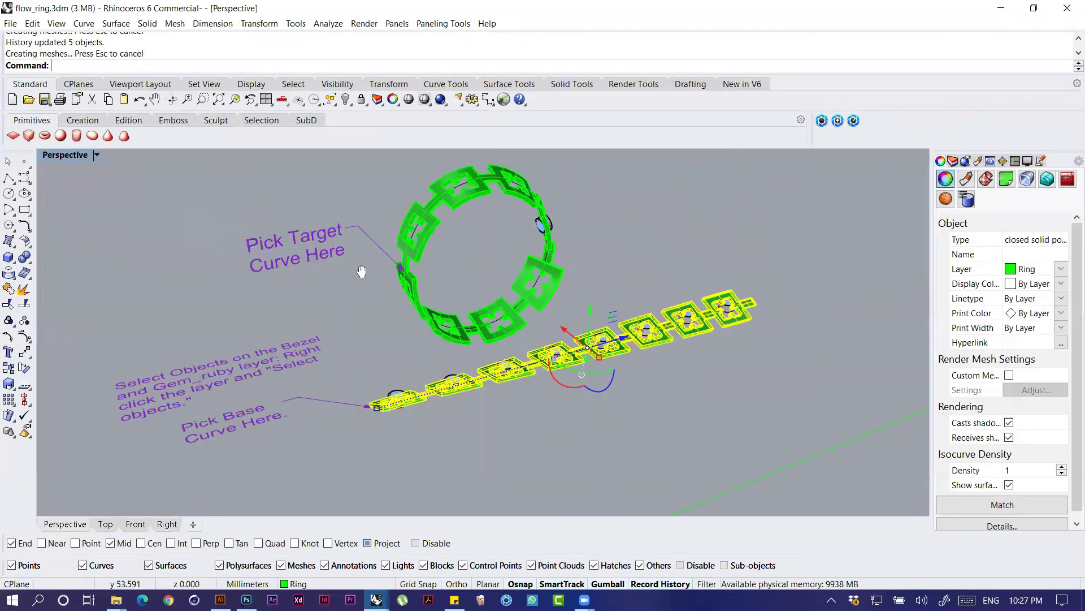
pyautogui.press('Escape')
pyautogui.moveTo(495, 308)
pyautogui.mouseDown(button='right')
pyautogui.moveTo(503, 326)
pyautogui.moveTo(483, 307)
pyautogui.mouseUp(button='right')
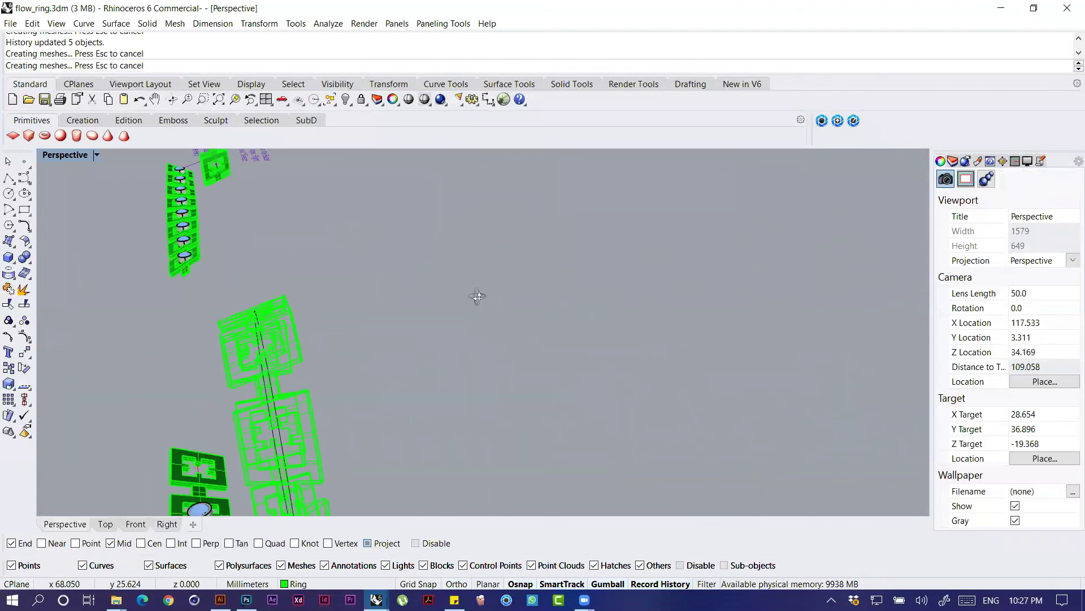
pyautogui.moveTo(564, 325); pyautogui.dragTo(527, 296, button='right')
pyautogui.moveTo(436, 284); pyautogui.dragTo(635, 356, button='right')
pyautogui.scroll(4, 635, 356)
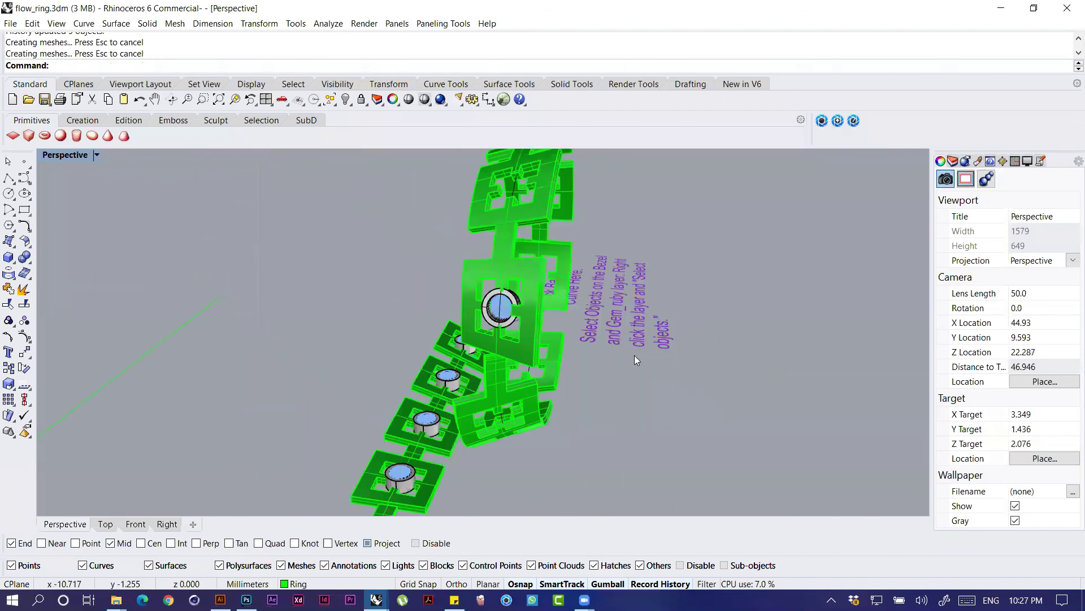
pyautogui.moveTo(492, 427); pyautogui.dragTo(538, 429, button='right')
# Step: Undo the twist and the Gumball rotation of the original ring strip, and clear the selection
pyautogui.hotkey('ctrl', 'z')
pyautogui.hotkey('ctrl', 'z')
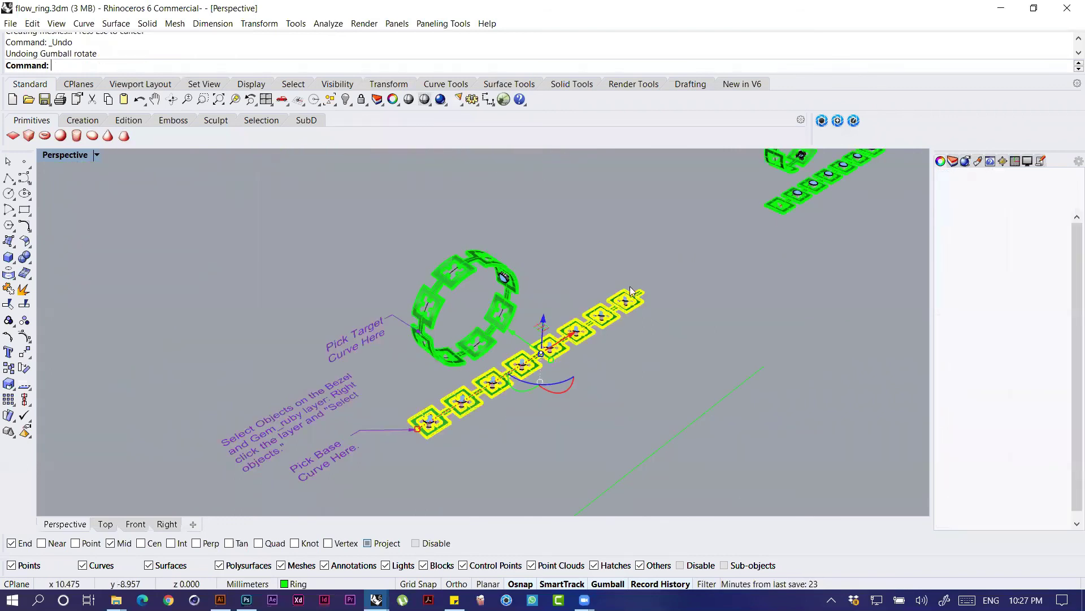
pyautogui.click(689, 380)
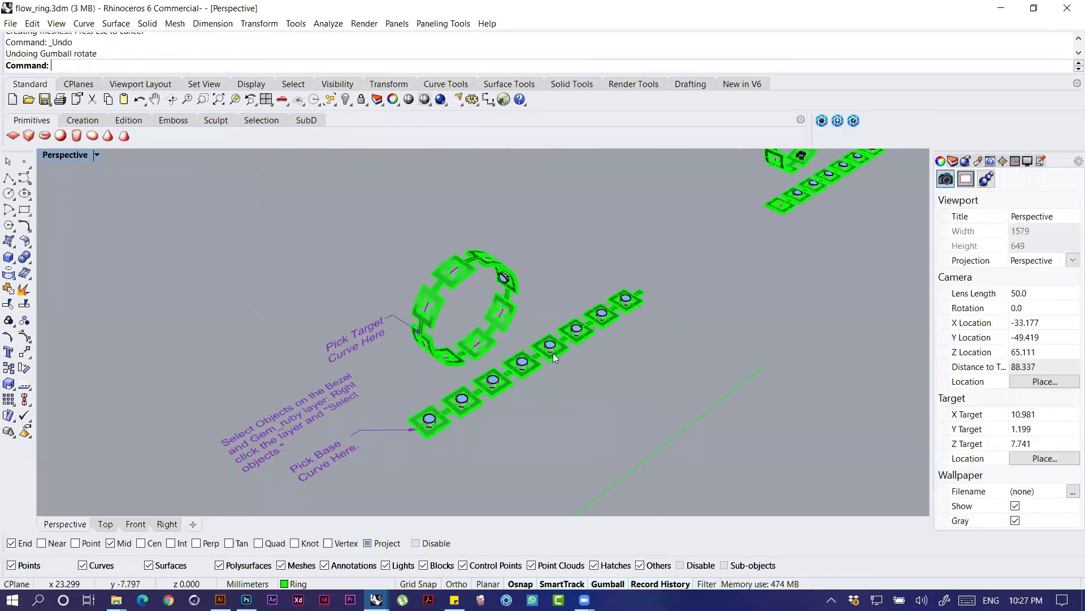
pyautogui.scroll(3, 429, 237)
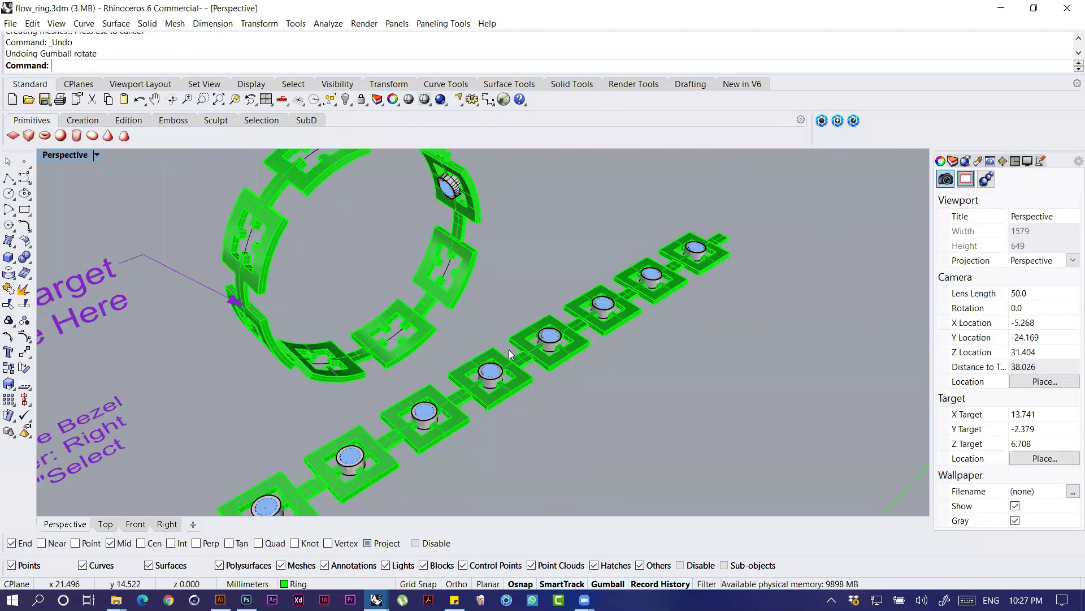